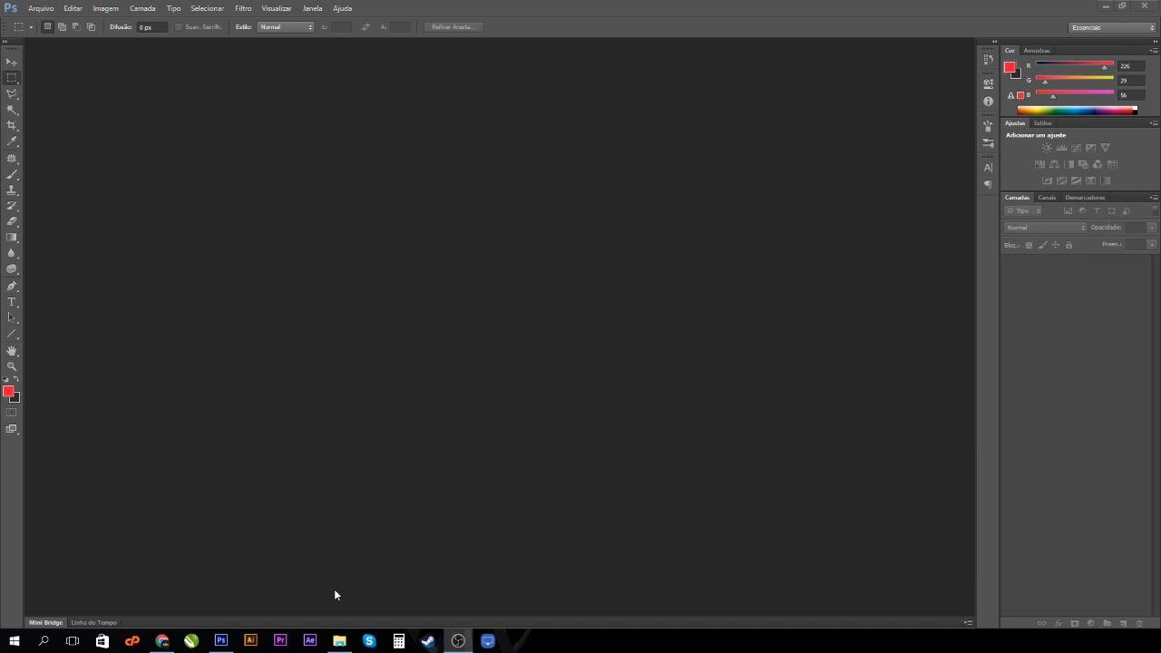
Create a new document 1500 pixels wide and 1500 pixels high at 300 pixels per inch.
{"action": "left_click", "coordinate": [335, 590]}
{"action": "left_click", "coordinate": [41, 8]}
{"action": "left_click", "coordinate": [45, 21]}
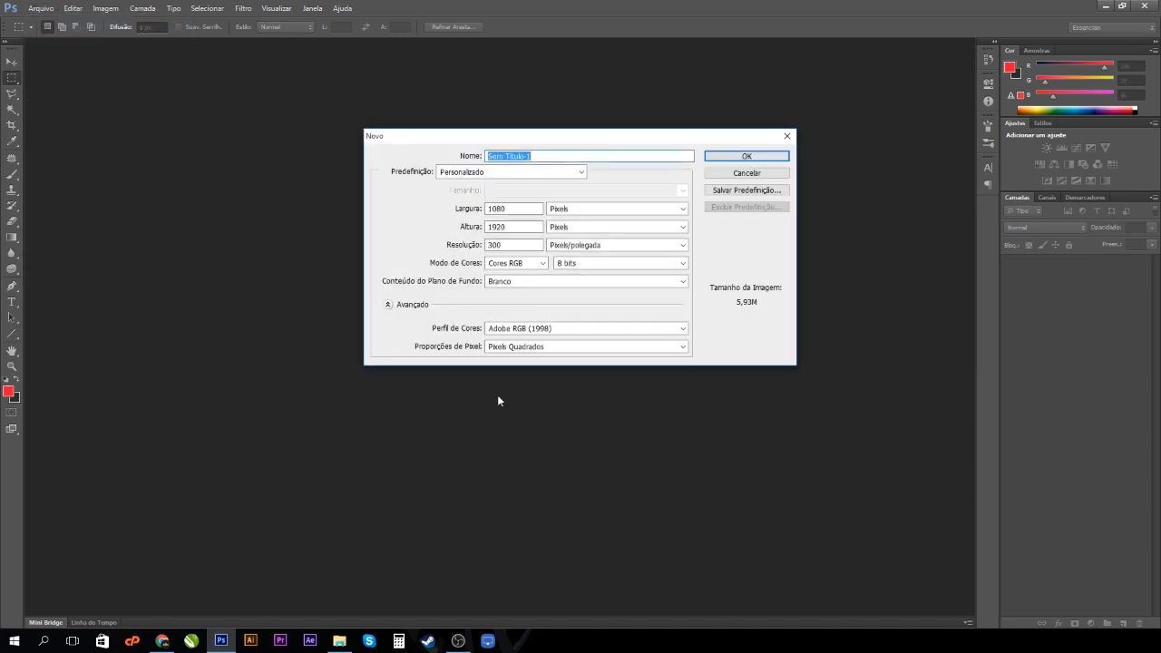
{"action": "double_click", "coordinate": [514, 210]}
{"action": "type", "text": "1500"}
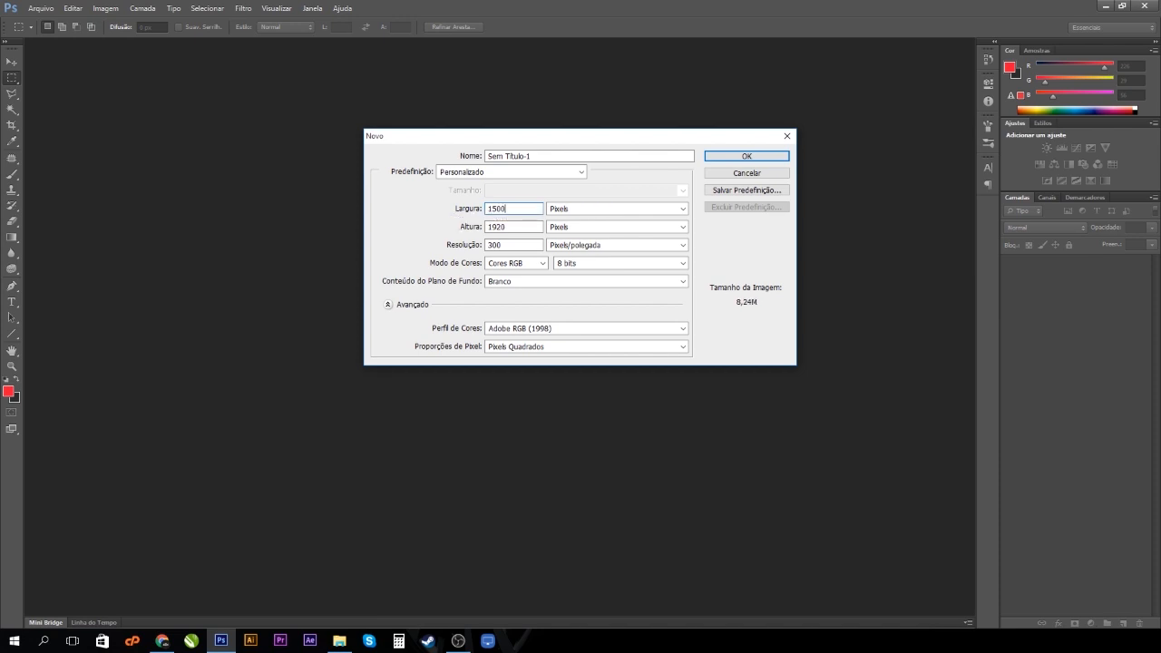
{"action": "double_click", "coordinate": [499, 227]}
{"action": "type", "text": "1500"}
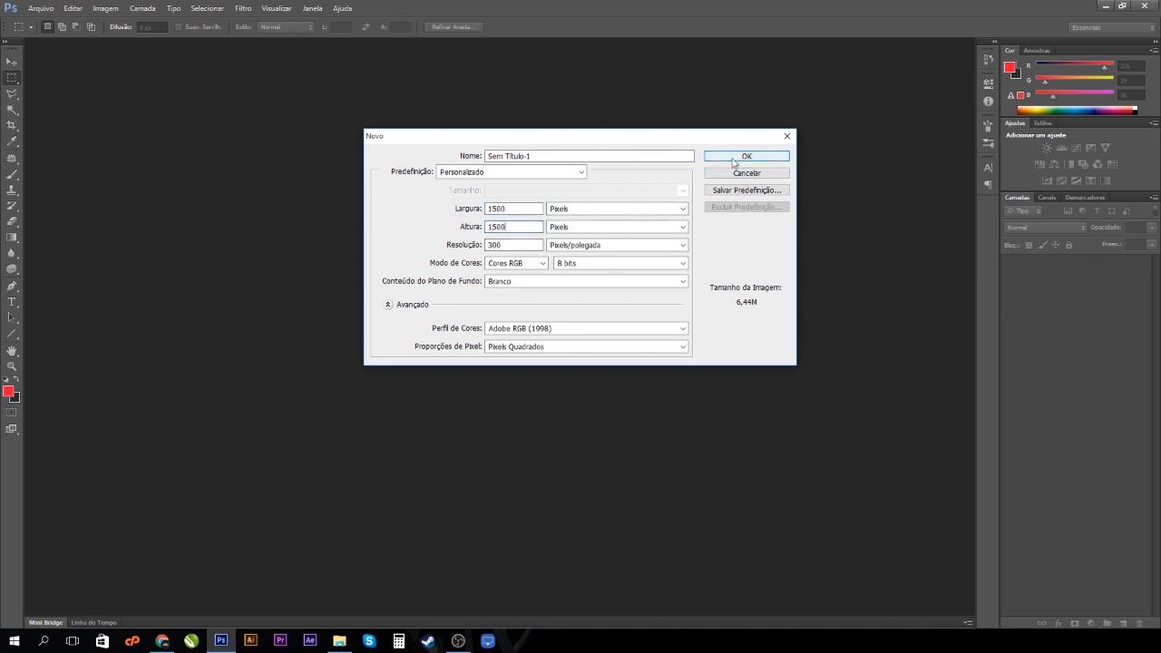
{"action": "left_click", "coordinate": [465, 245]}
{"action": "type", "text": "300"}
{"action": "key", "text": "Return"}
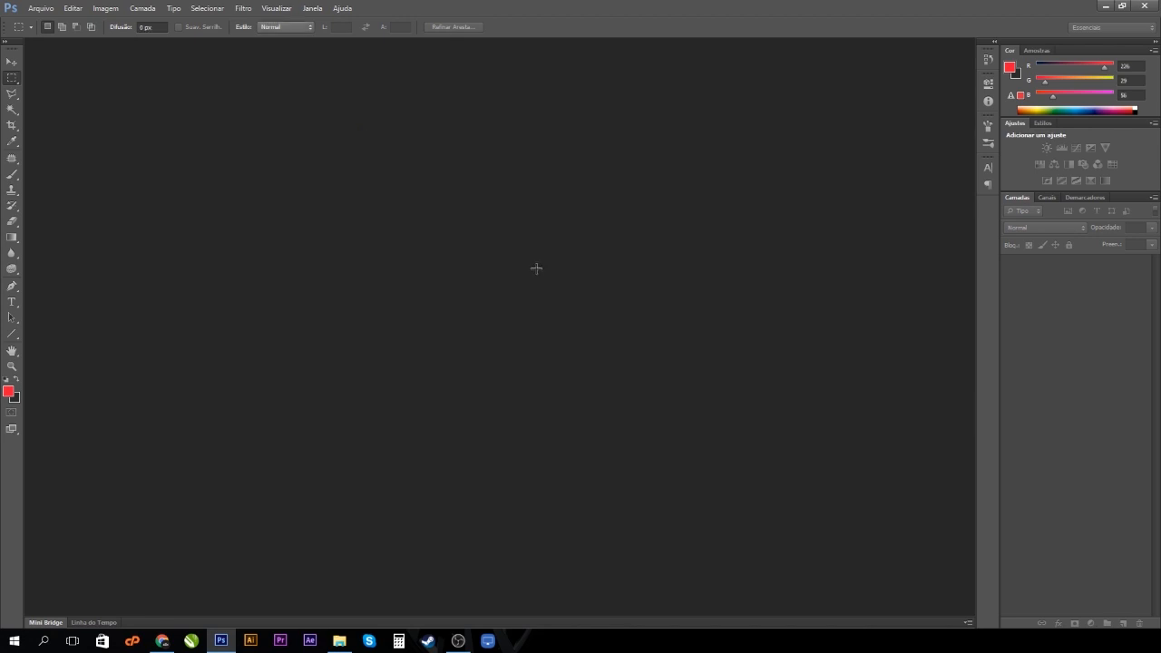
Place the warehouse image 1125-REAL-BUCHANAN-3THINGS-1 from the file explorer and enlarge it from its centre to about 108% to cover the canvas.
{"action": "left_click", "coordinate": [12, 61]}
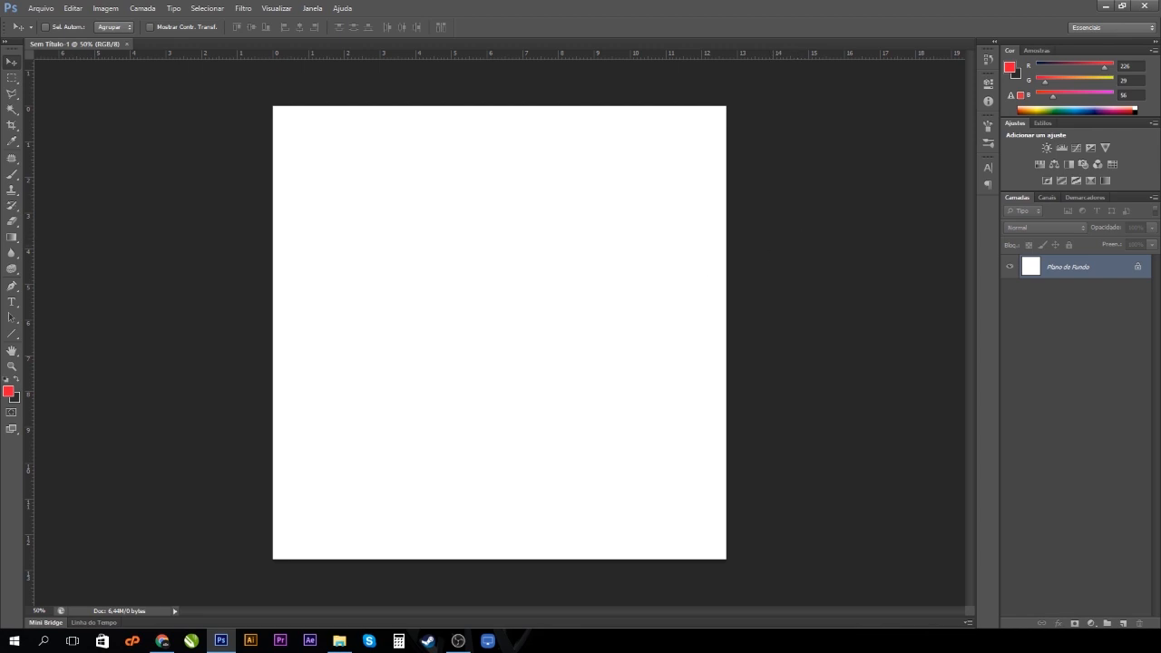
{"action": "key", "text": "alt+Tab"}
{"action": "left_click_drag", "start_coordinate": [239, 395], "coordinate": [472, 335]}
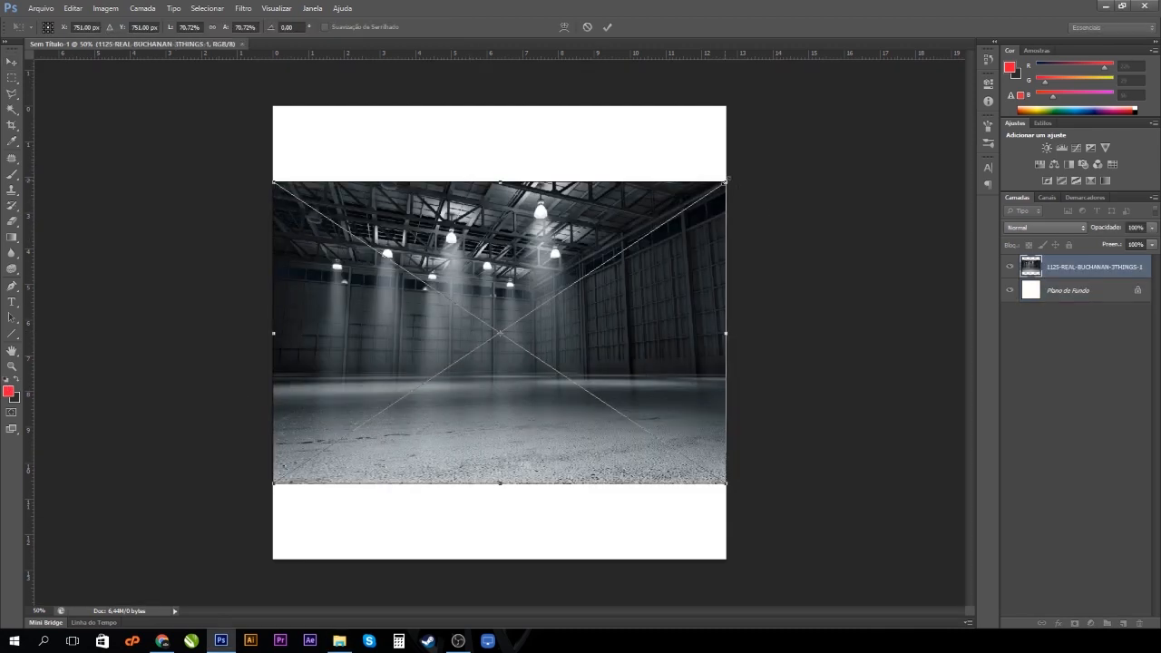
{"action": "left_click_drag", "start_coordinate": [730, 179], "coordinate": [827, 73]}
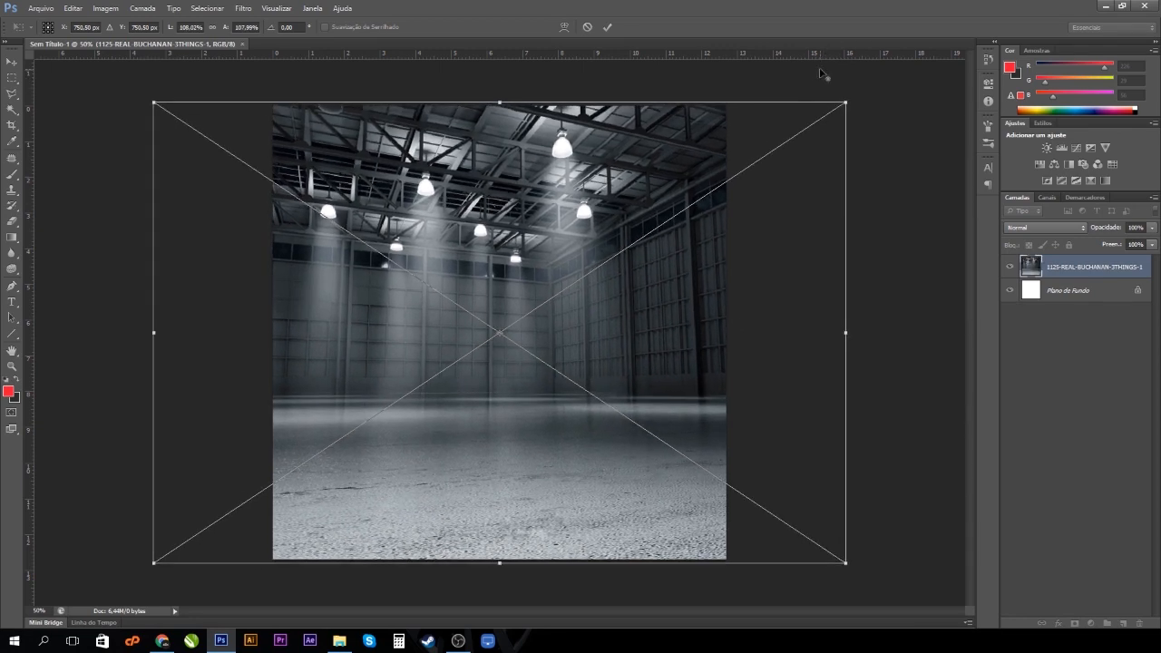
{"action": "key", "text": "Return"}
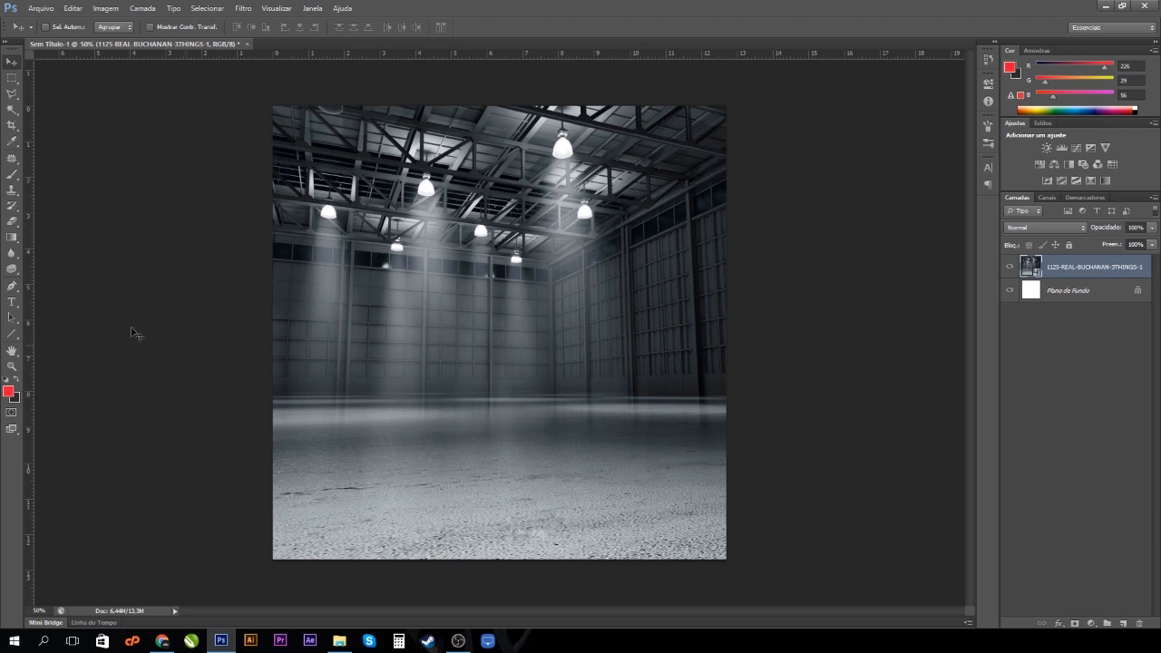
Draw a red 500 × 500 px square over the warehouse image with the Rectangle tool.
{"action": "left_click", "coordinate": [12, 334]}
{"action": "right_click", "coordinate": [12, 334]}
{"action": "left_click", "coordinate": [46, 334]}
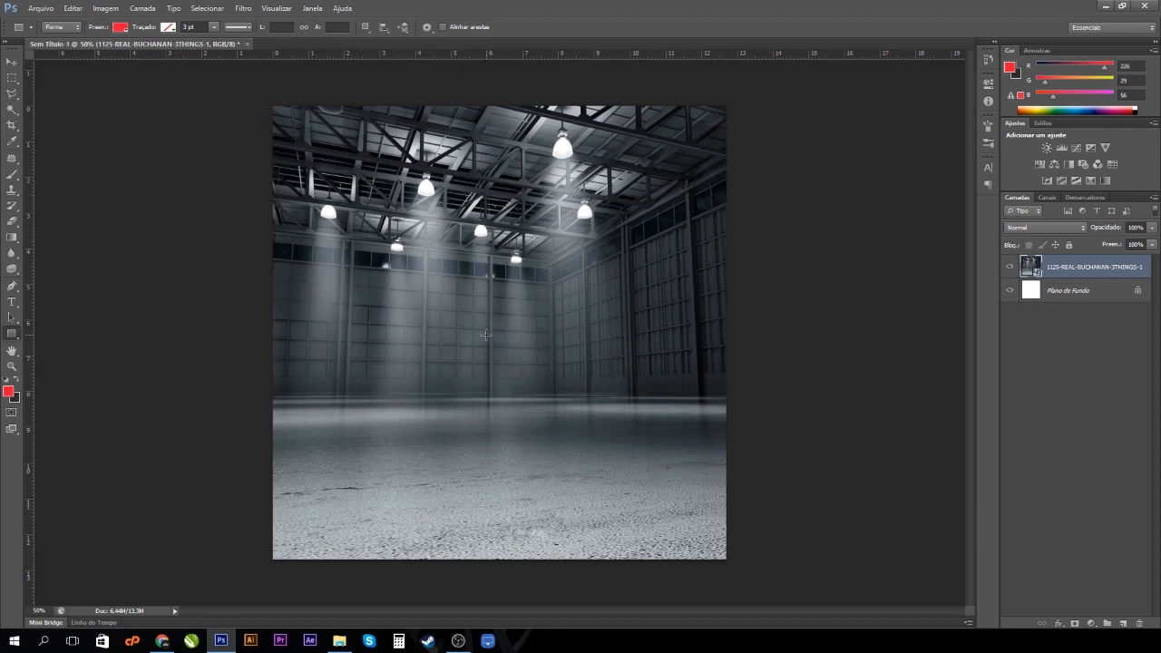
{"action": "left_click", "coordinate": [486, 335]}
{"action": "type", "text": "500"}
{"action": "key", "text": "Tab"}
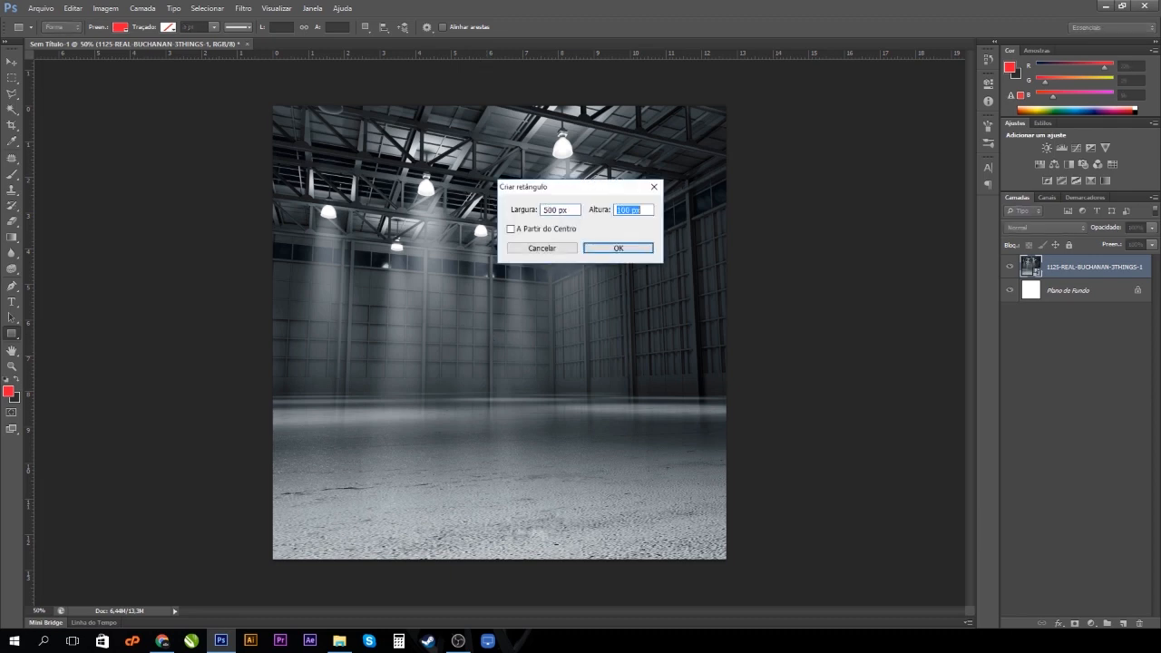
{"action": "type", "text": "500"}
{"action": "key", "text": "Return"}
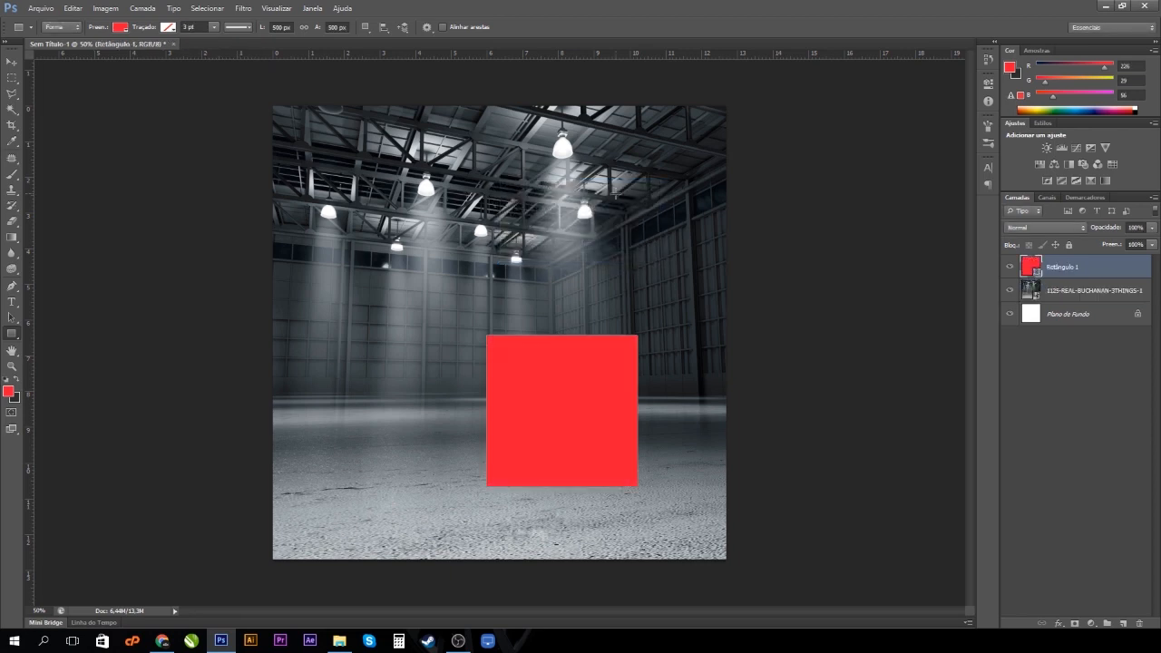
Align the red square to the horizontal and vertical centre of the background layer.
{"action": "key", "text": "v"}
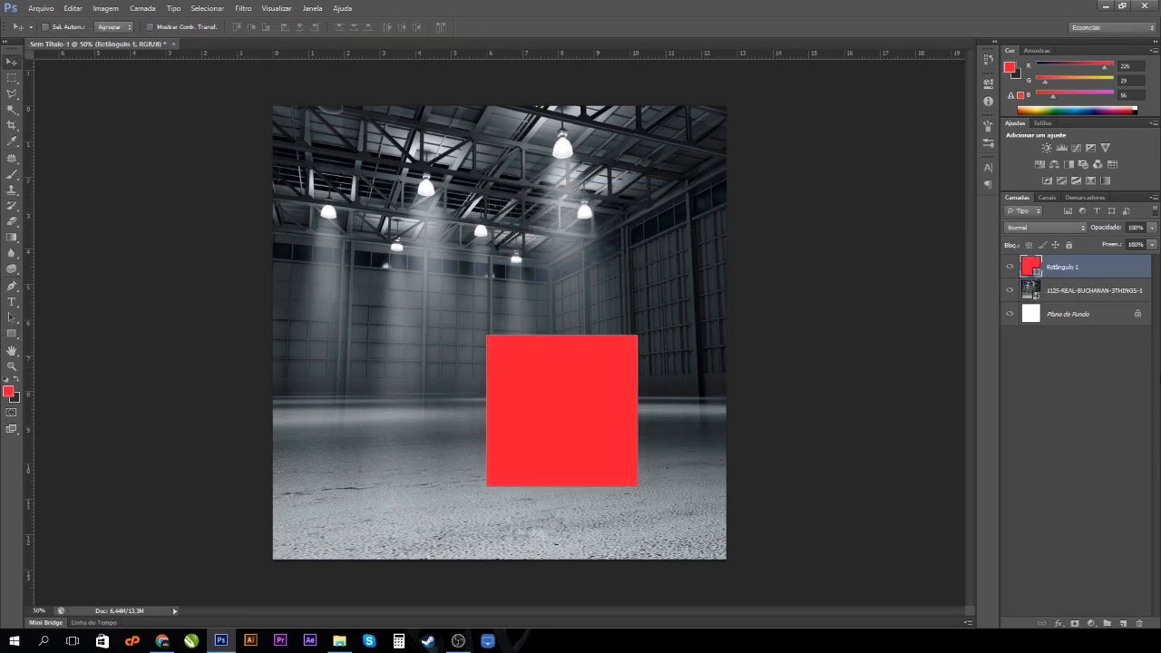
{"action": "left_click", "coordinate": [1082, 319], "text": "ctrl"}
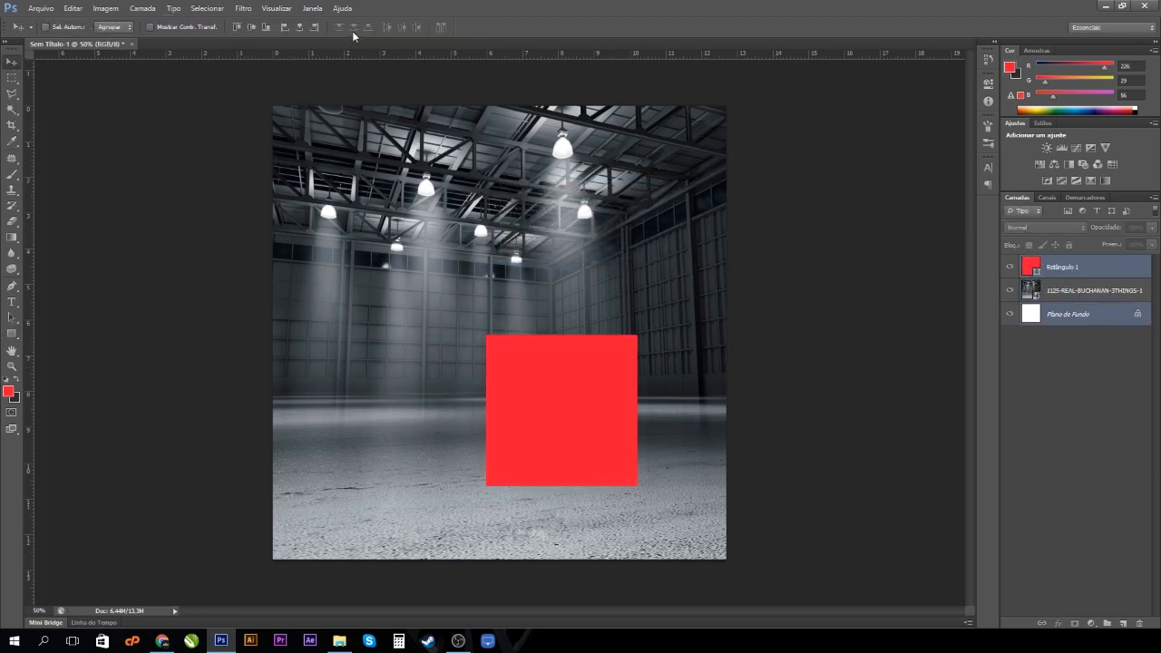
{"action": "left_click", "coordinate": [300, 27]}
{"action": "left_click", "coordinate": [251, 27]}
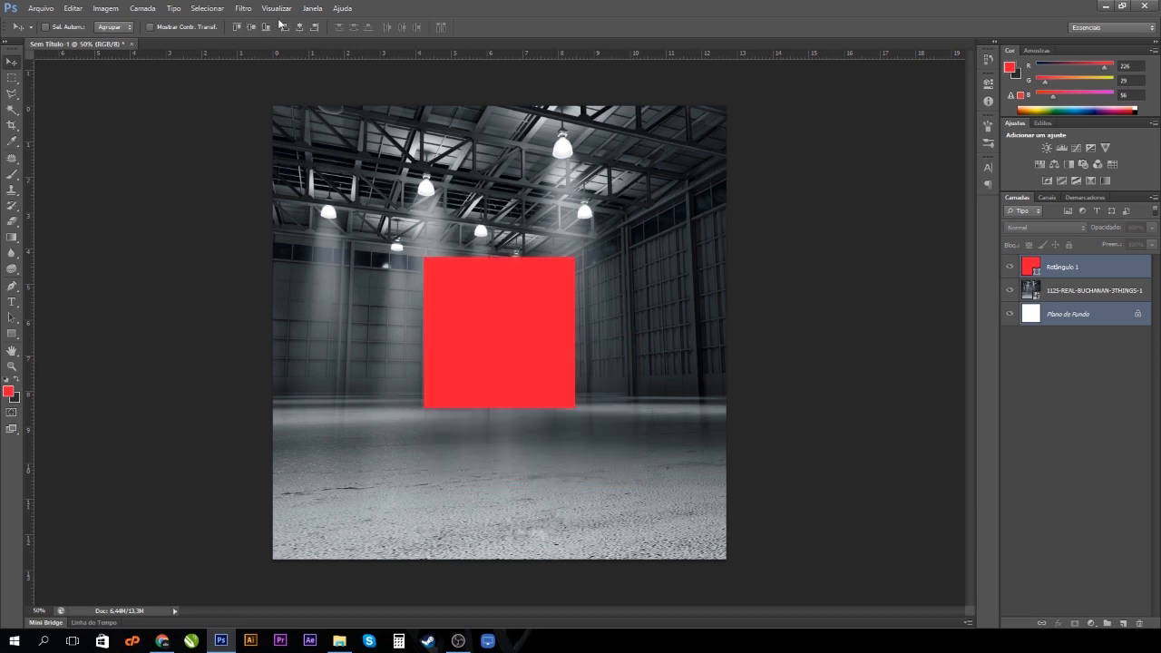
Place two vertical and two horizontal guides along the four edges of the centred square.
{"action": "left_click_drag", "start_coordinate": [27, 144], "coordinate": [424, 295]}
{"action": "left_click_drag", "start_coordinate": [490, 57], "coordinate": [495, 257]}
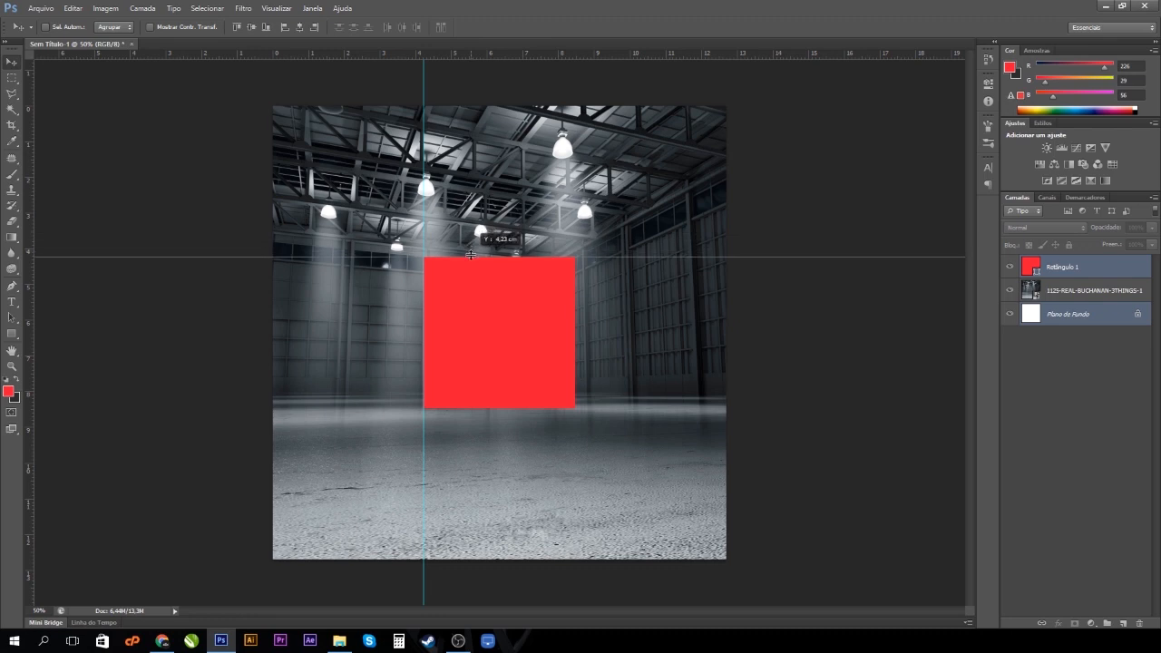
{"action": "left_click_drag", "start_coordinate": [479, 55], "coordinate": [481, 407]}
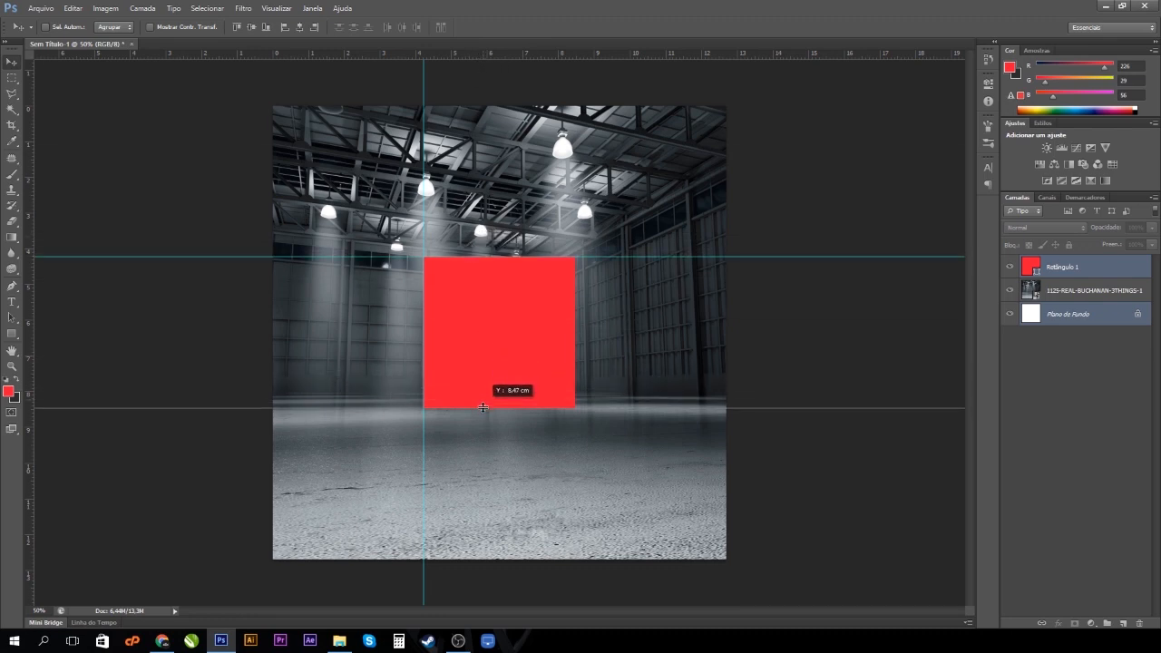
{"action": "left_click_drag", "start_coordinate": [27, 433], "coordinate": [575, 372]}
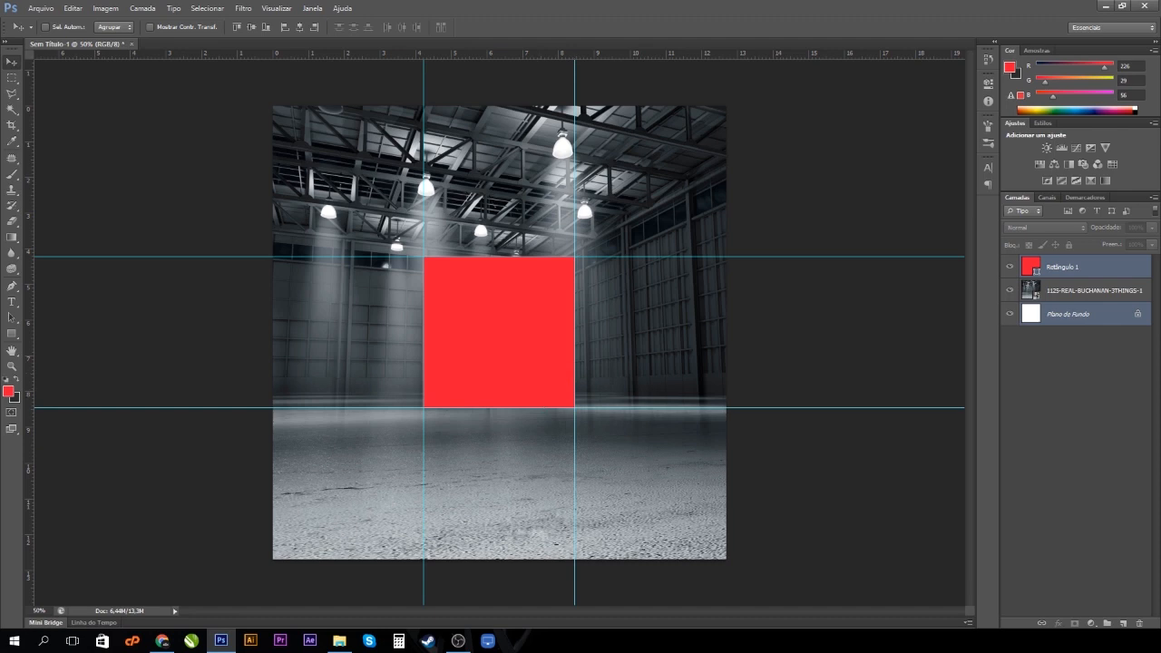
Duplicate the red square and shrink the copy to about one fifth of its size in the canvas's top-left corner.
{"action": "left_click", "coordinate": [1109, 268]}
{"action": "key", "text": "ctrl+j"}
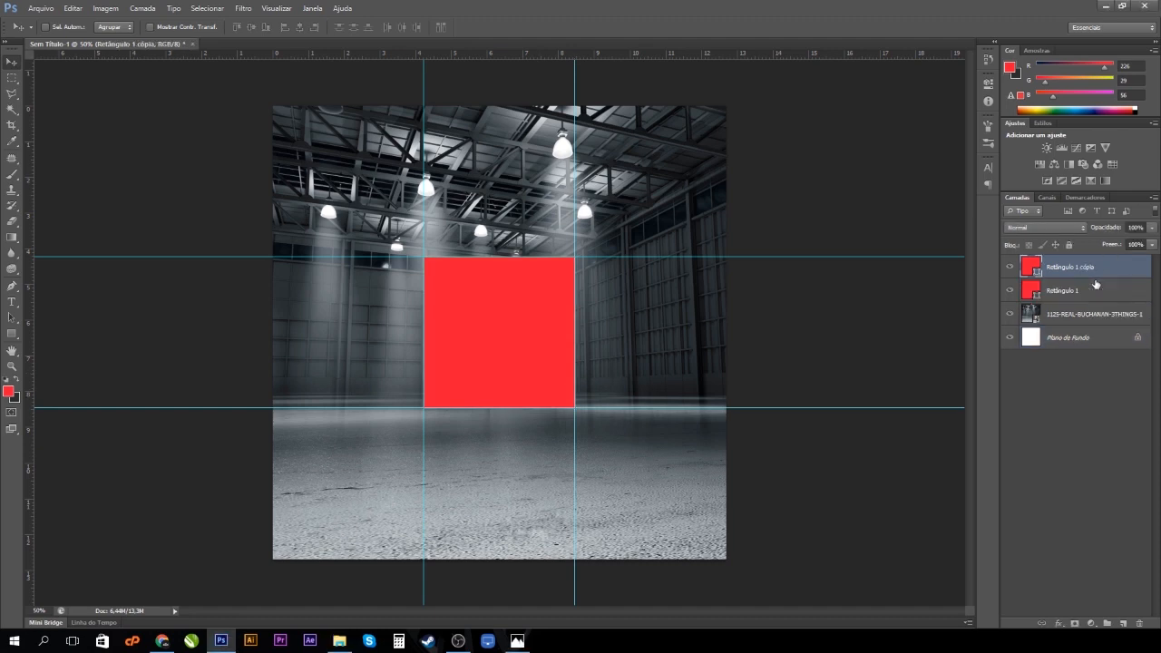
{"action": "key", "text": "ctrl+t"}
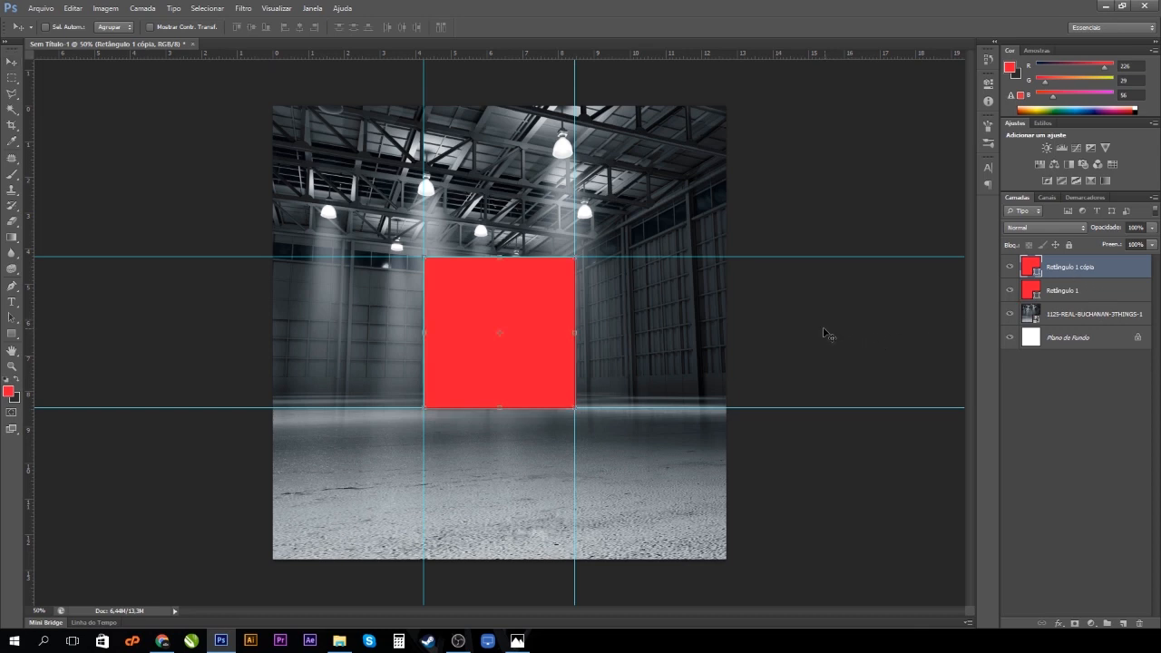
{"action": "left_click_drag", "start_coordinate": [575, 406], "coordinate": [294, 133]}
{"action": "key", "text": "Return"}
Add margin guides on all four sides using the small square in opposite canvas corners, and delete both red squares.
{"action": "left_click_drag", "start_coordinate": [305, 53], "coordinate": [295, 134]}
{"action": "left_click_drag", "start_coordinate": [33, 95], "coordinate": [714, 548]}
{"action": "left_click_drag", "start_coordinate": [29, 170], "coordinate": [698, 463]}
{"action": "left_click_drag", "start_coordinate": [759, 54], "coordinate": [730, 530]}
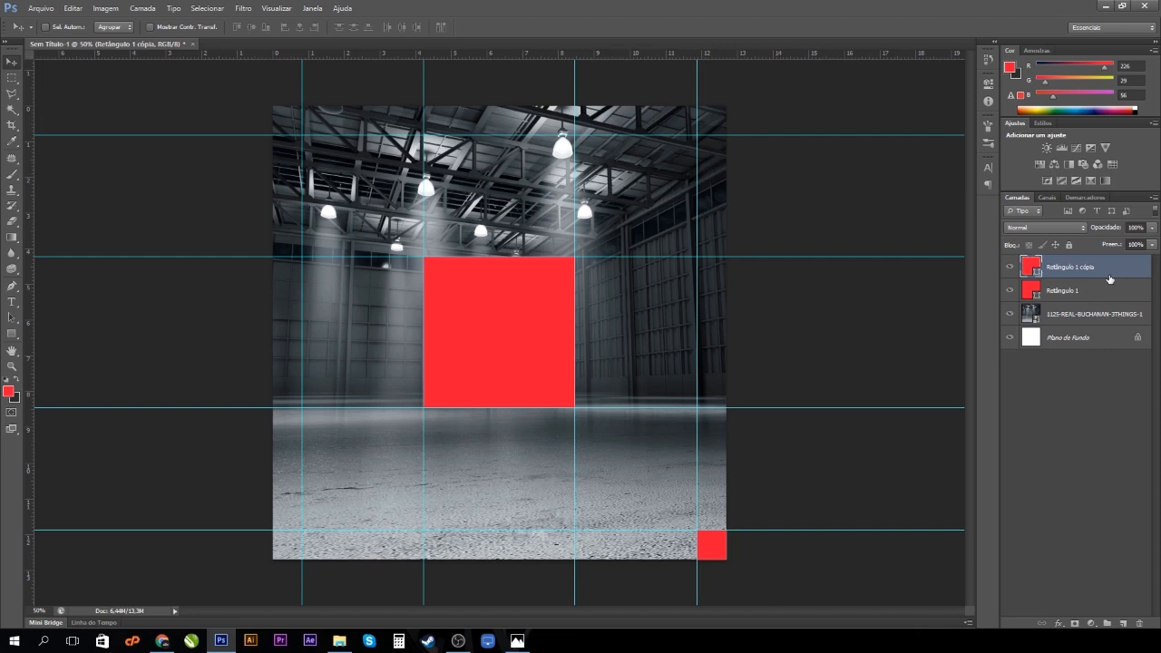
{"action": "key", "text": "Delete"}
{"action": "key", "text": "Delete"}
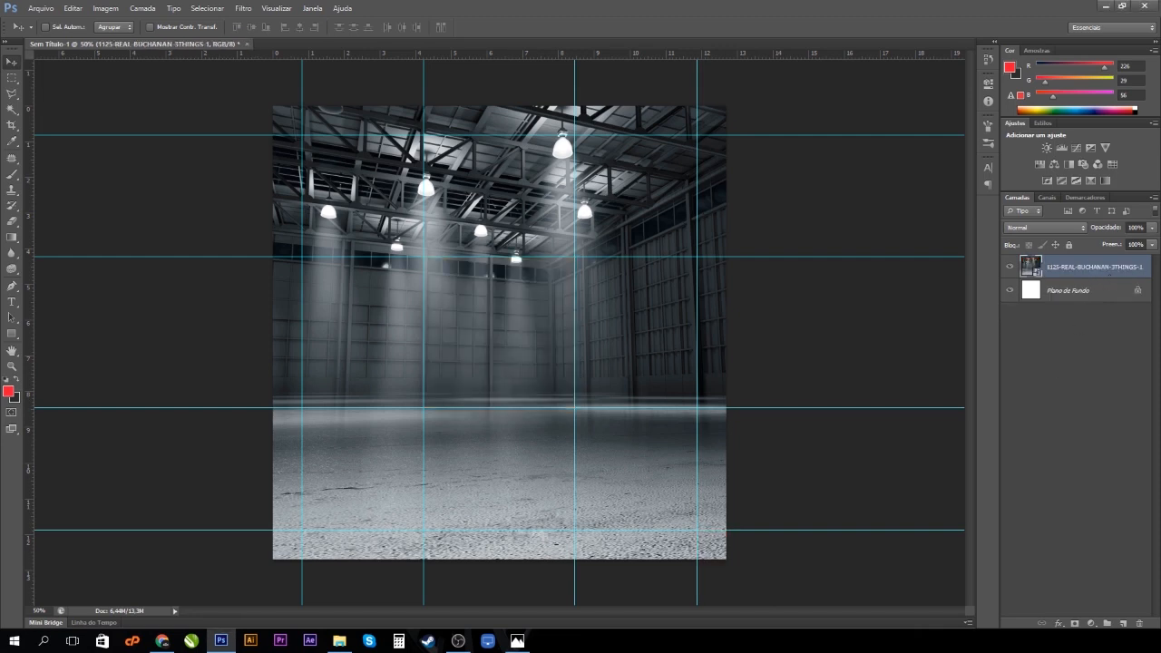
Place the car image audi_PNG1737, scale it to fit between the side margin guides and lower it onto the warehouse floor.
{"action": "key", "text": "super+e"}
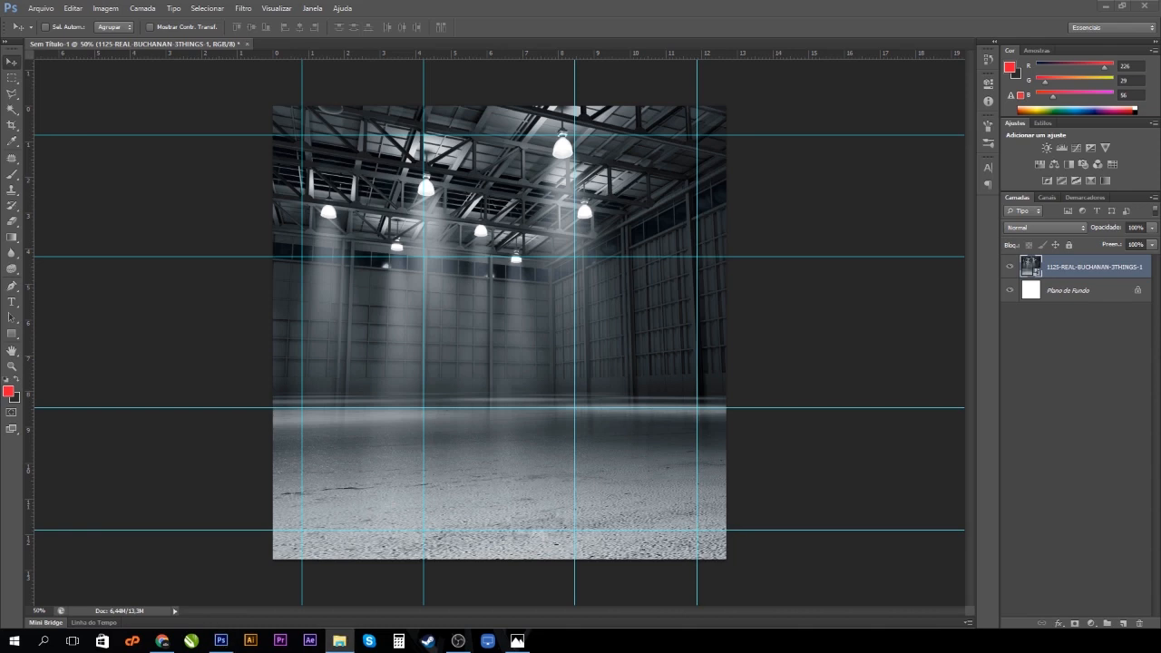
{"action": "left_click_drag", "start_coordinate": [433, 451], "coordinate": [499, 389]}
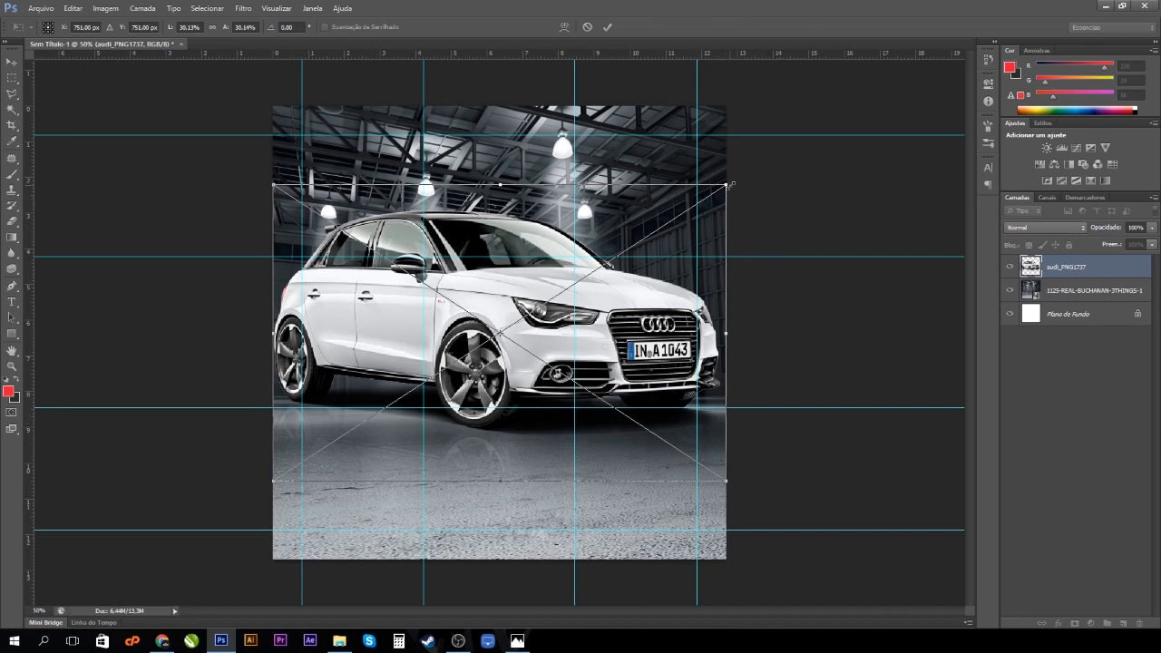
{"action": "left_click_drag", "start_coordinate": [725, 185], "coordinate": [690, 209]}
{"action": "left_click_drag", "start_coordinate": [642, 292], "coordinate": [641, 341]}
{"action": "left_click_drag", "start_coordinate": [308, 257], "coordinate": [299, 251]}
{"action": "left_click_drag", "start_coordinate": [686, 253], "coordinate": [704, 240]}
{"action": "key", "text": "Return"}
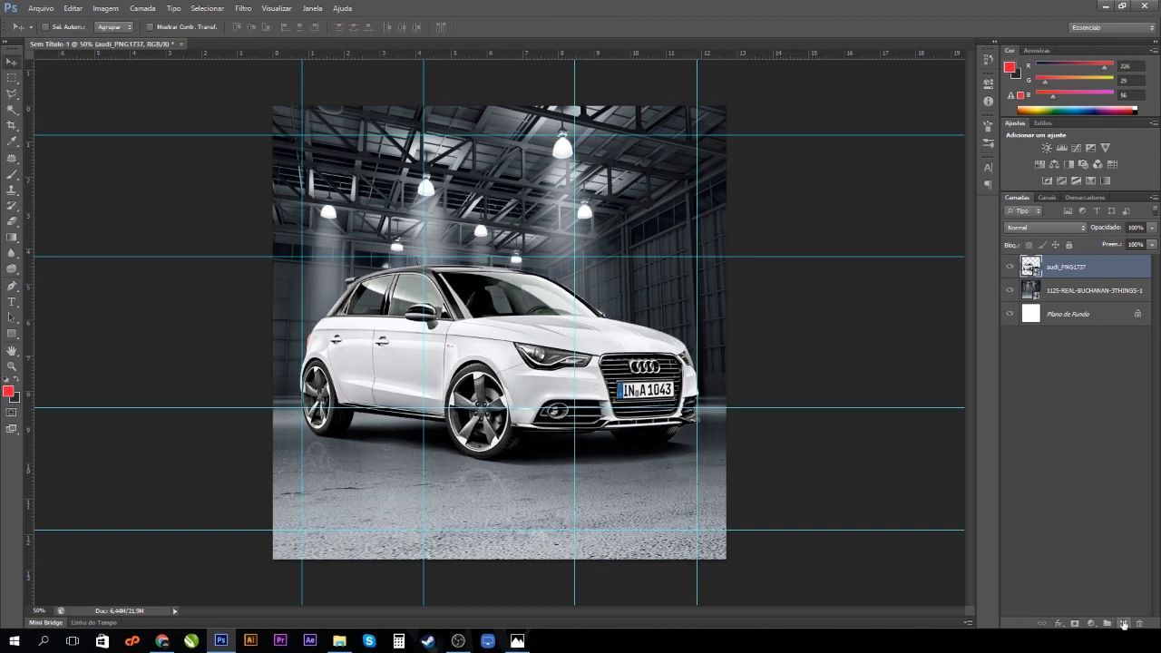
On a new layer above the car, draw a reversed black-and-white radial gradient from near the canvas centre to its upper-right corner.
{"action": "left_click", "coordinate": [1123, 624]}
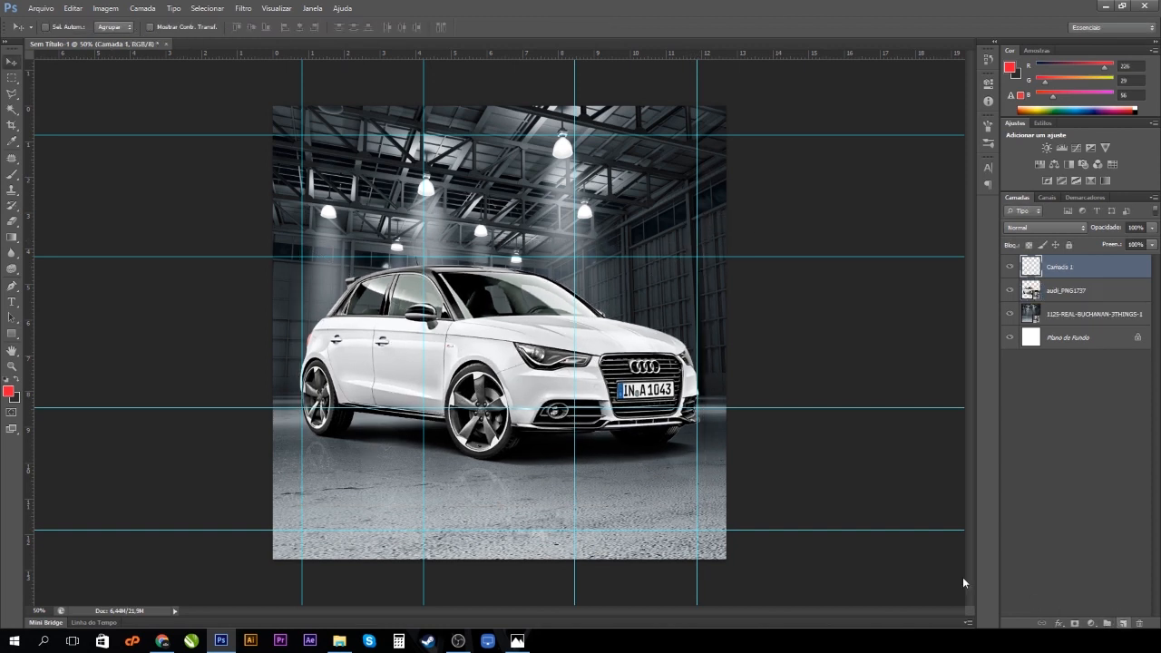
{"action": "left_click", "coordinate": [12, 241]}
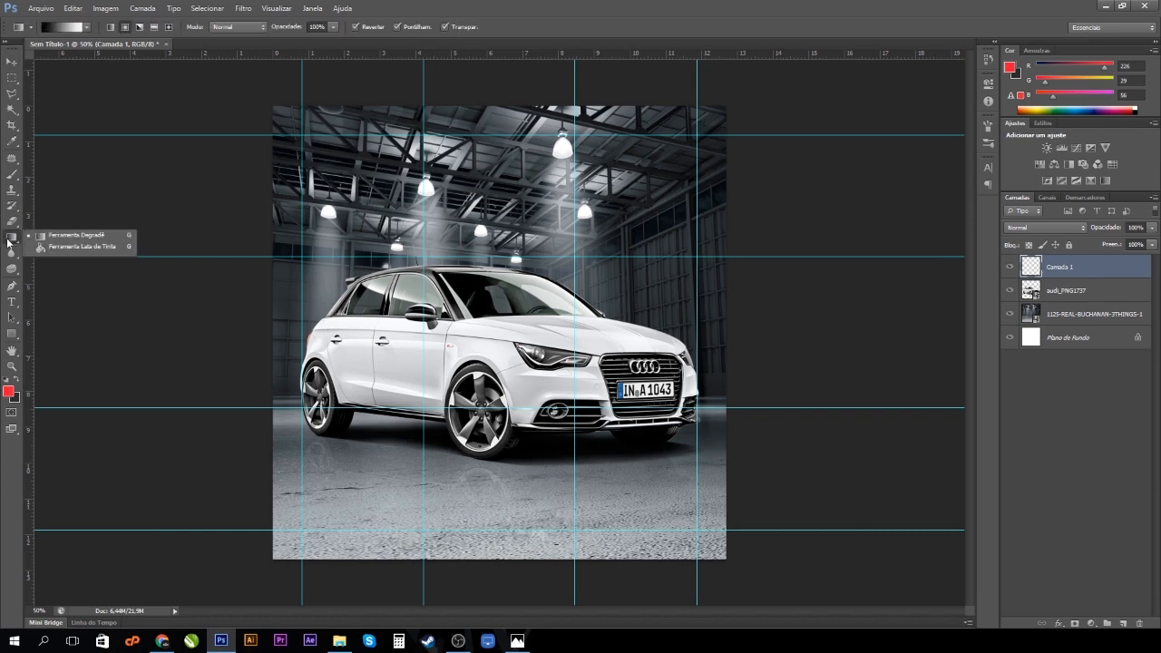
{"action": "left_click", "coordinate": [56, 238]}
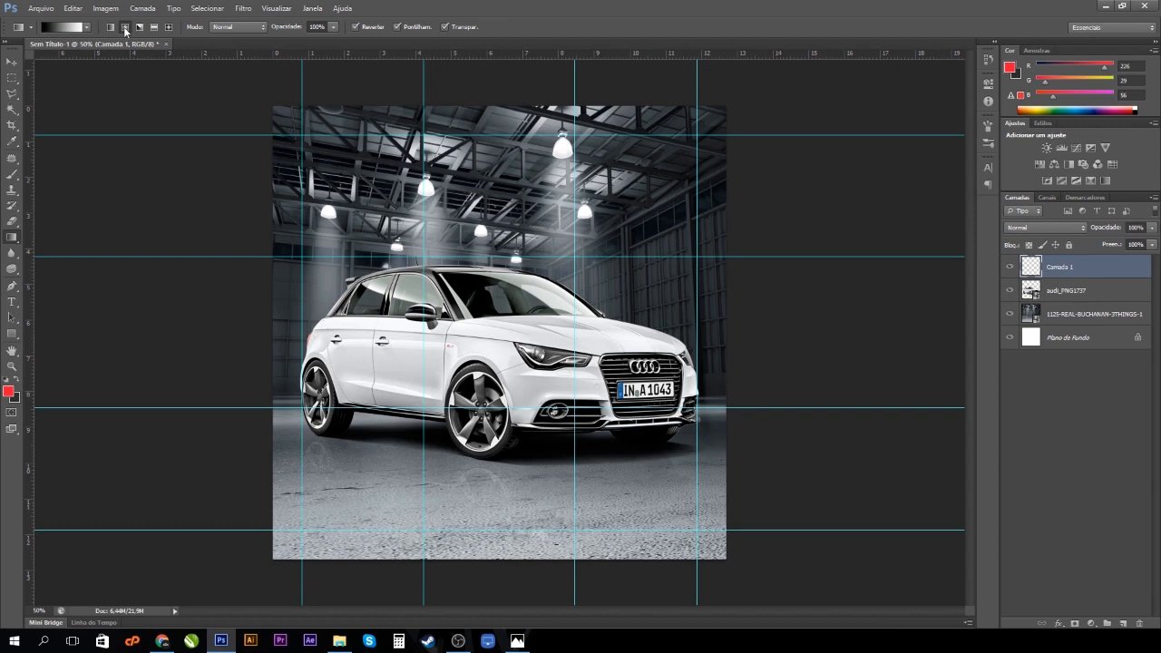
{"action": "left_click", "coordinate": [13, 382]}
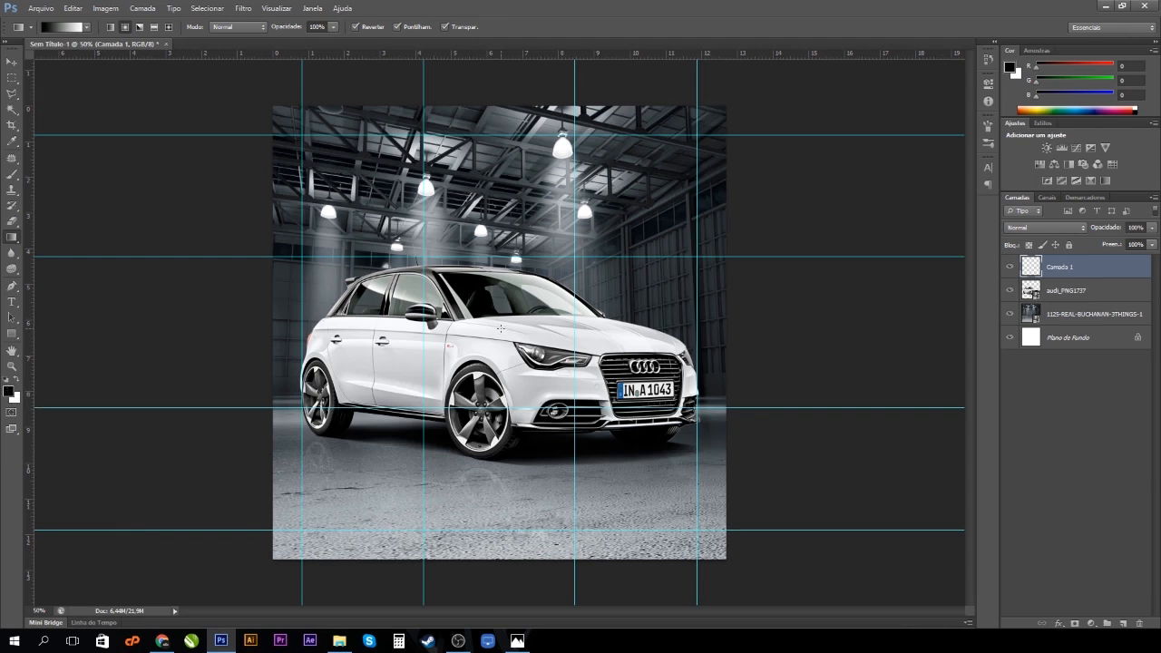
{"action": "left_click_drag", "start_coordinate": [514, 314], "coordinate": [720, 110]}
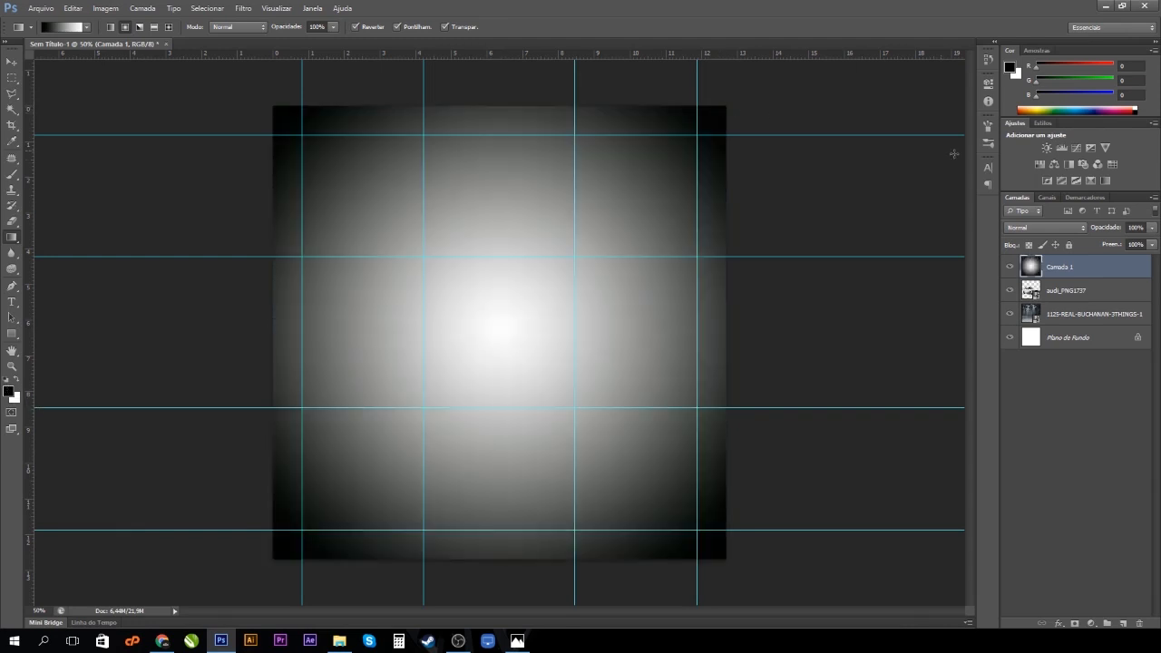
Set the gradient layer's blending mode to Multiplicação.
{"action": "left_click", "coordinate": [1029, 226]}
{"action": "left_click", "coordinate": [1028, 228]}
{"action": "scroll", "coordinate": [1026, 228], "scroll_direction": "down", "scroll_amount": 2}
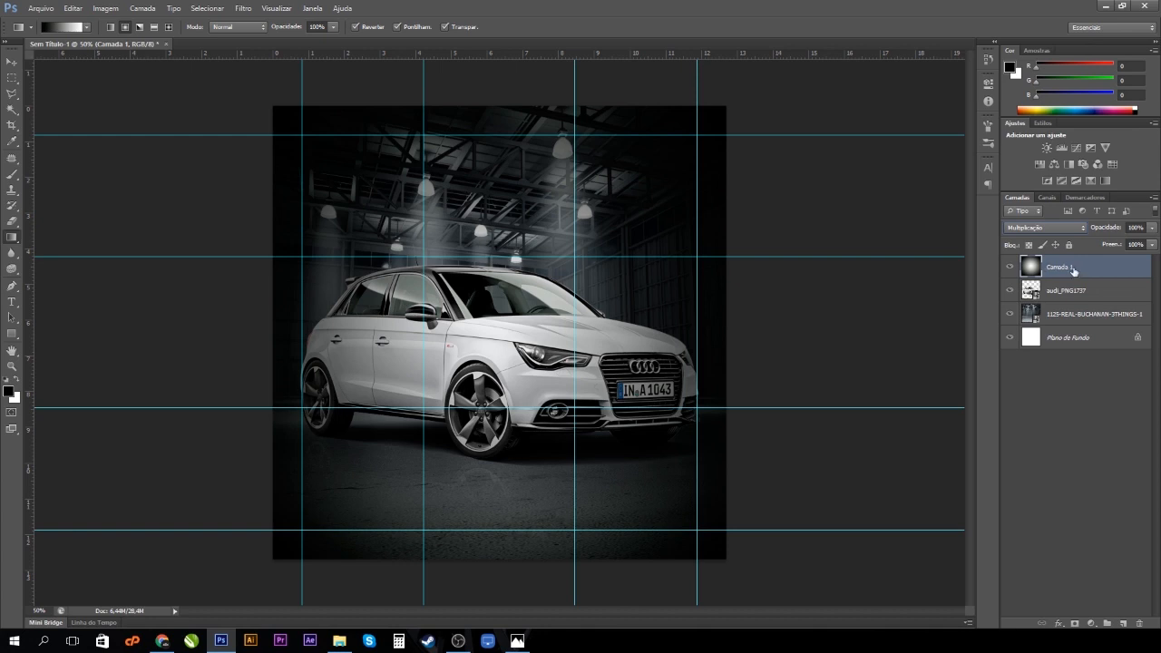
Add a layer mask to the gradient layer Camada 1.
{"action": "left_click", "coordinate": [1106, 292]}
{"action": "left_click", "coordinate": [1108, 270]}
{"action": "left_click", "coordinate": [1075, 624]}
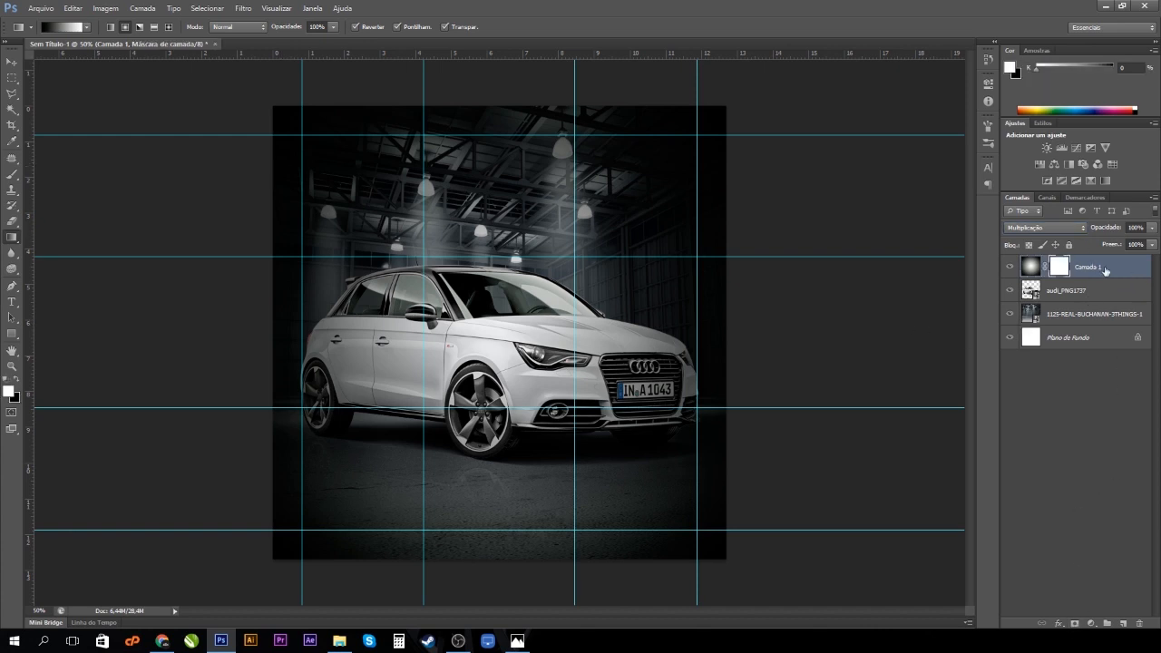
Paint black on the Camada 1 mask over each ceiling lamp using a 150 px brush.
{"action": "left_click", "coordinate": [12, 174]}
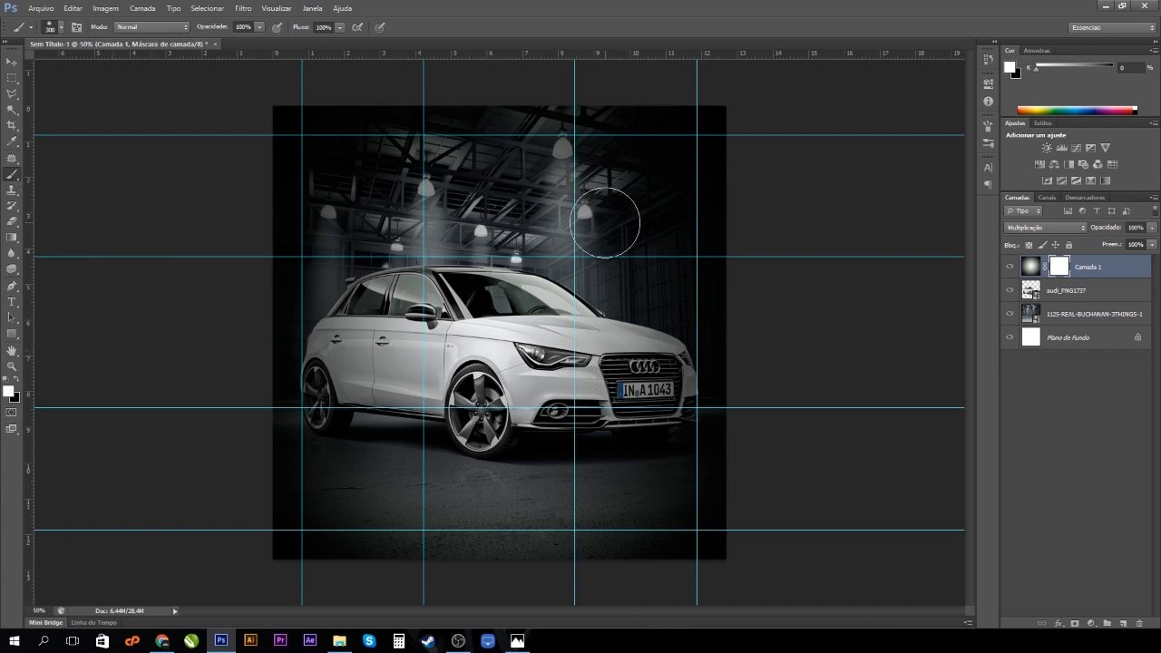
{"action": "left_click", "coordinate": [16, 380]}
{"action": "mouse_move", "coordinate": [467, 199]}
{"action": "left_mouse_down"}
{"action": "mouse_move", "coordinate": [487, 270]}
{"action": "mouse_move", "coordinate": [560, 184]}
{"action": "mouse_move", "coordinate": [630, 211]}
{"action": "mouse_move", "coordinate": [654, 241]}
{"action": "left_mouse_up"}
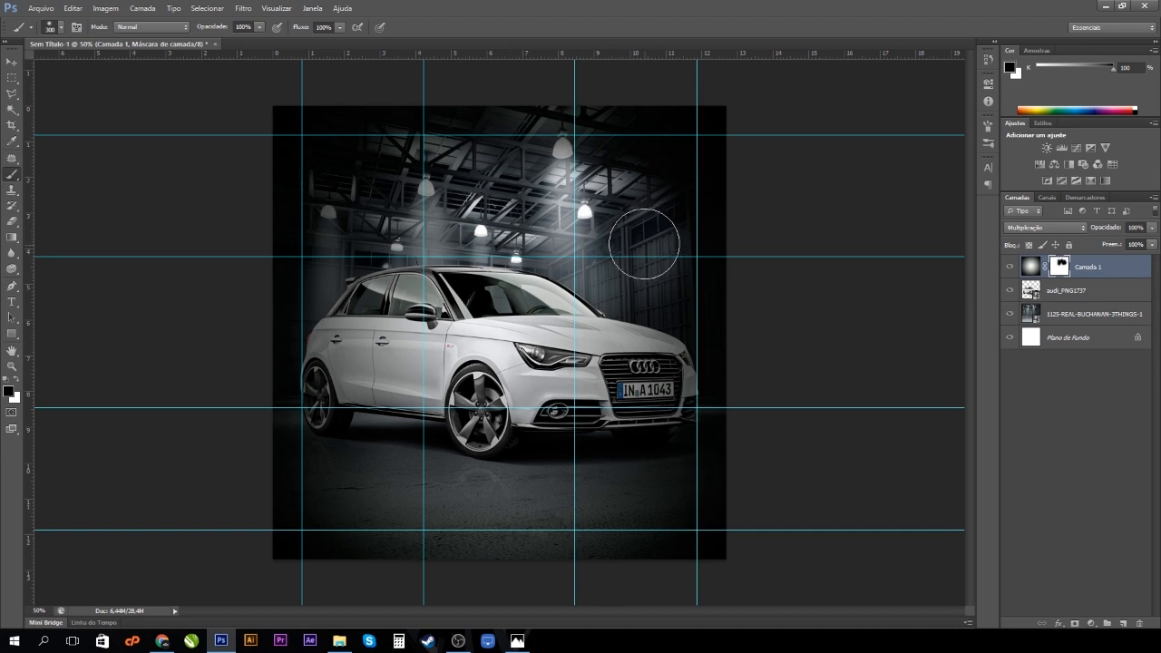
{"action": "key", "text": "ctrl+z"}
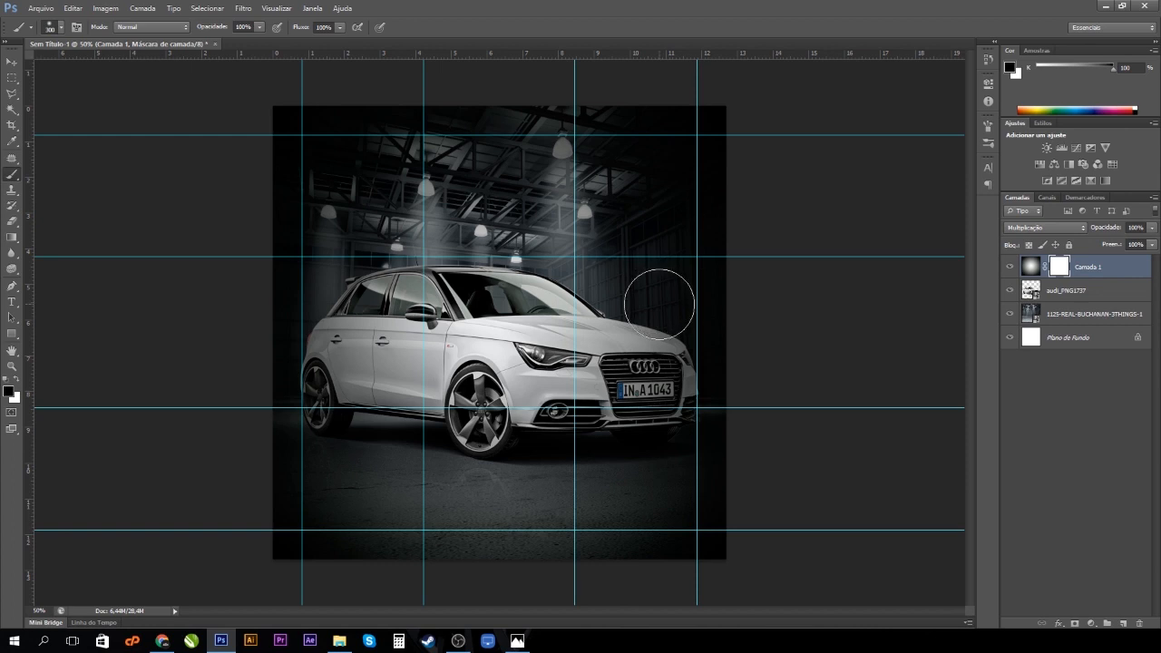
{"action": "key", "text": "bracketleft"}
{"action": "key", "text": "bracketleft"}
{"action": "key", "text": "bracketleft"}
{"action": "key", "text": "bracketleft"}
{"action": "left_click", "coordinate": [563, 157]}
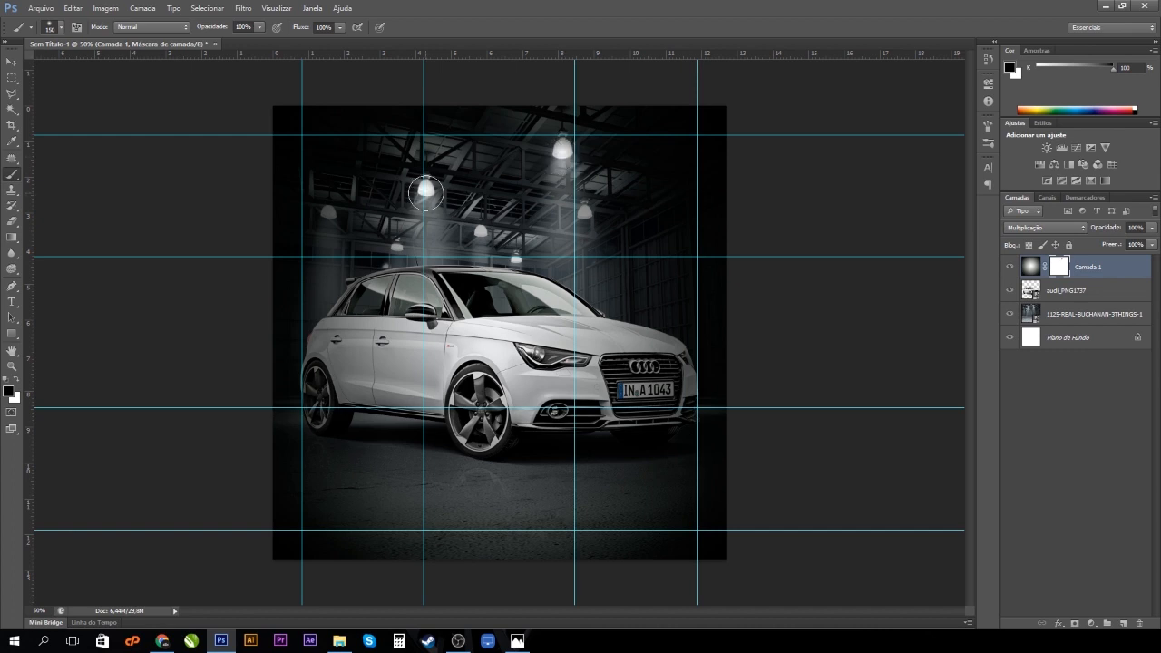
{"action": "left_click", "coordinate": [329, 210]}
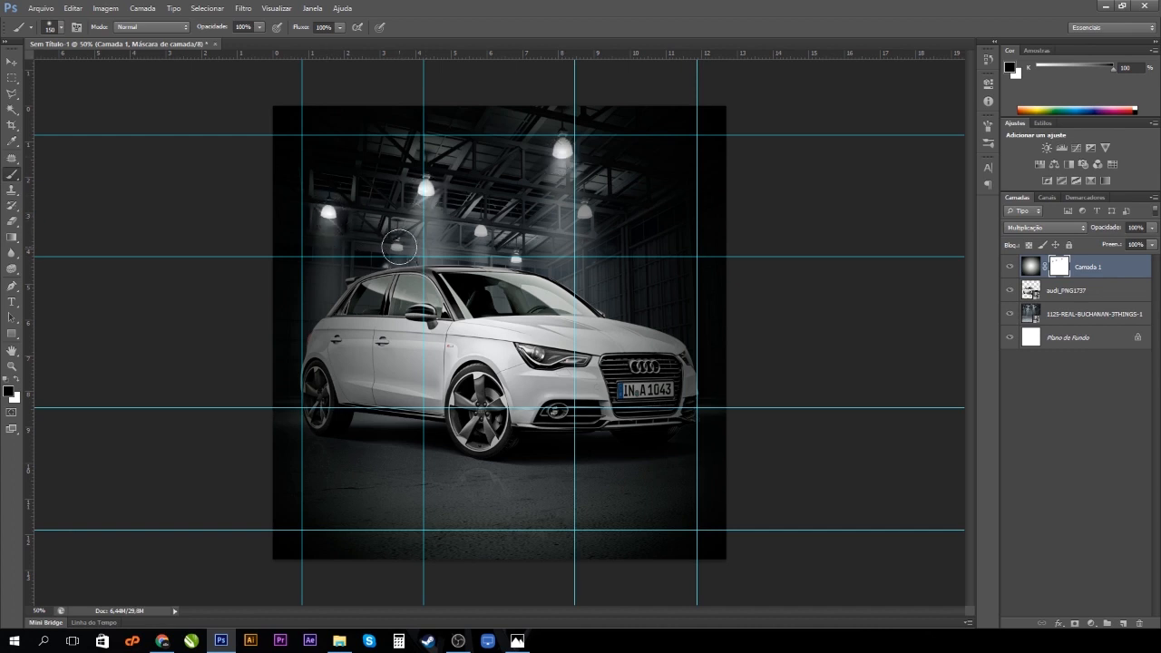
{"action": "left_click", "coordinate": [481, 234]}
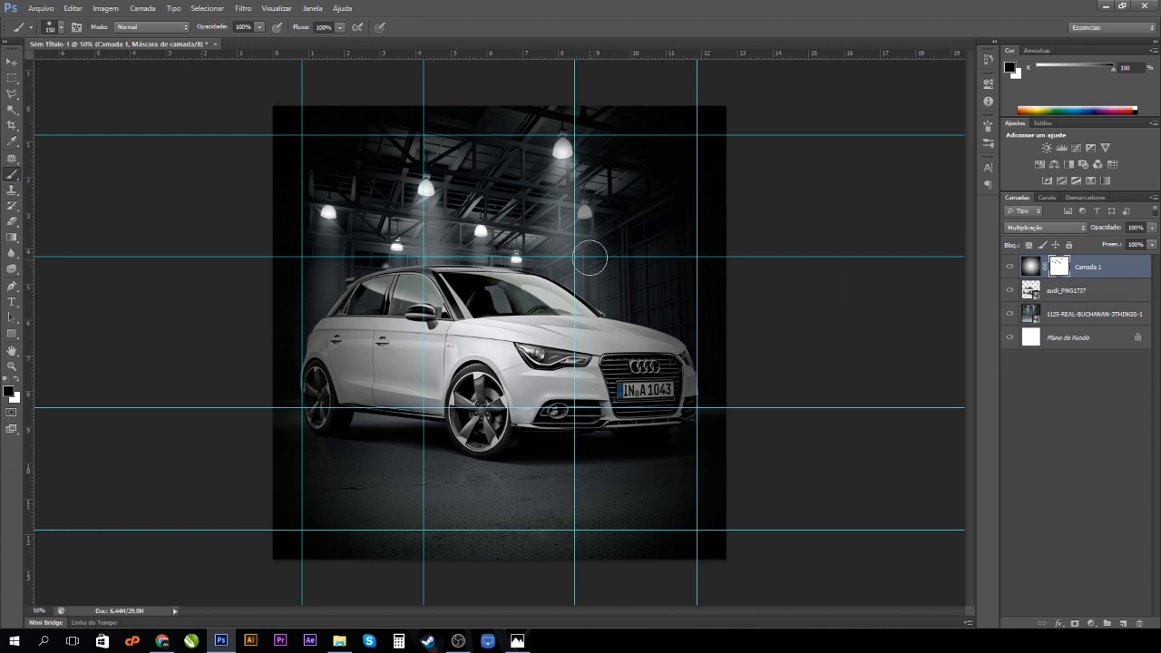
{"action": "left_click", "coordinate": [586, 214]}
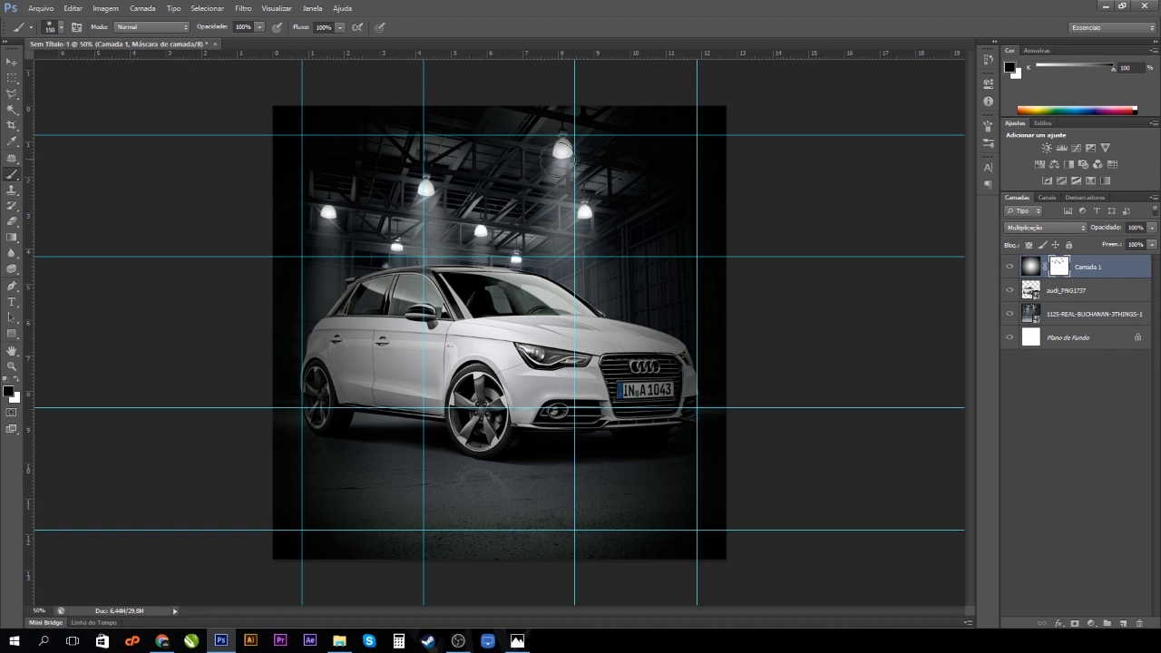
Paint black light beams on the Camada 1 mask from the ceiling lamps down onto the car.
{"action": "left_click_drag", "start_coordinate": [563, 154], "coordinate": [563, 368]}
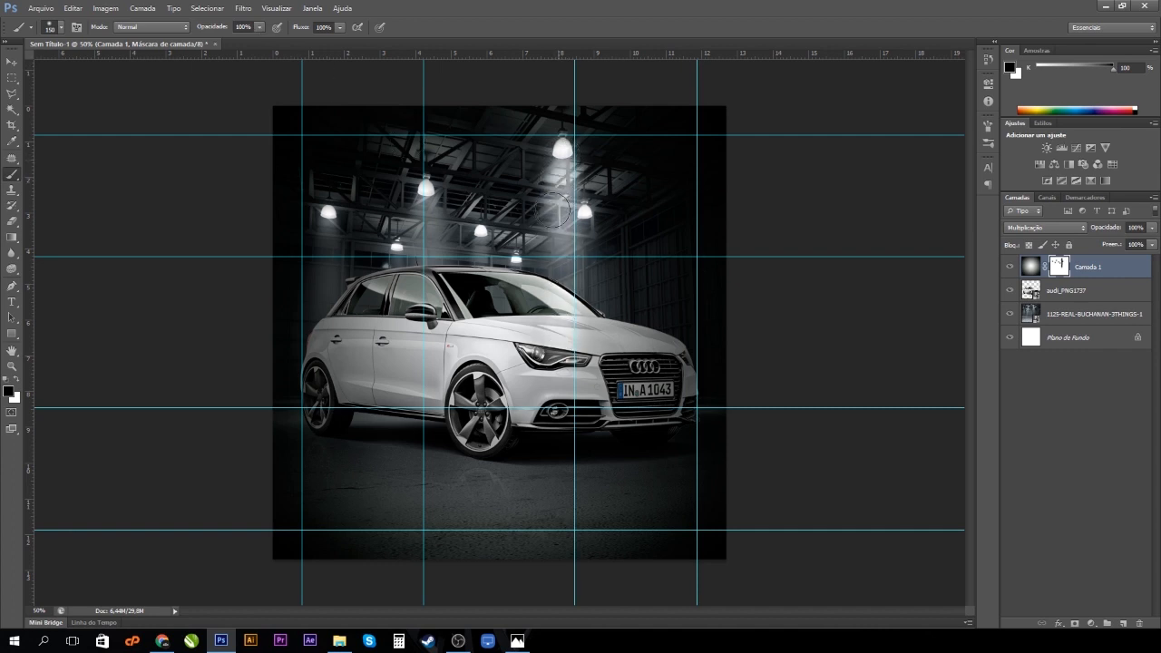
{"action": "left_click_drag", "start_coordinate": [563, 178], "coordinate": [584, 341]}
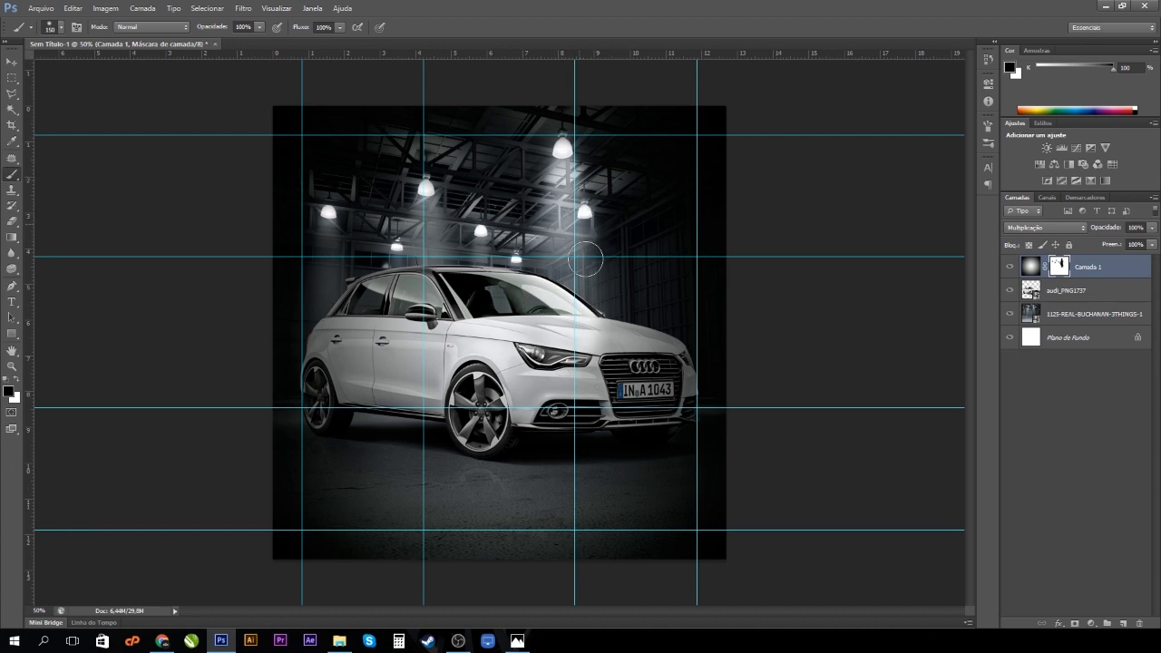
{"action": "left_click_drag", "start_coordinate": [586, 259], "coordinate": [615, 350]}
{"action": "mouse_move", "coordinate": [481, 239]}
{"action": "left_mouse_down"}
{"action": "mouse_move", "coordinate": [477, 300]}
{"action": "mouse_move", "coordinate": [487, 255]}
{"action": "mouse_move", "coordinate": [508, 300]}
{"action": "mouse_move", "coordinate": [516, 269]}
{"action": "mouse_move", "coordinate": [508, 282]}
{"action": "mouse_move", "coordinate": [533, 320]}
{"action": "left_mouse_up"}
{"action": "mouse_move", "coordinate": [429, 202]}
{"action": "left_mouse_down"}
{"action": "mouse_move", "coordinate": [411, 295]}
{"action": "mouse_move", "coordinate": [431, 211]}
{"action": "mouse_move", "coordinate": [465, 327]}
{"action": "left_mouse_up"}
{"action": "mouse_move", "coordinate": [337, 224]}
{"action": "left_mouse_down"}
{"action": "mouse_move", "coordinate": [346, 291]}
{"action": "mouse_move", "coordinate": [336, 292]}
{"action": "mouse_move", "coordinate": [330, 235]}
{"action": "mouse_move", "coordinate": [319, 373]}
{"action": "left_mouse_up"}
{"action": "left_click_drag", "start_coordinate": [336, 243], "coordinate": [357, 341]}
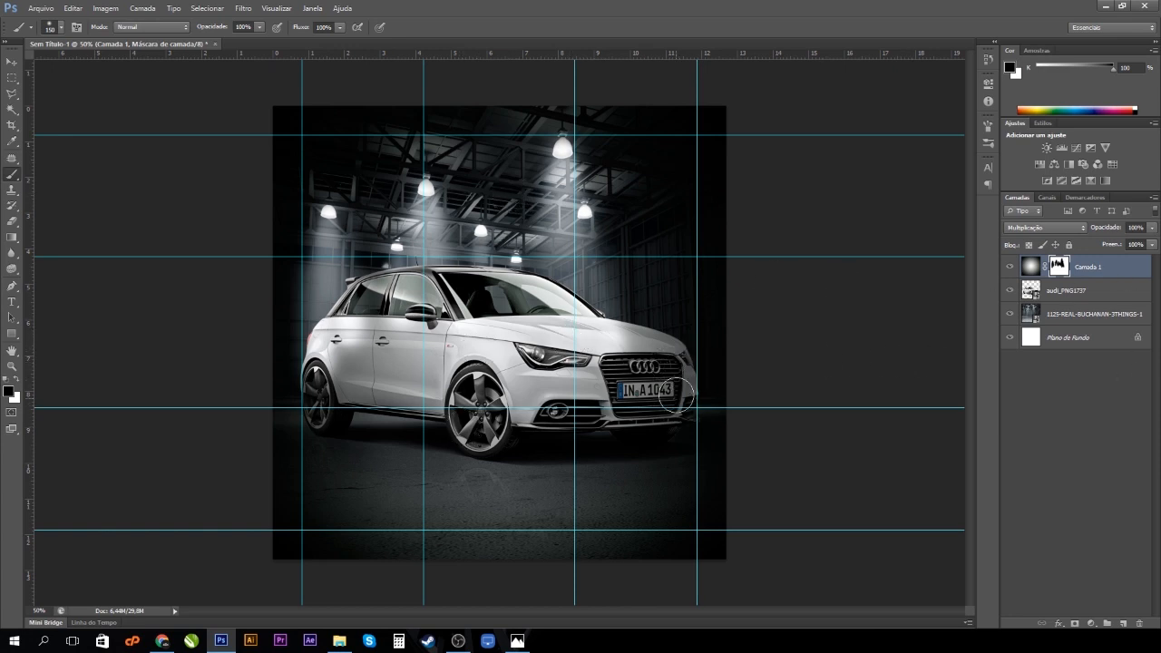
Mask the vignette over the car and floor with a 900 px brush, and compare the image with Camada 1 hidden and shown.
{"action": "key", "text": "bracketleft"}
{"action": "key", "text": "bracketleft"}
{"action": "key", "text": "bracketright"}
{"action": "key", "text": "bracketright"}
{"action": "key", "text": "bracketright"}
{"action": "key", "text": "bracketright"}
{"action": "key", "text": "bracketright"}
{"action": "key", "text": "bracketright"}
{"action": "key", "text": "bracketright"}
{"action": "key", "text": "bracketright"}
{"action": "key", "text": "bracketright"}
{"action": "key", "text": "bracketright"}
{"action": "key", "text": "bracketright"}
{"action": "key", "text": "bracketright"}
{"action": "mouse_move", "coordinate": [449, 398]}
{"action": "left_mouse_down"}
{"action": "mouse_move", "coordinate": [472, 427]}
{"action": "mouse_move", "coordinate": [626, 381]}
{"action": "mouse_move", "coordinate": [608, 436]}
{"action": "mouse_move", "coordinate": [568, 463]}
{"action": "mouse_move", "coordinate": [672, 441]}
{"action": "mouse_move", "coordinate": [517, 426]}
{"action": "mouse_move", "coordinate": [377, 454]}
{"action": "mouse_move", "coordinate": [545, 420]}
{"action": "left_mouse_up"}
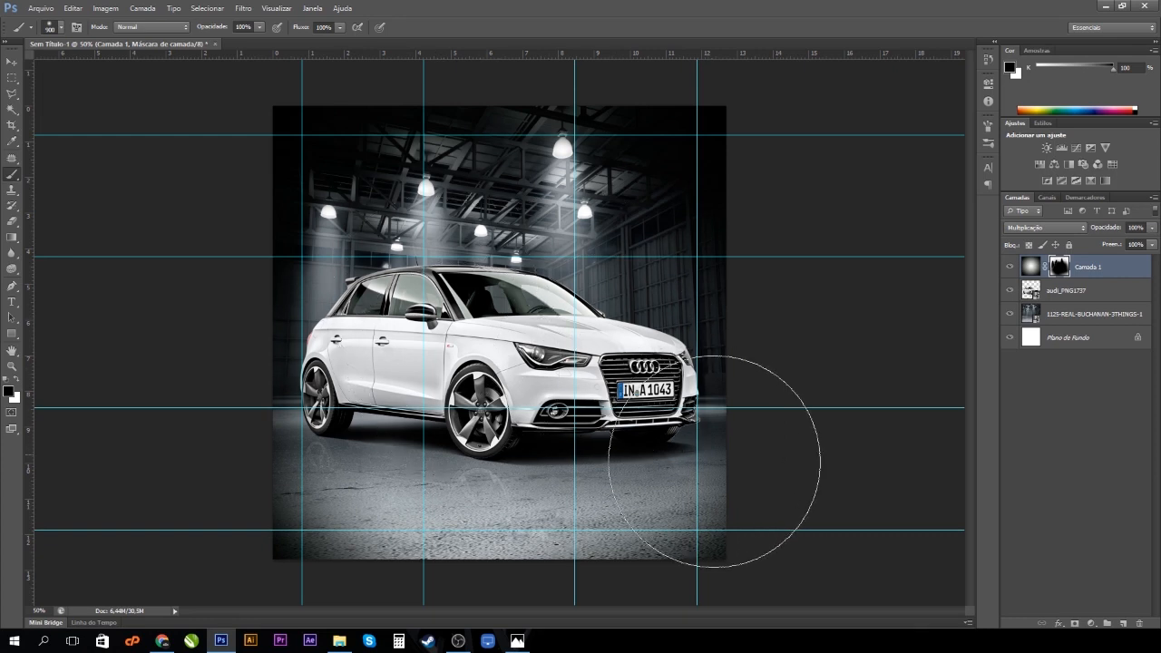
{"action": "left_click", "coordinate": [1011, 268]}
{"action": "left_click", "coordinate": [1010, 268]}
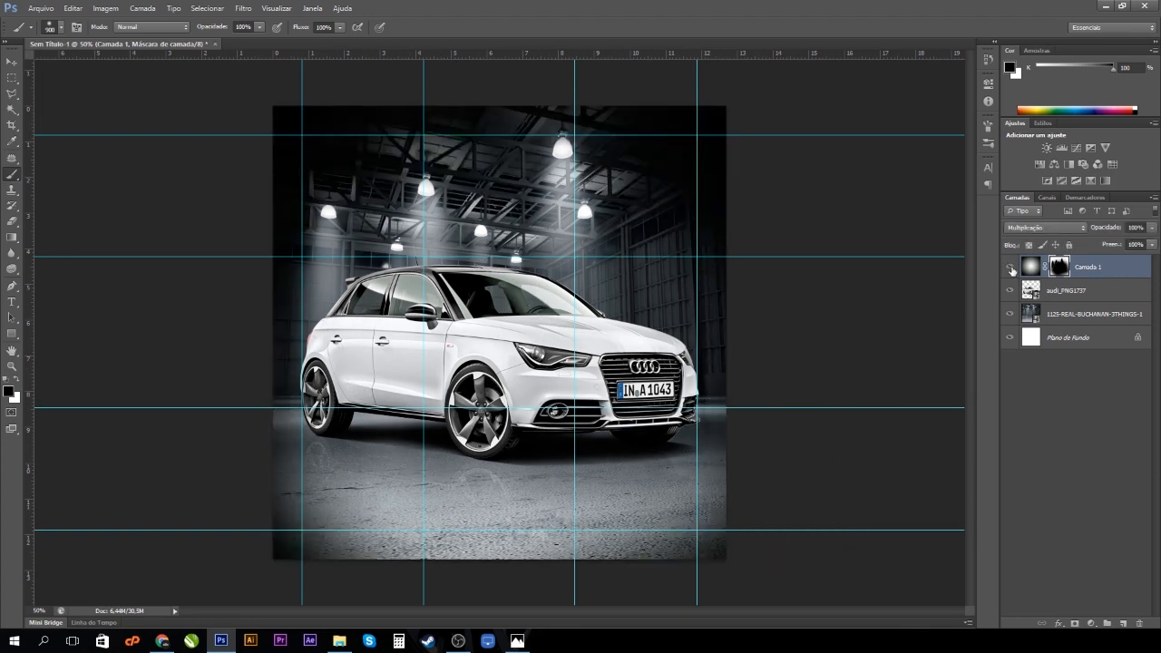
{"action": "left_click", "coordinate": [1010, 268]}
{"action": "left_click", "coordinate": [1011, 268]}
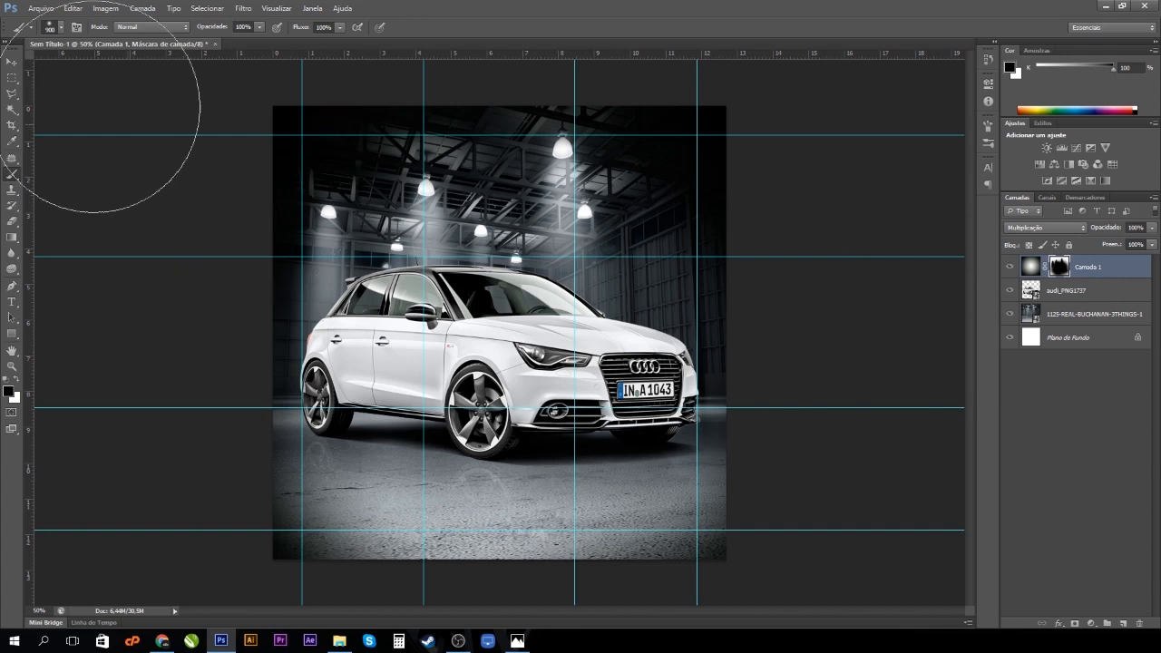
Load the car's outline as a selection and shift it up over the ceiling lamps with the warehouse layer active.
{"action": "left_click", "coordinate": [12, 62]}
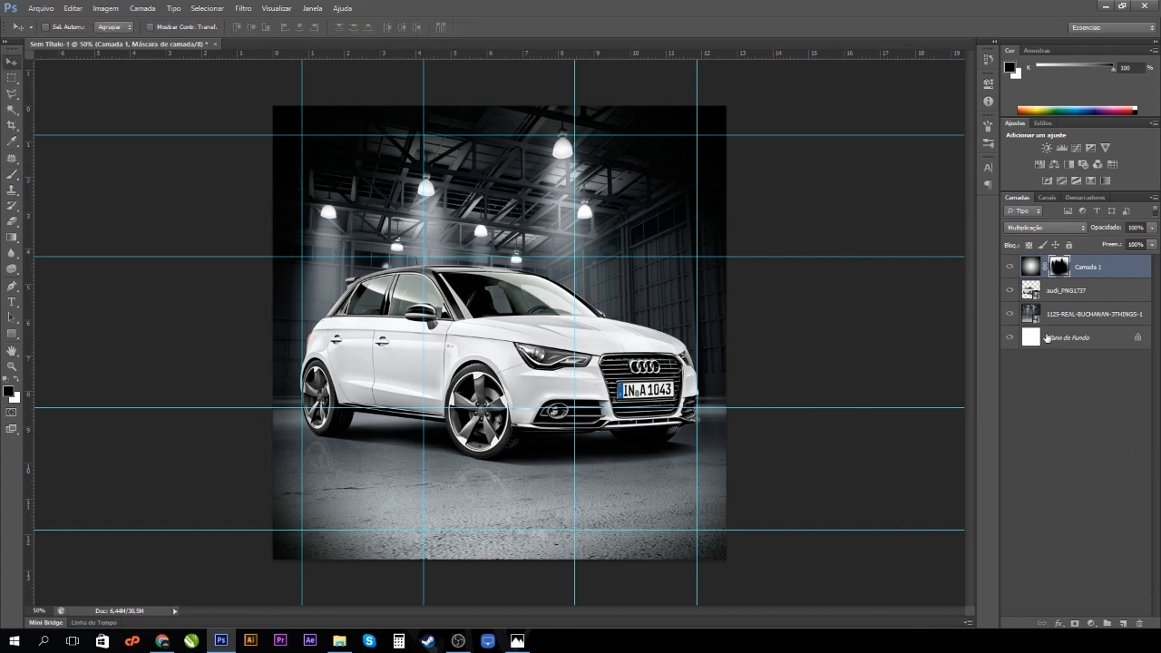
{"action": "left_click", "coordinate": [1033, 290]}
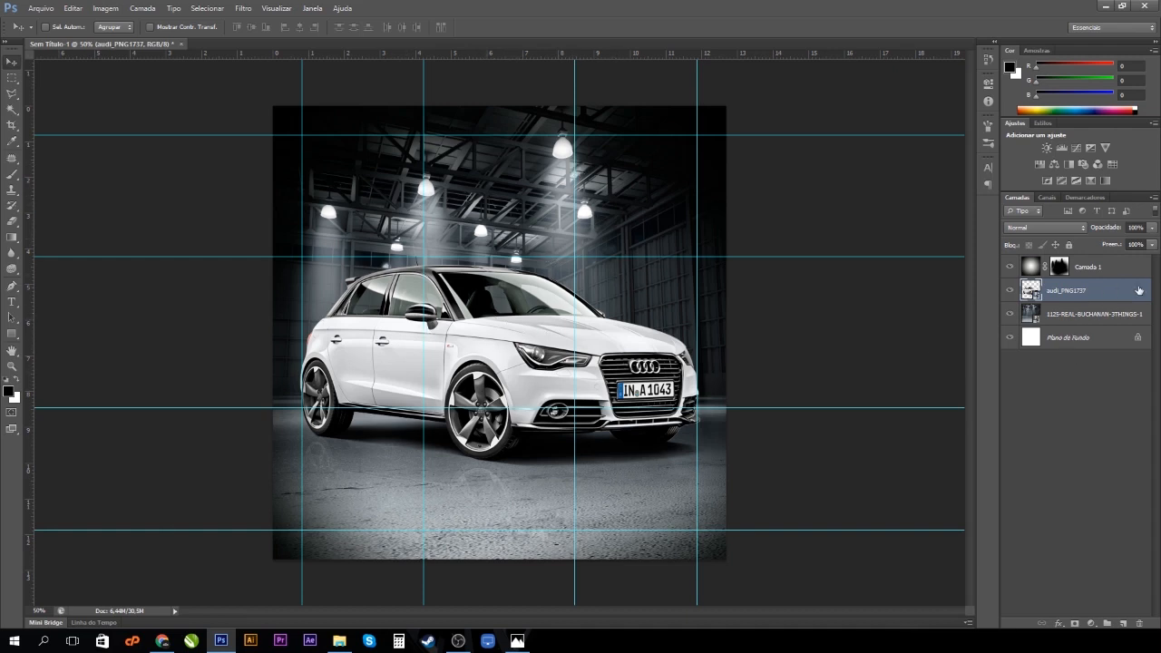
{"action": "left_click", "coordinate": [1032, 290], "text": "ctrl"}
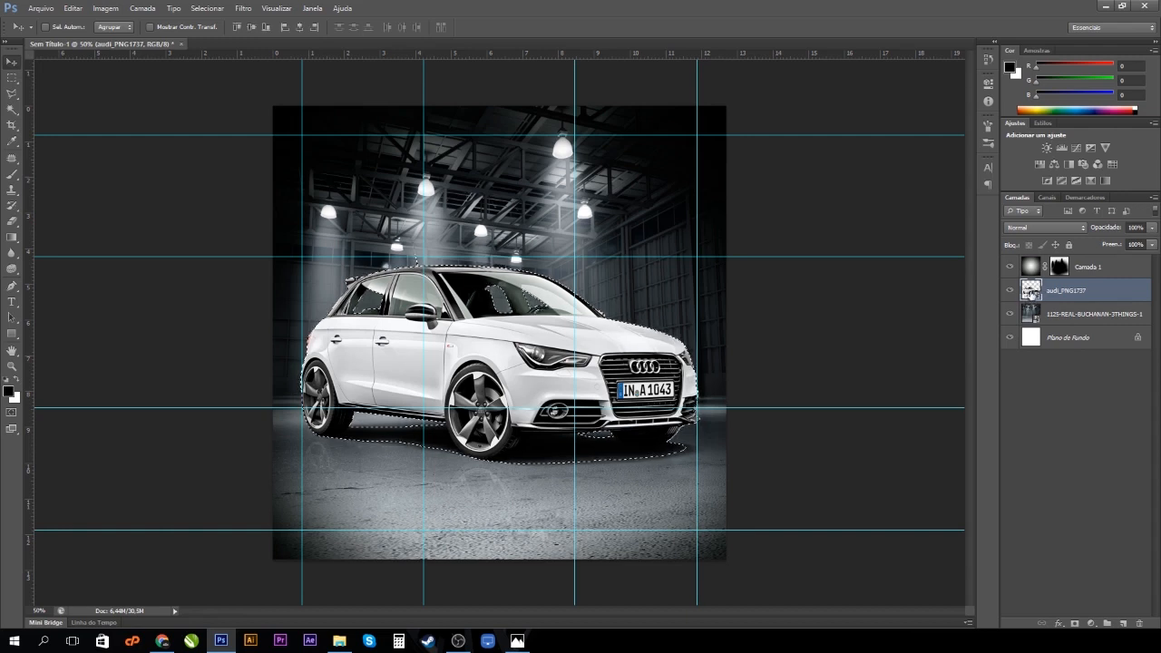
{"action": "left_click", "coordinate": [1069, 315]}
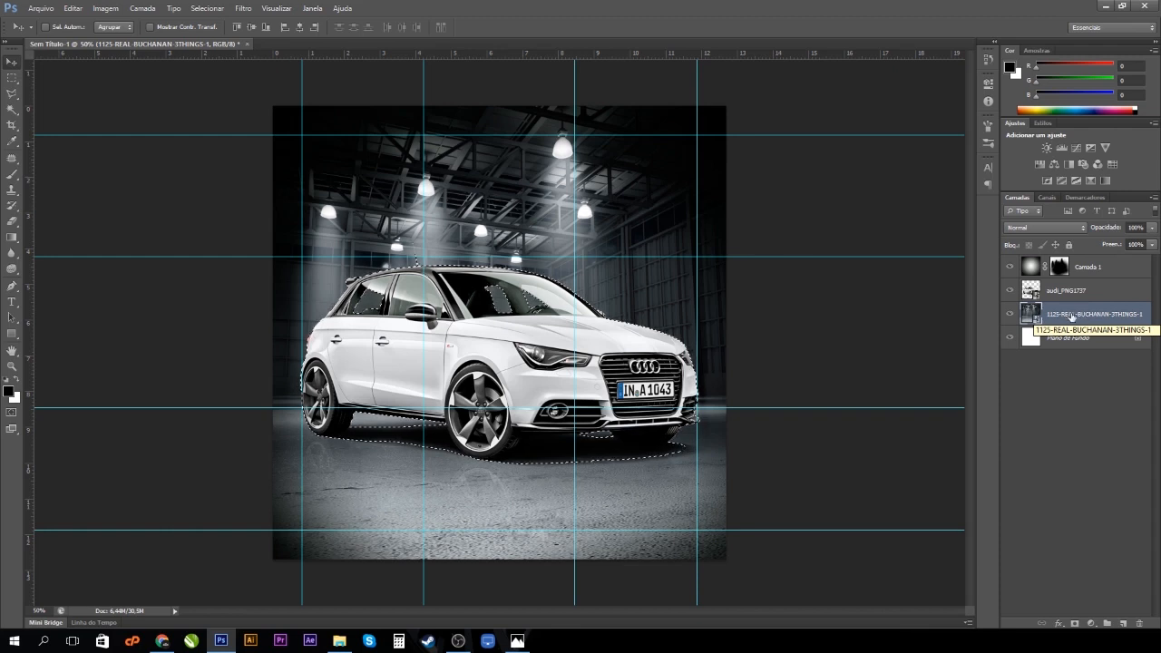
{"action": "left_click", "coordinate": [12, 78]}
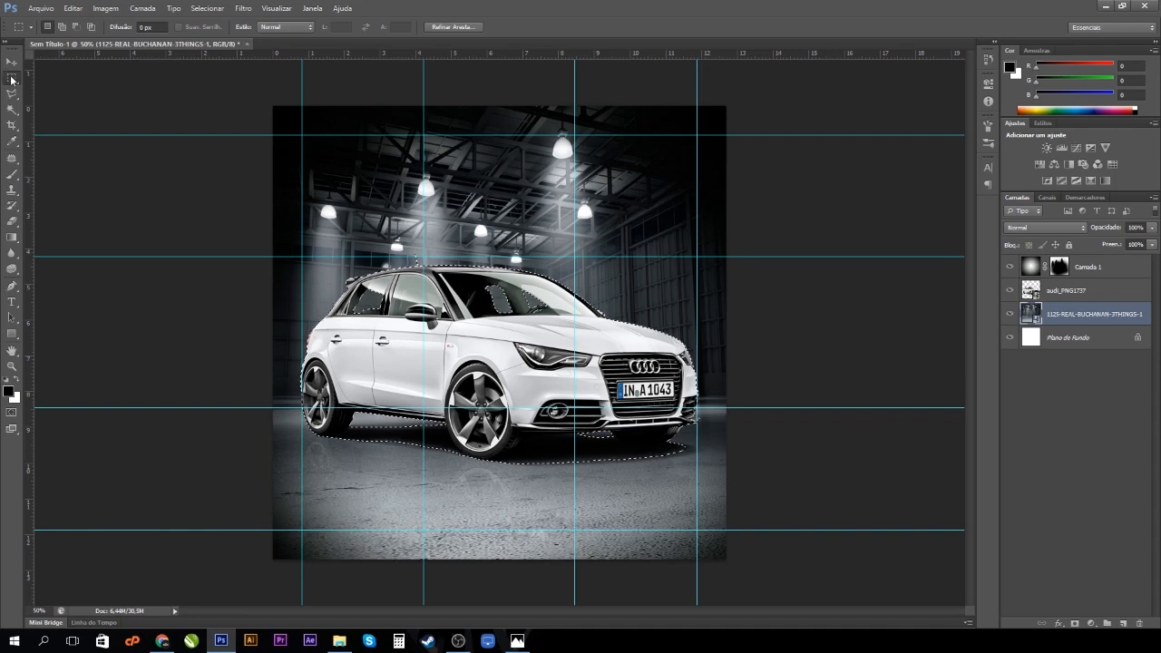
{"action": "left_click_drag", "start_coordinate": [491, 343], "coordinate": [522, 211]}
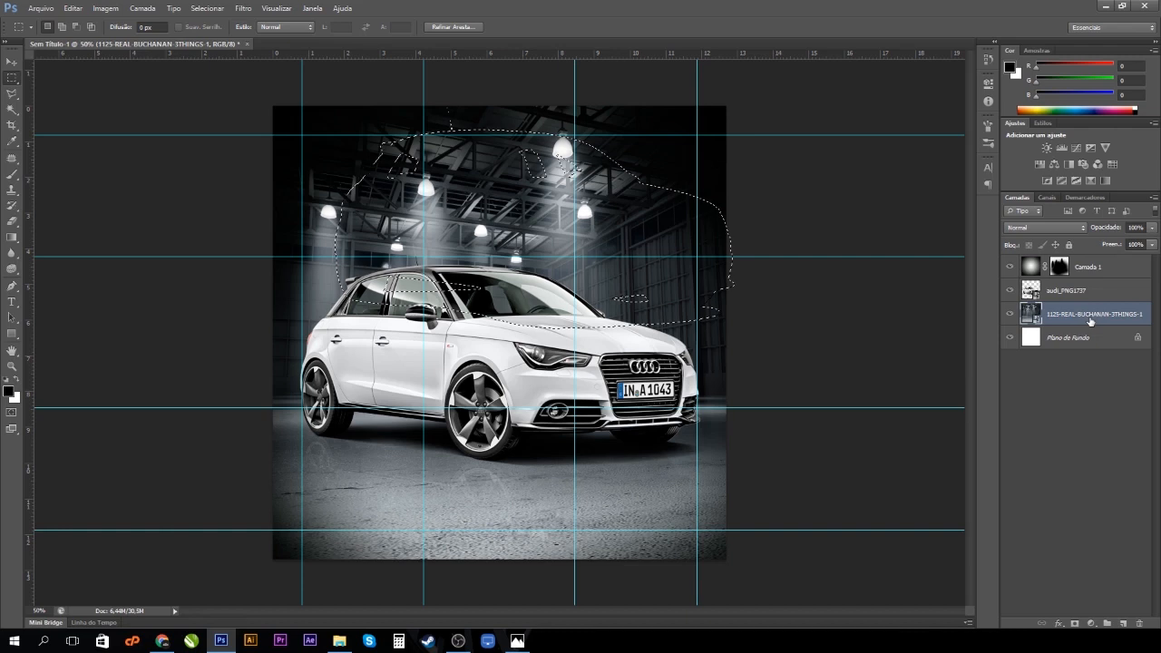
Copy the selected car-shaped ceiling area to a new layer and check it with the original warehouse layer temporarily hidden.
{"action": "key", "text": "ctrl+j"}
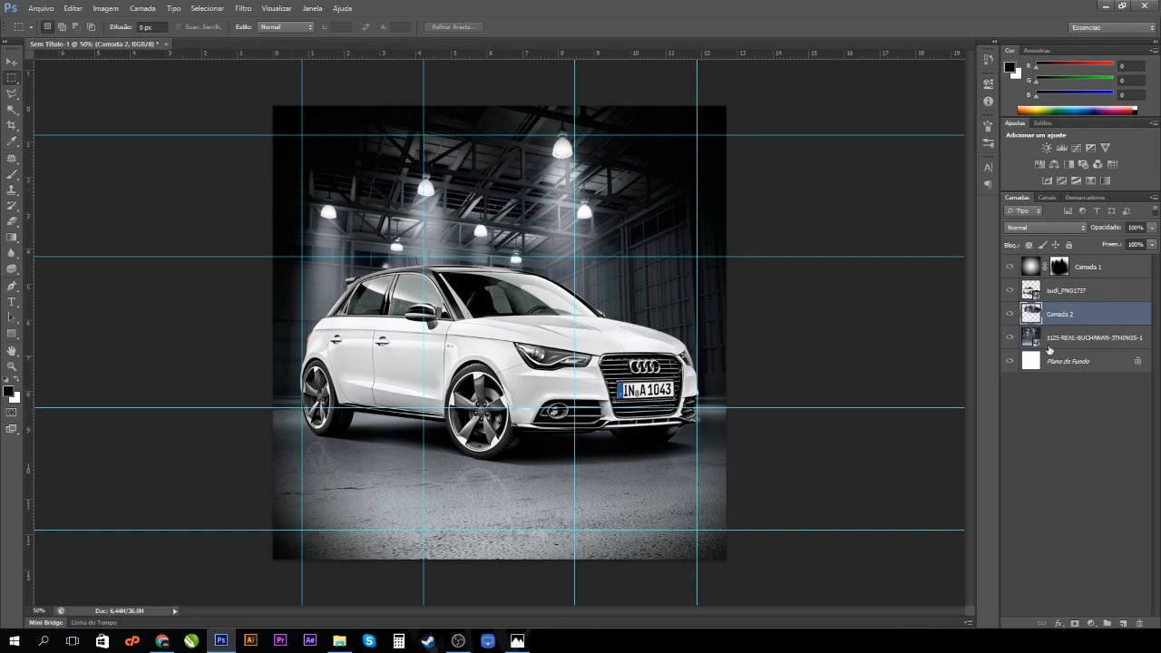
{"action": "left_click", "coordinate": [1011, 337]}
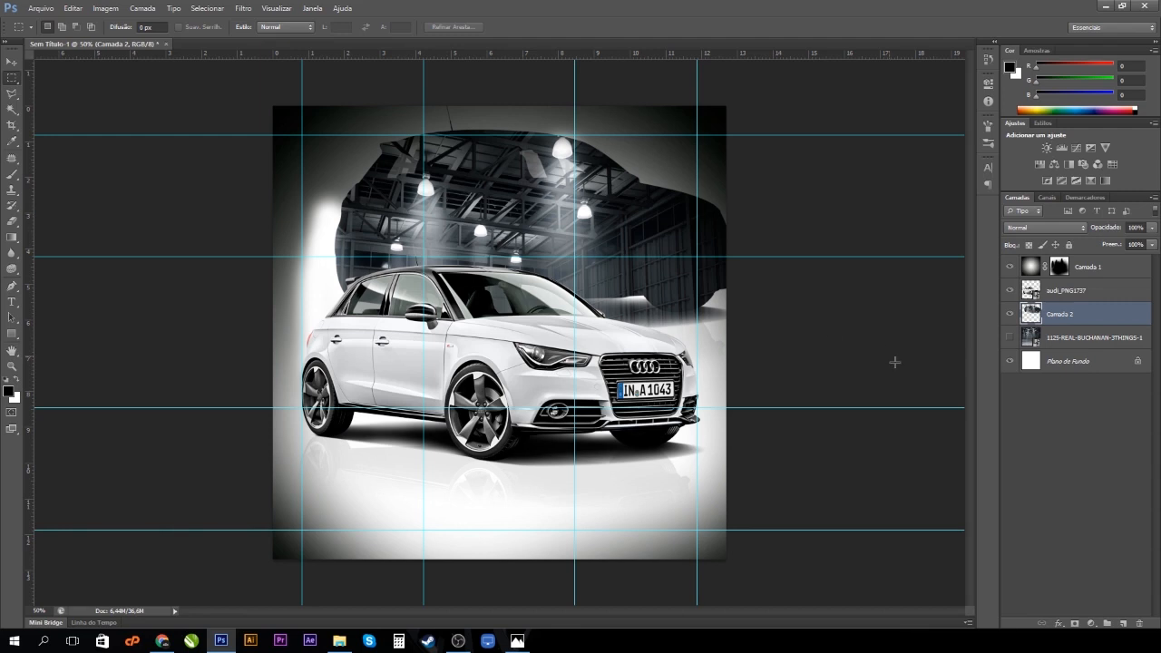
{"action": "left_click", "coordinate": [1010, 337]}
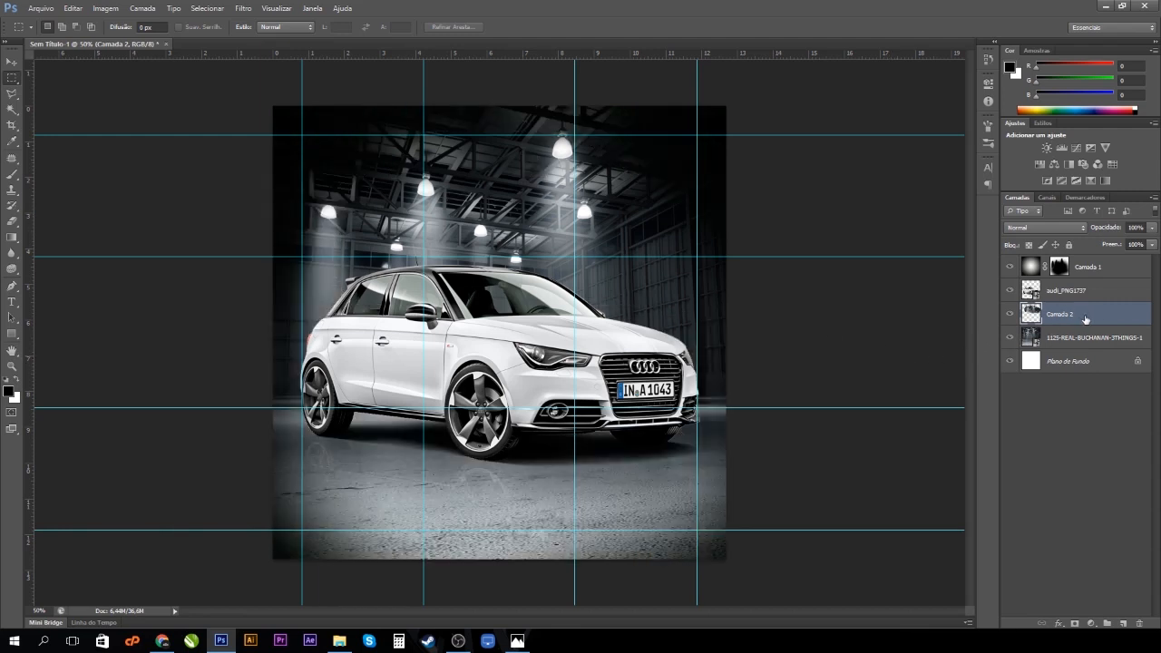
Place Camada 2 above the car layer, align its cutout with the car and set its opacity to 29%.
{"action": "left_click_drag", "start_coordinate": [1099, 313], "coordinate": [1100, 285]}
{"action": "key", "text": "v"}
{"action": "left_click_drag", "start_coordinate": [483, 205], "coordinate": [451, 336]}
{"action": "left_click", "coordinate": [1153, 228]}
{"action": "left_click_drag", "start_coordinate": [1131, 244], "coordinate": [1110, 244]}
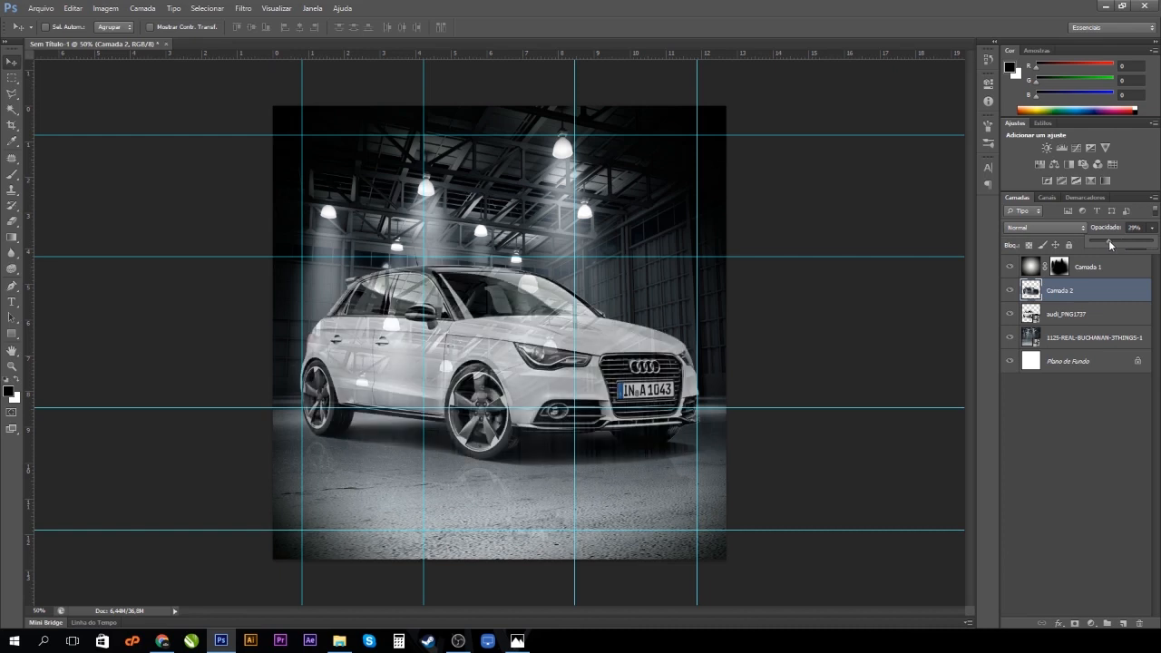
{"action": "left_click", "coordinate": [1092, 296]}
Apply the Dissolver filter to Camada 2, bloating a lamp and warping the reflections with a size 250 brush.
{"action": "left_click", "coordinate": [243, 8]}
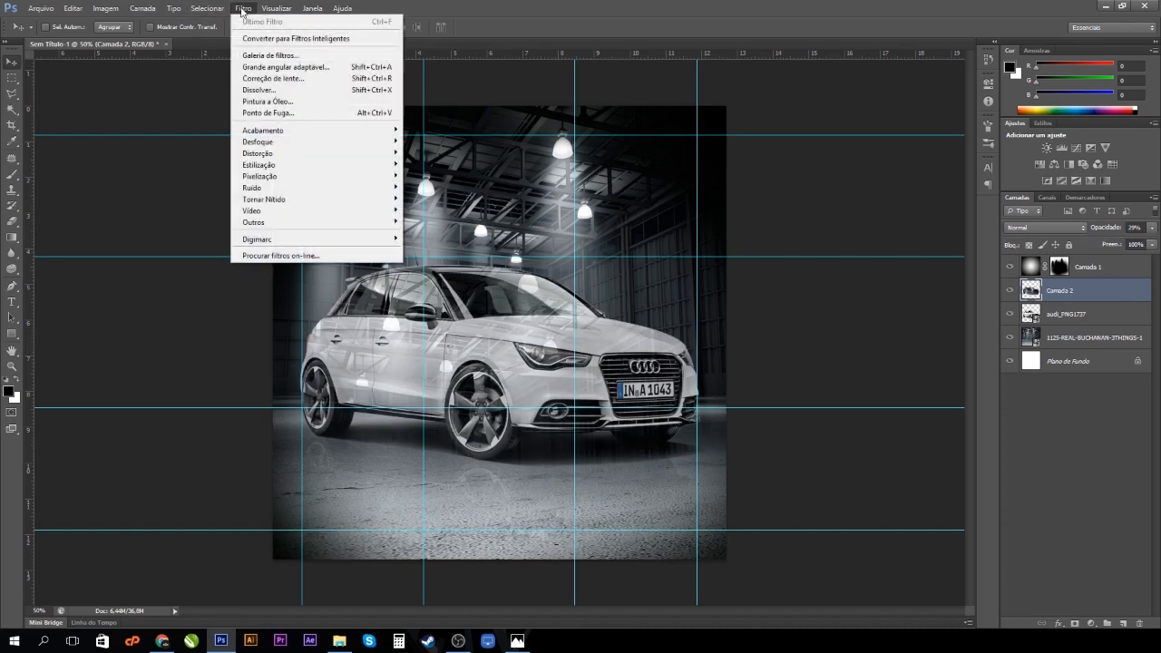
{"action": "left_click", "coordinate": [258, 90]}
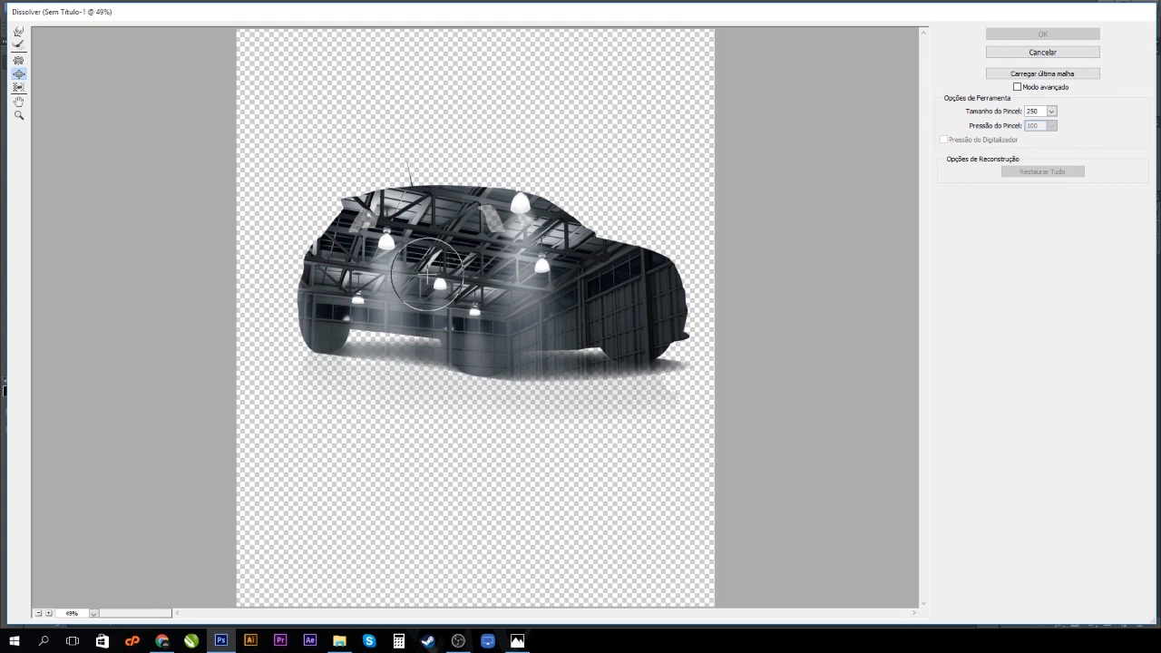
{"action": "left_click", "coordinate": [397, 241]}
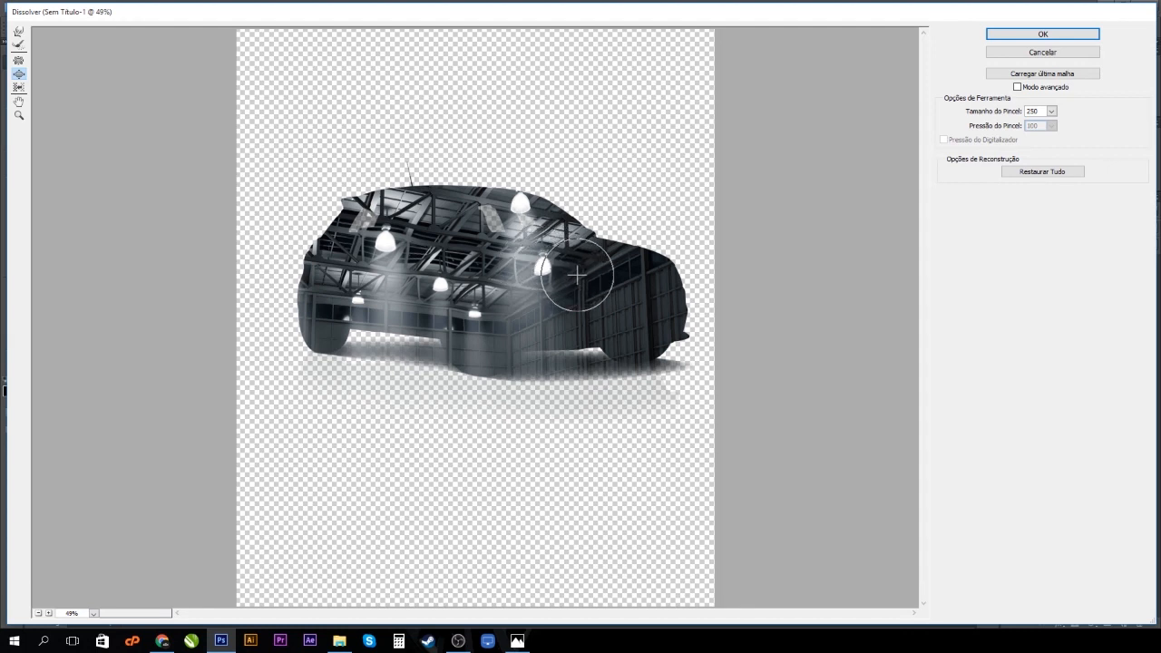
{"action": "left_click", "coordinate": [18, 32]}
{"action": "mouse_move", "coordinate": [415, 257]}
{"action": "left_mouse_down"}
{"action": "mouse_move", "coordinate": [540, 270]}
{"action": "mouse_move", "coordinate": [526, 236]}
{"action": "mouse_move", "coordinate": [466, 232]}
{"action": "mouse_move", "coordinate": [624, 298]}
{"action": "mouse_move", "coordinate": [532, 295]}
{"action": "left_mouse_up"}
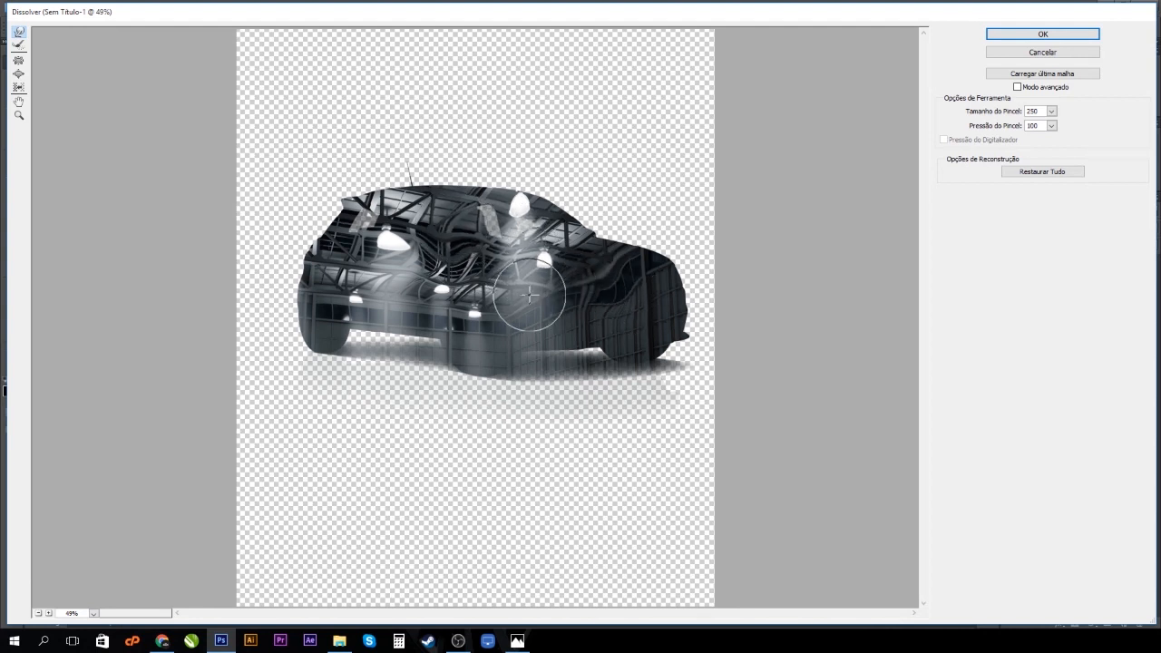
{"action": "left_click", "coordinate": [1061, 35]}
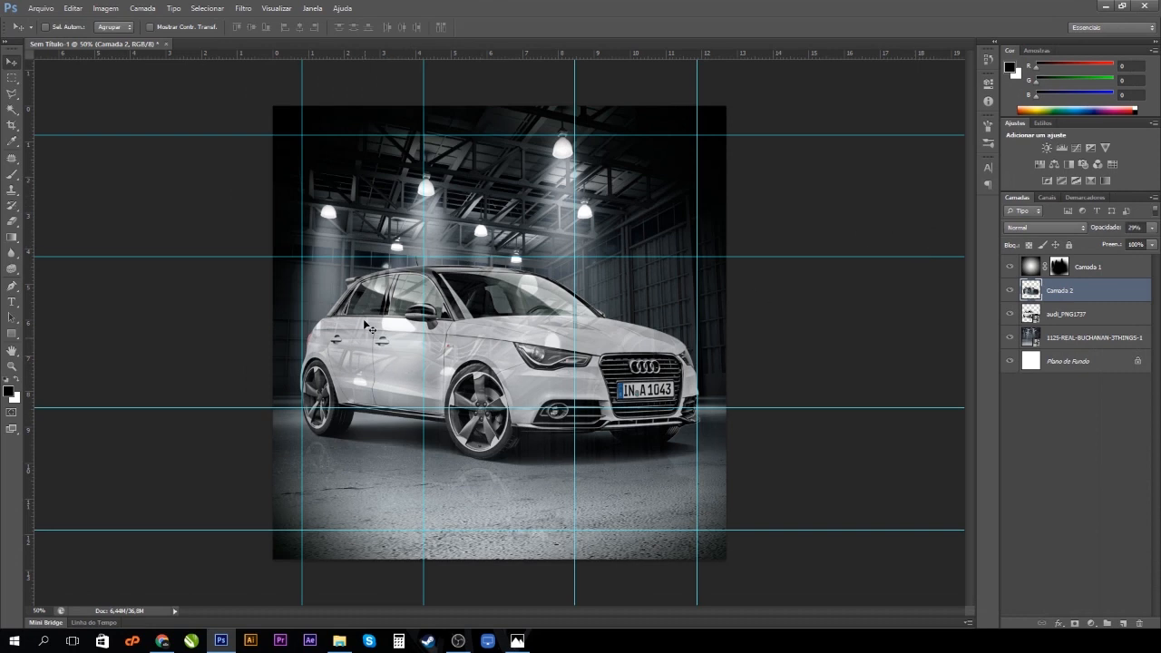
Add a mask to Camada 2 and paint black along the car's lower body with a 400 px brush at 33% opacity and 27% flow.
{"action": "left_click", "coordinate": [1075, 624]}
{"action": "left_click", "coordinate": [14, 175]}
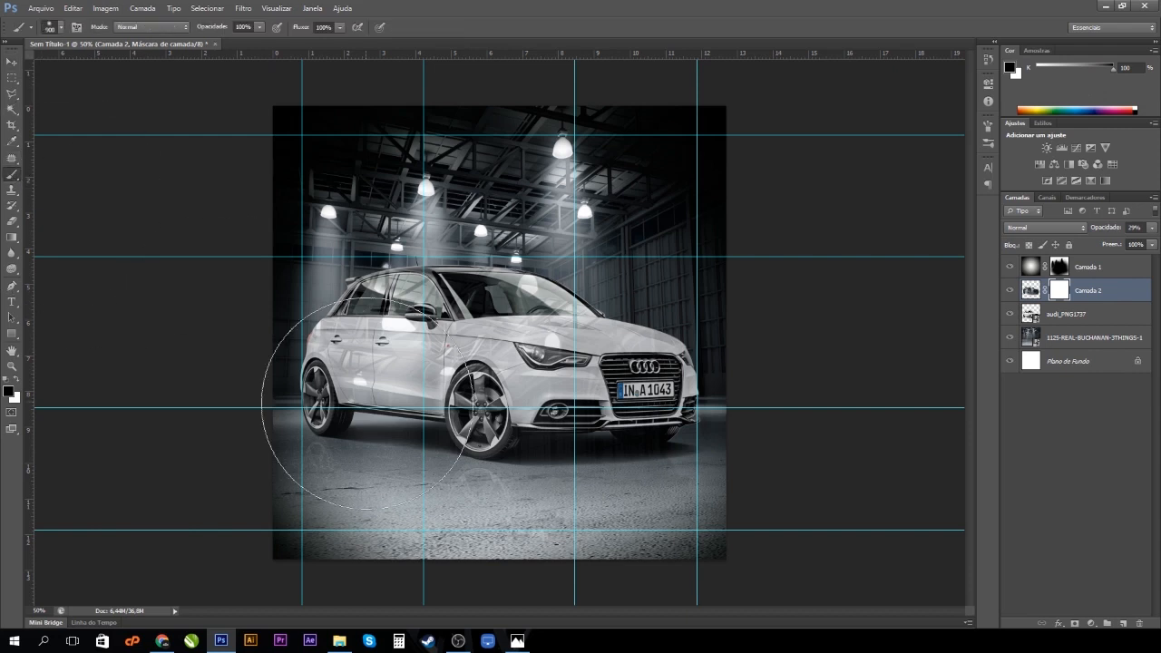
{"action": "left_click", "coordinate": [262, 28]}
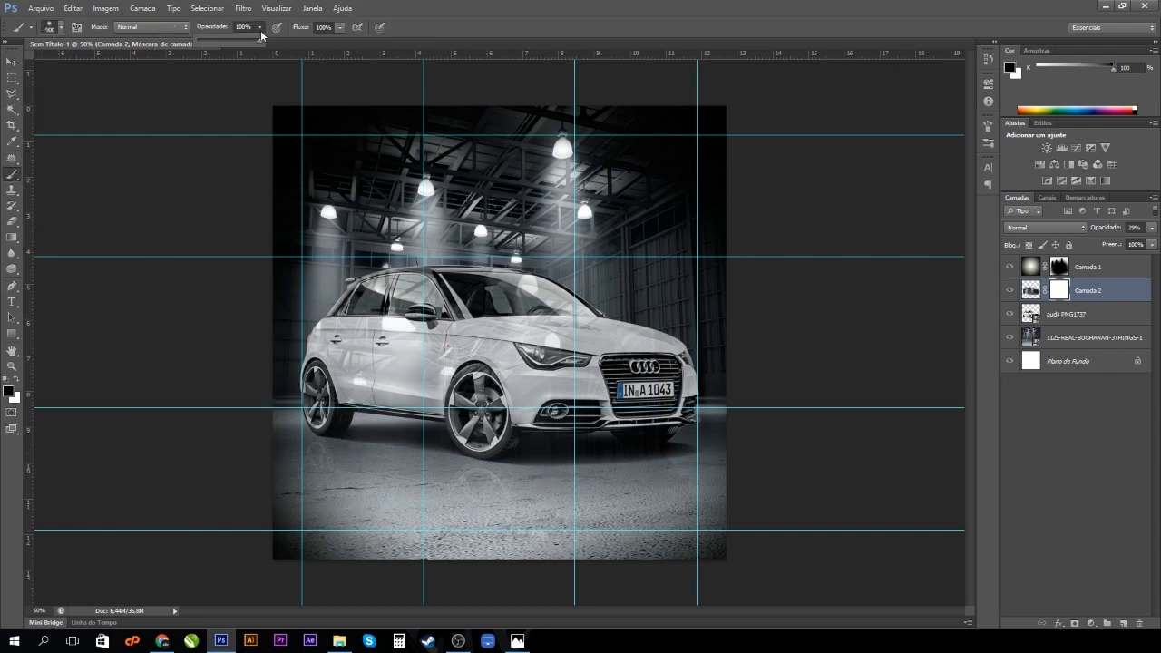
{"action": "left_click", "coordinate": [340, 28]}
{"action": "left_click_drag", "start_coordinate": [308, 45], "coordinate": [294, 45]}
{"action": "key", "text": "bracketleft"}
{"action": "key", "text": "bracketleft"}
{"action": "key", "text": "bracketleft"}
{"action": "key", "text": "bracketleft"}
{"action": "key", "text": "bracketleft"}
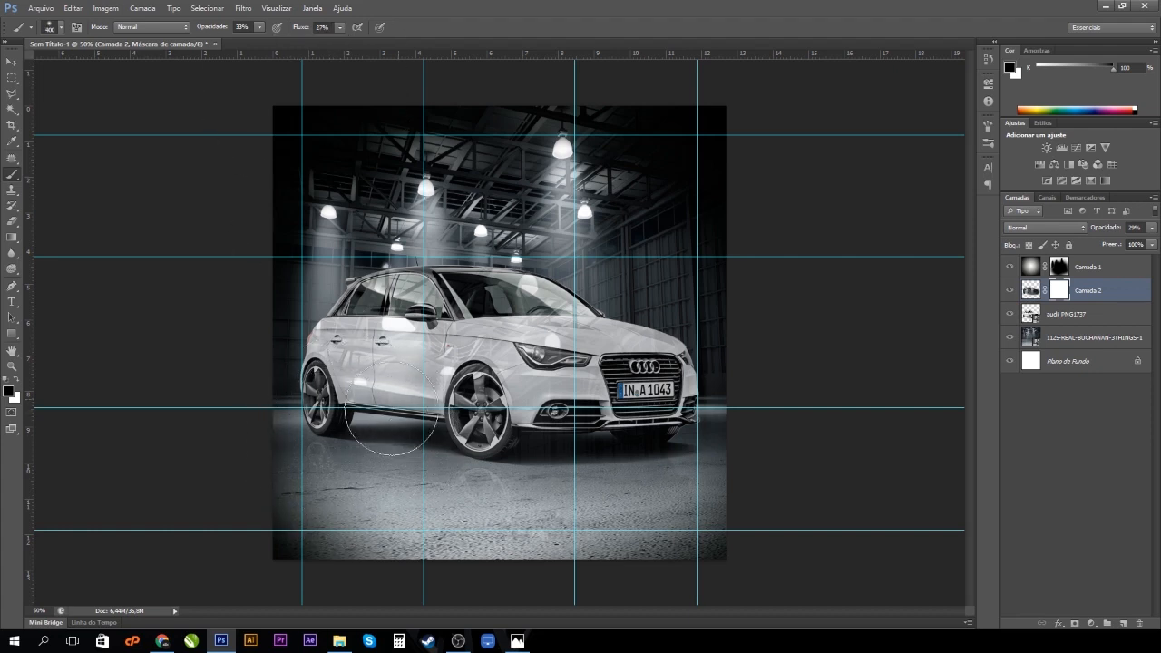
{"action": "mouse_move", "coordinate": [336, 383]}
{"action": "left_mouse_down"}
{"action": "mouse_move", "coordinate": [540, 403]}
{"action": "mouse_move", "coordinate": [526, 408]}
{"action": "mouse_move", "coordinate": [376, 388]}
{"action": "mouse_move", "coordinate": [549, 367]}
{"action": "mouse_move", "coordinate": [435, 400]}
{"action": "mouse_move", "coordinate": [458, 381]}
{"action": "mouse_move", "coordinate": [386, 372]}
{"action": "mouse_move", "coordinate": [363, 399]}
{"action": "mouse_move", "coordinate": [626, 435]}
{"action": "left_mouse_up"}
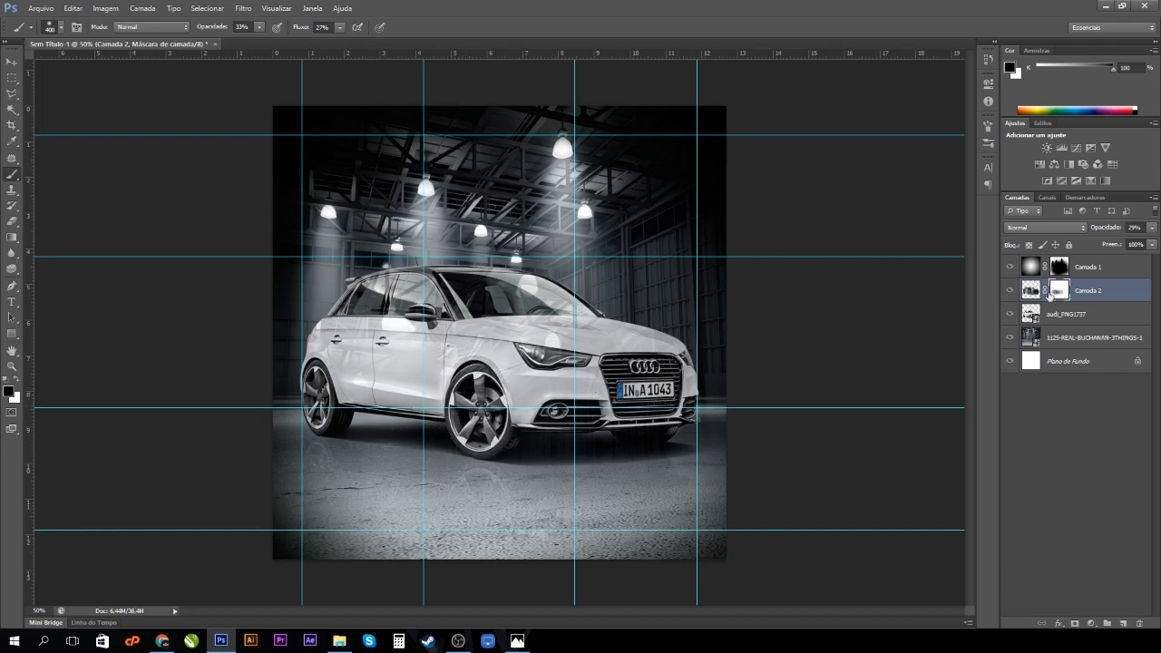
Raise the brush opacity to 49% and fade the reflections further on the lower body and the floor beneath the car.
{"action": "left_click", "coordinate": [259, 27]}
{"action": "left_click", "coordinate": [381, 381]}
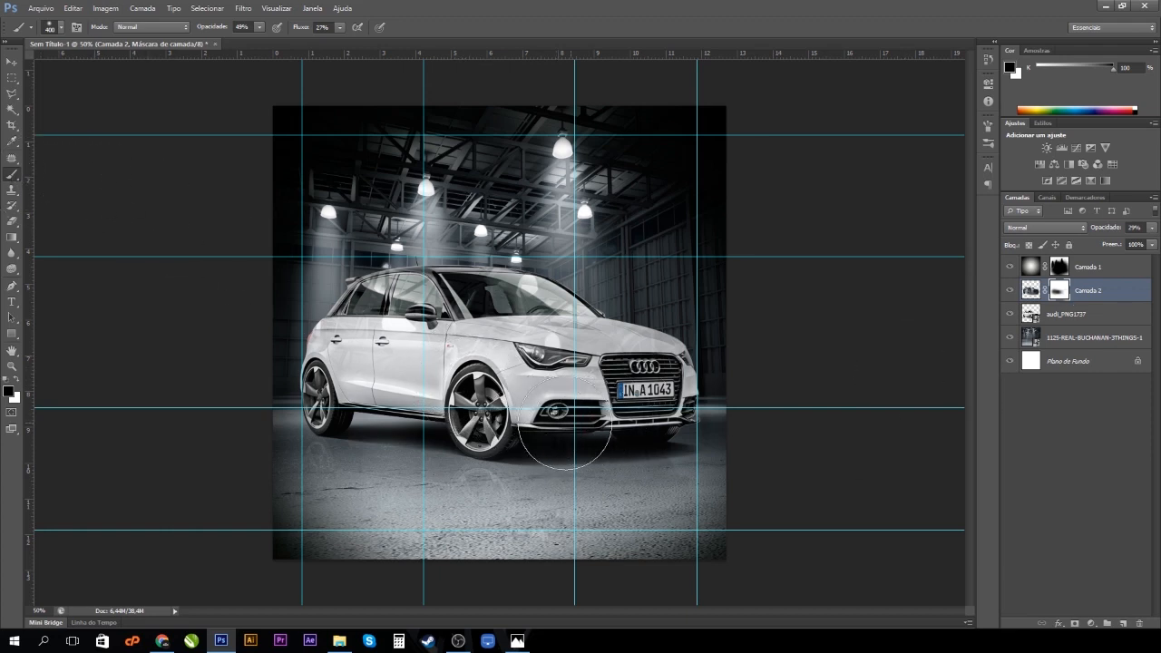
{"action": "mouse_move", "coordinate": [581, 460]}
{"action": "left_mouse_down"}
{"action": "mouse_move", "coordinate": [530, 464]}
{"action": "mouse_move", "coordinate": [428, 429]}
{"action": "mouse_move", "coordinate": [393, 390]}
{"action": "mouse_move", "coordinate": [430, 407]}
{"action": "mouse_move", "coordinate": [422, 439]}
{"action": "left_mouse_up"}
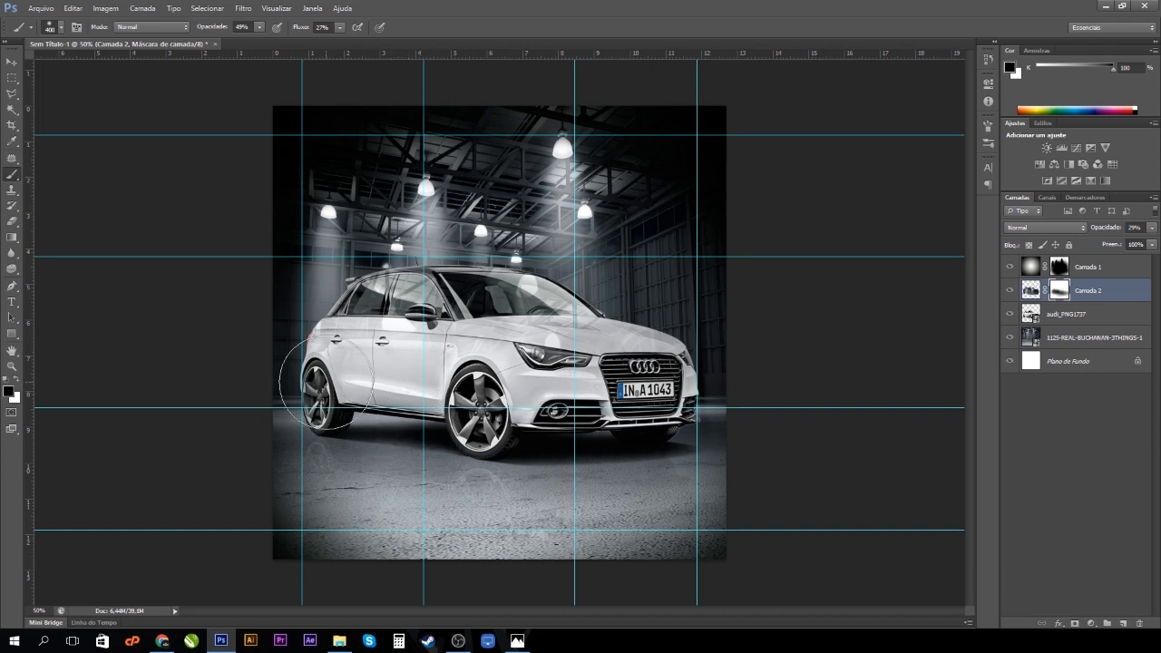
Reduce the brush to about 70 px and switch from Camada 2's mask back to the layer's image.
{"action": "key", "text": "bracketleft"}
{"action": "key", "text": "bracketleft"}
{"action": "key", "text": "bracketleft"}
{"action": "key", "text": "bracketleft"}
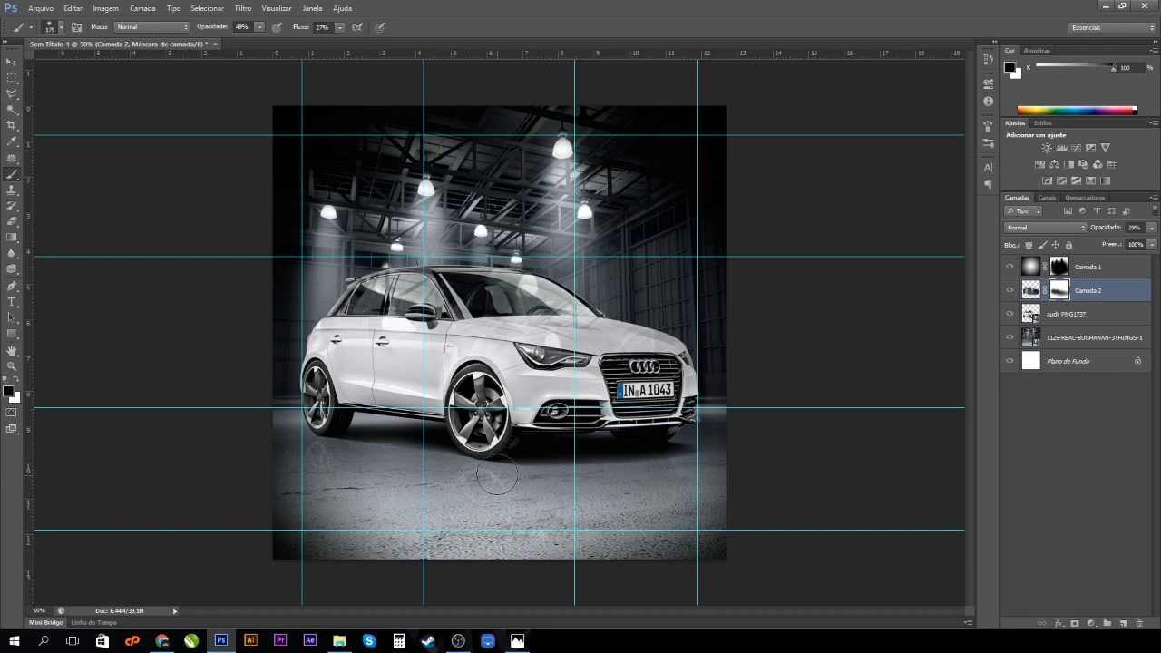
{"action": "key", "text": "ctrl+2"}
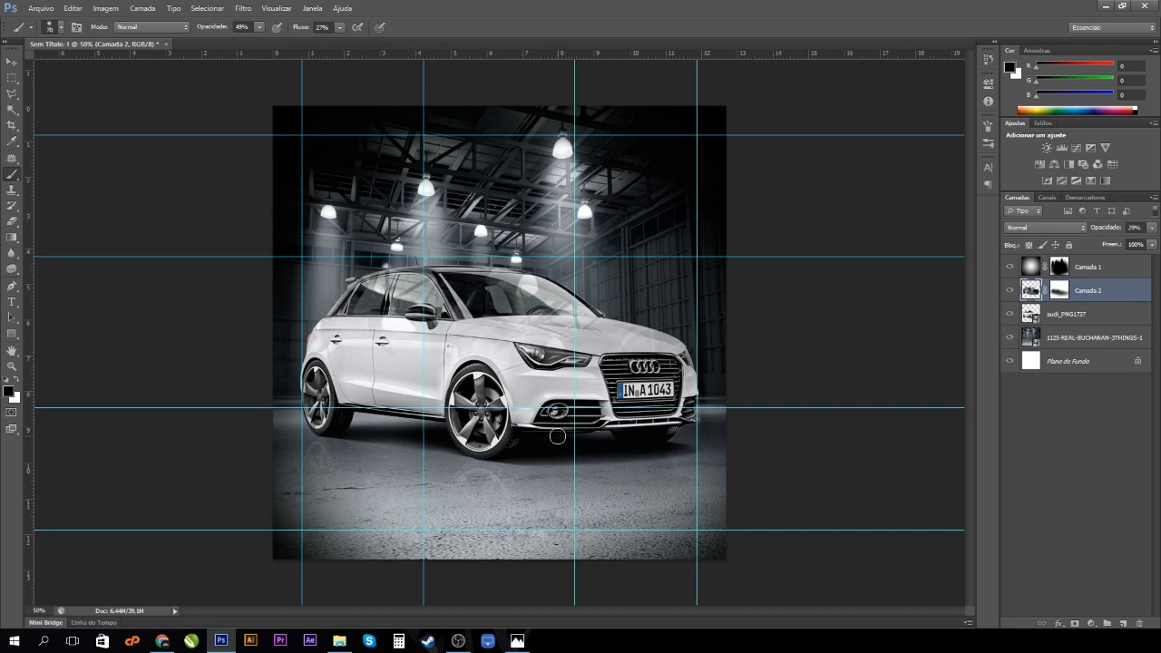
{"action": "left_click", "coordinate": [18, 63]}
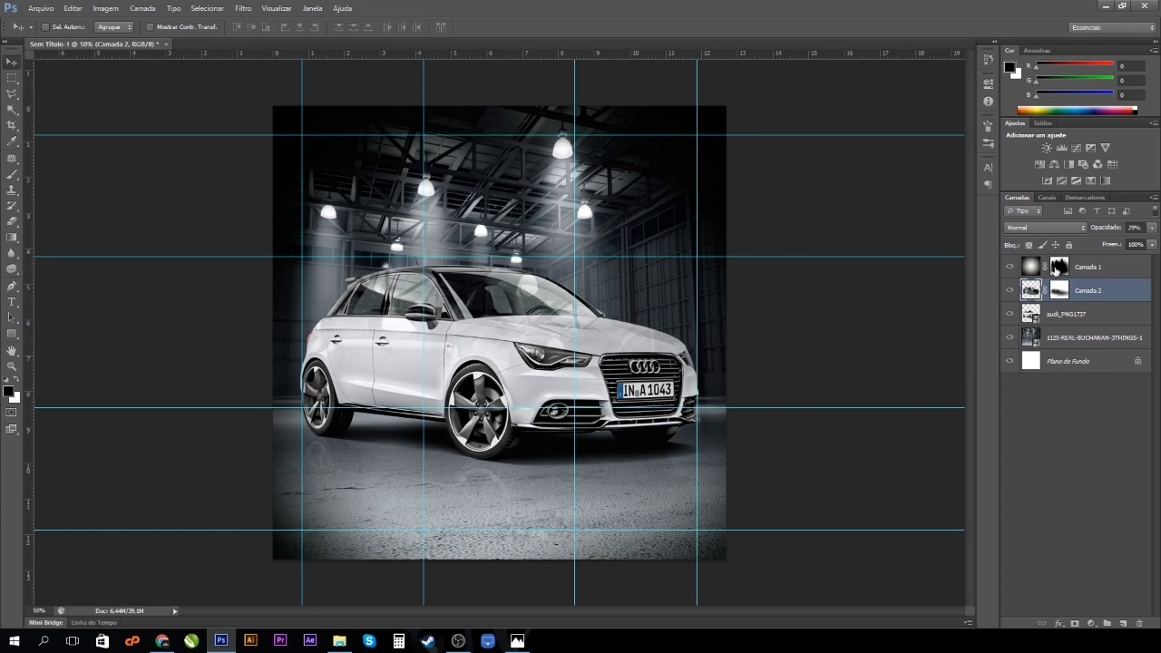
Add a new layer above Camada 1 and fill it with black.
{"action": "left_click", "coordinate": [1023, 263]}
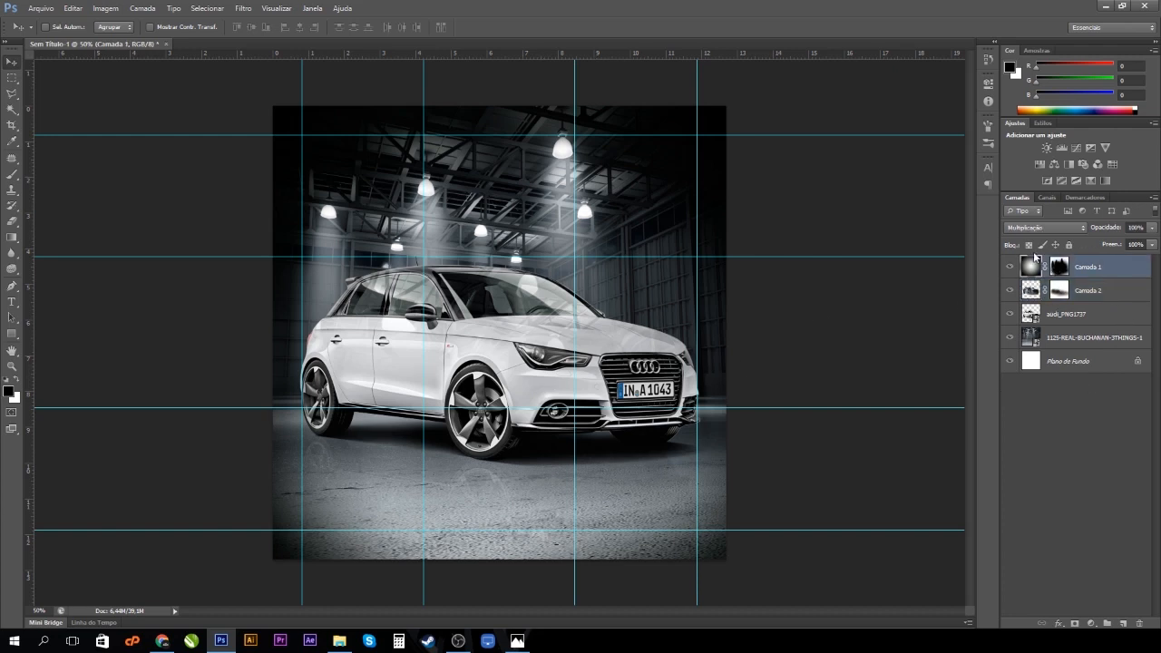
{"action": "left_click", "coordinate": [1124, 625]}
{"action": "key", "text": "x"}
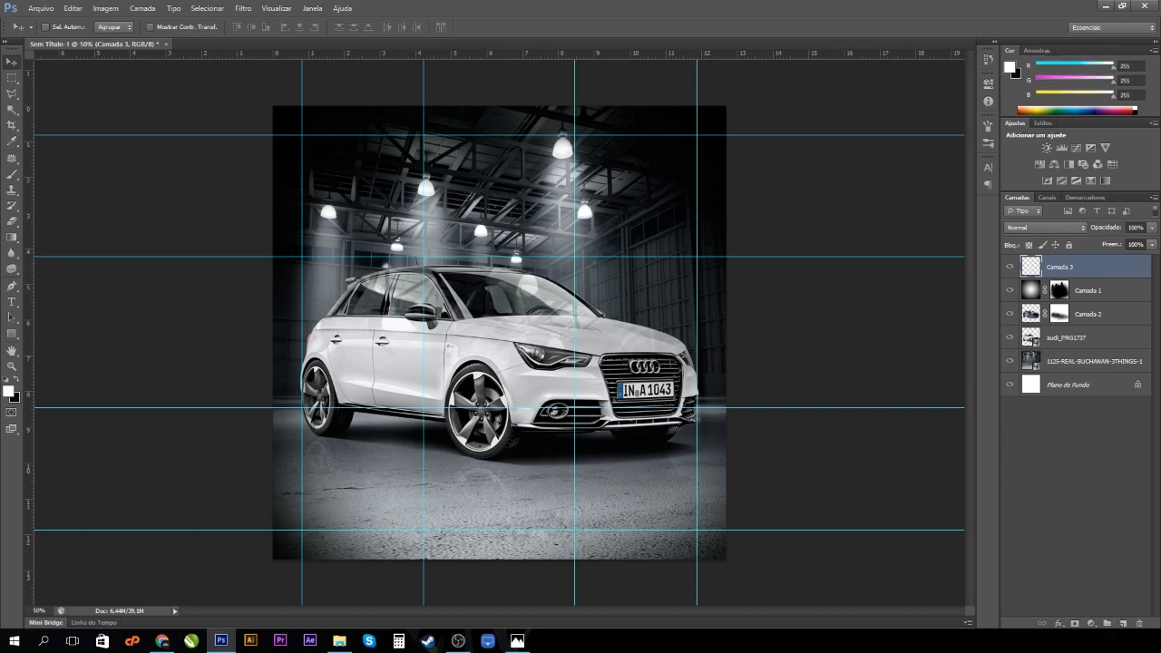
{"action": "left_click", "coordinate": [13, 383]}
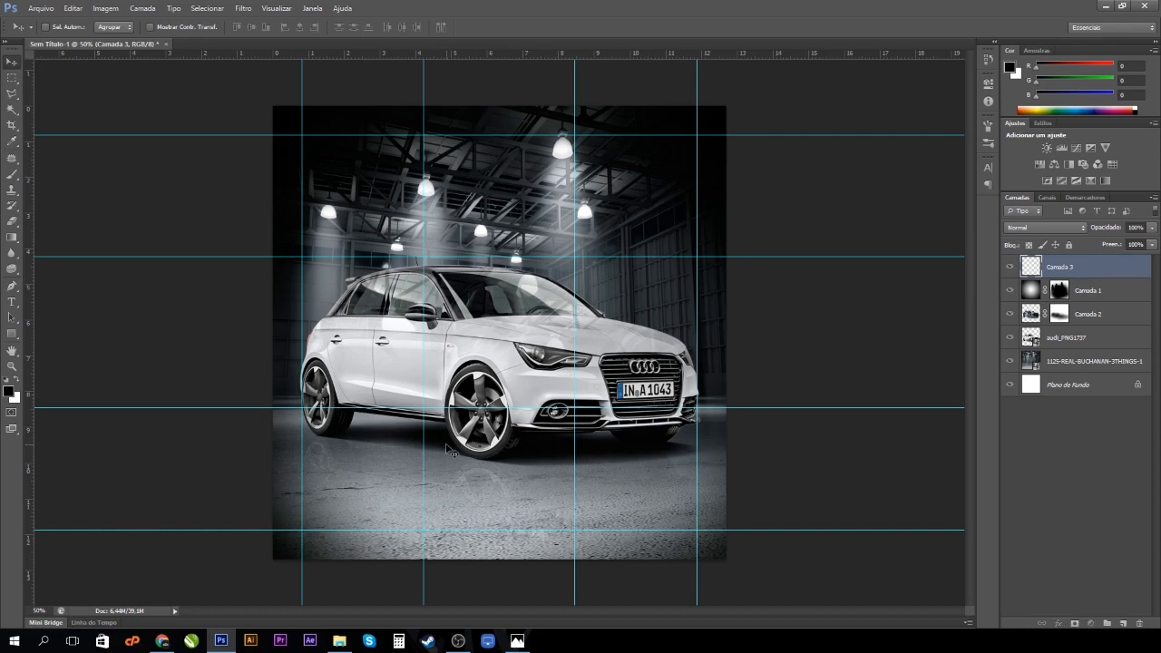
{"action": "key", "text": "alt+BackSpace"}
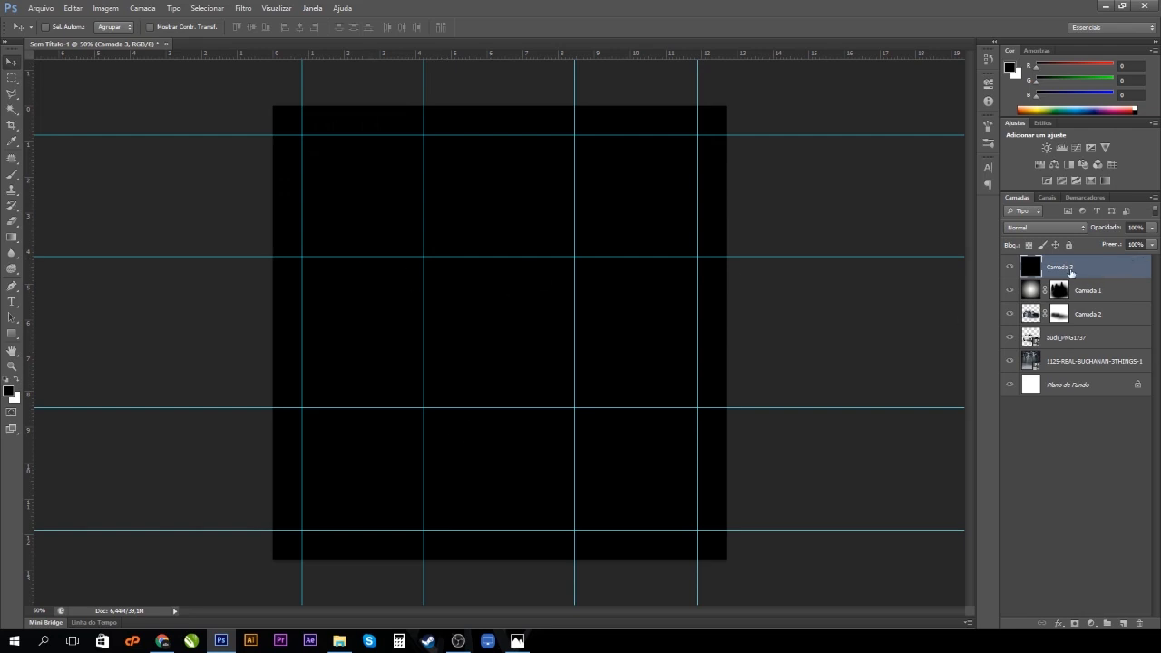
Apply the Reflexo de Flash filter to Camada 3 with the Desobstrução 105mm lens at 100% brightness, centring the flare slightly left of the middle.
{"action": "left_click", "coordinate": [245, 9]}
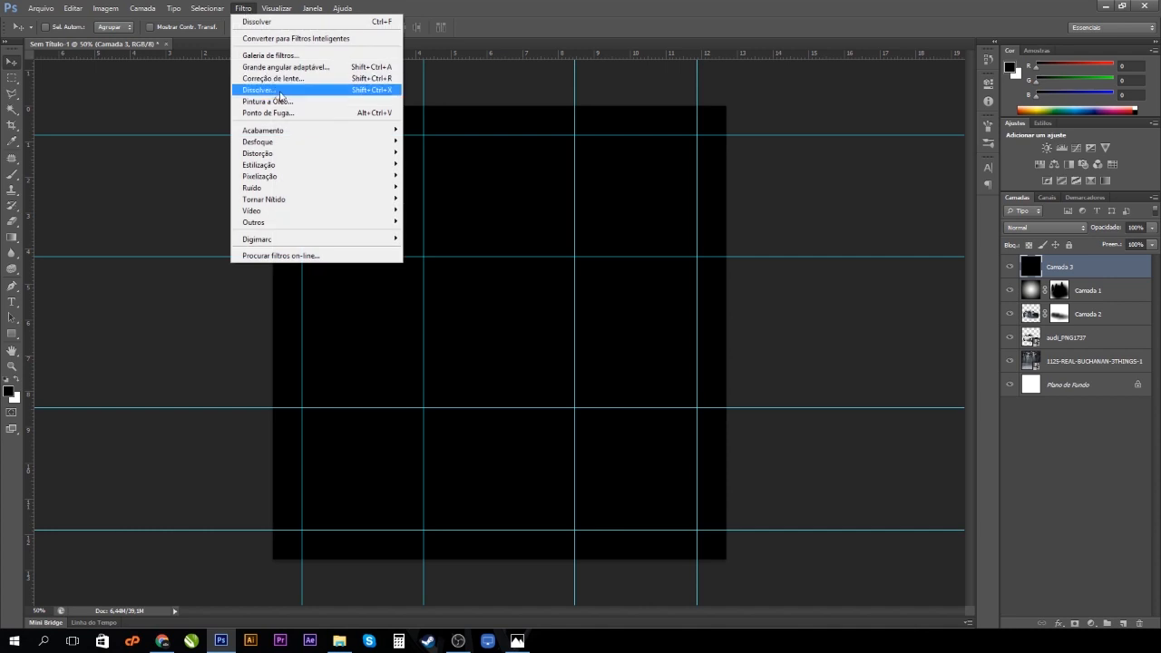
{"action": "mouse_move", "coordinate": [275, 134]}
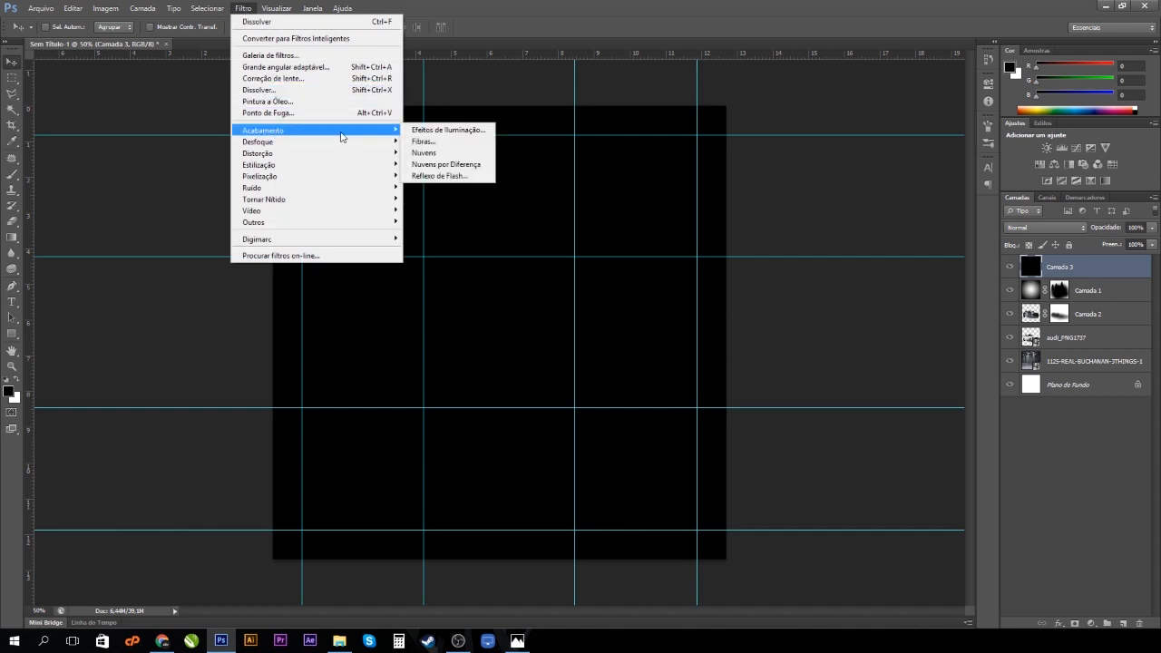
{"action": "left_click", "coordinate": [469, 176]}
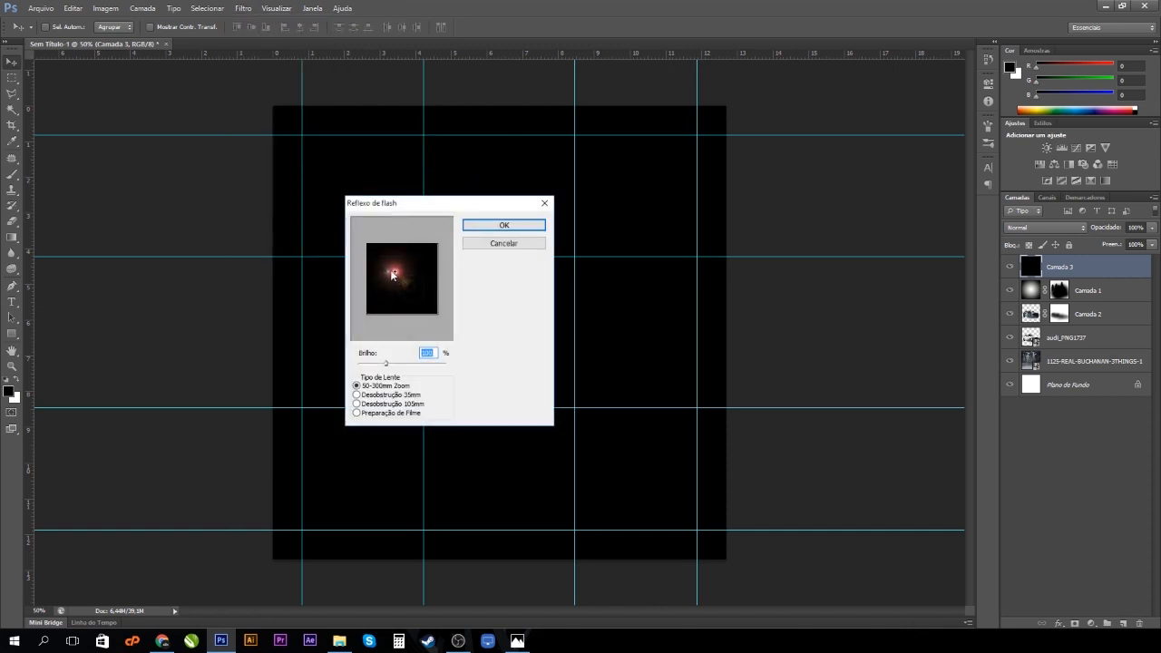
{"action": "left_click", "coordinate": [356, 395]}
{"action": "left_click", "coordinate": [357, 404]}
{"action": "left_click", "coordinate": [357, 413]}
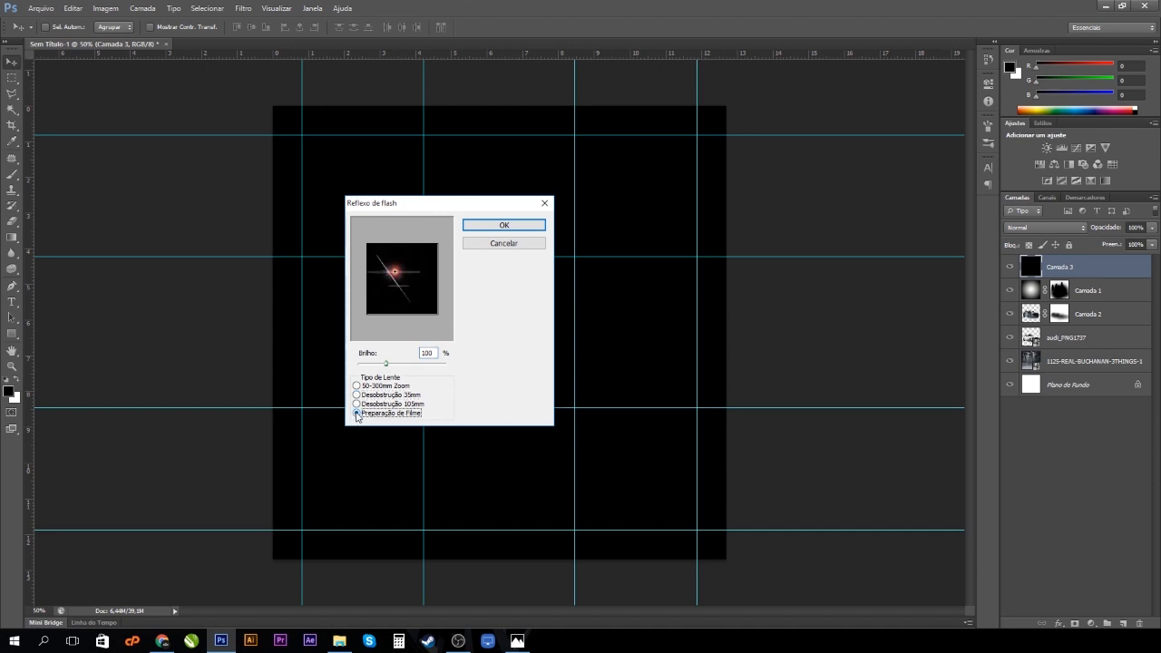
{"action": "left_click", "coordinate": [357, 404]}
{"action": "left_click", "coordinate": [387, 278]}
{"action": "left_click", "coordinate": [389, 277]}
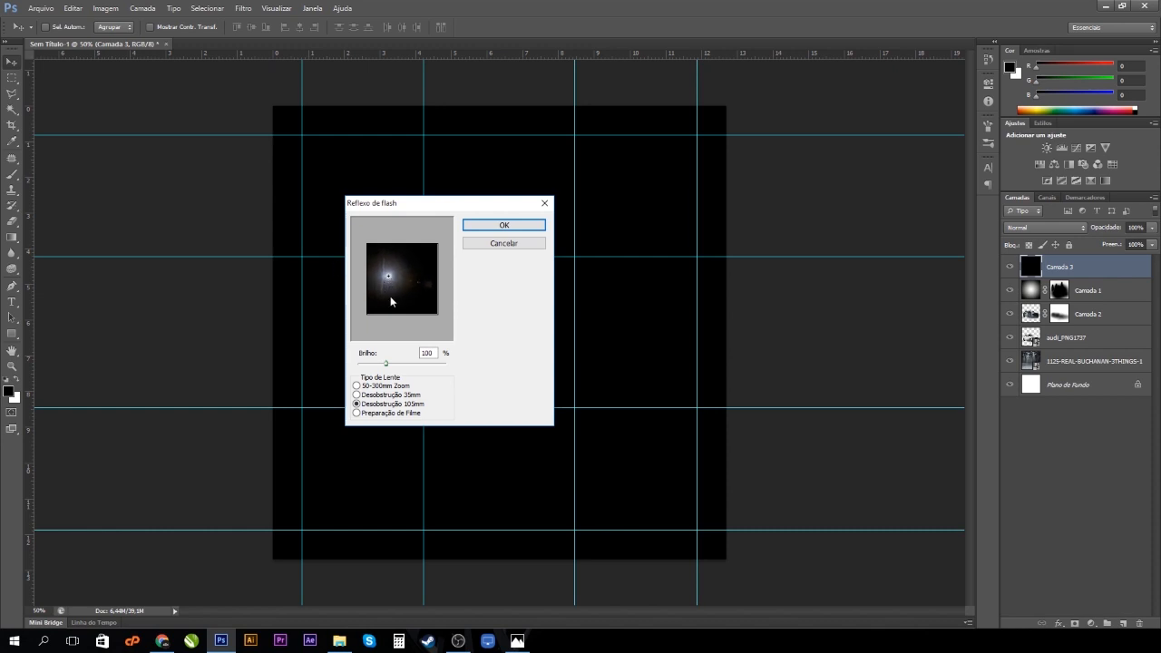
{"action": "left_click", "coordinate": [392, 276]}
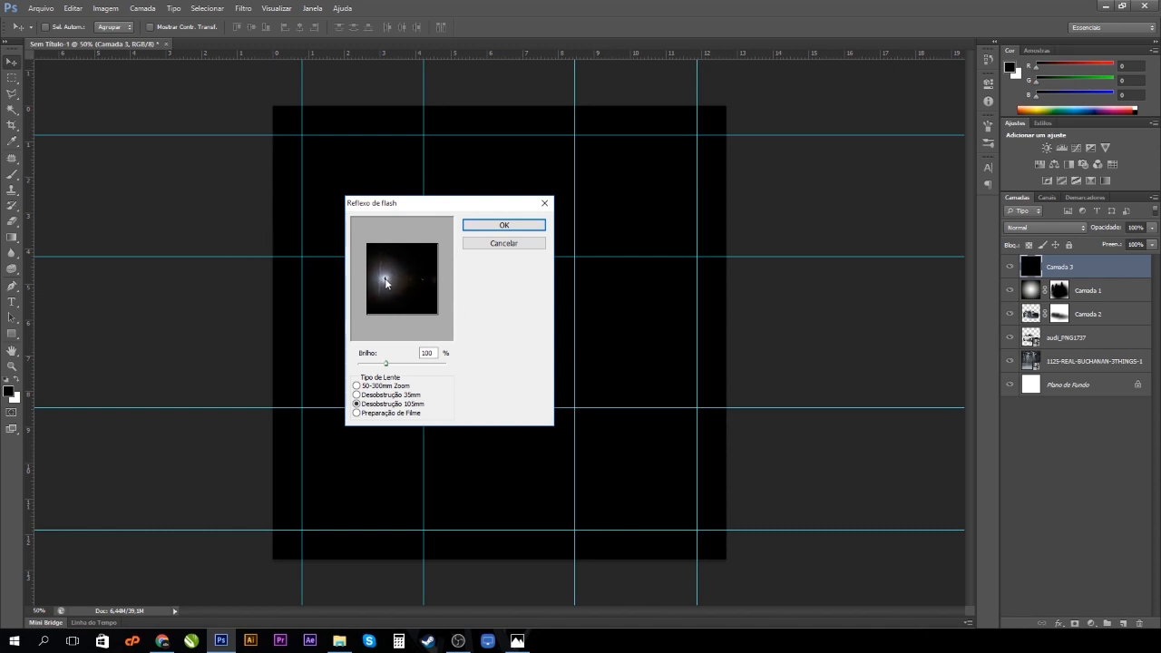
{"action": "left_click", "coordinate": [396, 278]}
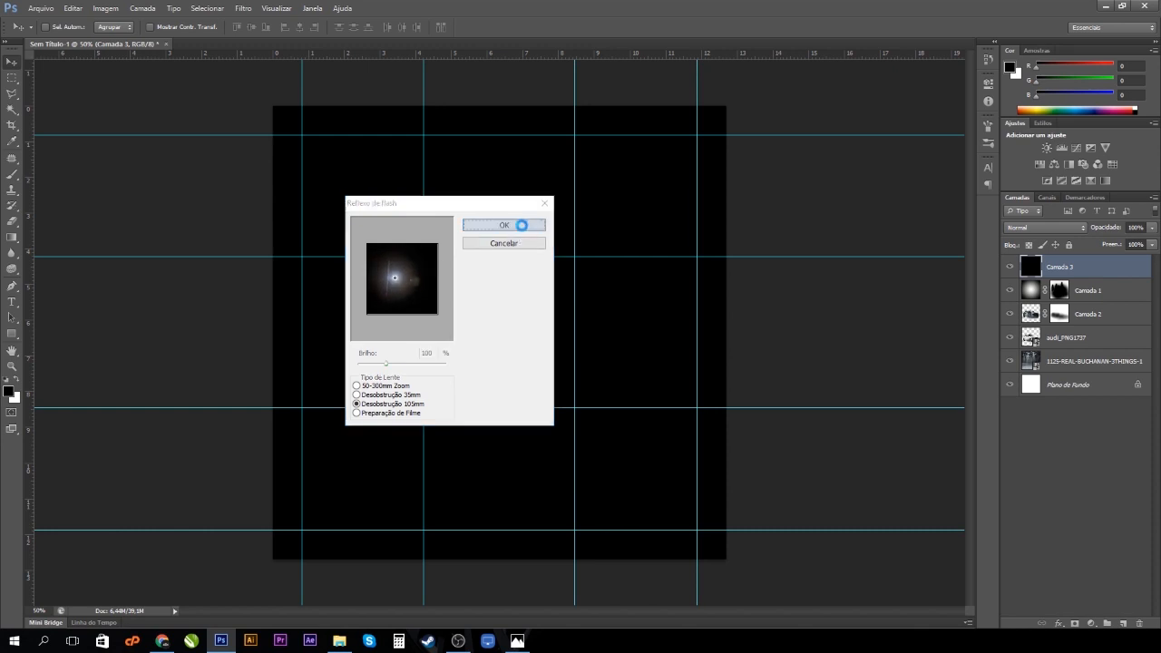
{"action": "left_click", "coordinate": [522, 228]}
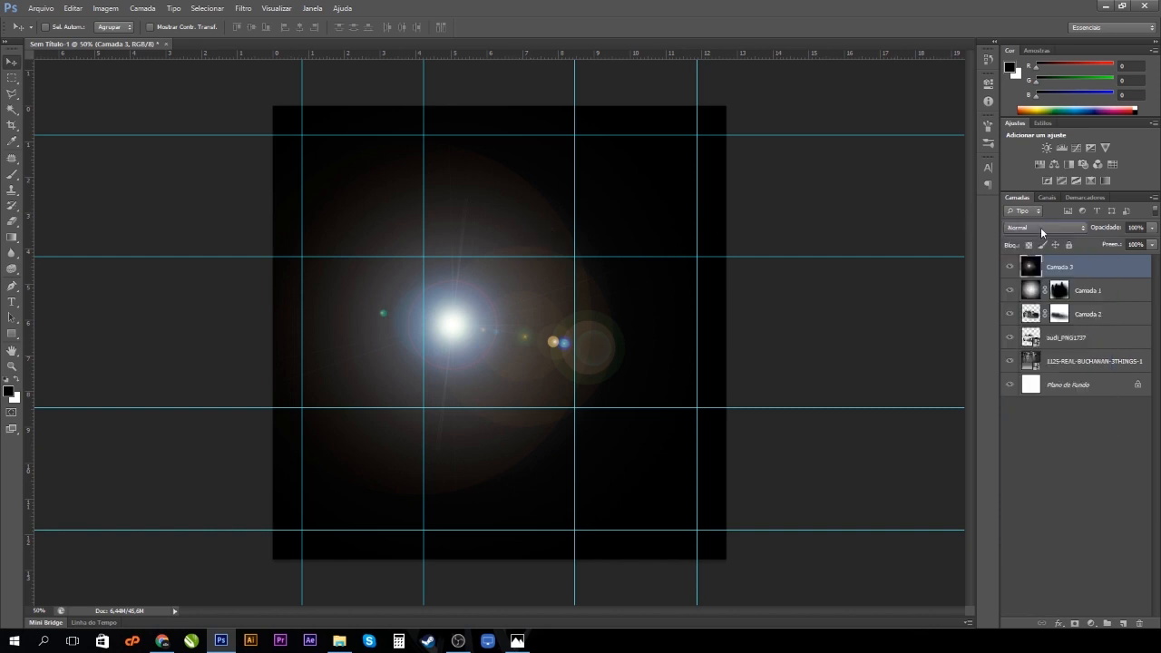
Rename the flare layer farol and blend it over the car's nearer headlight with the Cor Mais Clara mode.
{"action": "double_click", "coordinate": [1063, 269]}
{"action": "type", "text": "L"}
{"action": "type", "text": "arol"}
{"action": "key", "text": "Return"}
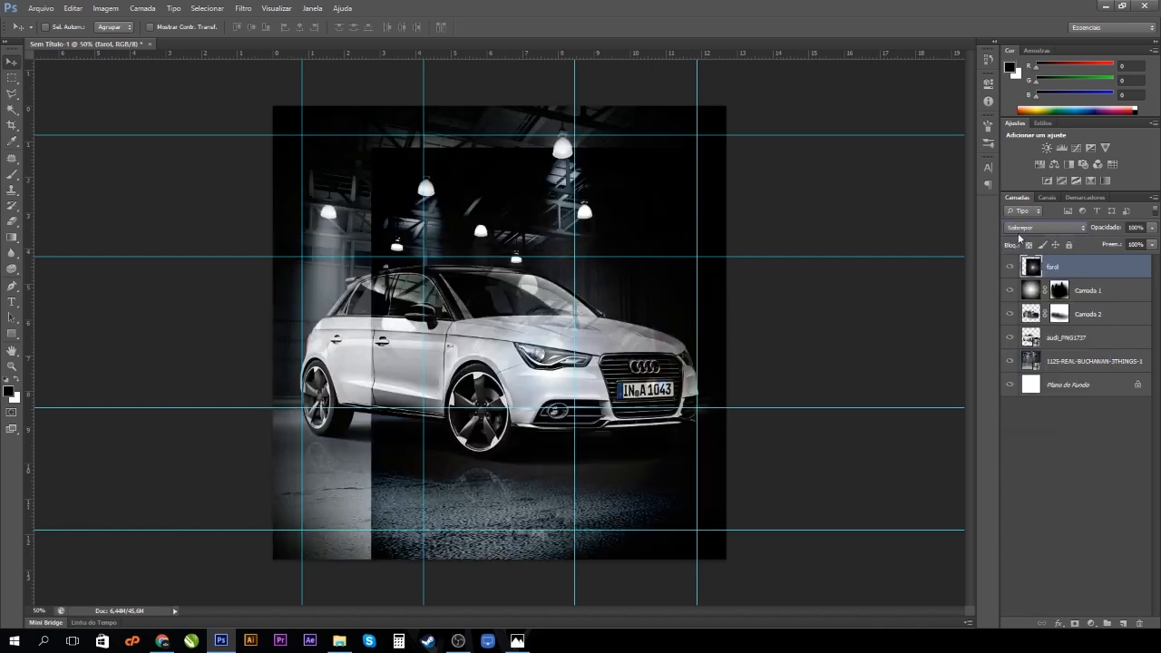
{"action": "scroll", "coordinate": [1017, 233], "scroll_direction": "up", "scroll_amount": 1}
{"action": "left_click_drag", "start_coordinate": [638, 366], "coordinate": [640, 360]}
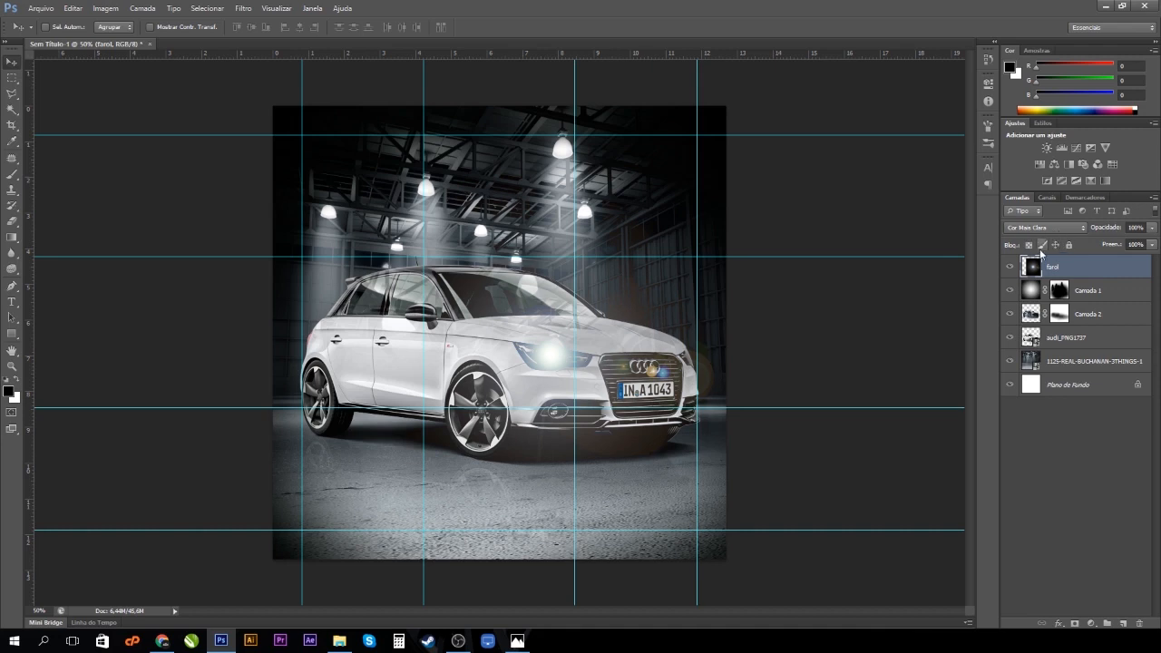
Scale the farol flare to 57.60% on the nearer headlight and lower its opacity to 95%.
{"action": "key", "text": "ctrl+t"}
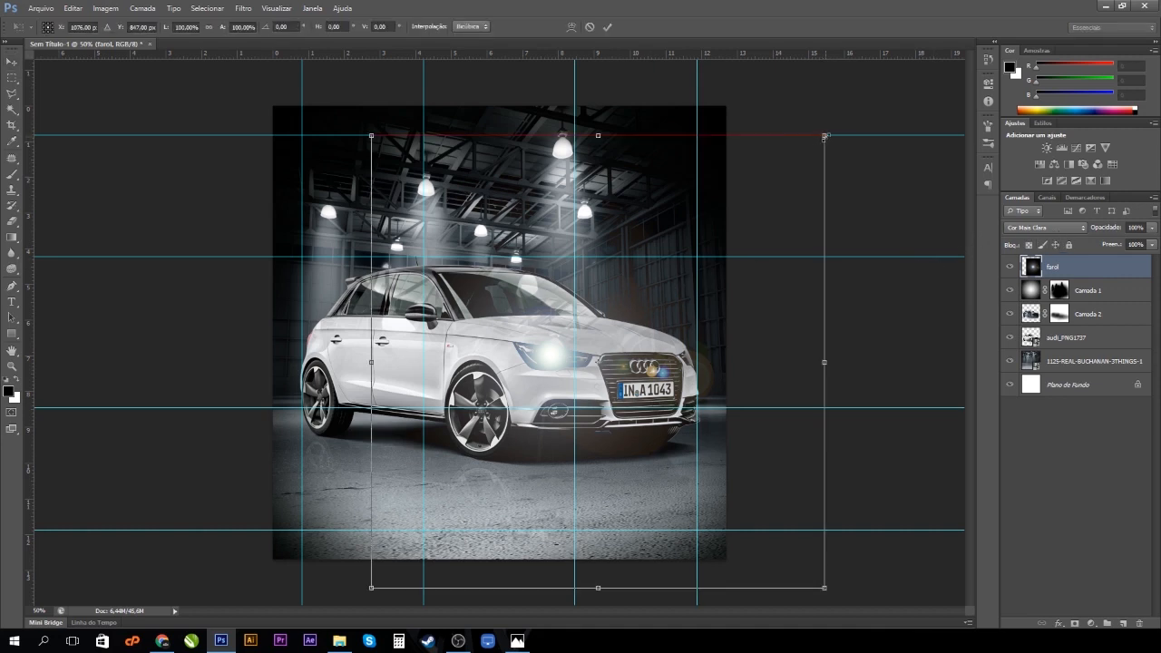
{"action": "left_click_drag", "start_coordinate": [825, 136], "coordinate": [691, 250]}
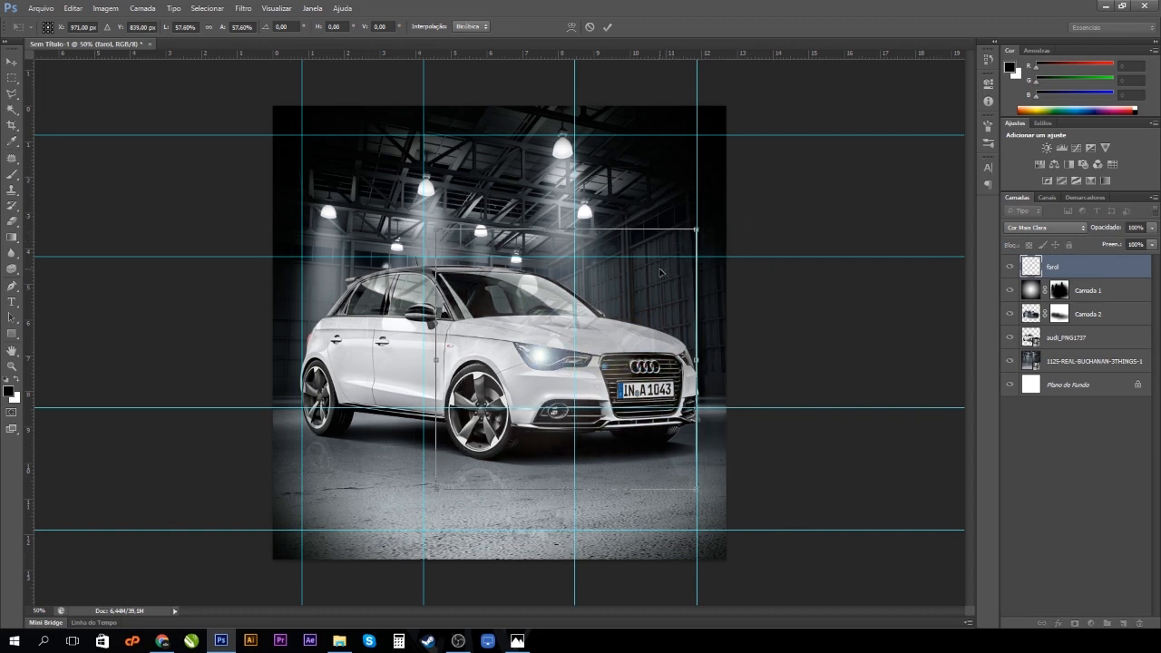
{"action": "key", "text": "Return"}
{"action": "left_click", "coordinate": [1152, 228]}
{"action": "left_click_drag", "start_coordinate": [1145, 243], "coordinate": [1146, 244]}
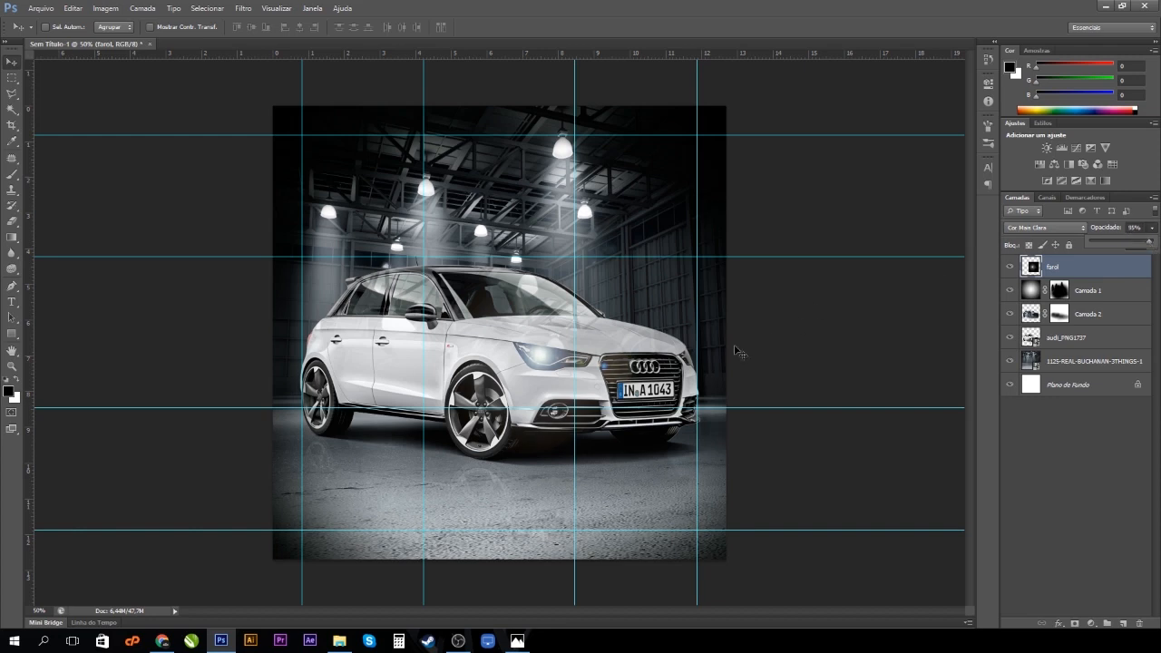
Duplicate the farol flare onto the car's far headlight and scale the copy down to fit there.
{"action": "left_click", "coordinate": [15, 64]}
{"action": "left_click_drag", "start_coordinate": [553, 367], "coordinate": [687, 368]}
{"action": "key", "text": "ctrl+j"}
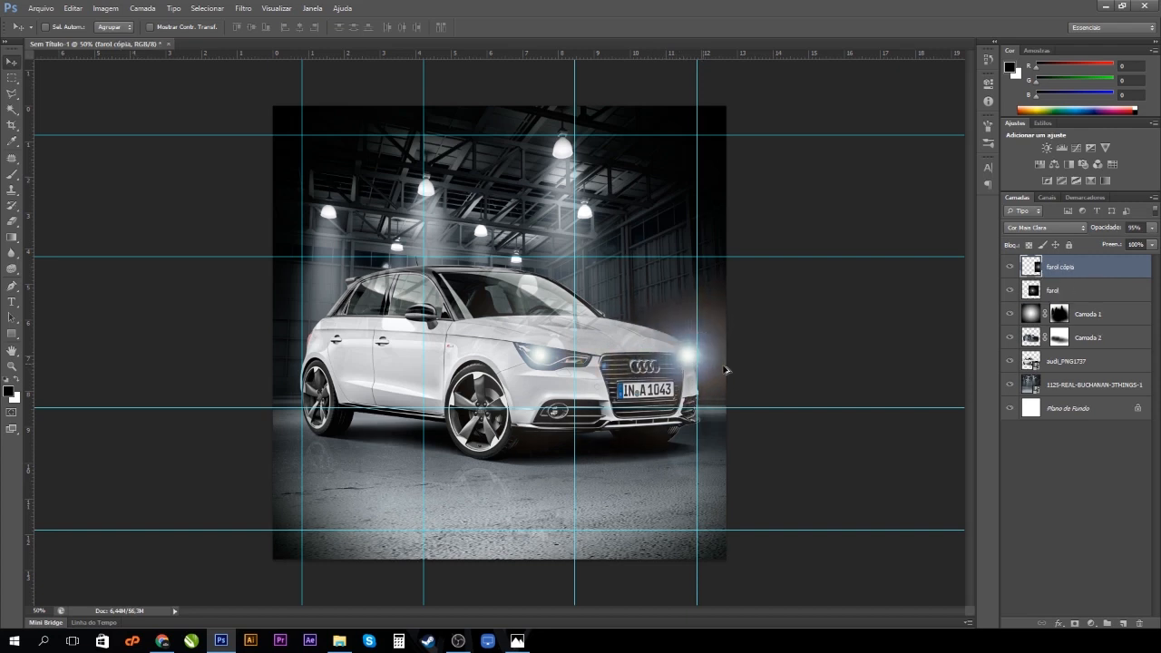
{"action": "key", "text": "ctrl+t"}
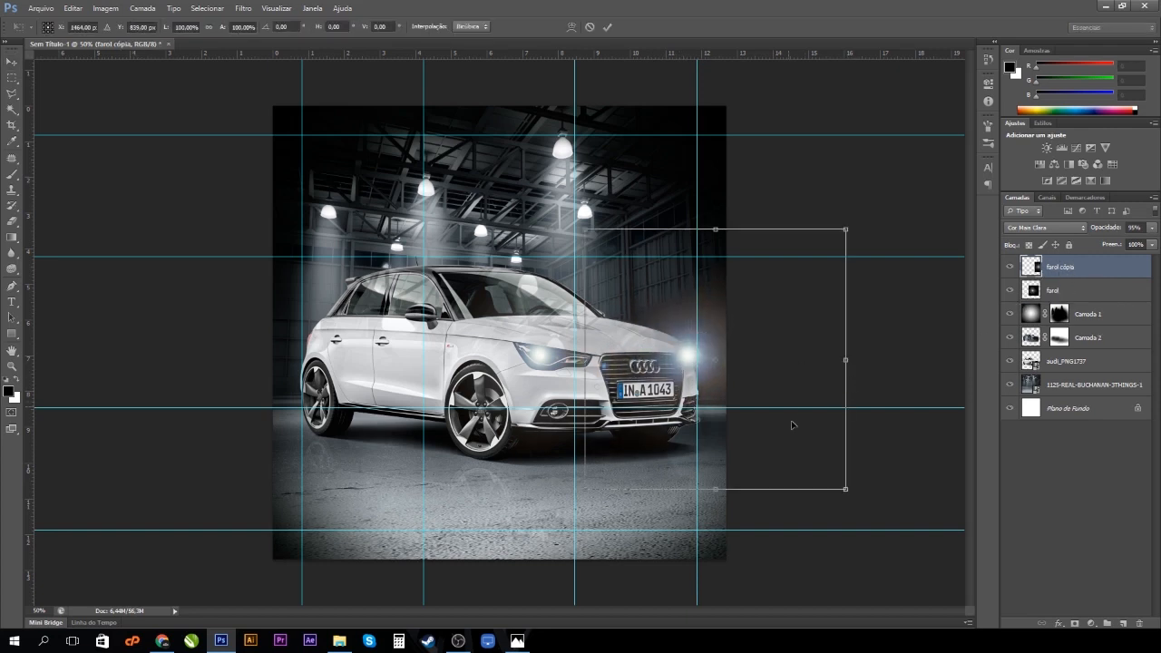
{"action": "left_click_drag", "start_coordinate": [846, 489], "coordinate": [805, 454]}
{"action": "left_click_drag", "start_coordinate": [739, 394], "coordinate": [722, 386]}
{"action": "key", "text": "Return"}
Set the opacity of farol cópia to 74% and fine-tune its position on the far headlight.
{"action": "left_click", "coordinate": [1152, 227]}
{"action": "left_click_drag", "start_coordinate": [1125, 249], "coordinate": [1131, 243]}
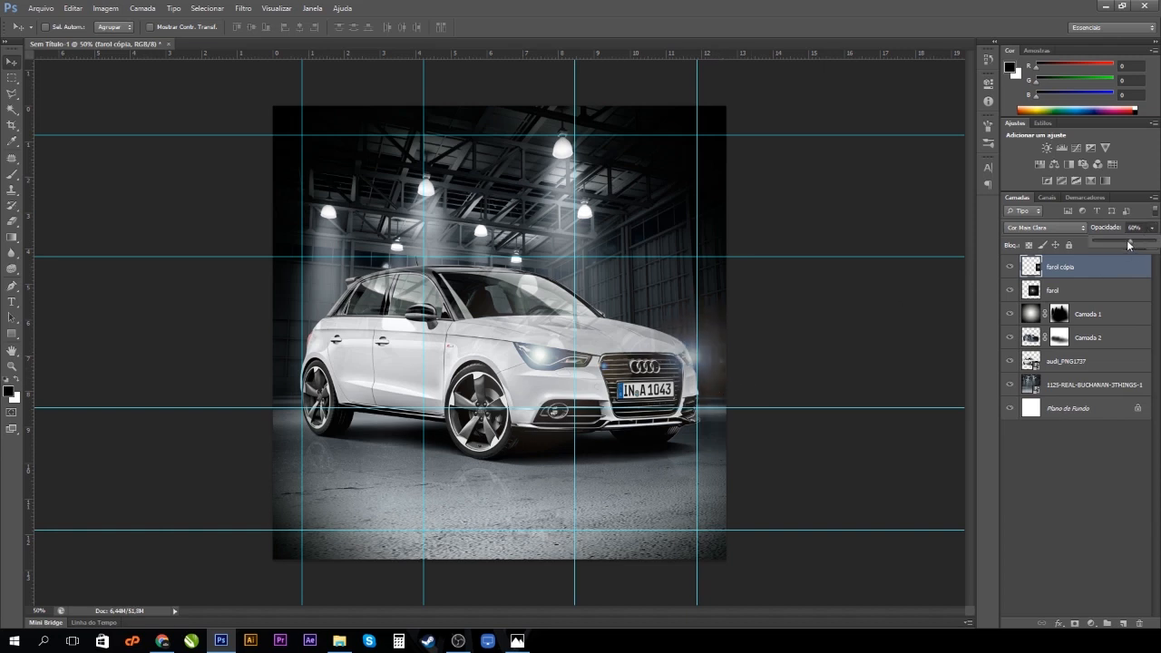
{"action": "left_click_drag", "start_coordinate": [704, 378], "coordinate": [704, 375]}
{"action": "left_click", "coordinate": [1153, 230]}
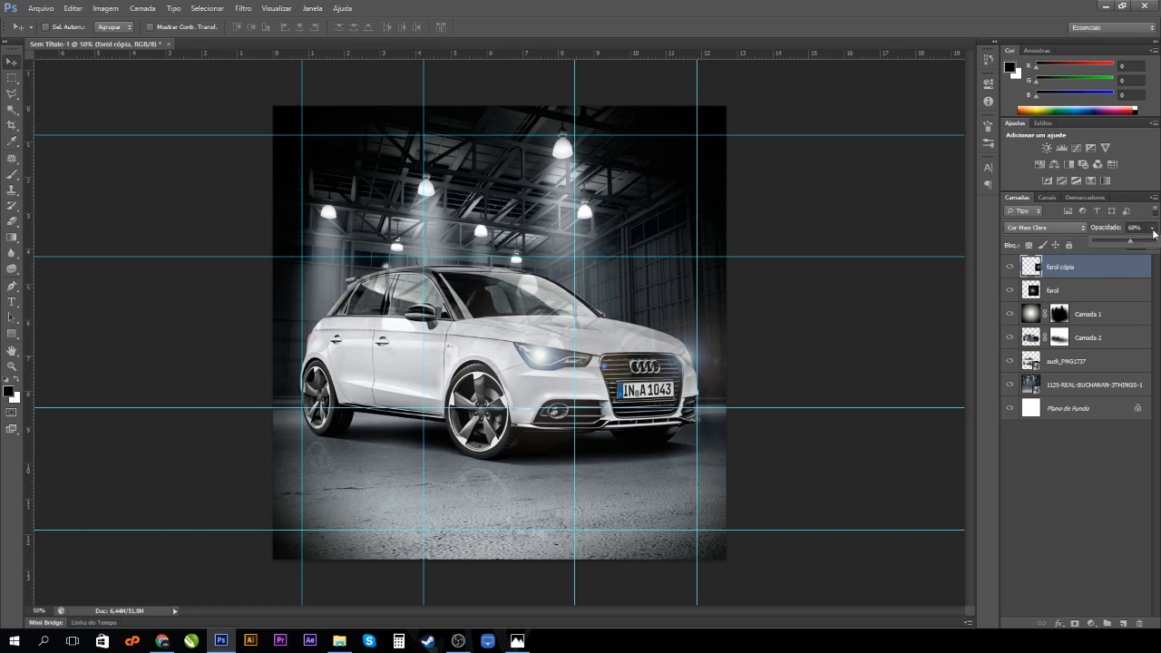
{"action": "left_click_drag", "start_coordinate": [1131, 245], "coordinate": [1139, 245]}
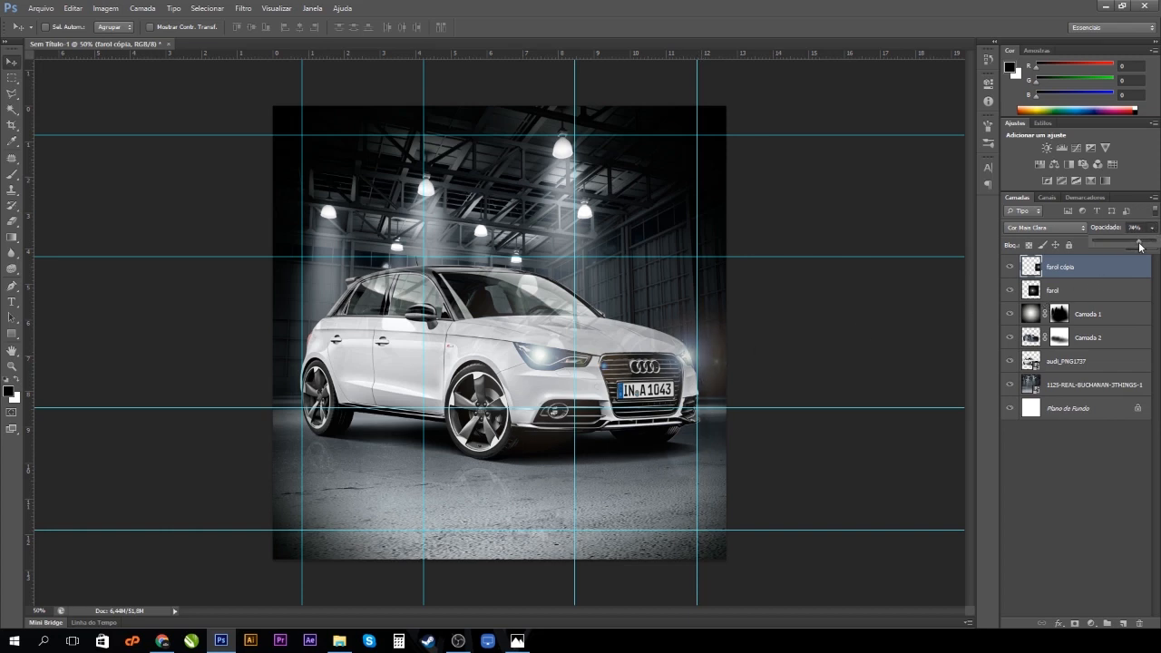
Bring the smoke layer Camada 4 cópia from Sem Título-2 into Sem Título-1 and place it along the canvas's lower edge.
{"action": "key", "text": "m"}
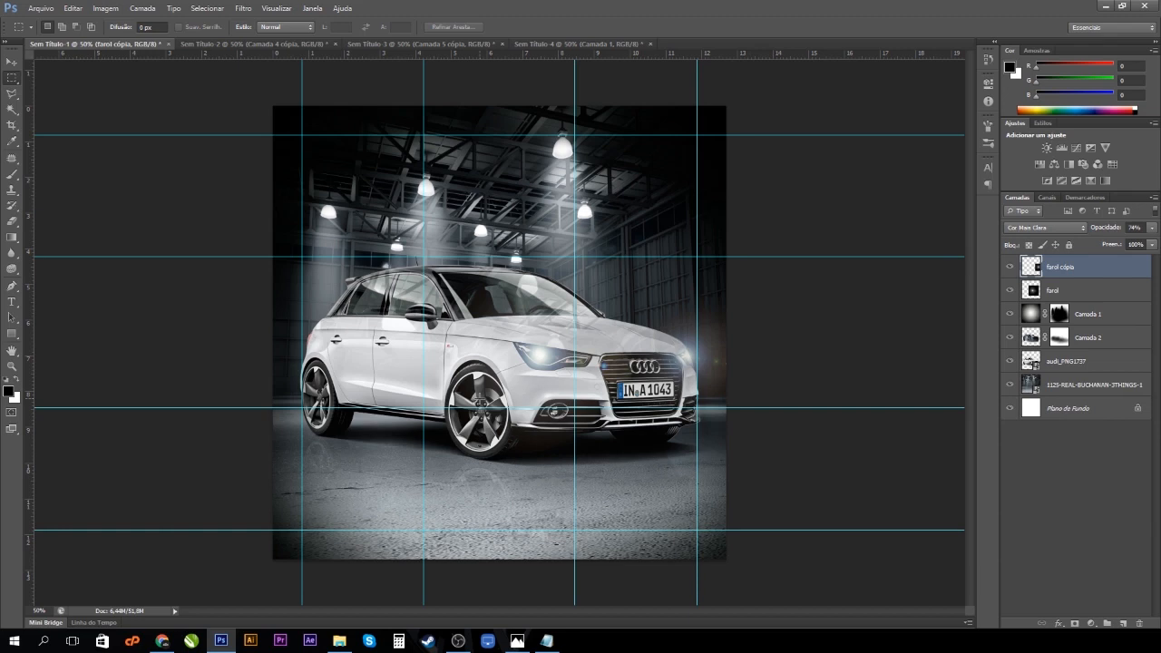
{"action": "left_click", "coordinate": [561, 44]}
{"action": "left_click", "coordinate": [219, 45]}
{"action": "left_click", "coordinate": [450, 46]}
{"action": "left_click", "coordinate": [559, 45]}
{"action": "left_click", "coordinate": [260, 45]}
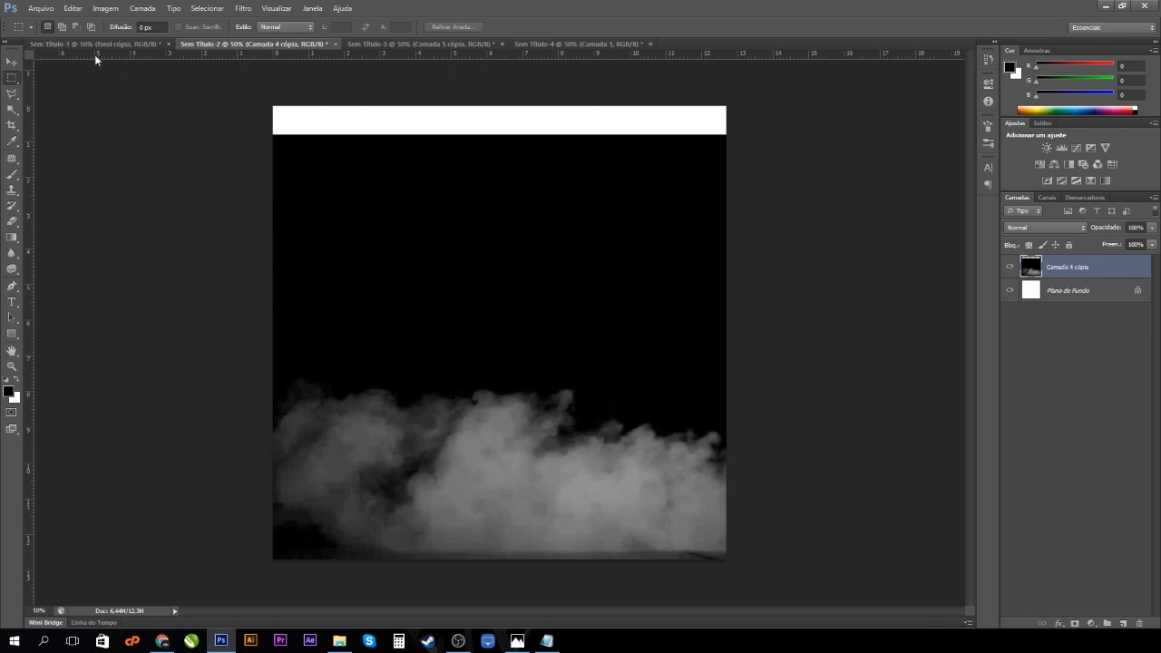
{"action": "left_click", "coordinate": [12, 62]}
{"action": "left_click_drag", "start_coordinate": [490, 419], "coordinate": [526, 398]}
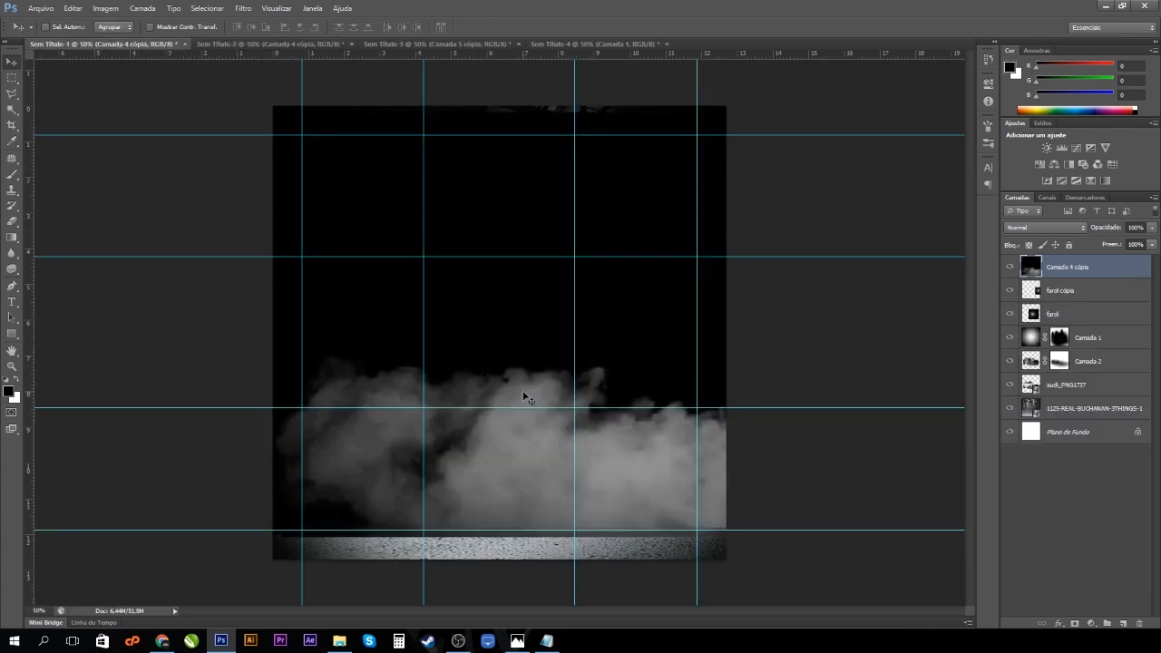
{"action": "left_click_drag", "start_coordinate": [555, 341], "coordinate": [542, 372]}
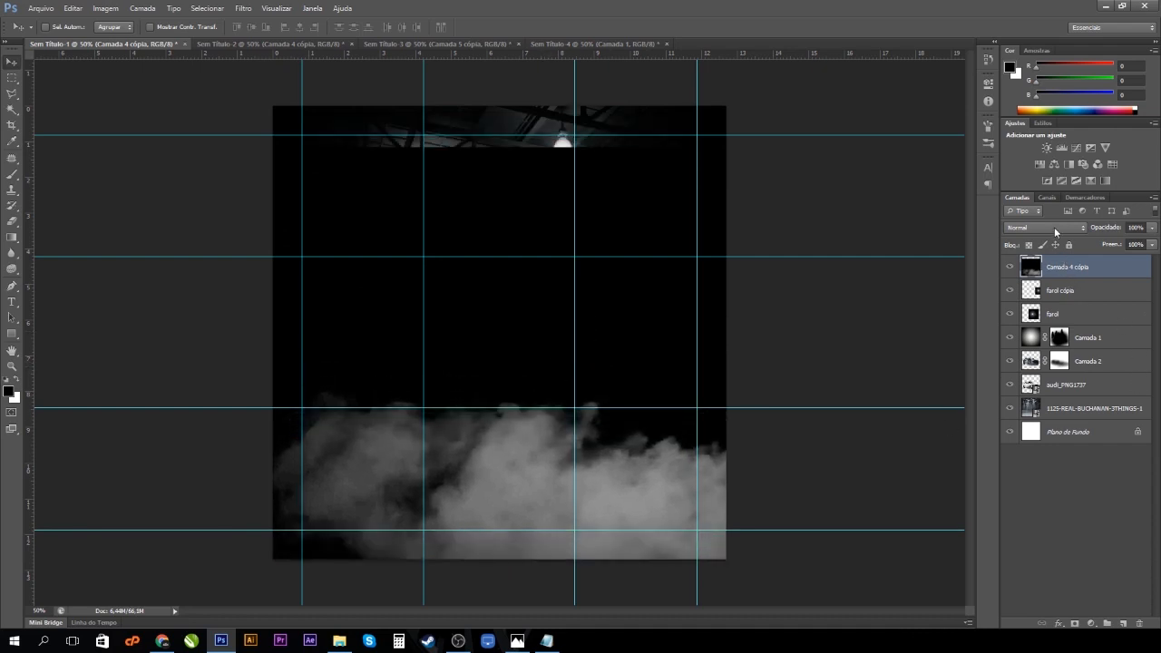
Set the blend mode of Camada 4 cópia to Divisão and nudge the smoke over the floor in front of the car.
{"action": "left_click", "coordinate": [1054, 229]}
{"action": "left_click", "coordinate": [1043, 337]}
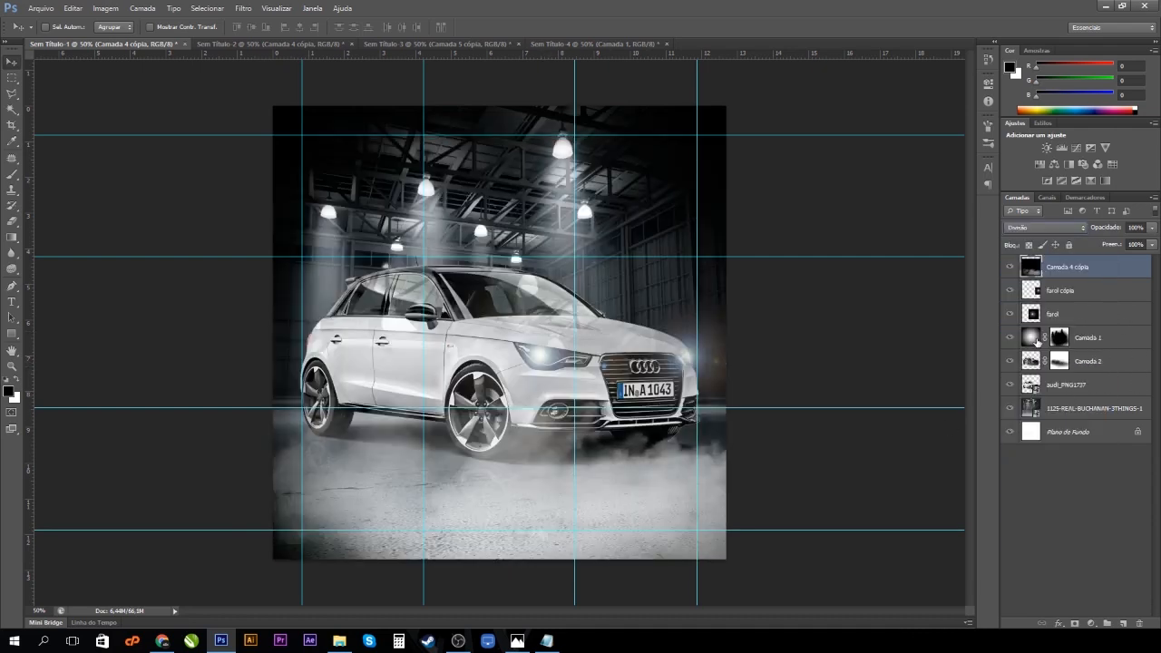
{"action": "mouse_move", "coordinate": [635, 487]}
{"action": "left_mouse_down"}
{"action": "mouse_move", "coordinate": [576, 505]}
{"action": "mouse_move", "coordinate": [621, 491]}
{"action": "left_mouse_up"}
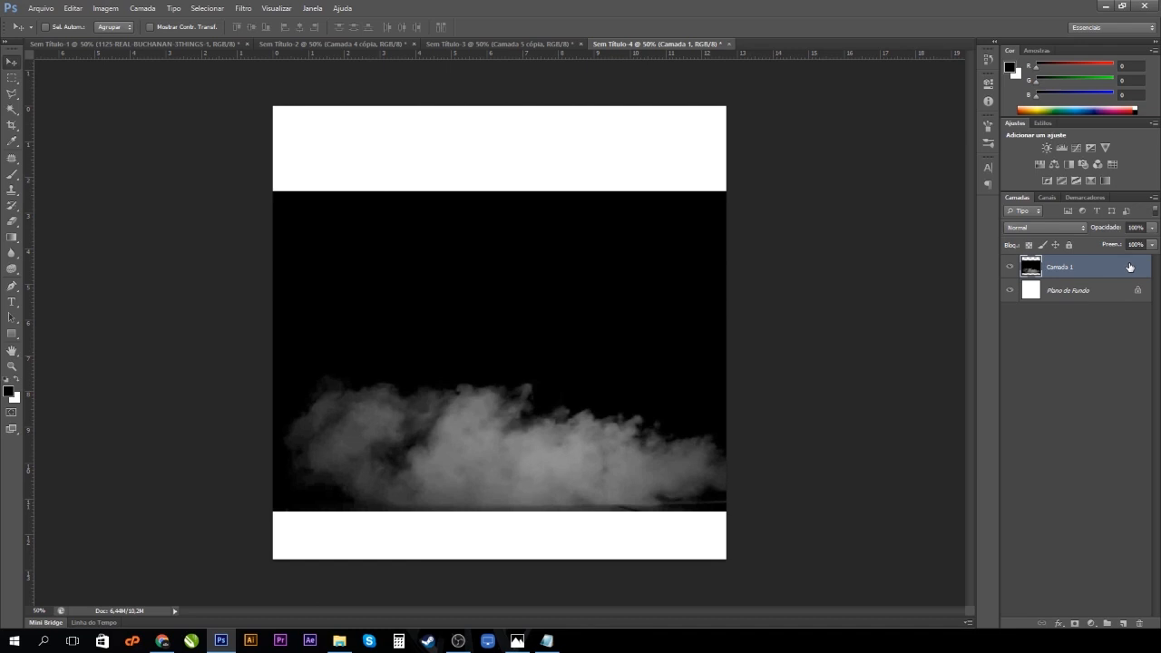
Bring the smoke from Sem Título-4 in between the warehouse and car layers and blend it behind the car with the Divisão mode.
{"action": "left_click_drag", "start_coordinate": [393, 348], "coordinate": [631, 410]}
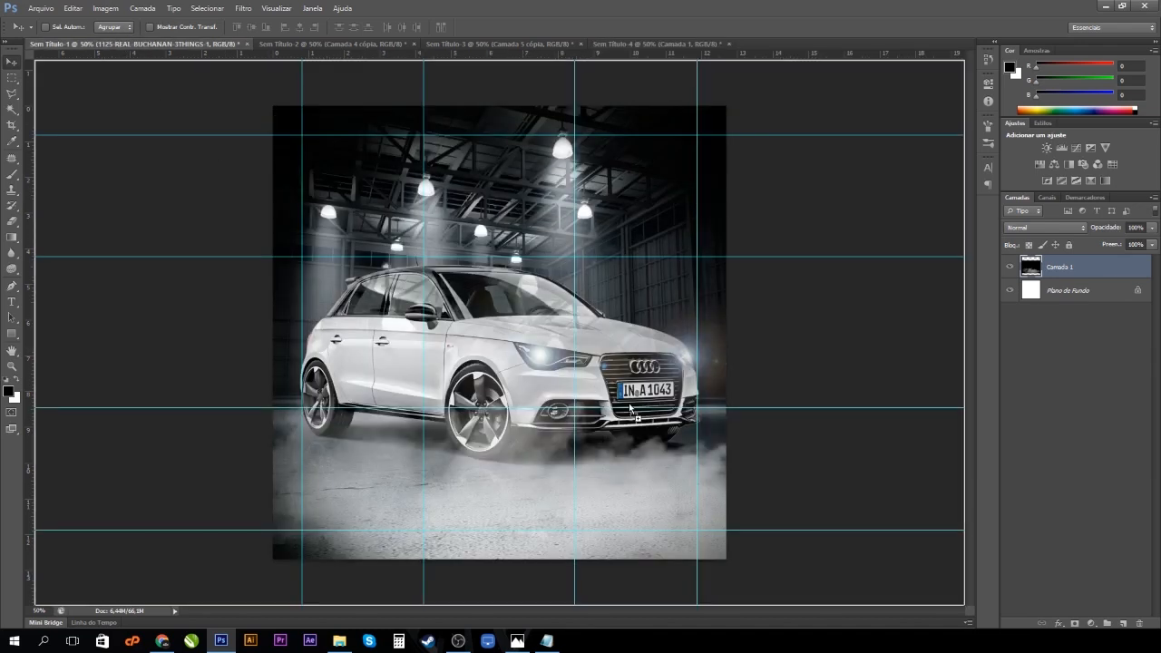
{"action": "left_click_drag", "start_coordinate": [631, 410], "coordinate": [633, 412]}
{"action": "left_click", "coordinate": [1049, 229]}
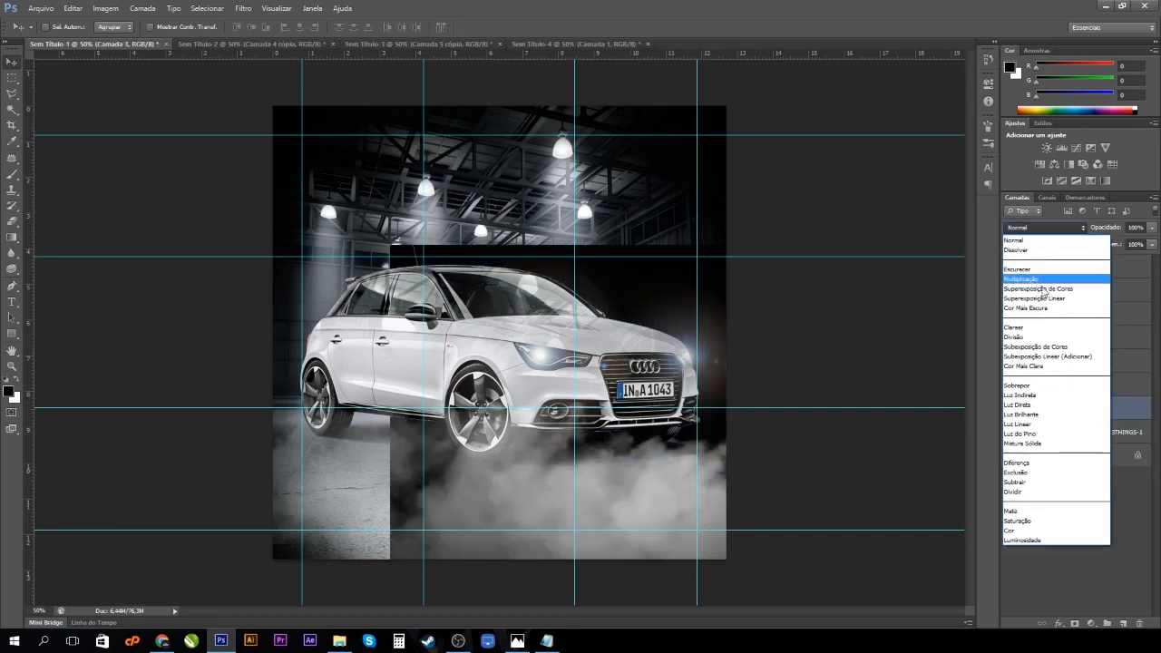
{"action": "left_click", "coordinate": [1035, 337]}
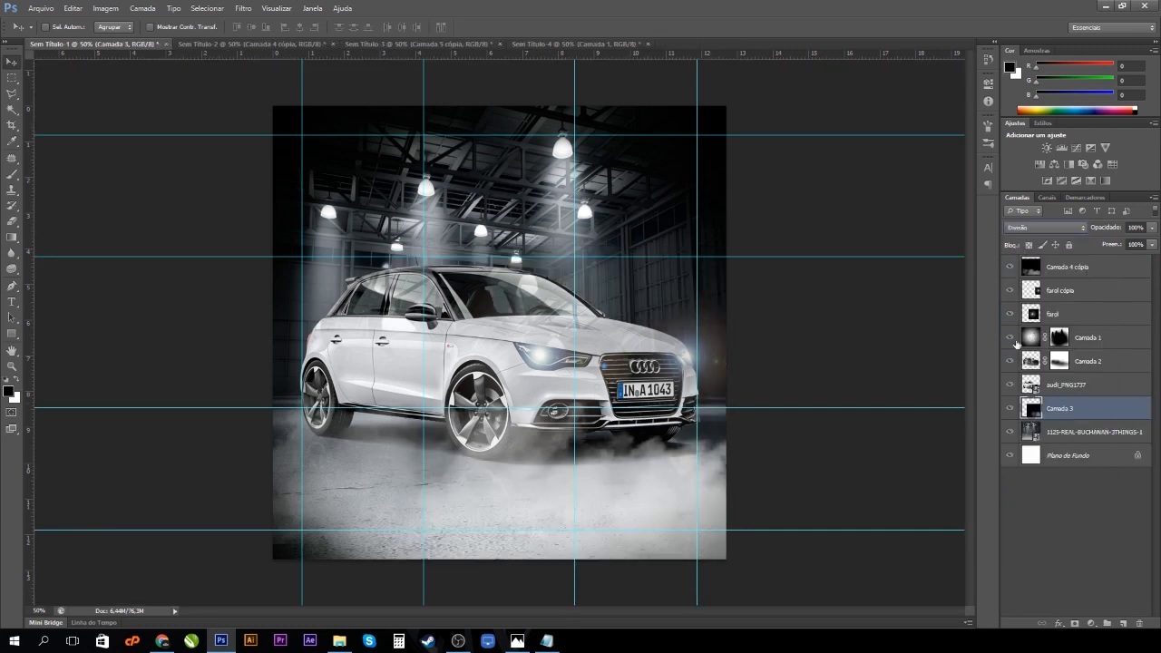
{"action": "left_click_drag", "start_coordinate": [701, 388], "coordinate": [465, 211]}
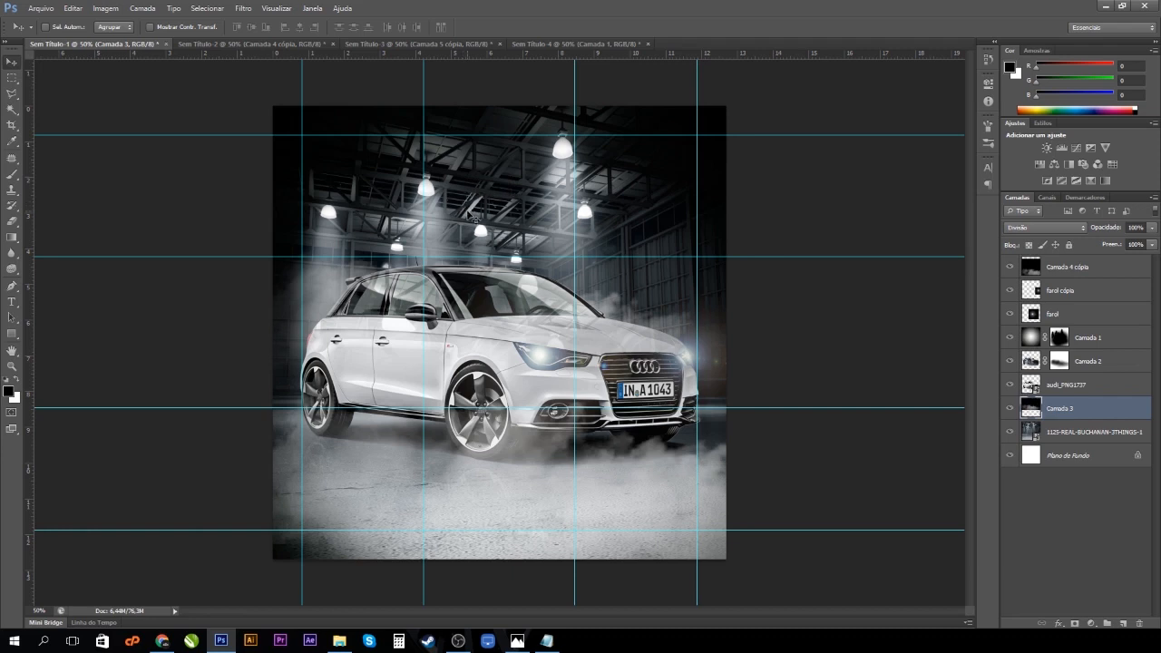
Bring the smoke layer Camada 5 cópia from Sem Título-3 in behind the car and set its blend mode to Subexposição de Cores.
{"action": "left_click_drag", "start_coordinate": [662, 318], "coordinate": [660, 313]}
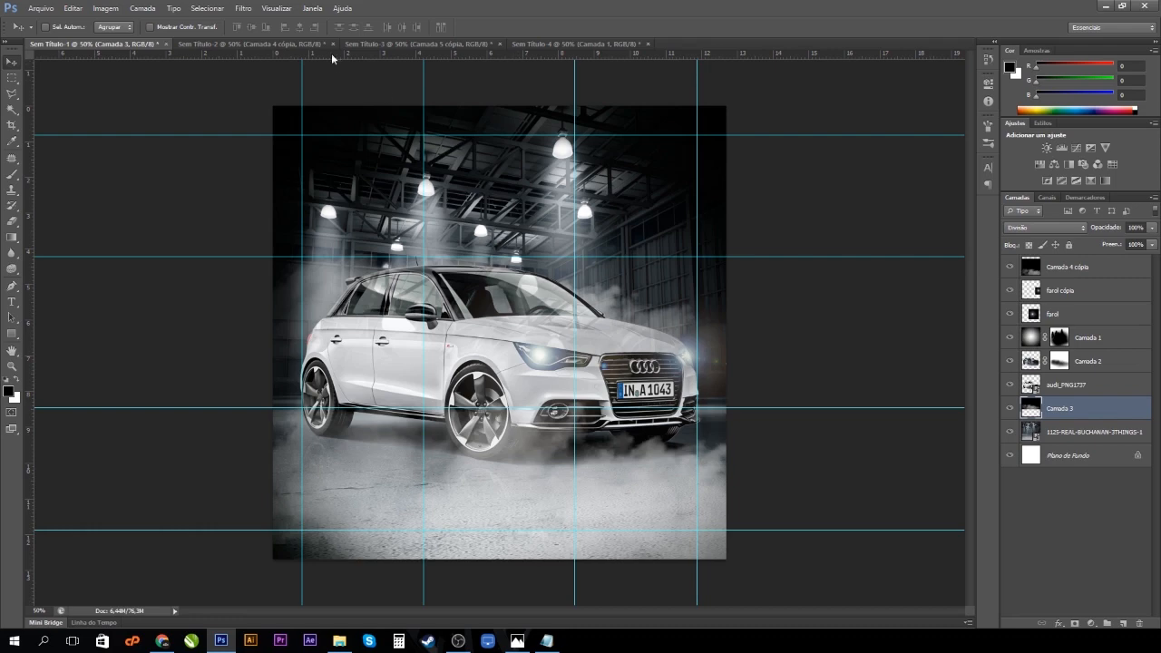
{"action": "left_click", "coordinate": [372, 43]}
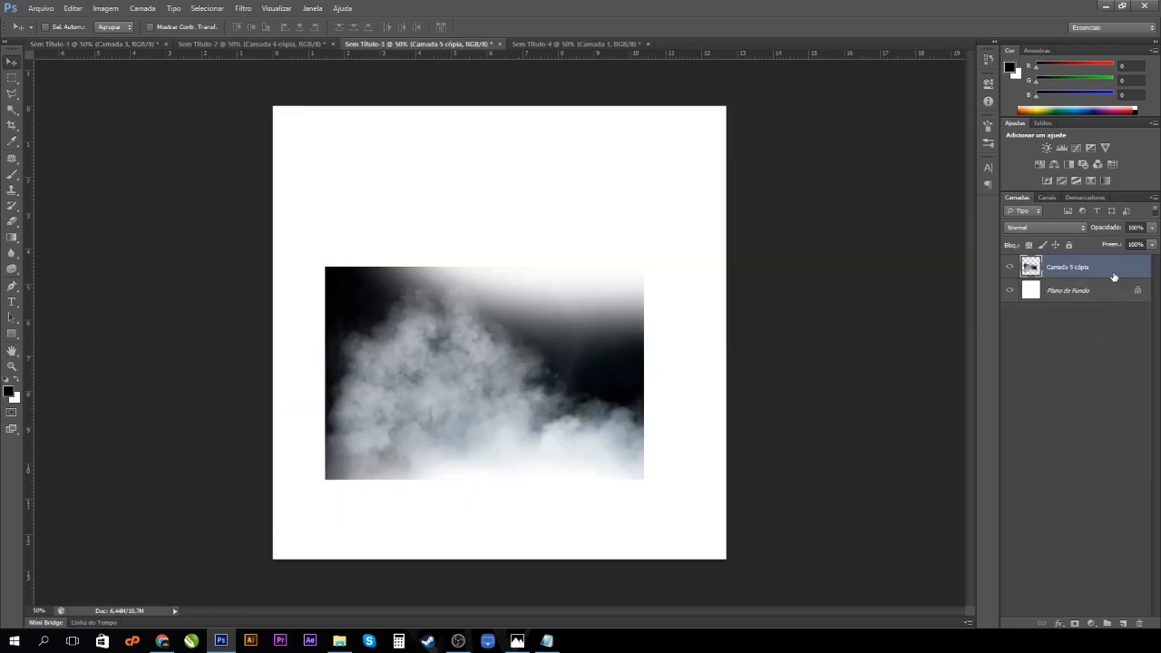
{"action": "left_click", "coordinate": [116, 45]}
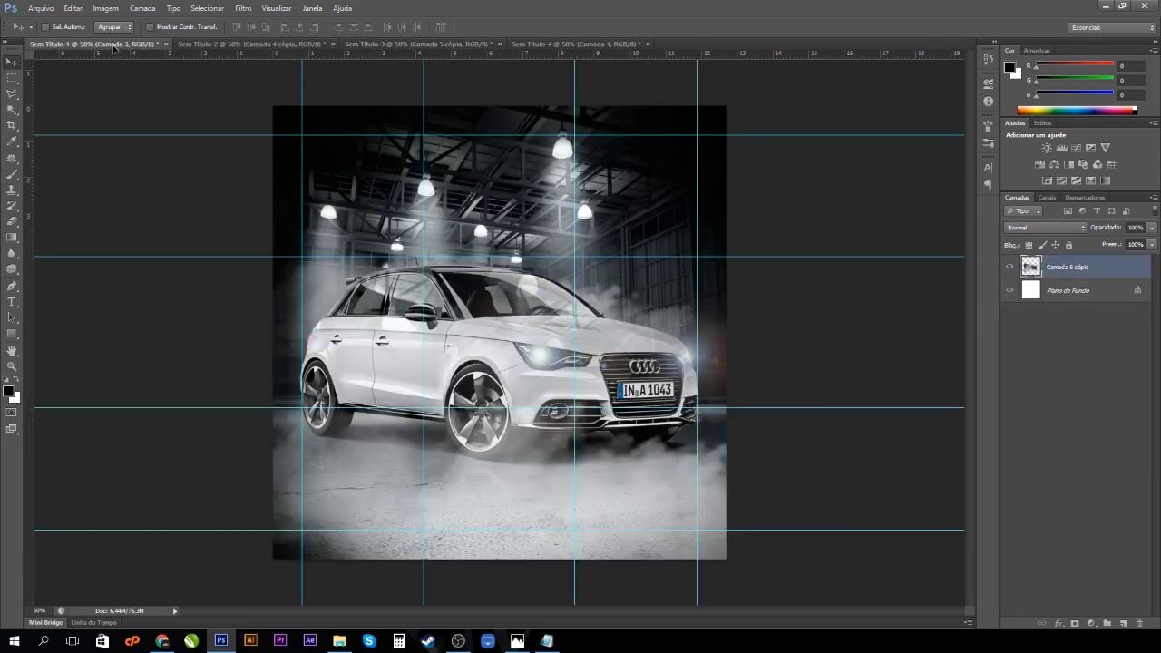
{"action": "left_click_drag", "start_coordinate": [595, 305], "coordinate": [603, 202]}
{"action": "left_click", "coordinate": [1058, 228]}
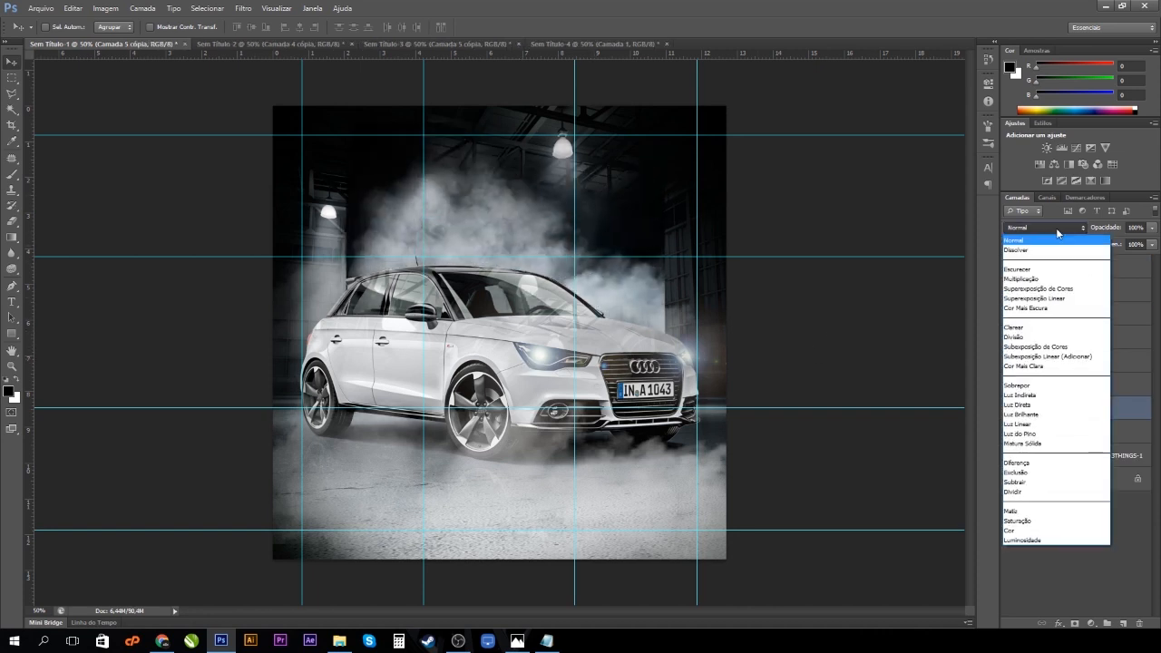
{"action": "left_click", "coordinate": [1044, 347]}
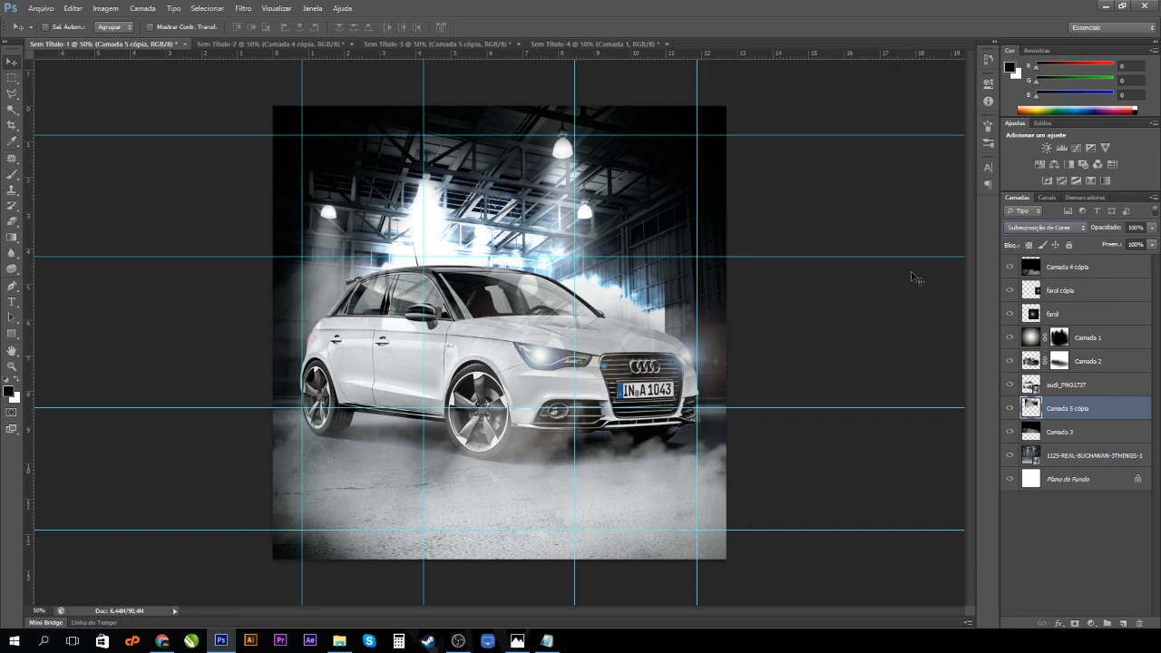
Move the Camada 5 cópia smoke behind the rear end of the car.
{"action": "left_click_drag", "start_coordinate": [426, 256], "coordinate": [424, 270]}
{"action": "key", "text": "ctrl+z"}
{"action": "left_click", "coordinate": [1081, 268]}
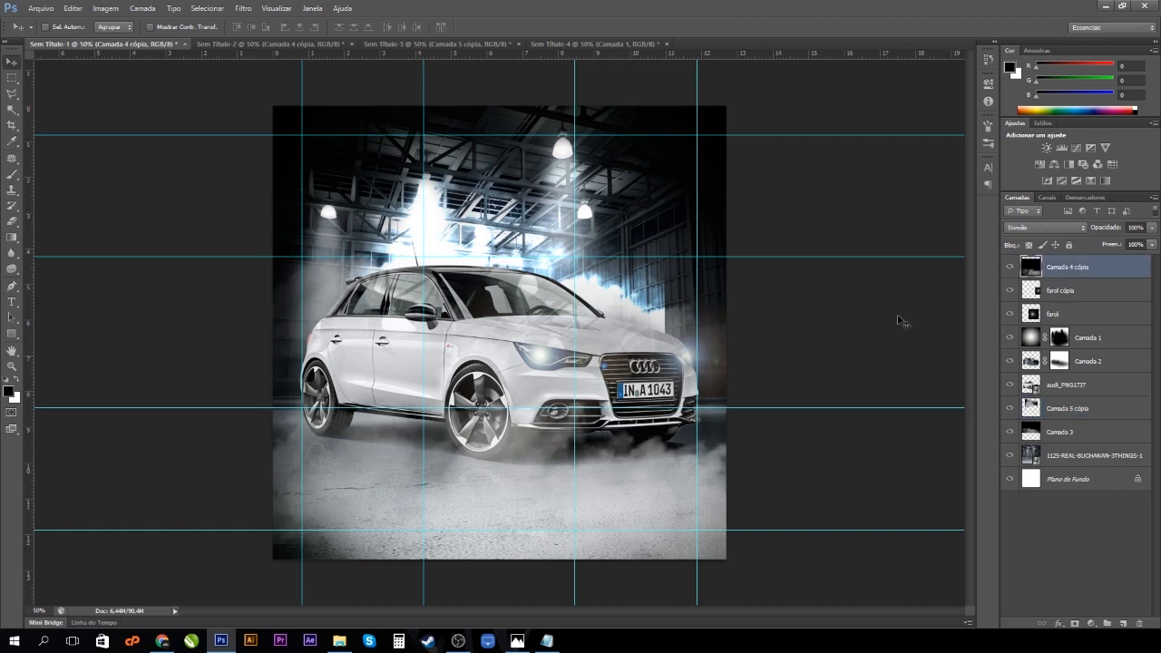
{"action": "left_click", "coordinate": [1076, 410]}
{"action": "left_click_drag", "start_coordinate": [462, 195], "coordinate": [353, 286]}
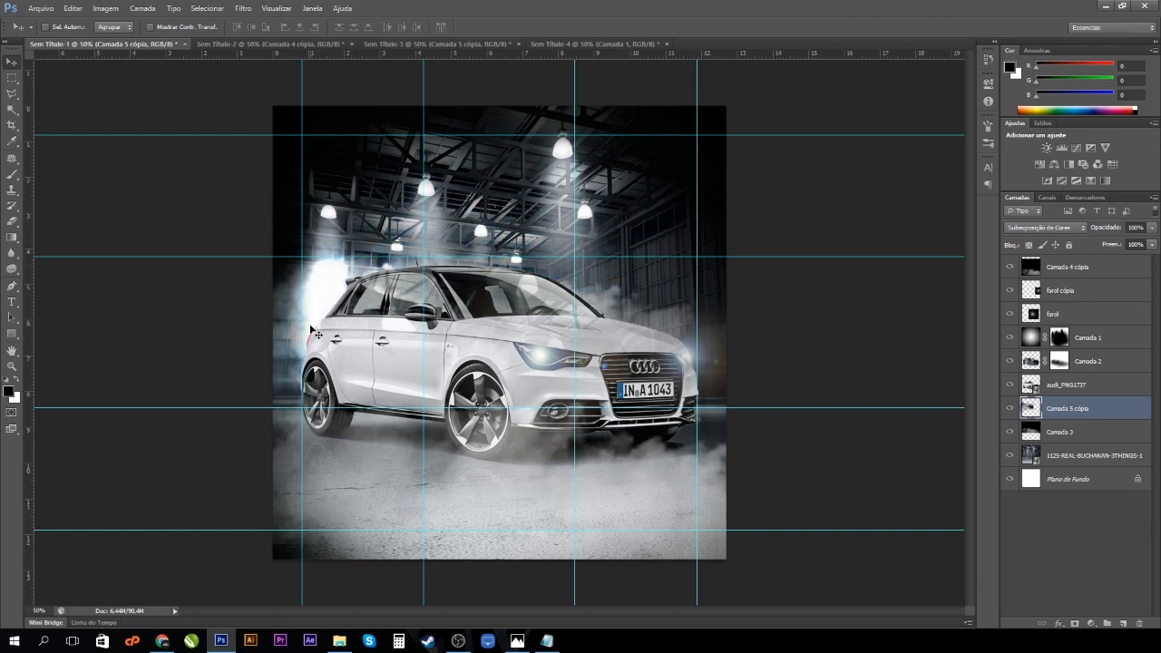
Try the Normal and Divisão blend modes on Camada 5 cópia and restore Subexposição de Cores.
{"action": "left_click", "coordinate": [1044, 228]}
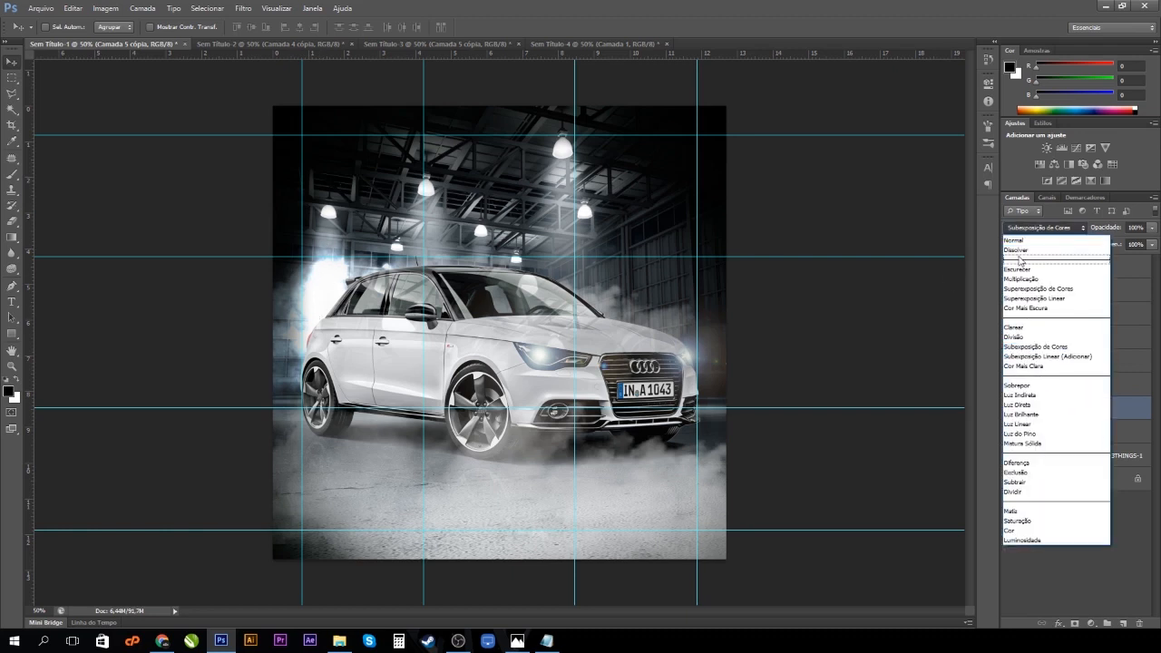
{"action": "left_click", "coordinate": [1014, 240]}
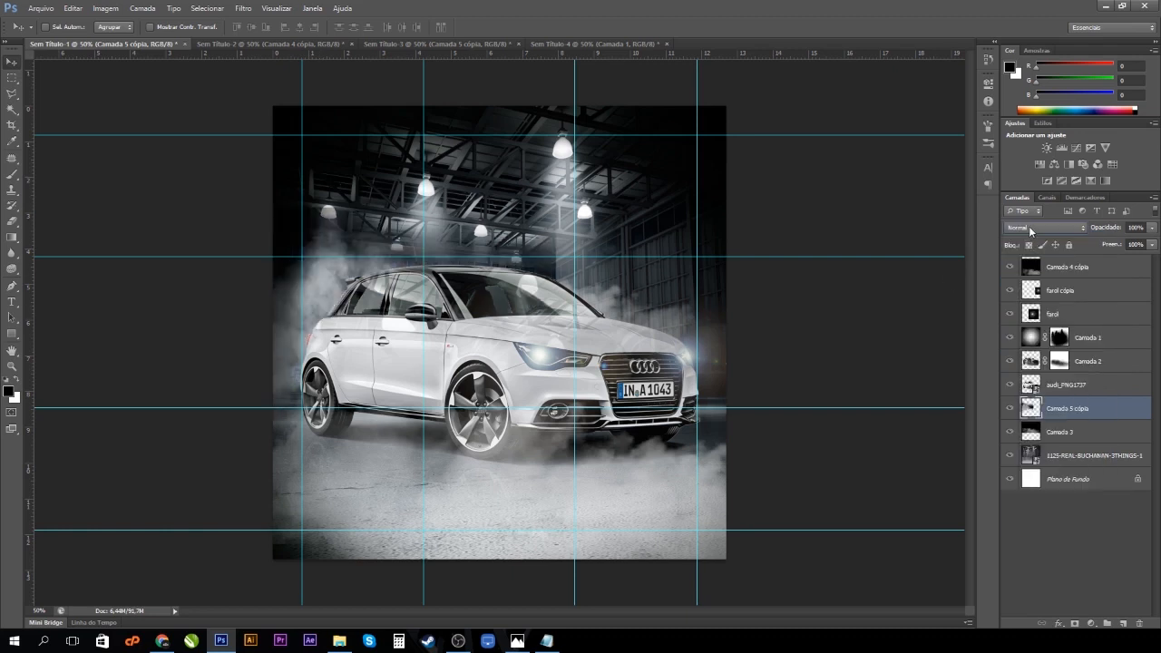
{"action": "left_click", "coordinate": [1034, 228]}
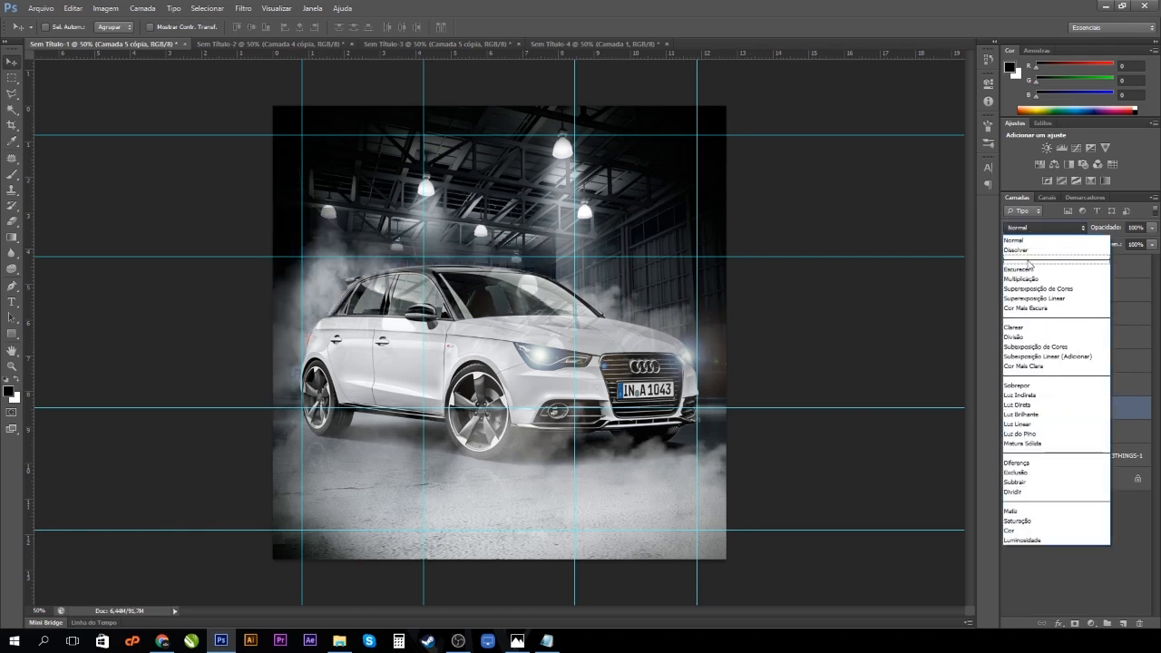
{"action": "left_click", "coordinate": [1025, 337]}
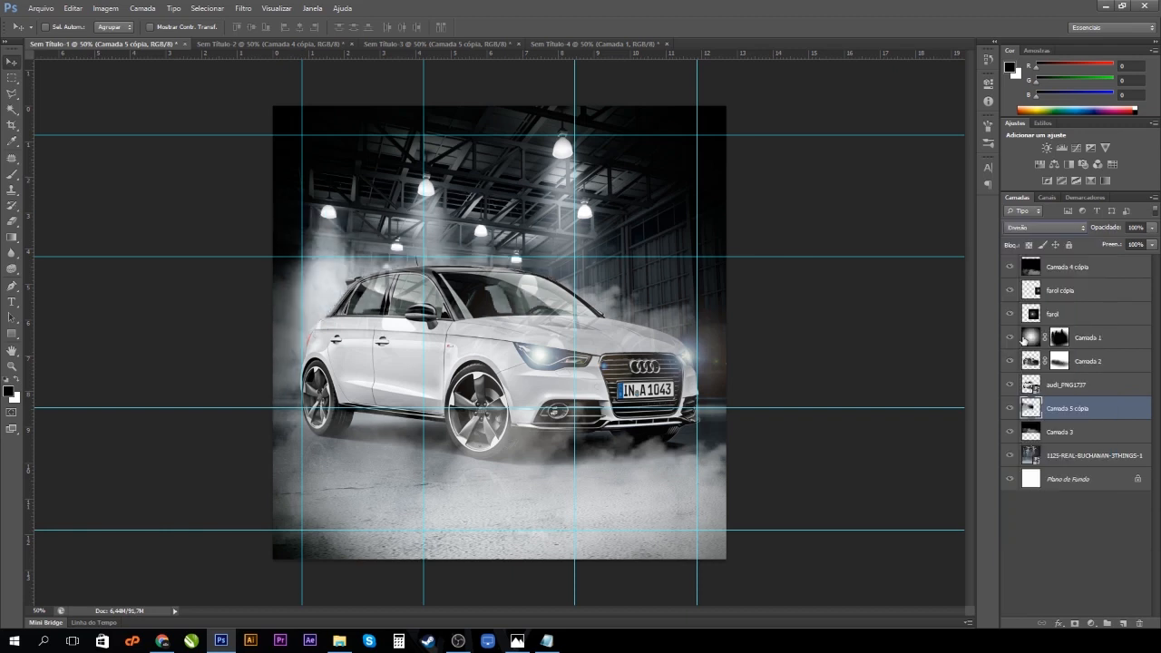
{"action": "left_click", "coordinate": [1036, 229]}
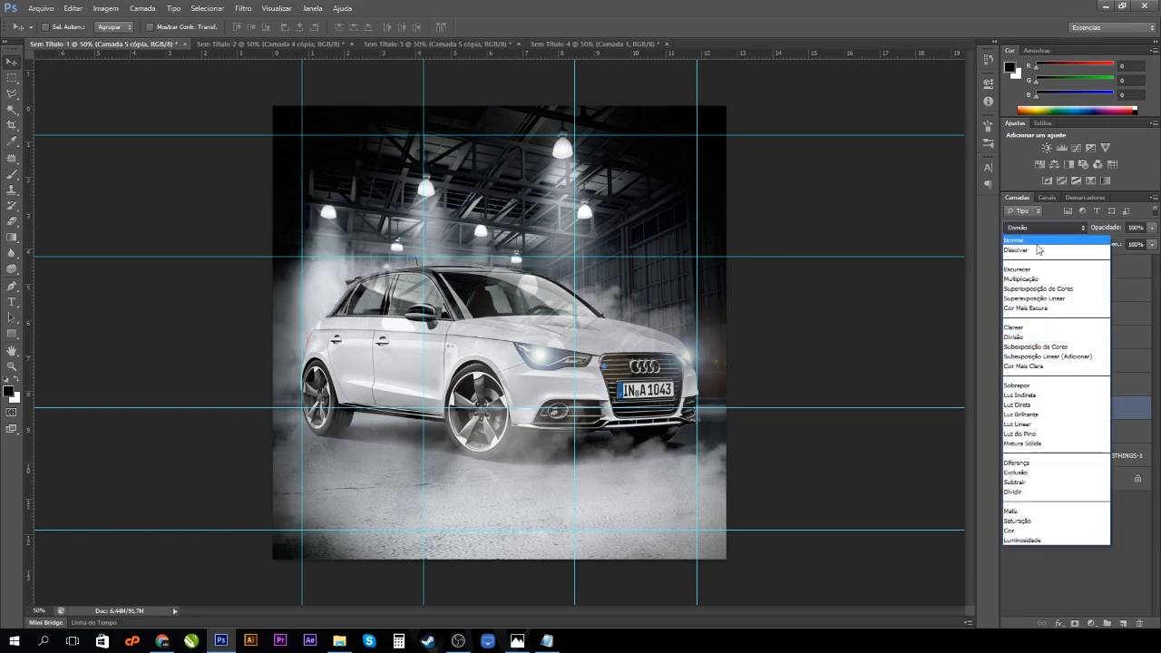
{"action": "left_click", "coordinate": [1046, 350]}
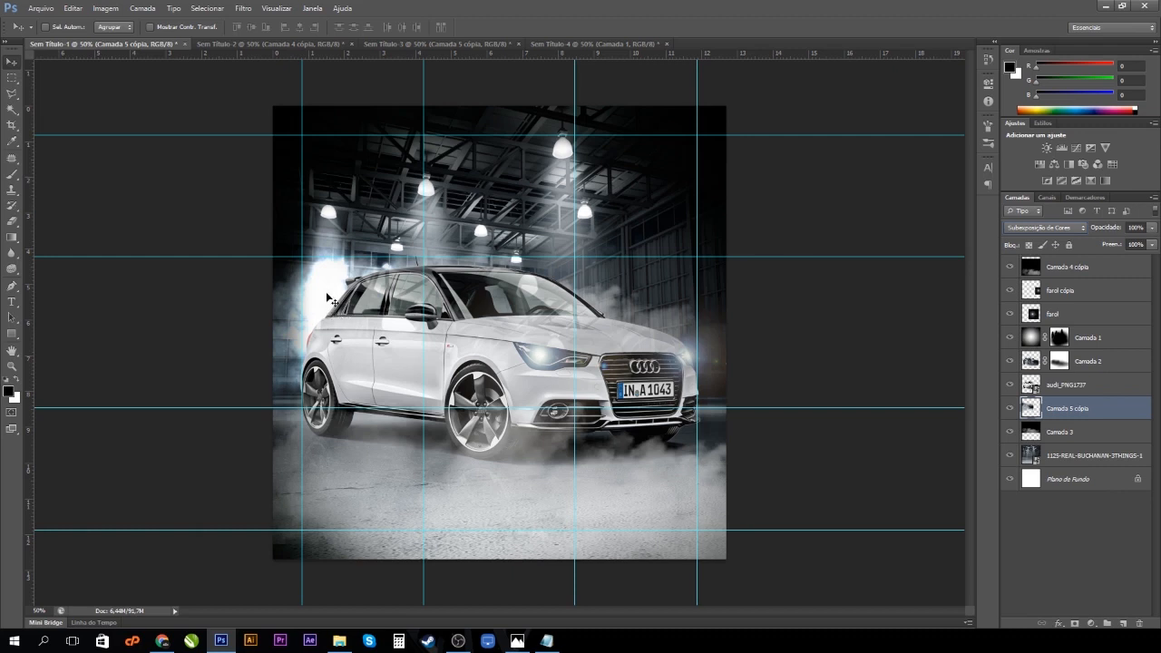
Duplicate the Camada 5 cópia smoke behind the car's front end and move Camada 4 cópia directly below Camada 1.
{"action": "left_click_drag", "start_coordinate": [329, 299], "coordinate": [568, 343]}
{"action": "left_click_drag", "start_coordinate": [728, 368], "coordinate": [728, 395]}
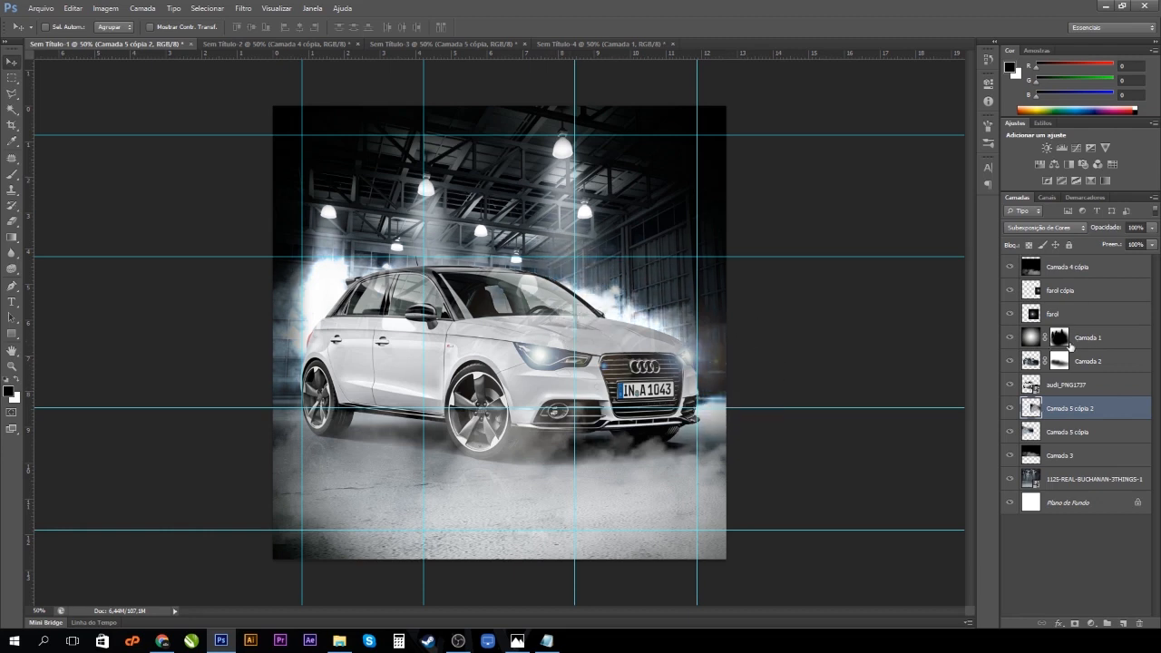
{"action": "left_click", "coordinate": [1082, 268]}
{"action": "left_click_drag", "start_coordinate": [1081, 269], "coordinate": [1101, 352]}
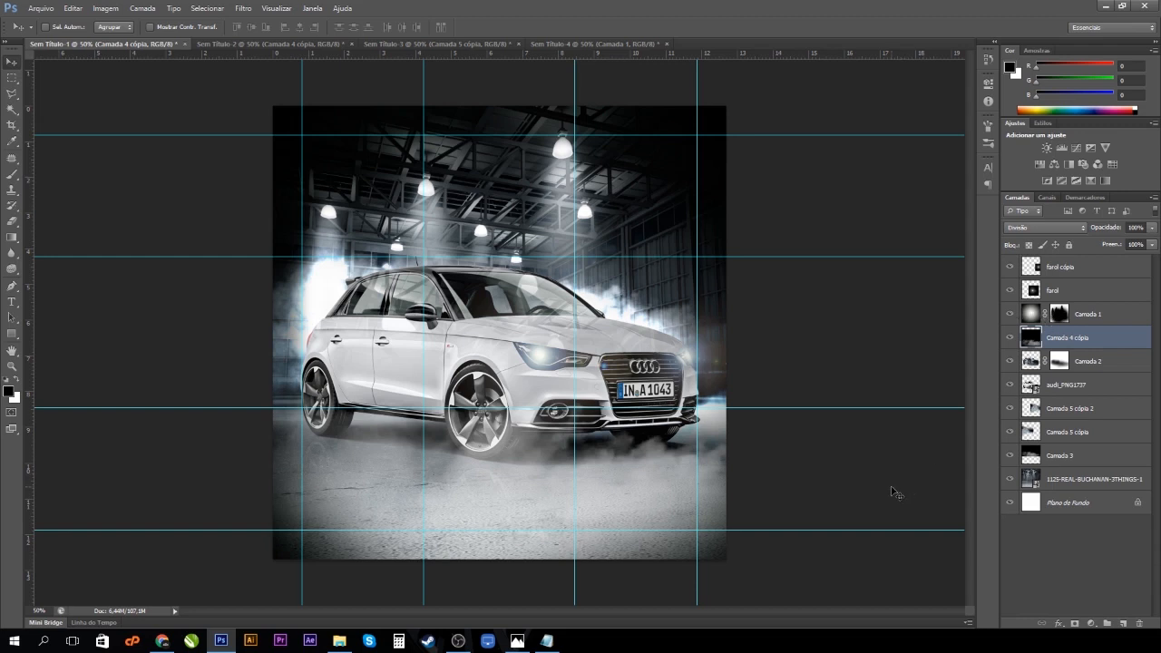
Select the reflection layer Camada 2 and check its effect on the car by hiding and showing it.
{"action": "left_click", "coordinate": [1060, 315]}
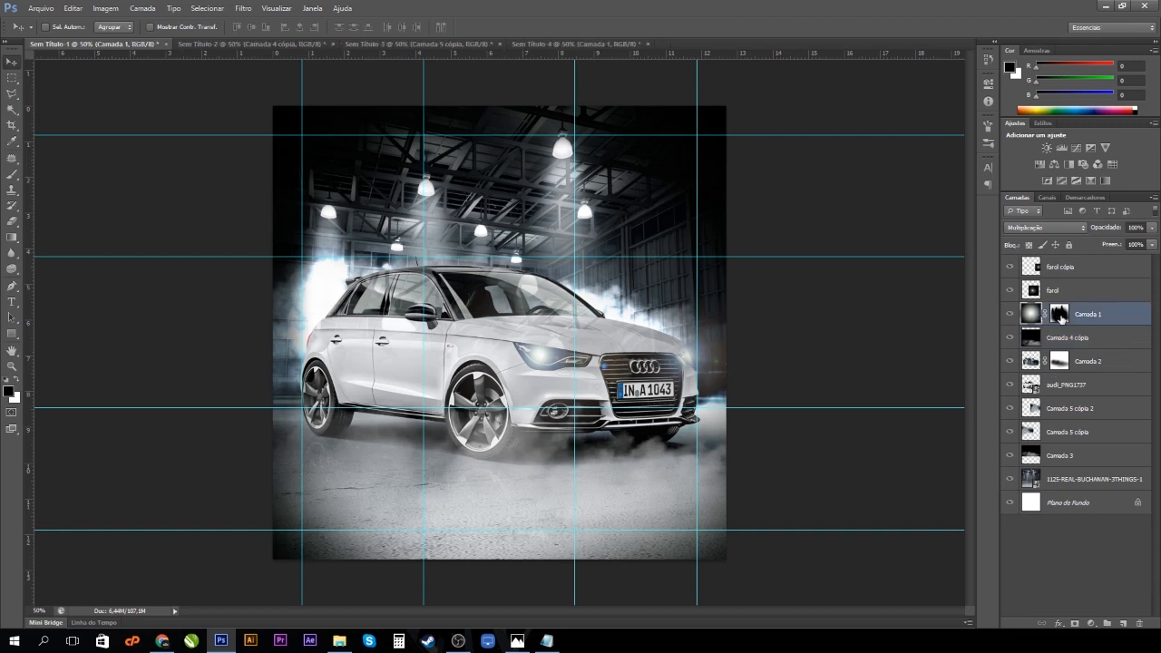
{"action": "left_click", "coordinate": [1061, 390]}
{"action": "left_click", "coordinate": [1057, 362]}
{"action": "left_click", "coordinate": [1009, 367]}
{"action": "left_click", "coordinate": [1010, 366]}
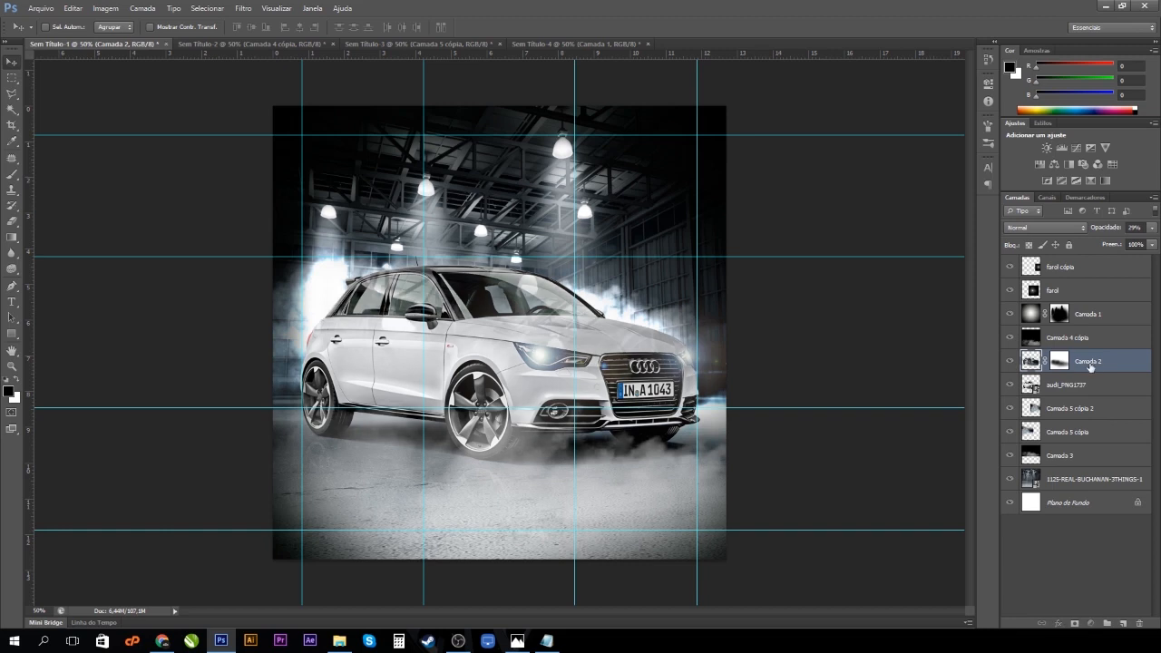
Try the Divisão and Subexposição de Cores blend modes on Camada 2 and return it to Normal.
{"action": "left_click", "coordinate": [1045, 230]}
{"action": "left_click", "coordinate": [1045, 227]}
{"action": "left_click", "coordinate": [1045, 226]}
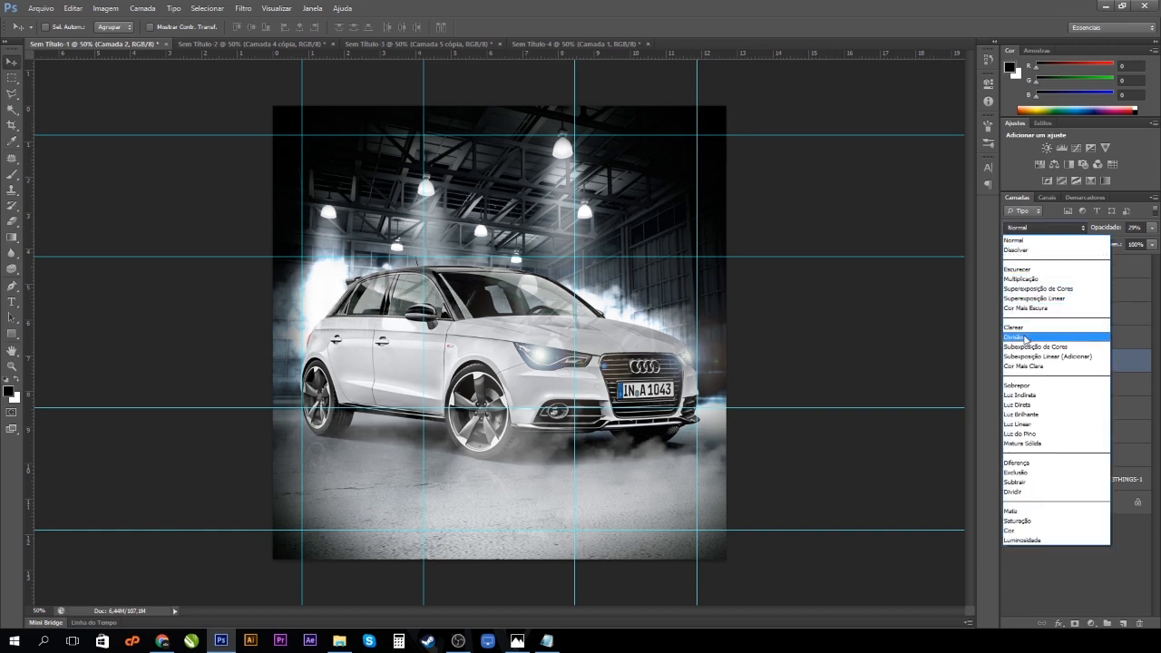
{"action": "left_click", "coordinate": [1025, 337]}
{"action": "left_click", "coordinate": [1038, 229]}
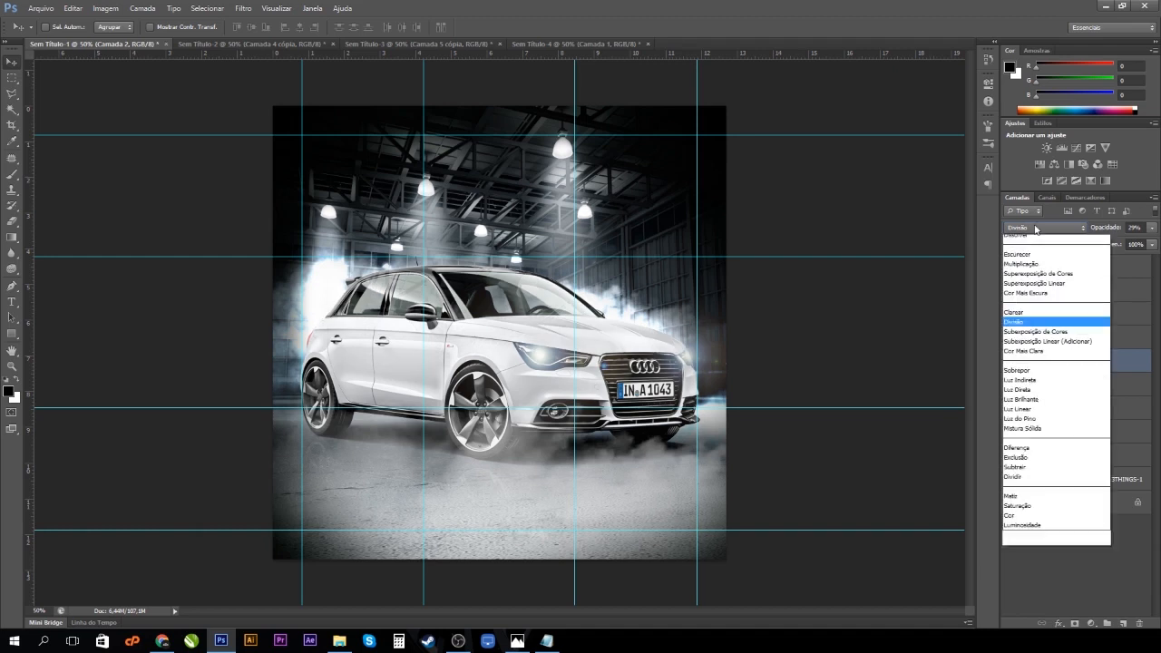
{"action": "left_click", "coordinate": [1033, 348]}
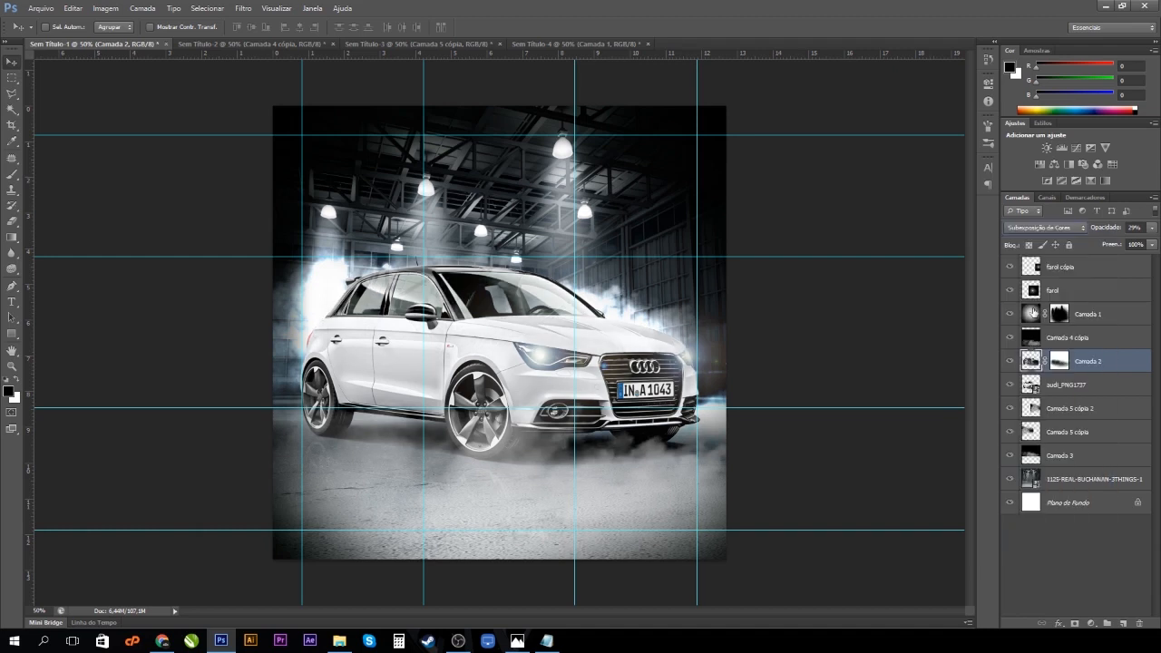
{"action": "left_click", "coordinate": [1034, 228]}
{"action": "left_click", "coordinate": [1031, 234]}
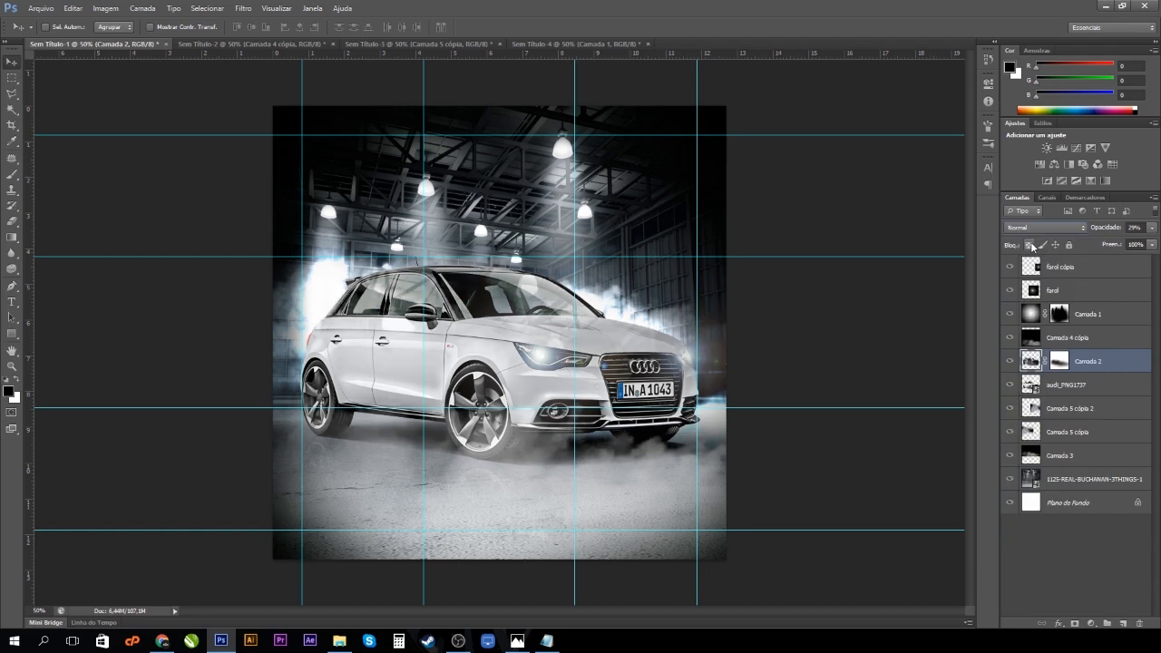
Set Camada 2 to the Superexposição de Cores blend mode at 13% opacity and compare the car with the layer hidden and shown.
{"action": "key", "text": "Down"}
{"action": "key", "text": "Down"}
{"action": "key", "text": "Down"}
{"action": "key", "text": "Down"}
{"action": "key", "text": "Down"}
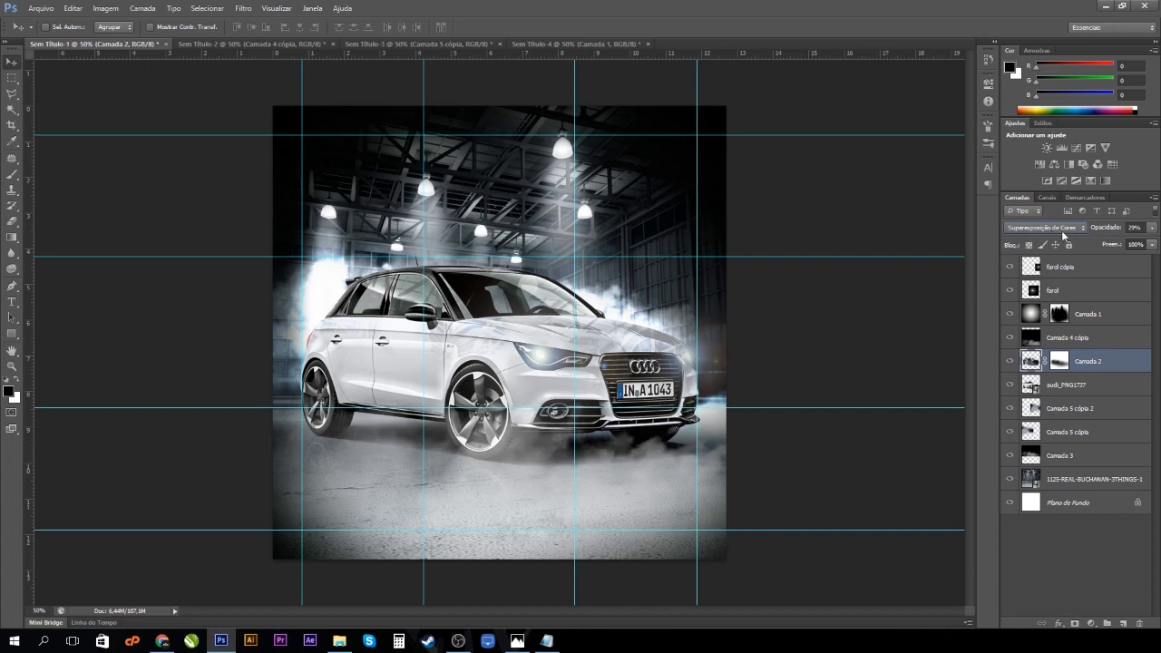
{"action": "left_click", "coordinate": [1153, 227]}
{"action": "left_click_drag", "start_coordinate": [1109, 241], "coordinate": [1101, 240]}
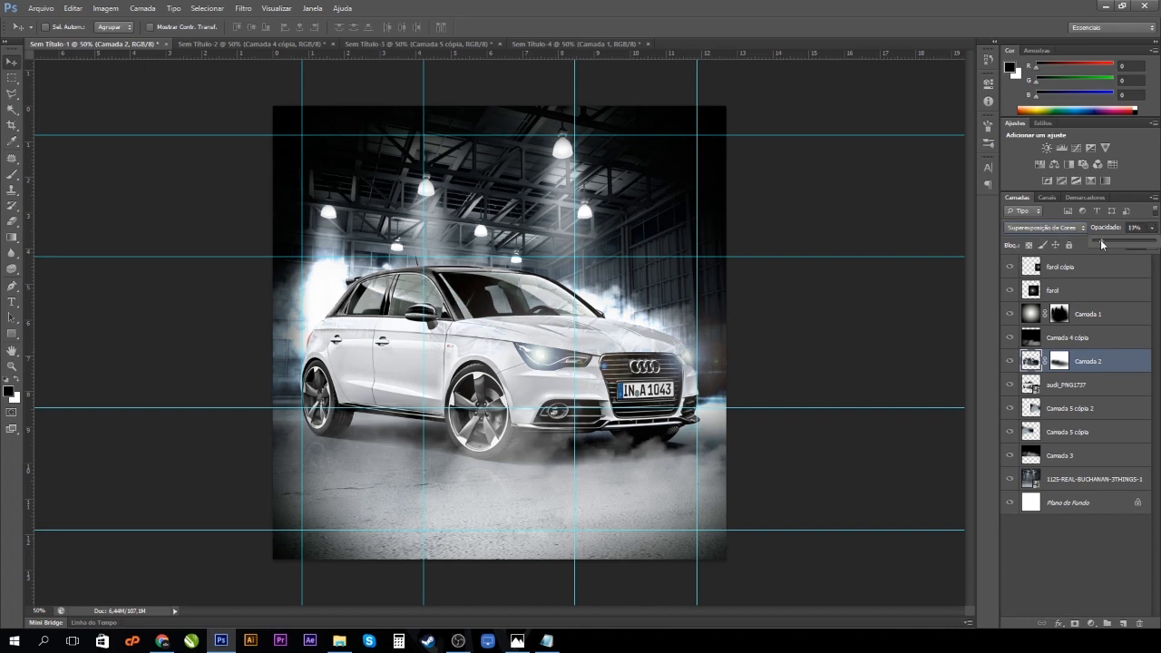
{"action": "left_click", "coordinate": [1012, 361]}
{"action": "left_click", "coordinate": [1011, 361]}
{"action": "left_click", "coordinate": [1009, 362]}
{"action": "left_click", "coordinate": [1008, 363]}
Place Audi-logo-1999-1920x1080 scaled to 3.33% at the lower-right guide intersection of the canvas and move its layer above all others.
{"action": "left_click", "coordinate": [1052, 384]}
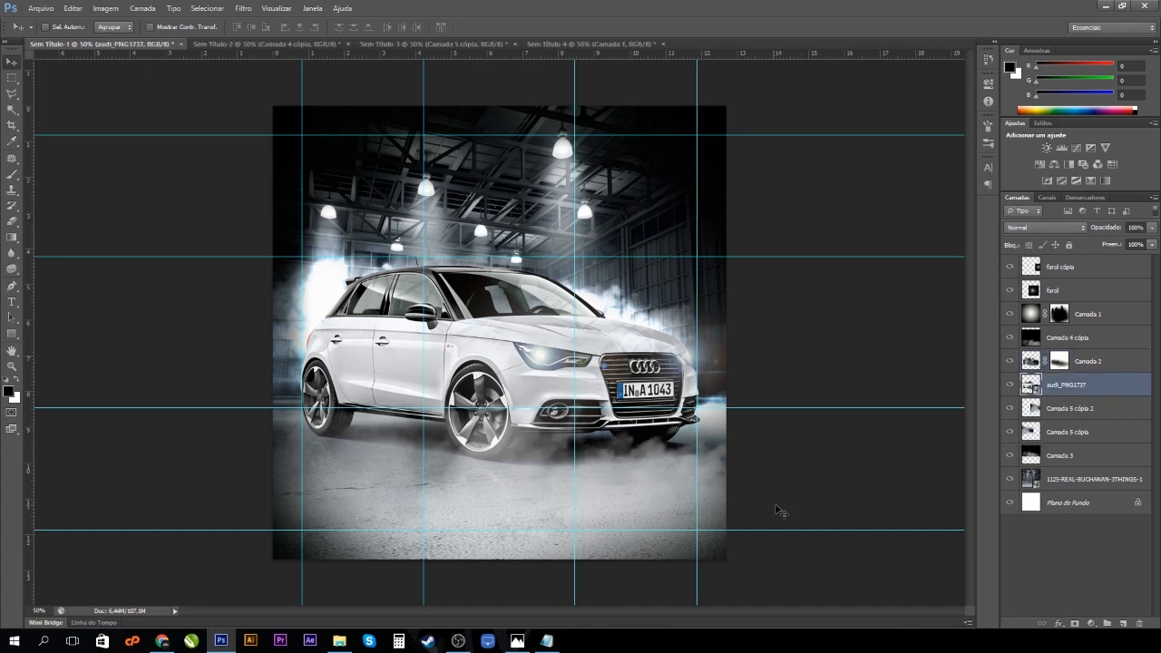
{"action": "left_click", "coordinate": [342, 641]}
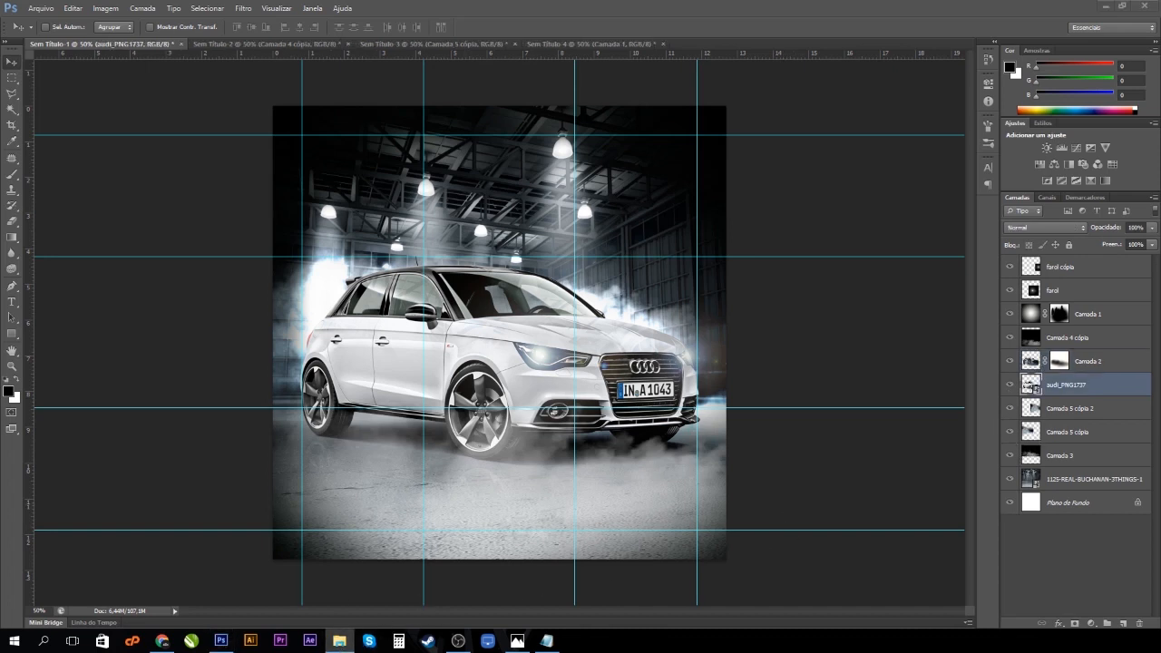
{"action": "left_click_drag", "start_coordinate": [1160, 404], "coordinate": [346, 405]}
{"action": "left_click_drag", "start_coordinate": [640, 504], "coordinate": [656, 506]}
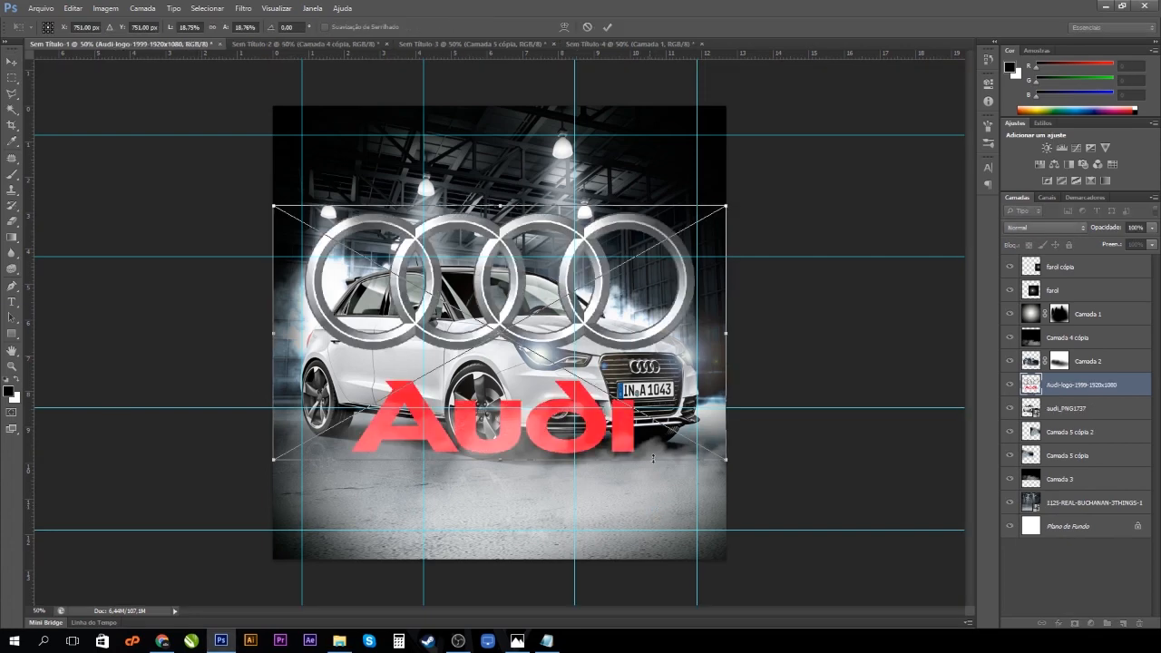
{"action": "left_click_drag", "start_coordinate": [273, 205], "coordinate": [650, 496]}
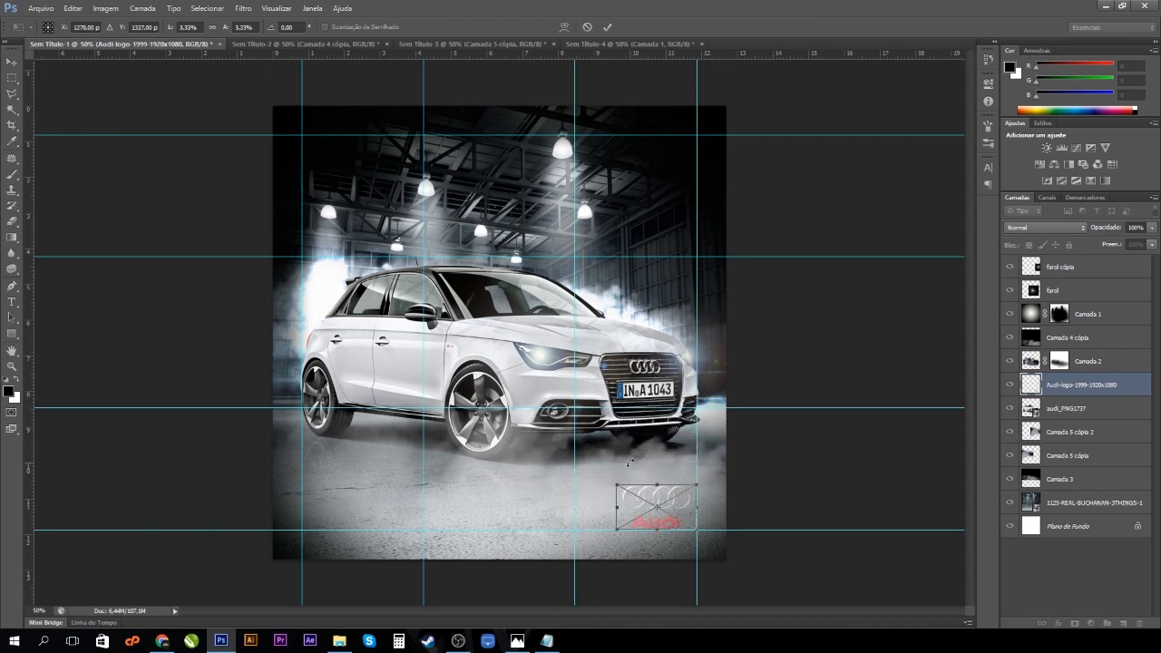
{"action": "key", "text": "Return"}
{"action": "left_click_drag", "start_coordinate": [1105, 392], "coordinate": [1108, 265]}
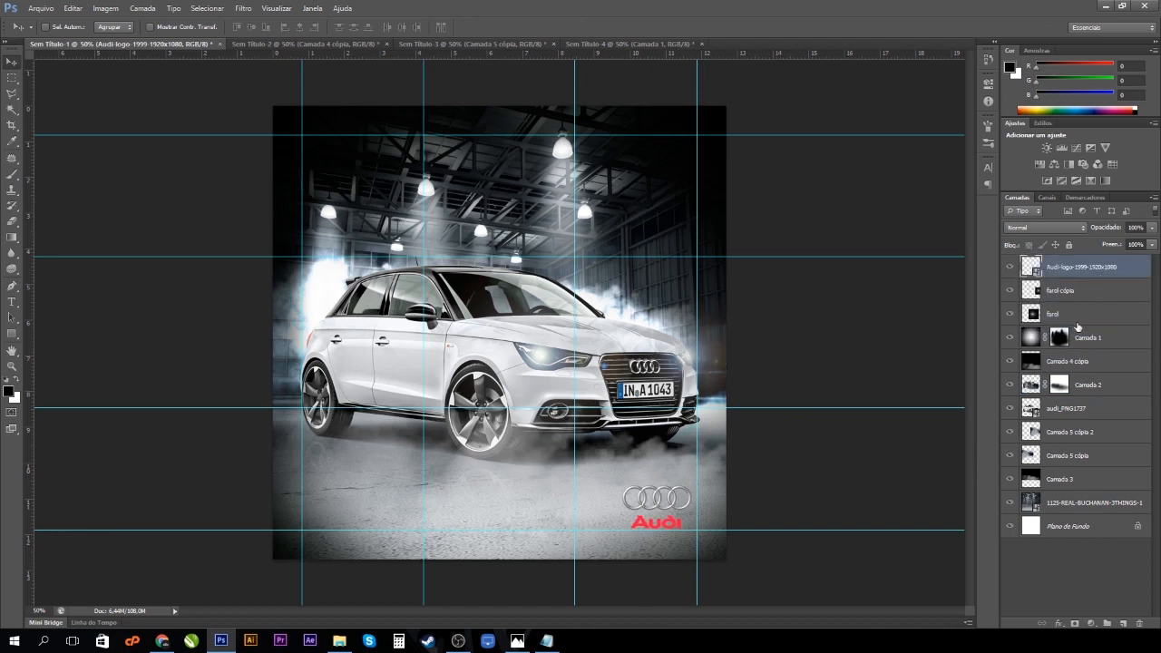
Group the Camada 2 reflections with the car layer audi_PNG1737.
{"action": "left_click", "coordinate": [1086, 390]}
{"action": "left_click", "coordinate": [1091, 414], "text": "shift"}
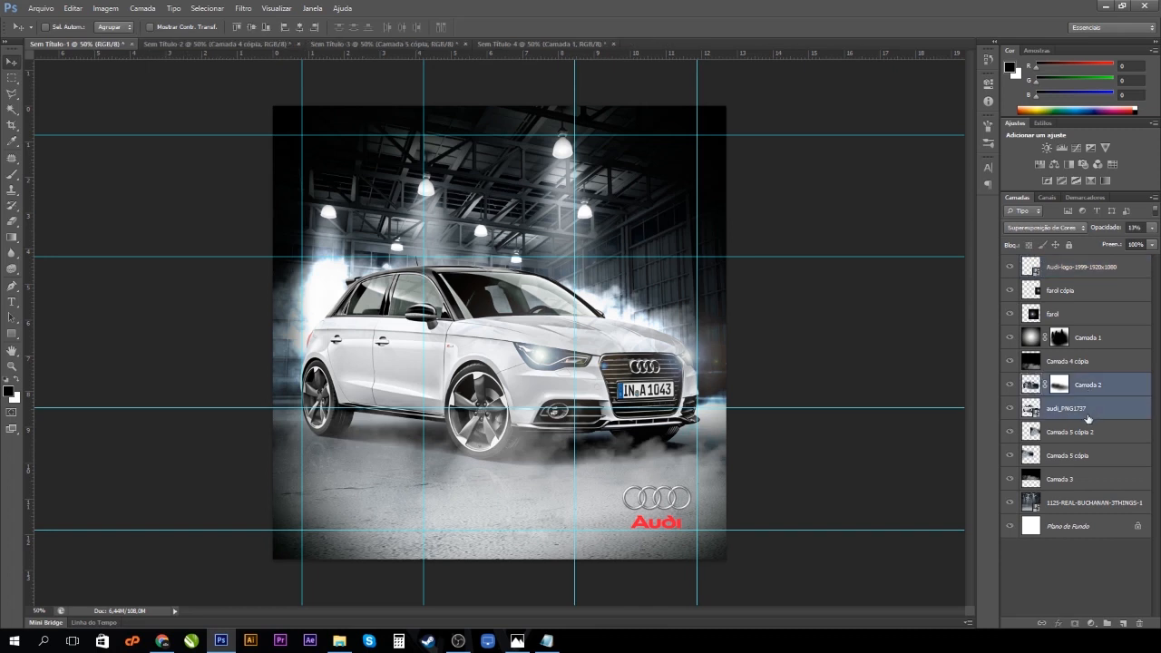
{"action": "left_click", "coordinate": [1117, 393]}
{"action": "left_click", "coordinate": [1112, 410], "text": "shift"}
{"action": "key", "text": "ctrl+g"}
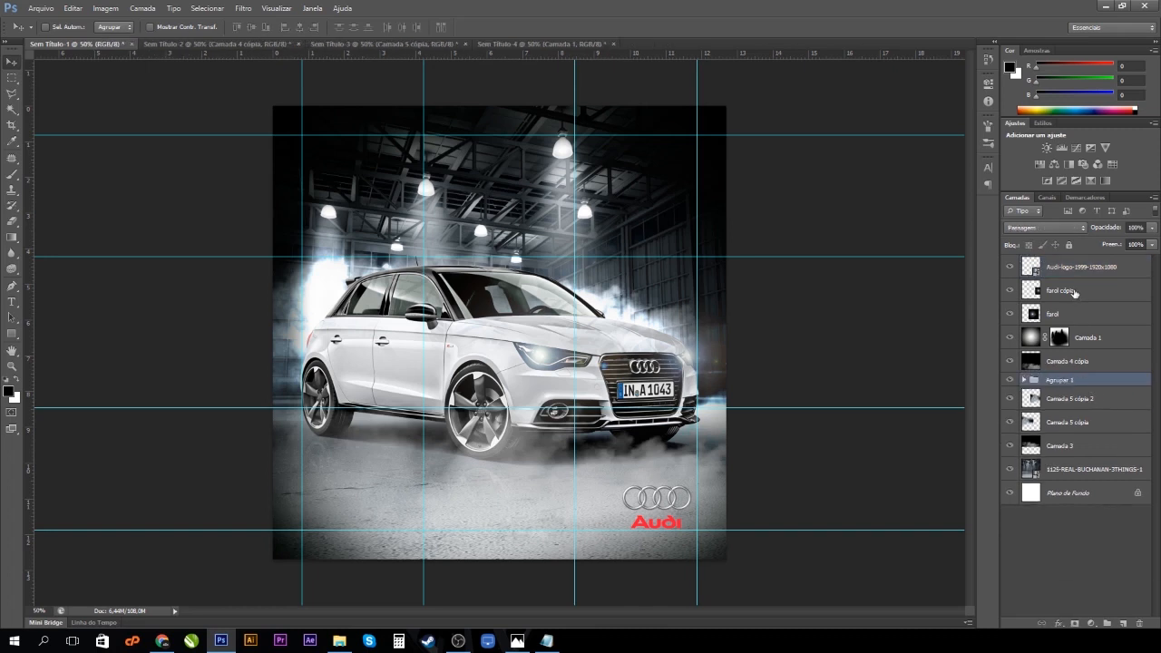
Group the headlight layers farol cópia and farol.
{"action": "left_click", "coordinate": [1079, 291]}
{"action": "left_click", "coordinate": [1083, 315], "text": "shift"}
{"action": "key", "text": "ctrl+g"}
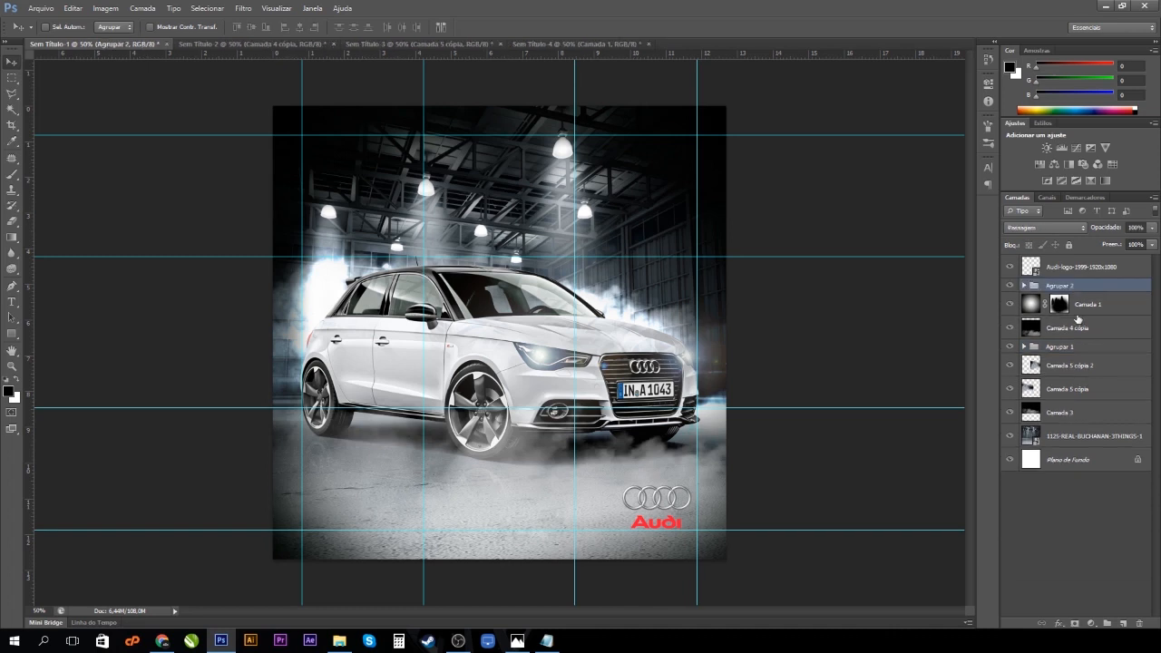
Group the smoke layers Camada 5 cópia 2, Camada 5 cópia and Camada 3 and name the group fuma.
{"action": "left_click", "coordinate": [1063, 368]}
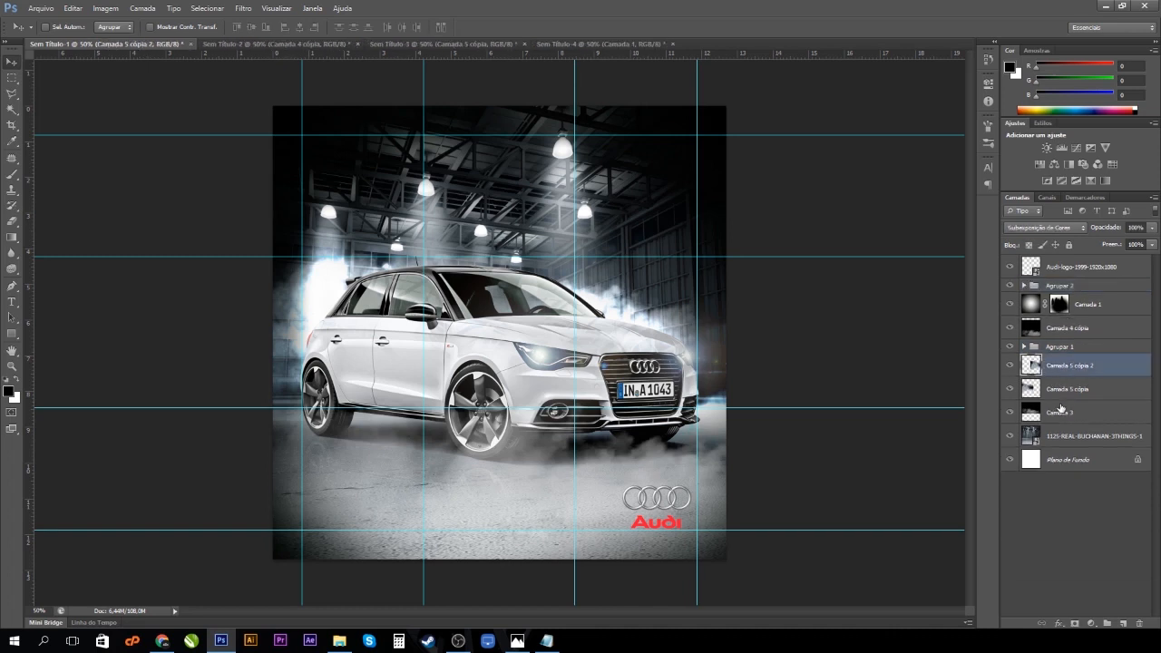
{"action": "left_click", "coordinate": [1063, 414], "text": "shift"}
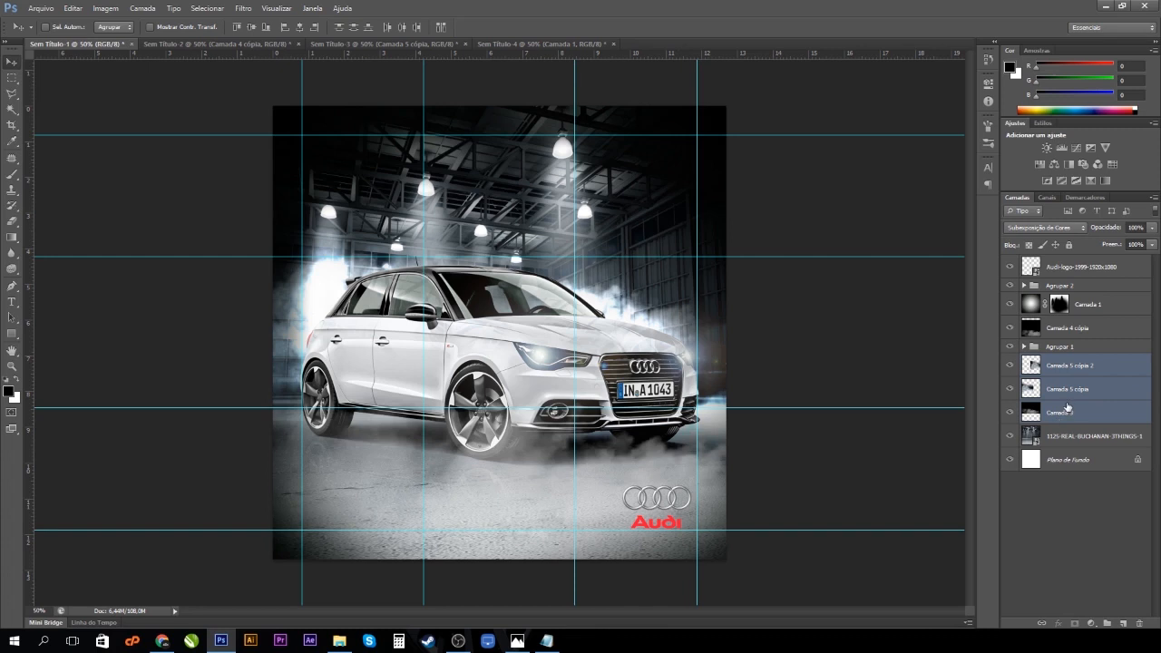
{"action": "key", "text": "ctrl+g"}
{"action": "double_click", "coordinate": [1061, 360]}
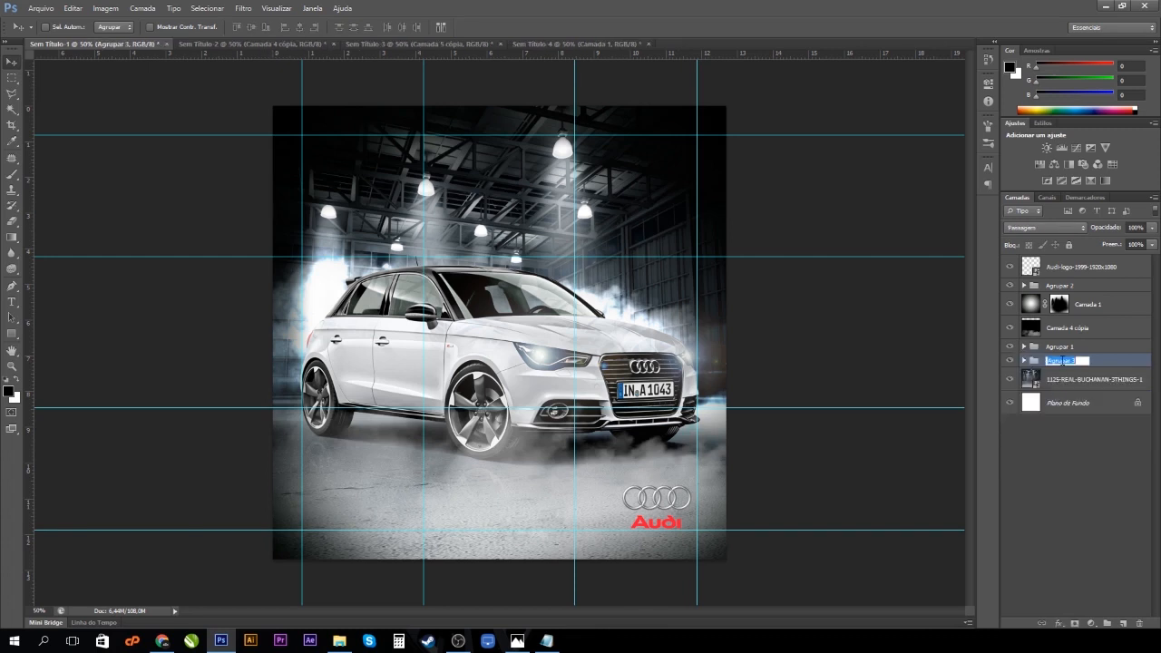
{"action": "type", "text": "fuma"}
{"action": "key", "text": "Return"}
Rename the group holding the car and its reflections as car.
{"action": "left_click", "coordinate": [1010, 347]}
{"action": "left_click", "coordinate": [1010, 347]}
{"action": "double_click", "coordinate": [1060, 347]}
{"action": "type", "text": "car"}
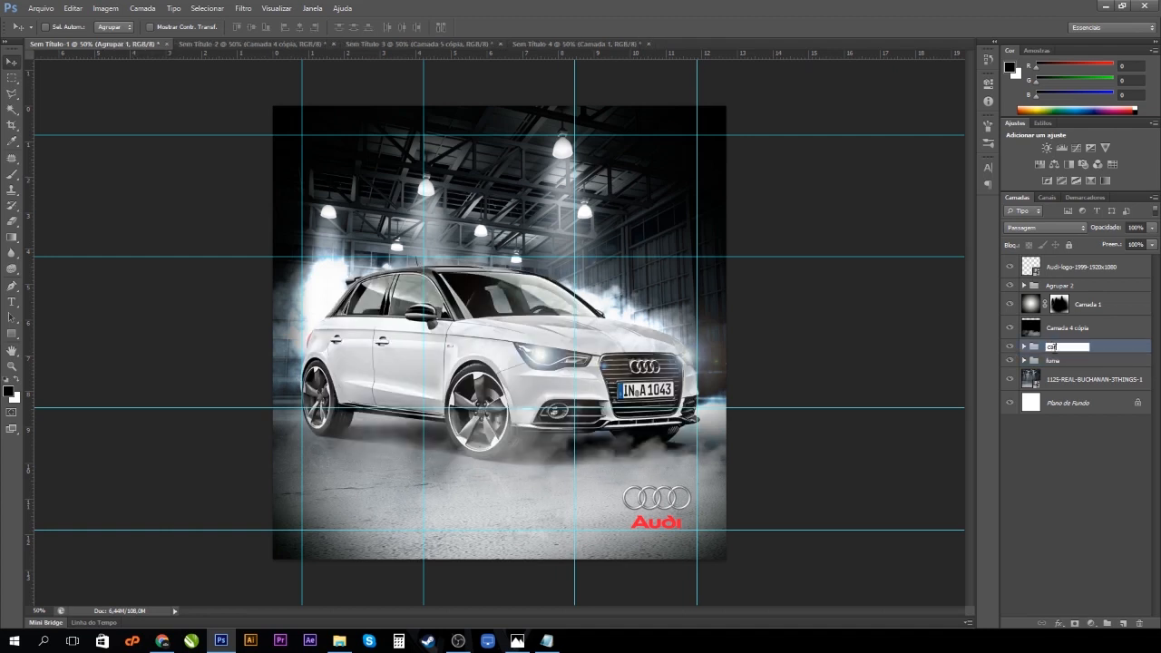
{"action": "key", "text": "Return"}
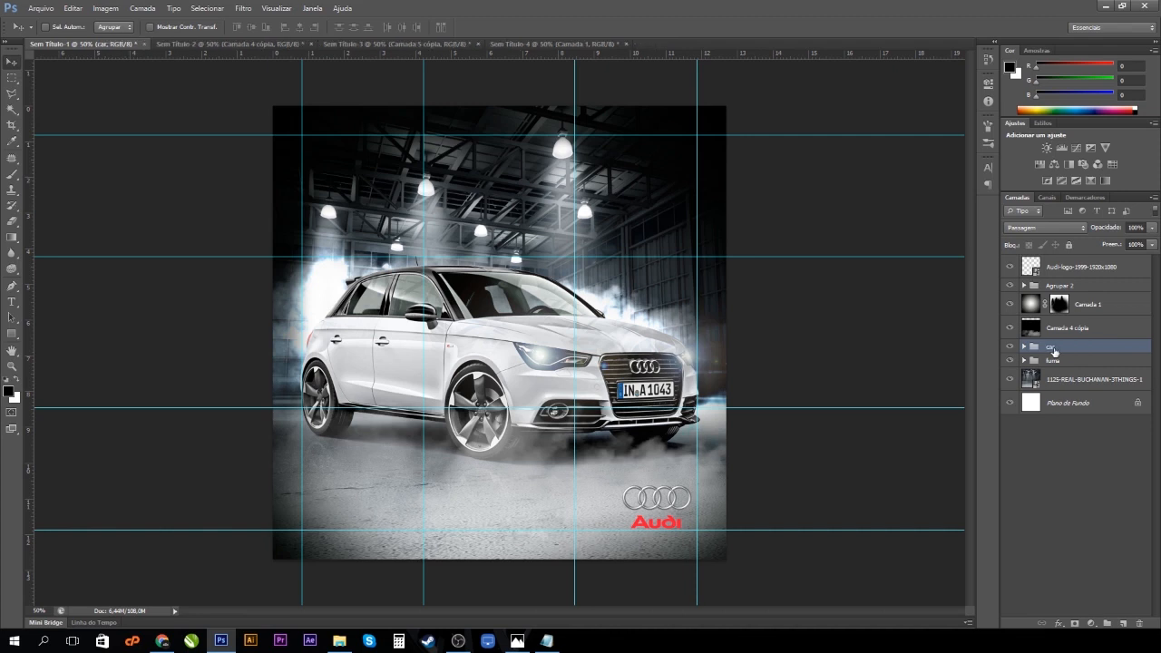
Rename the group holding the headlight layers as farol.
{"action": "double_click", "coordinate": [1059, 285]}
{"action": "type", "text": "fa"}
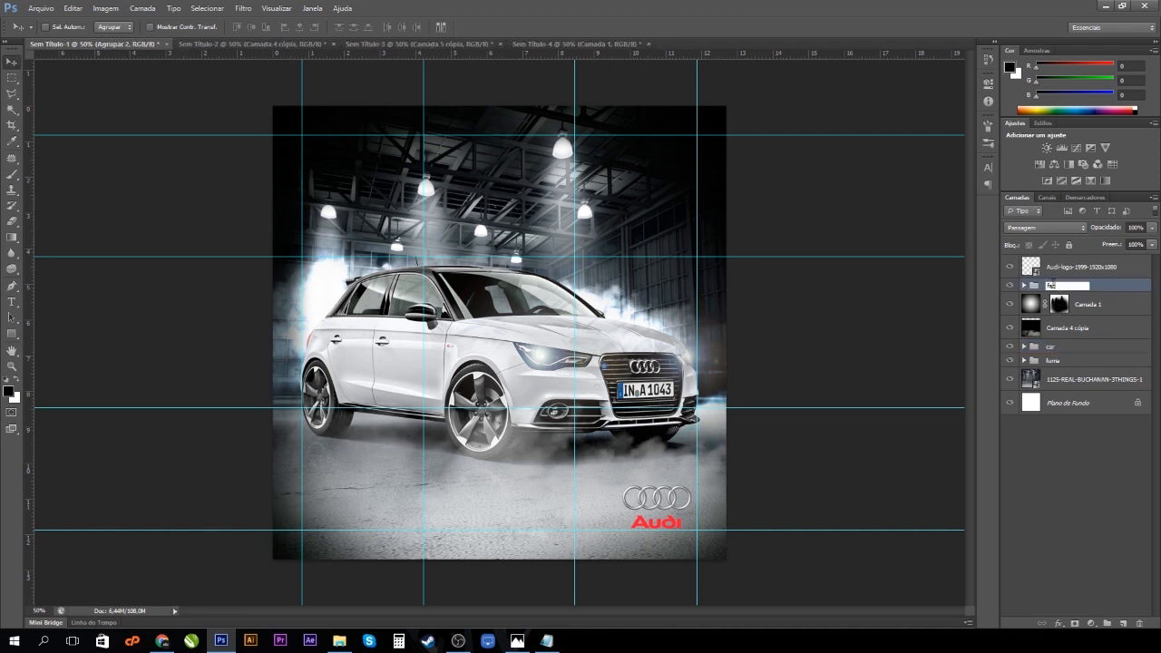
{"action": "type", "text": "rol"}
{"action": "key", "text": "Return"}
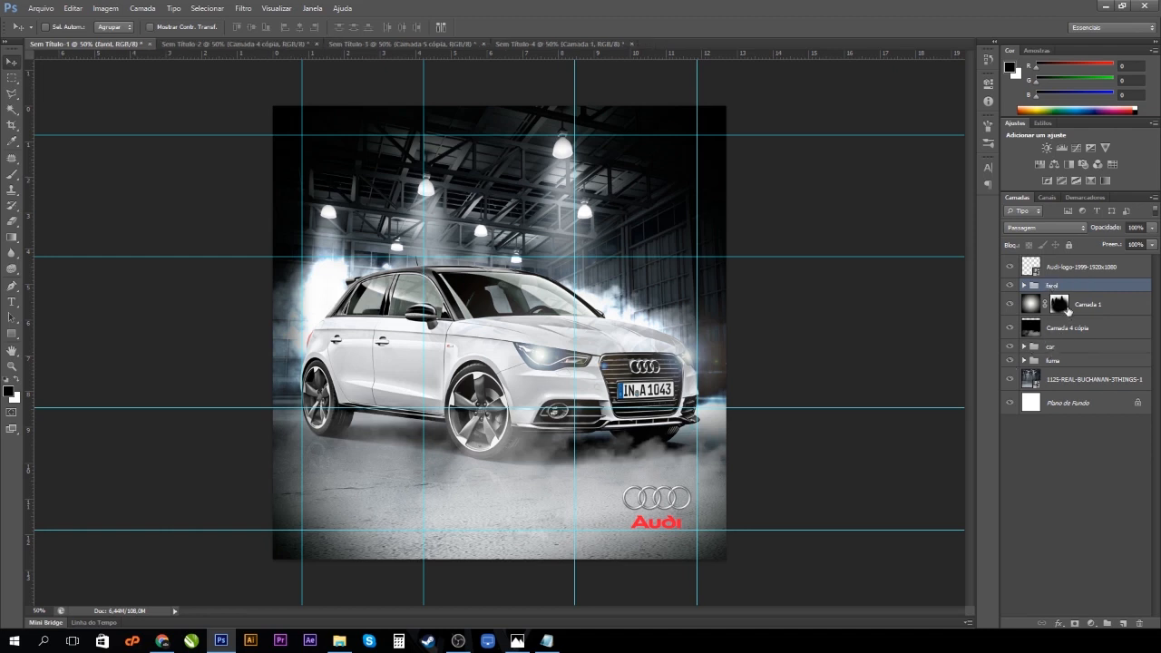
Hide and reshow the smoke group, Camada 4 cópia and the farol group one at a time to check what each contributes.
{"action": "left_click", "coordinate": [1011, 361]}
{"action": "left_click", "coordinate": [1011, 361]}
{"action": "left_click", "coordinate": [1009, 328]}
{"action": "left_click", "coordinate": [1009, 330]}
{"action": "left_click", "coordinate": [1011, 285]}
{"action": "left_click", "coordinate": [1011, 284]}
Scale the Audi logo down slightly, keeping its lower-right corner at the guide intersection.
{"action": "left_click", "coordinate": [1080, 267]}
{"action": "key", "text": "ctrl+t"}
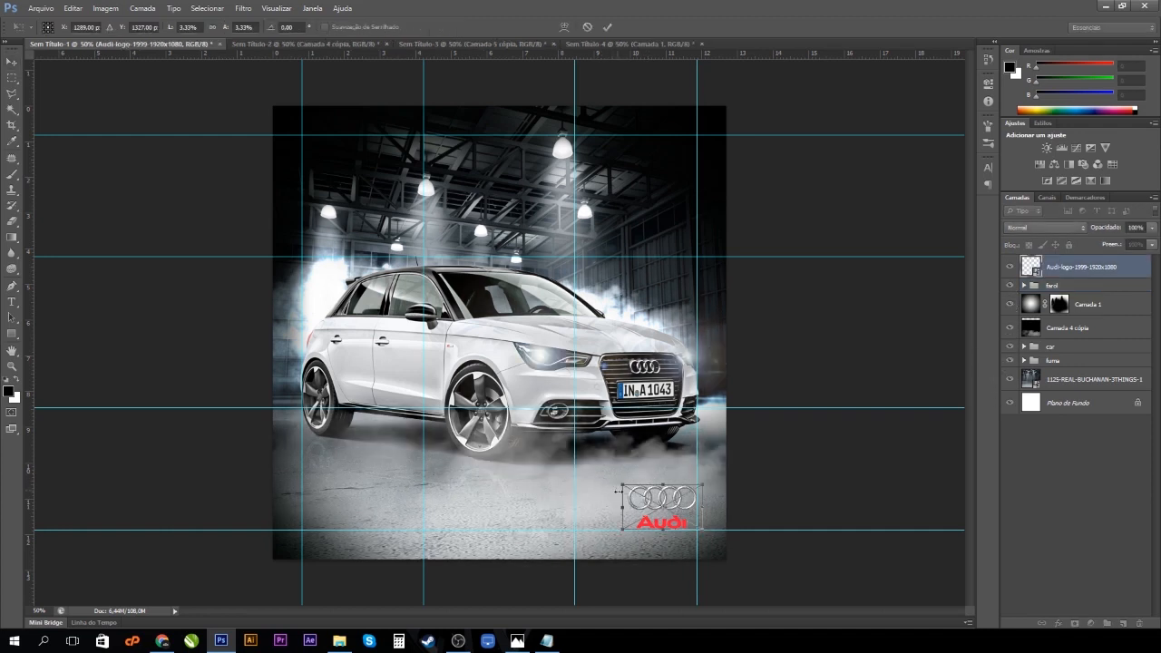
{"action": "left_click_drag", "start_coordinate": [619, 484], "coordinate": [637, 497]}
{"action": "key", "text": "Return"}
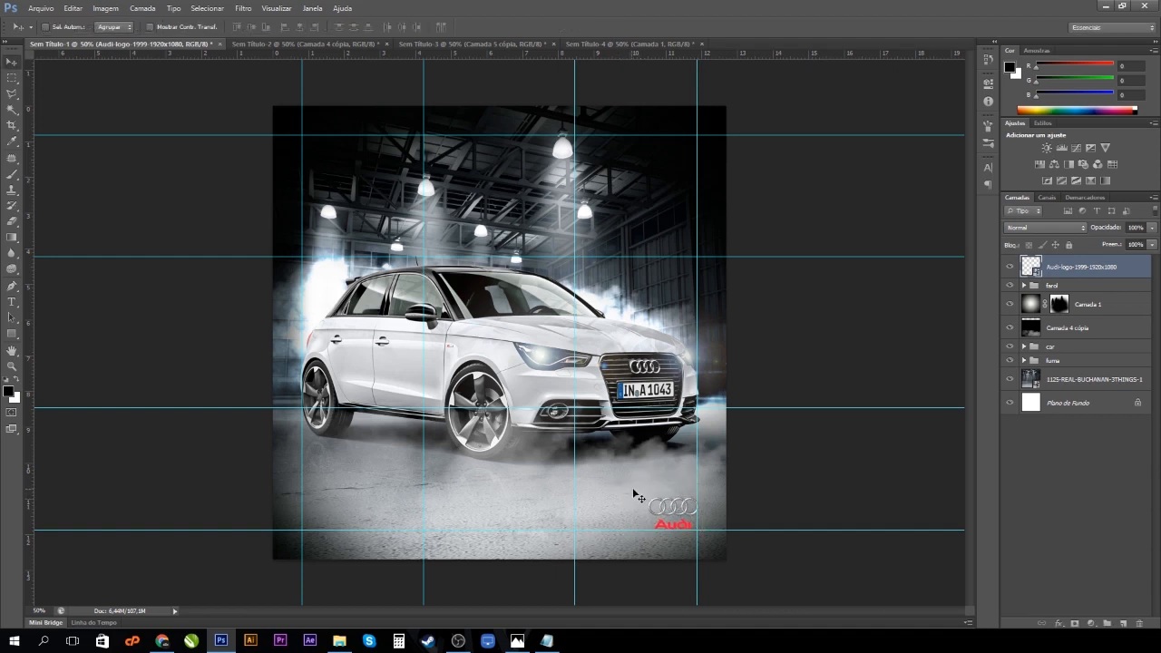
Paint white on the Camada 1 layer mask with a 700 px brush along the floor to darken the lower part of the image.
{"action": "left_click", "coordinate": [1055, 307]}
{"action": "left_click", "coordinate": [1055, 306]}
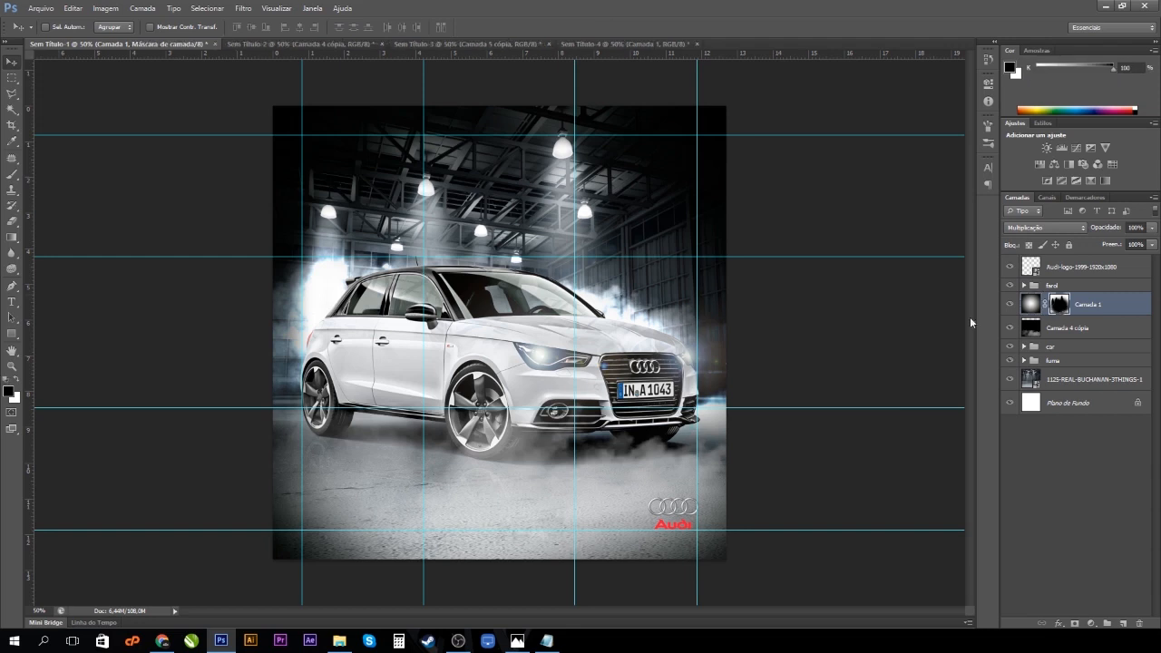
{"action": "left_click", "coordinate": [12, 173]}
{"action": "key", "text": "bracketleft"}
{"action": "key", "text": "bracketleft"}
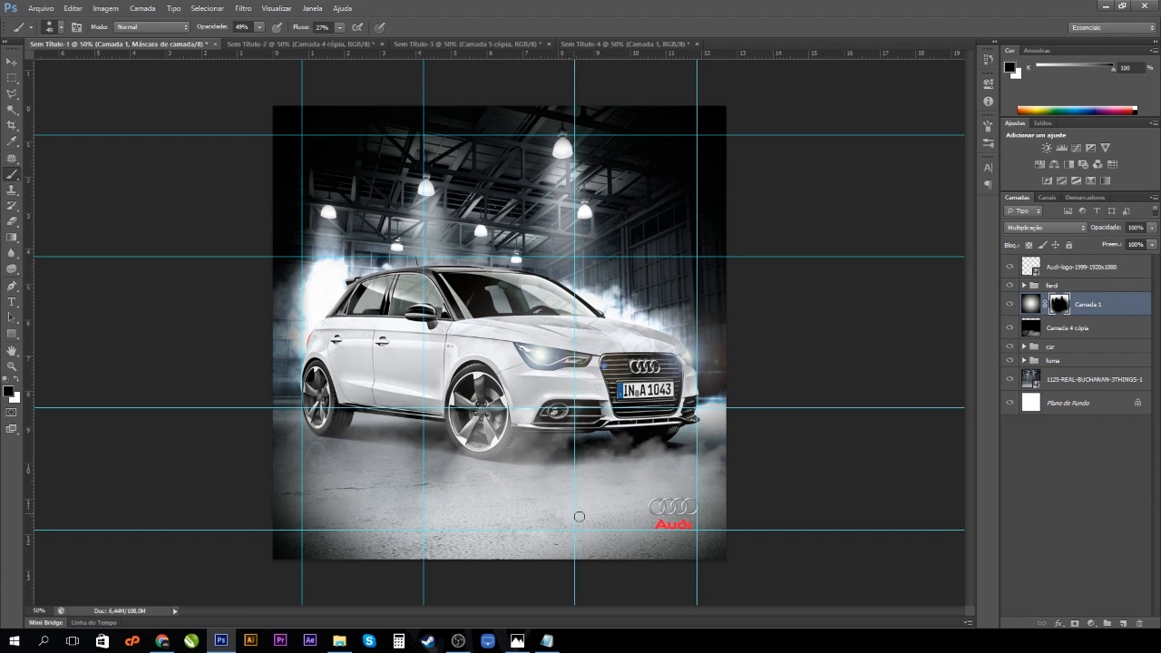
{"action": "key", "text": "bracketright"}
{"action": "key", "text": "bracketright"}
{"action": "key", "text": "bracketright"}
{"action": "key", "text": "bracketright"}
{"action": "key", "text": "bracketright"}
{"action": "key", "text": "bracketright"}
{"action": "key", "text": "bracketright"}
{"action": "key", "text": "bracketright"}
{"action": "key", "text": "bracketright"}
{"action": "key", "text": "bracketright"}
{"action": "key", "text": "bracketright"}
{"action": "key", "text": "bracketright"}
{"action": "key", "text": "bracketright"}
{"action": "key", "text": "bracketright"}
{"action": "key", "text": "bracketright"}
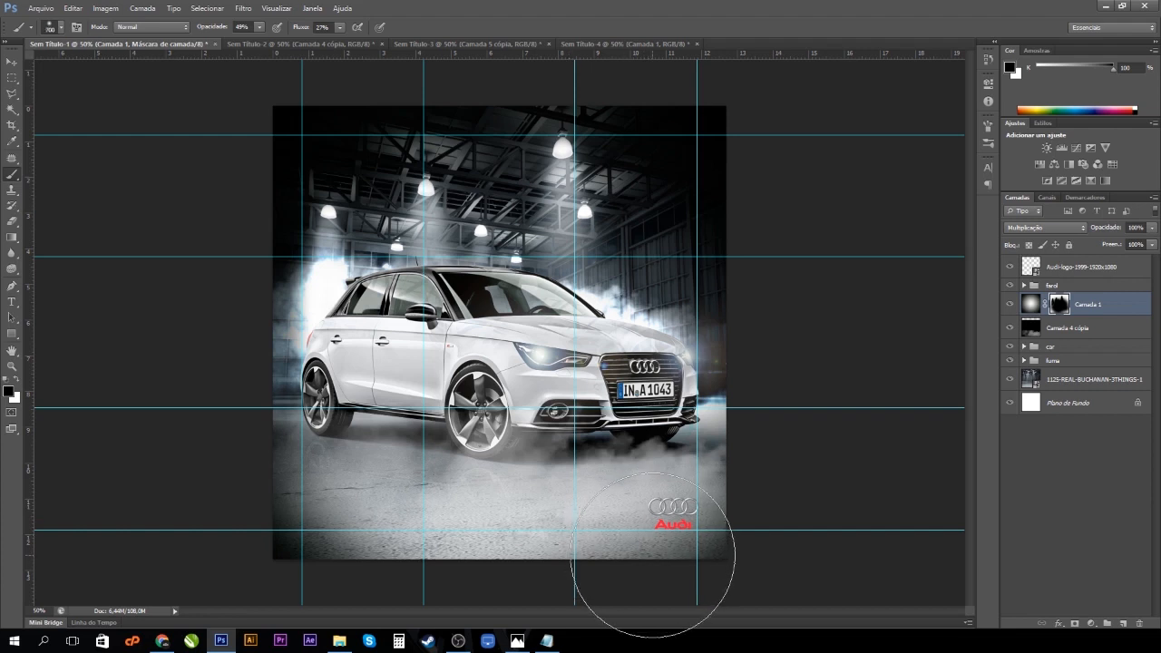
{"action": "key", "text": "x"}
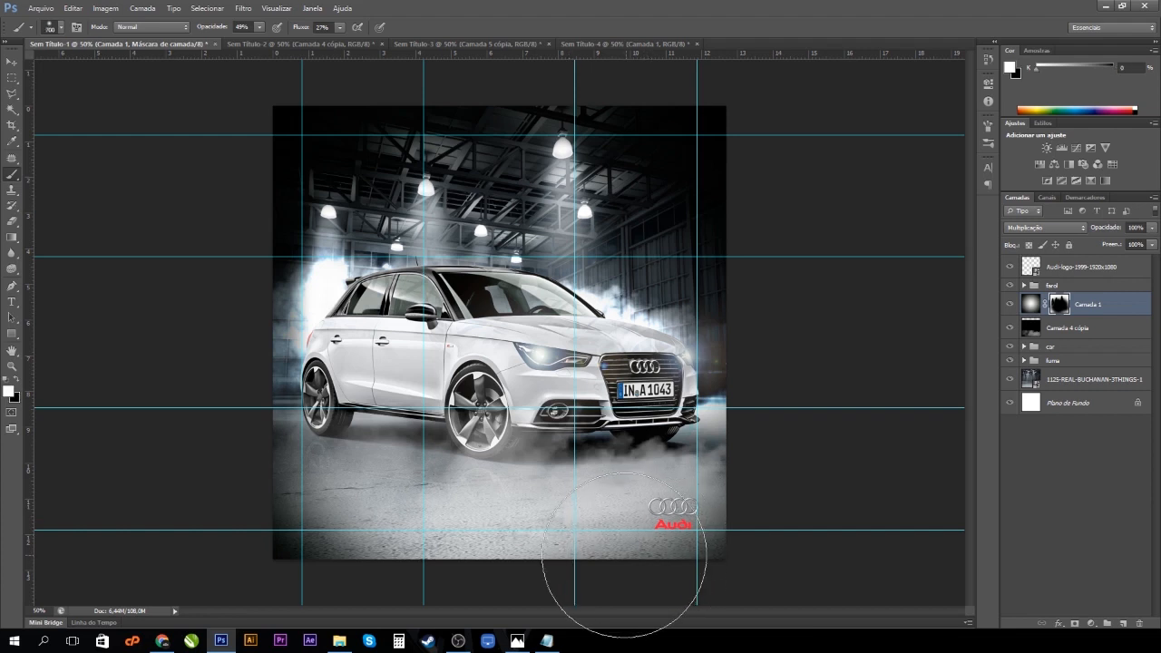
{"action": "mouse_move", "coordinate": [701, 547]}
{"action": "left_mouse_down"}
{"action": "mouse_move", "coordinate": [735, 505]}
{"action": "mouse_move", "coordinate": [739, 524]}
{"action": "mouse_move", "coordinate": [641, 573]}
{"action": "mouse_move", "coordinate": [632, 550]}
{"action": "mouse_move", "coordinate": [667, 533]}
{"action": "mouse_move", "coordinate": [629, 563]}
{"action": "mouse_move", "coordinate": [575, 577]}
{"action": "mouse_move", "coordinate": [298, 584]}
{"action": "mouse_move", "coordinate": [606, 594]}
{"action": "mouse_move", "coordinate": [385, 584]}
{"action": "mouse_move", "coordinate": [581, 605]}
{"action": "mouse_move", "coordinate": [421, 587]}
{"action": "mouse_move", "coordinate": [598, 585]}
{"action": "mouse_move", "coordinate": [255, 442]}
{"action": "mouse_move", "coordinate": [252, 477]}
{"action": "mouse_move", "coordinate": [393, 541]}
{"action": "mouse_move", "coordinate": [240, 306]}
{"action": "mouse_move", "coordinate": [207, 426]}
{"action": "mouse_move", "coordinate": [218, 458]}
{"action": "mouse_move", "coordinate": [217, 282]}
{"action": "mouse_move", "coordinate": [203, 367]}
{"action": "mouse_move", "coordinate": [258, 104]}
{"action": "mouse_move", "coordinate": [573, 162]}
{"action": "mouse_move", "coordinate": [389, 145]}
{"action": "mouse_move", "coordinate": [712, 138]}
{"action": "mouse_move", "coordinate": [830, 603]}
{"action": "left_mouse_up"}
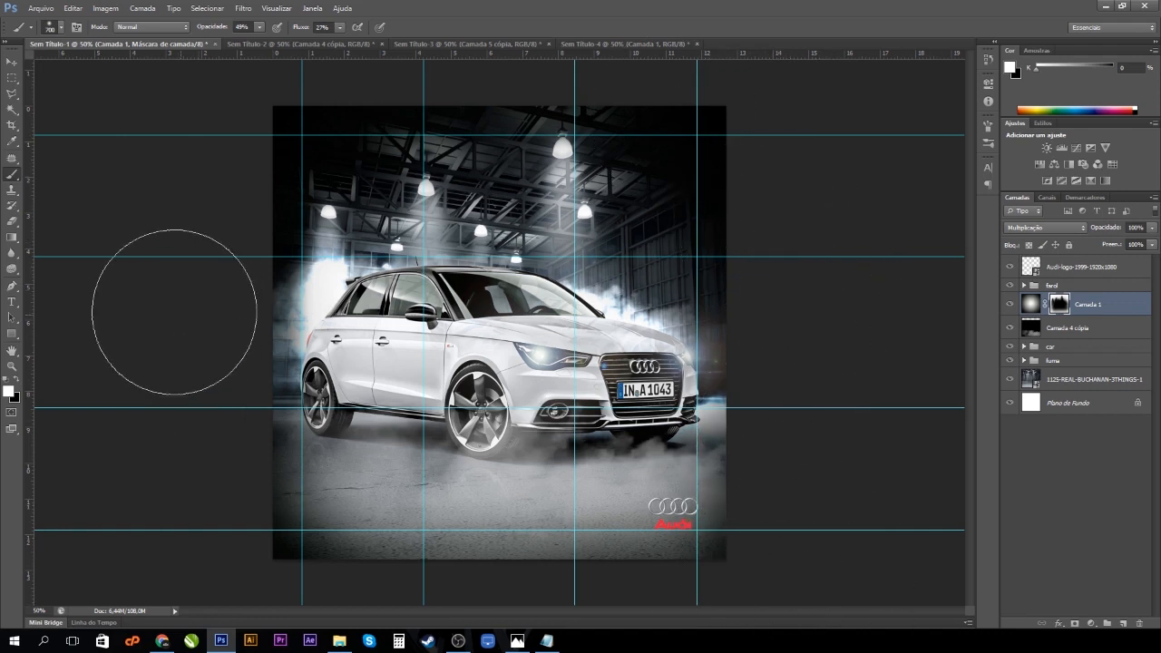
Add a white Lato text box at the lower-left guides containing the "Em design gráfico e editoração, Lorem ipsum" paragraph.
{"action": "left_click", "coordinate": [11, 304]}
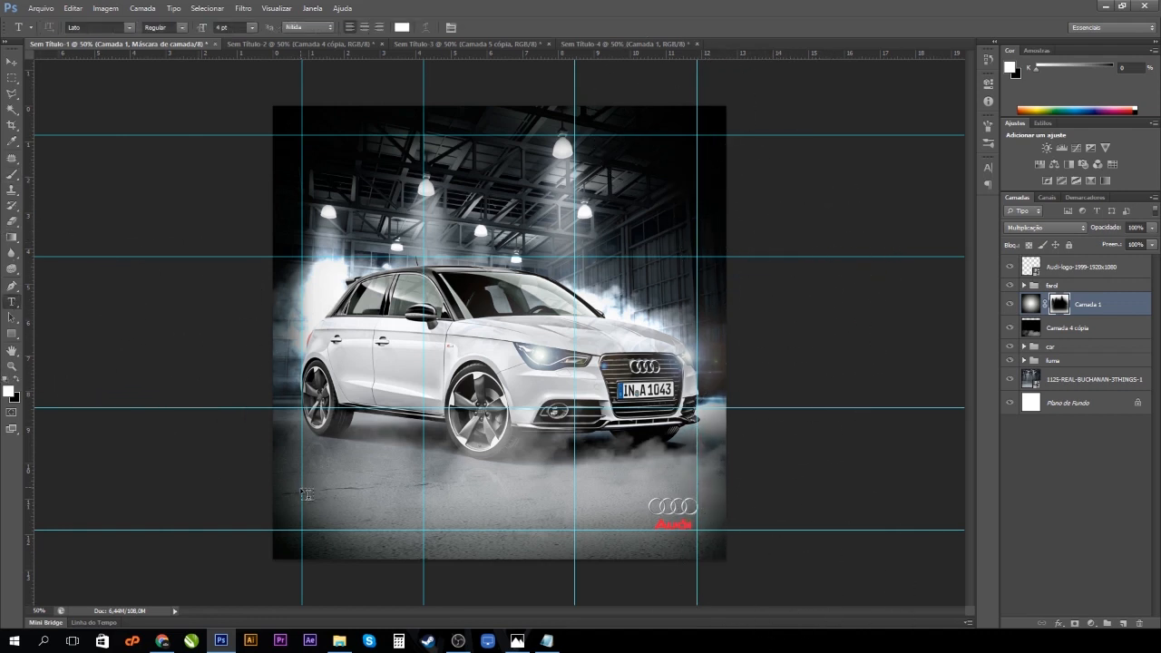
{"action": "left_click_drag", "start_coordinate": [313, 490], "coordinate": [495, 537]}
{"action": "mouse_move", "coordinate": [549, 645]}
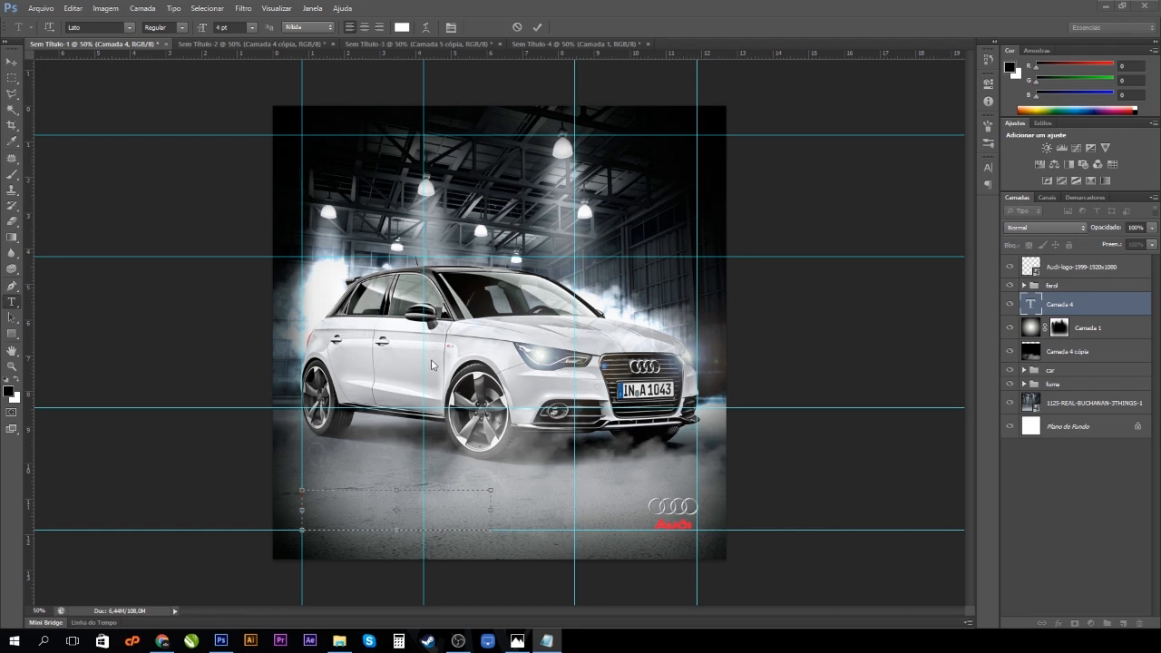
{"action": "left_click", "coordinate": [335, 500]}
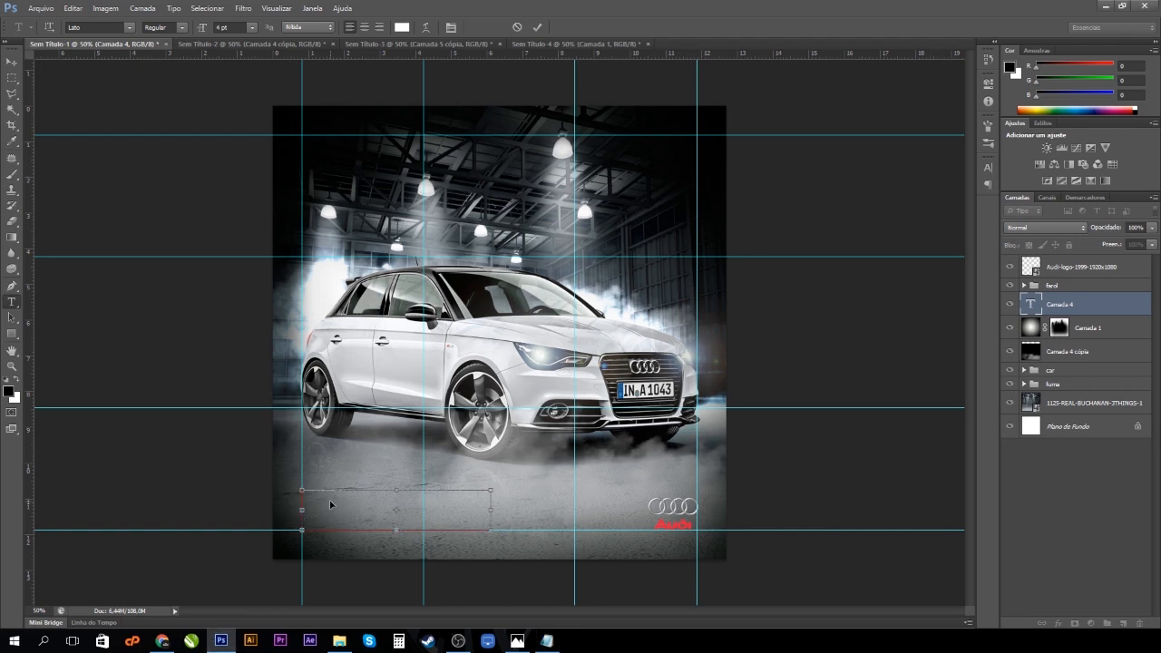
{"action": "type", "text": "Em design gráfico e editoração, Lorem ipsum é um texto utilizado para preencher o espaço de texto em publicações e testar aspectos visuais, com a finalidade de verificar o layout, tipografia e formatação antes de utilizar conteúdo real."}
Set the font size of the whole paragraph to 6 pt.
{"action": "key", "text": "ctrl+a"}
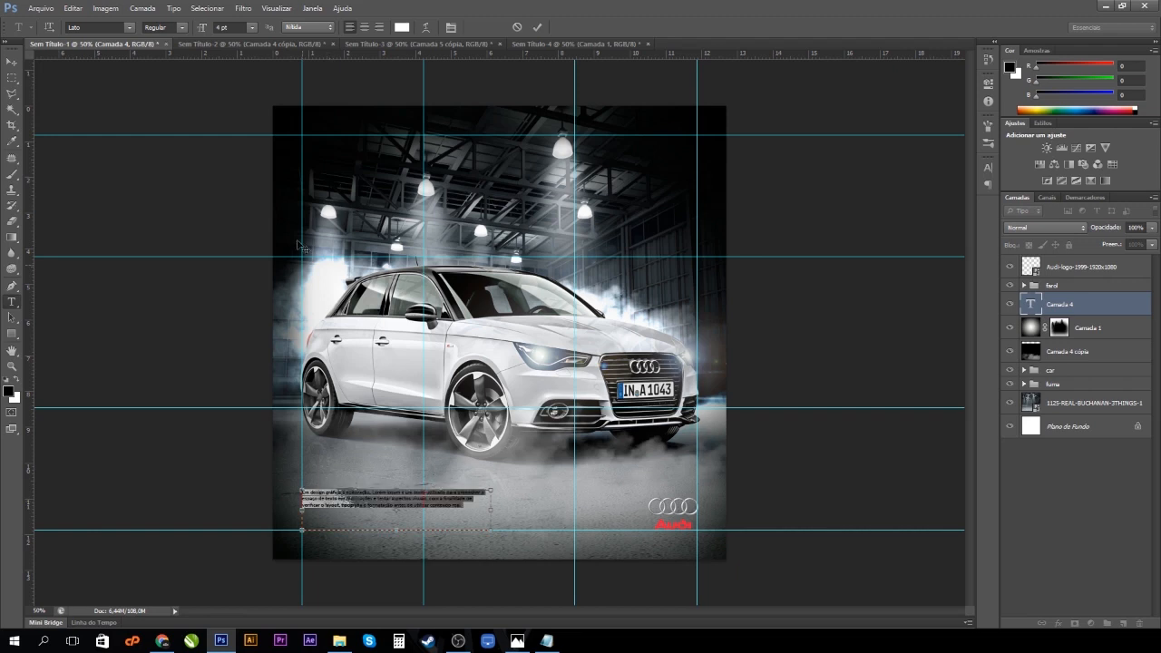
{"action": "left_click", "coordinate": [199, 27]}
{"action": "type", "text": "6"}
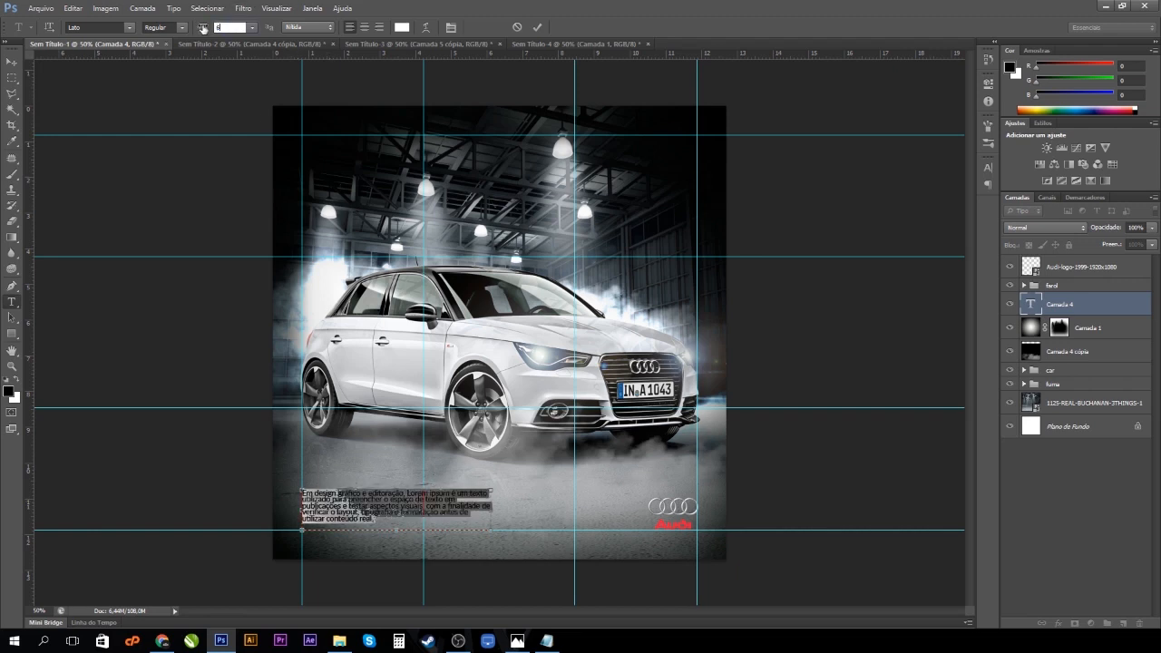
{"action": "key", "text": "Return"}
Justify the paragraph with its last line left-aligned.
{"action": "left_click", "coordinate": [987, 168]}
{"action": "left_click", "coordinate": [895, 159]}
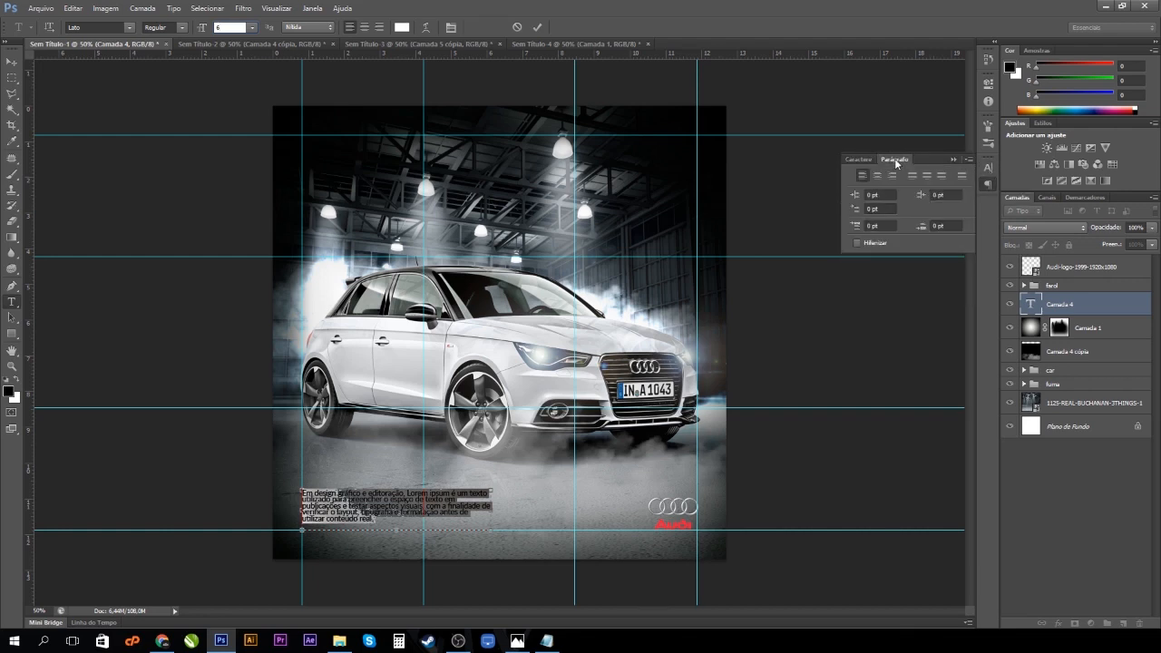
{"action": "left_click", "coordinate": [913, 174]}
{"action": "left_click", "coordinate": [10, 62]}
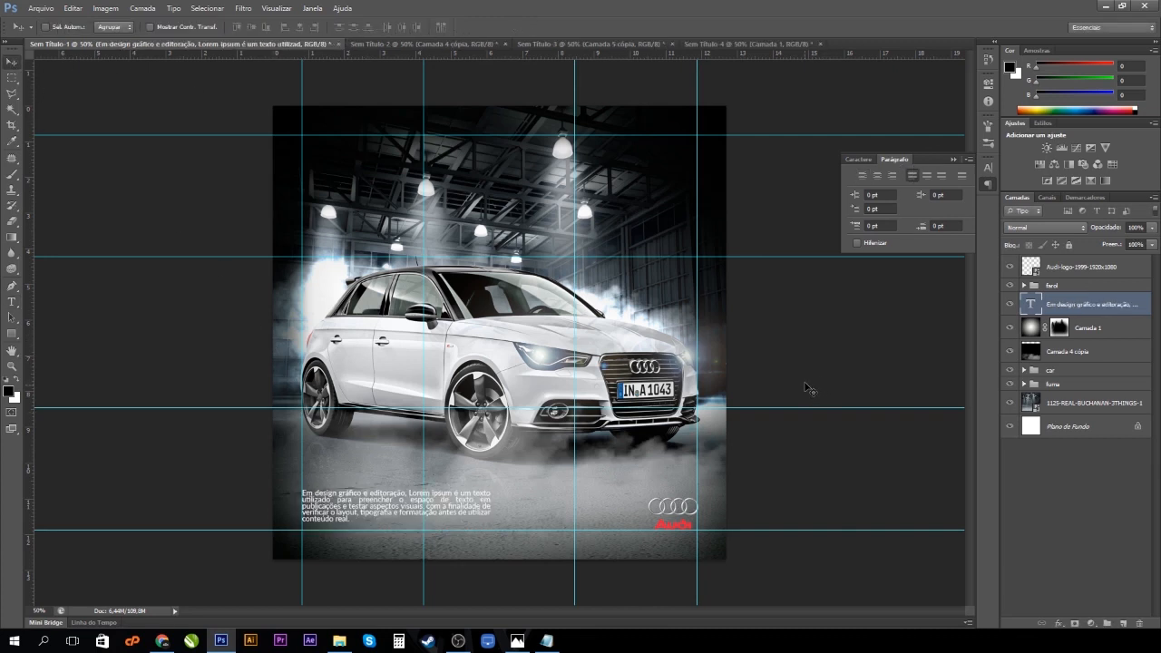
{"action": "left_click", "coordinate": [954, 159]}
Set the paragraph's font size to 5 pt and move the text down onto the lower horizontal guide.
{"action": "double_click", "coordinate": [1031, 304]}
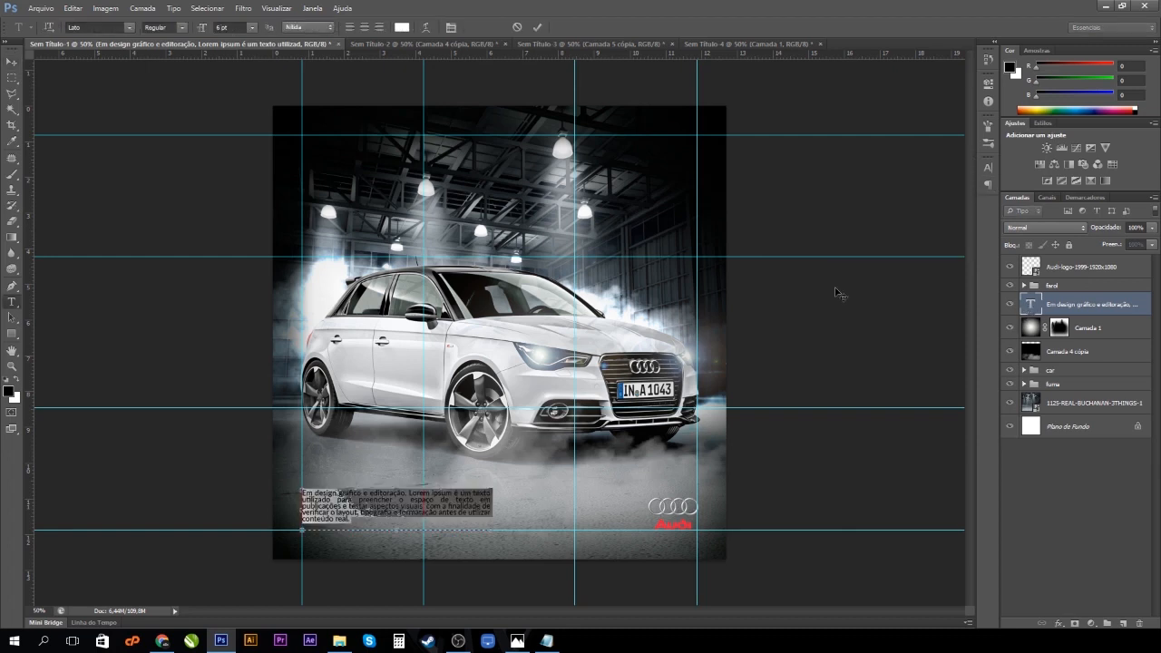
{"action": "double_click", "coordinate": [238, 27]}
{"action": "type", "text": "5"}
{"action": "key", "text": "Return"}
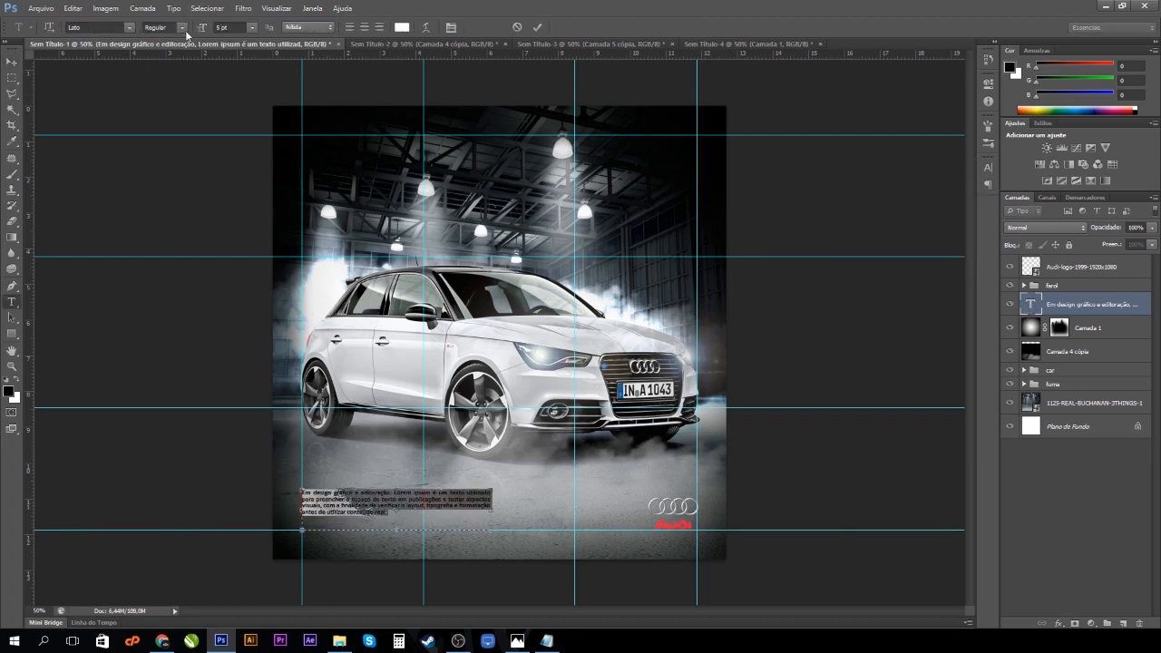
{"action": "left_click", "coordinate": [12, 61]}
{"action": "left_click_drag", "start_coordinate": [446, 510], "coordinate": [450, 526]}
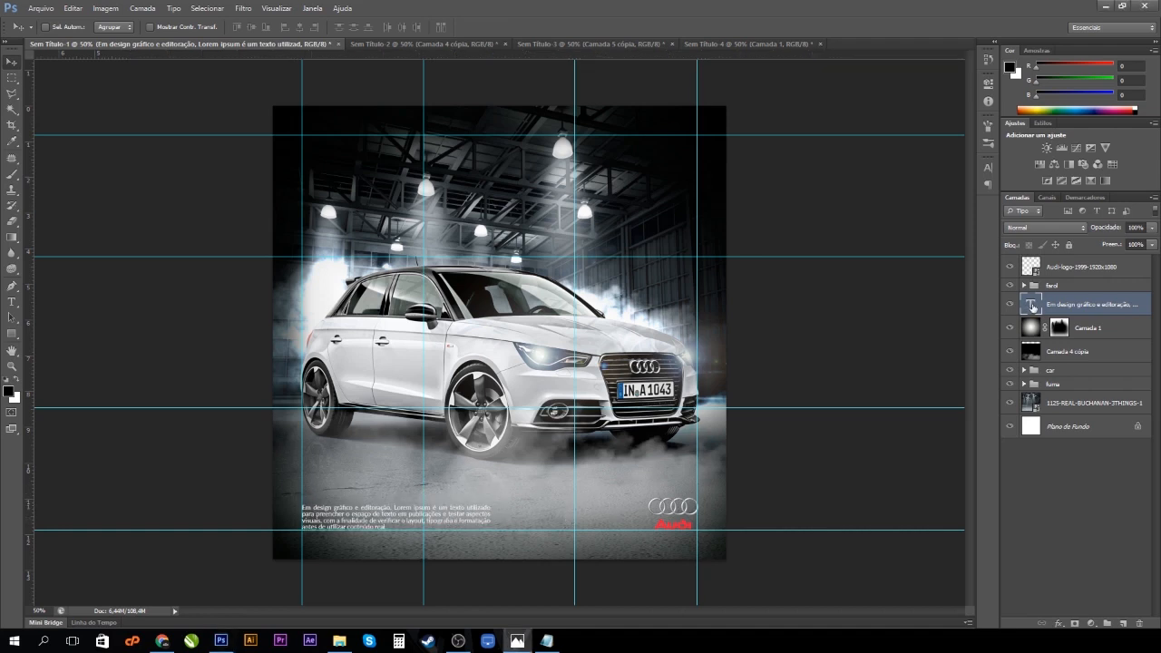
Narrow the paragraph's text box so the text wraps onto five lines.
{"action": "double_click", "coordinate": [485, 530]}
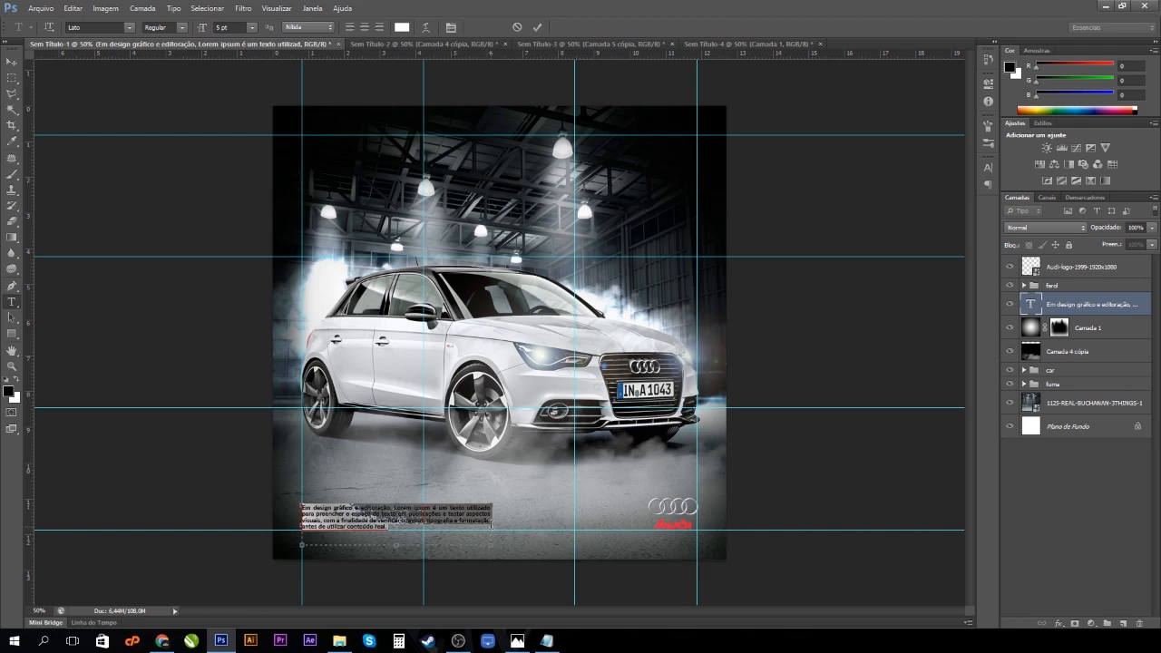
{"action": "left_click_drag", "start_coordinate": [491, 526], "coordinate": [457, 526]}
{"action": "left_click_drag", "start_coordinate": [458, 525], "coordinate": [457, 524]}
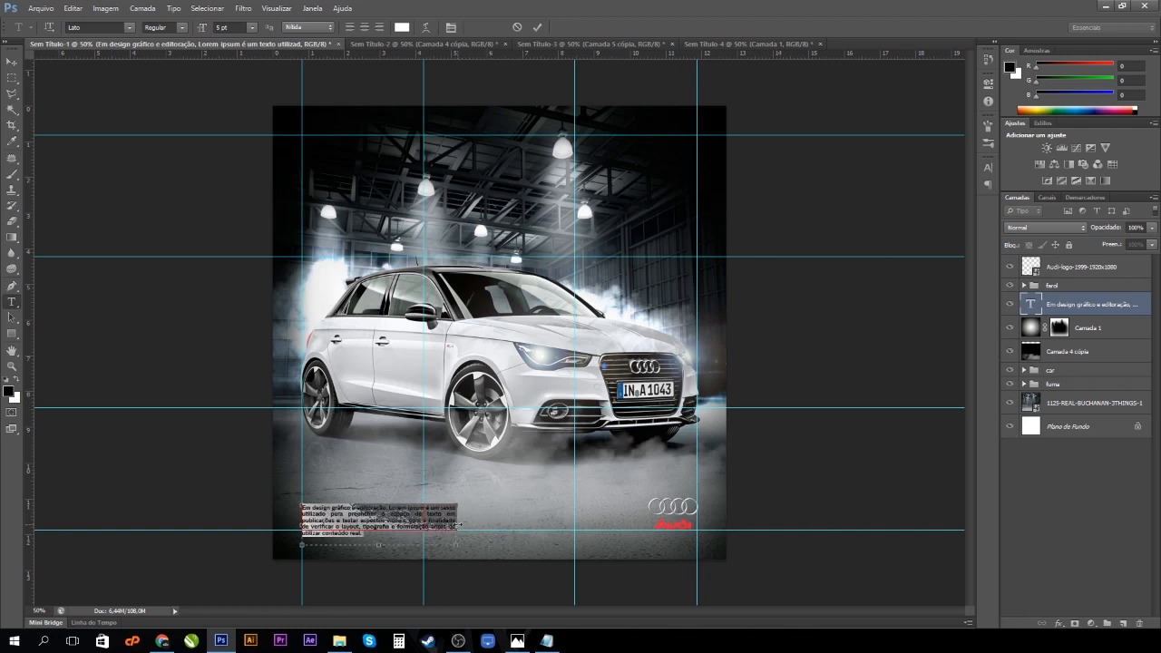
{"action": "key", "text": "ctrl+Return"}
{"action": "key", "text": "v"}
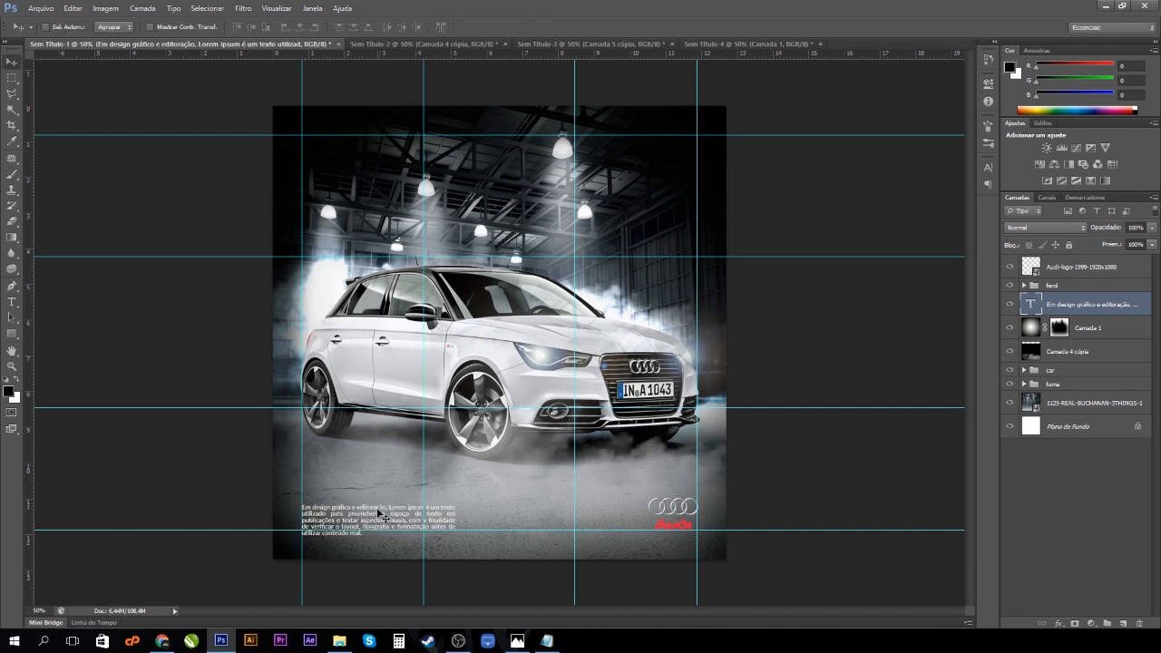
Widen the paragraph's text box slightly so the text fits on four lines.
{"action": "double_click", "coordinate": [1030, 305]}
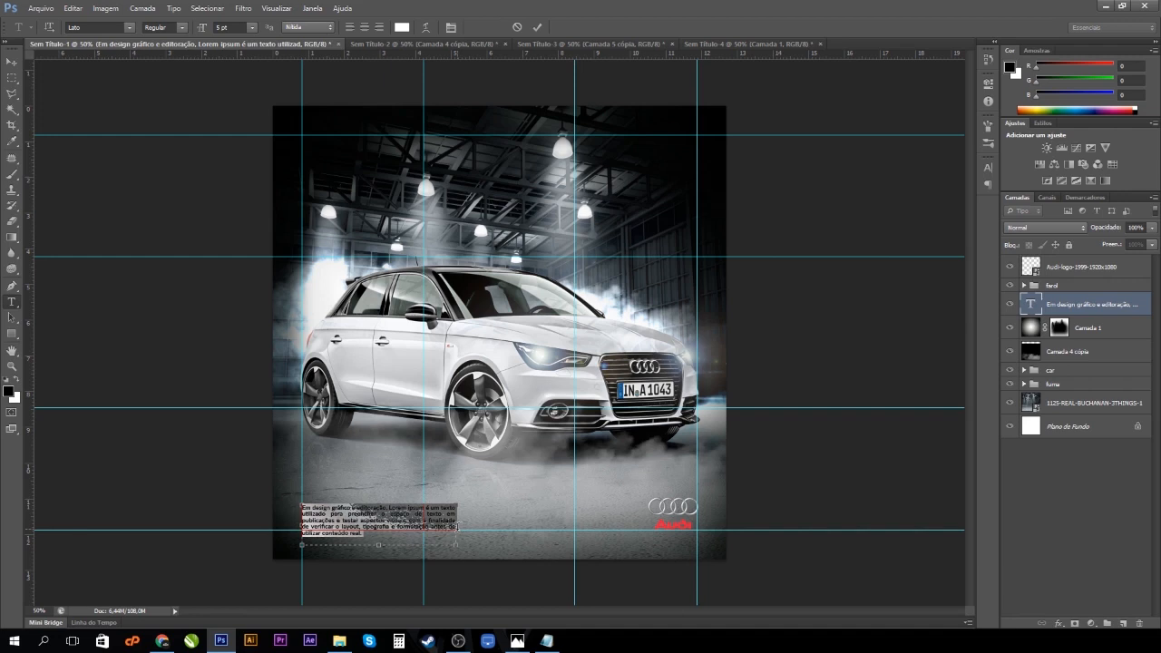
{"action": "mouse_move", "coordinate": [460, 528]}
{"action": "left_mouse_down"}
{"action": "mouse_move", "coordinate": [488, 525]}
{"action": "mouse_move", "coordinate": [474, 524]}
{"action": "left_mouse_up"}
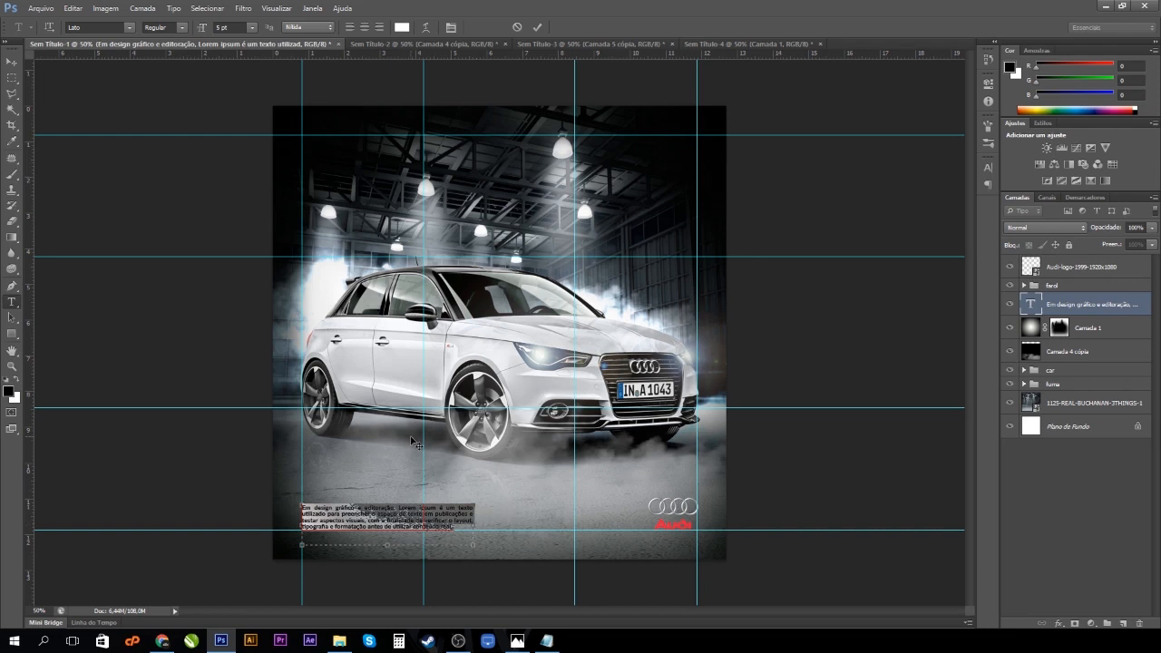
{"action": "key", "text": "ctrl+Return"}
{"action": "key", "text": "v"}
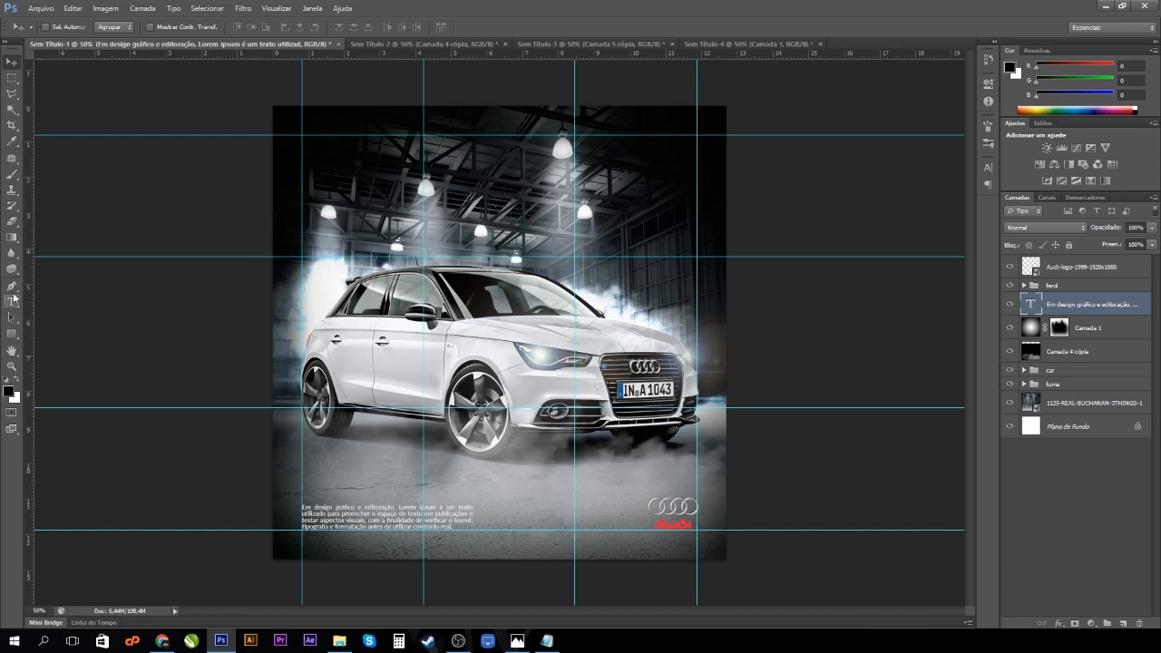
Draw a vertical white divider line 2 px thick and about 165 px tall just to the left of the Audi logo.
{"action": "left_click", "coordinate": [13, 334]}
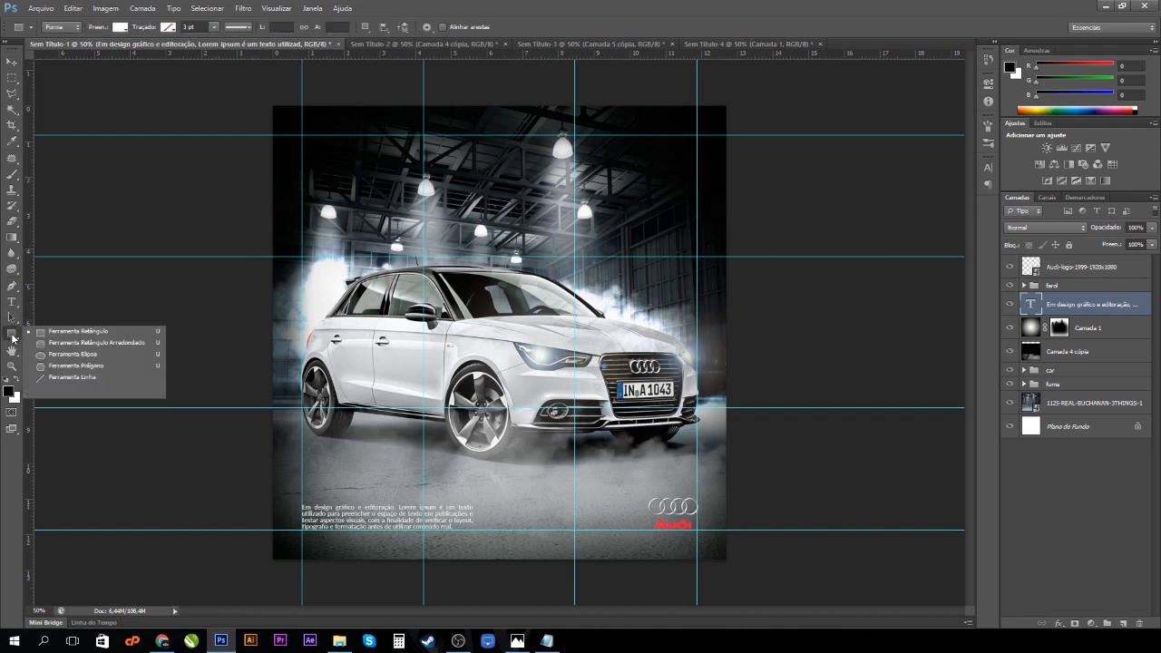
{"action": "left_click", "coordinate": [46, 376]}
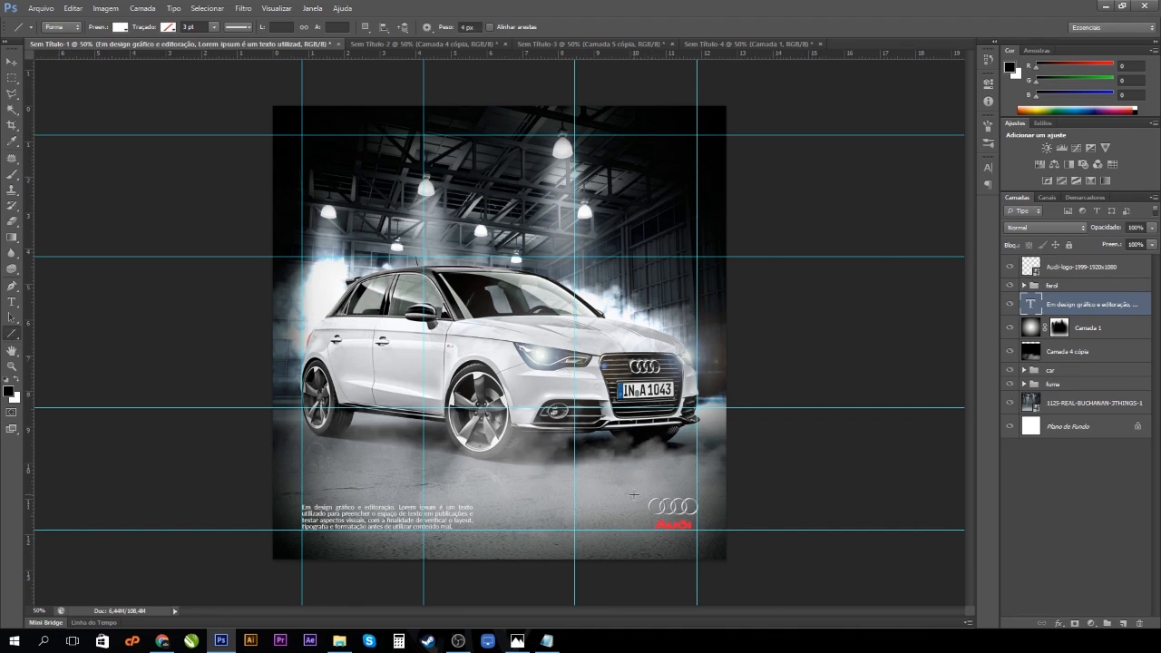
{"action": "left_click_drag", "start_coordinate": [632, 491], "coordinate": [632, 549]}
{"action": "key", "text": "ctrl+z"}
{"action": "left_click", "coordinate": [466, 28]}
{"action": "type", "text": "4"}
{"action": "key", "text": "Return"}
{"action": "left_click_drag", "start_coordinate": [627, 490], "coordinate": [633, 540]}
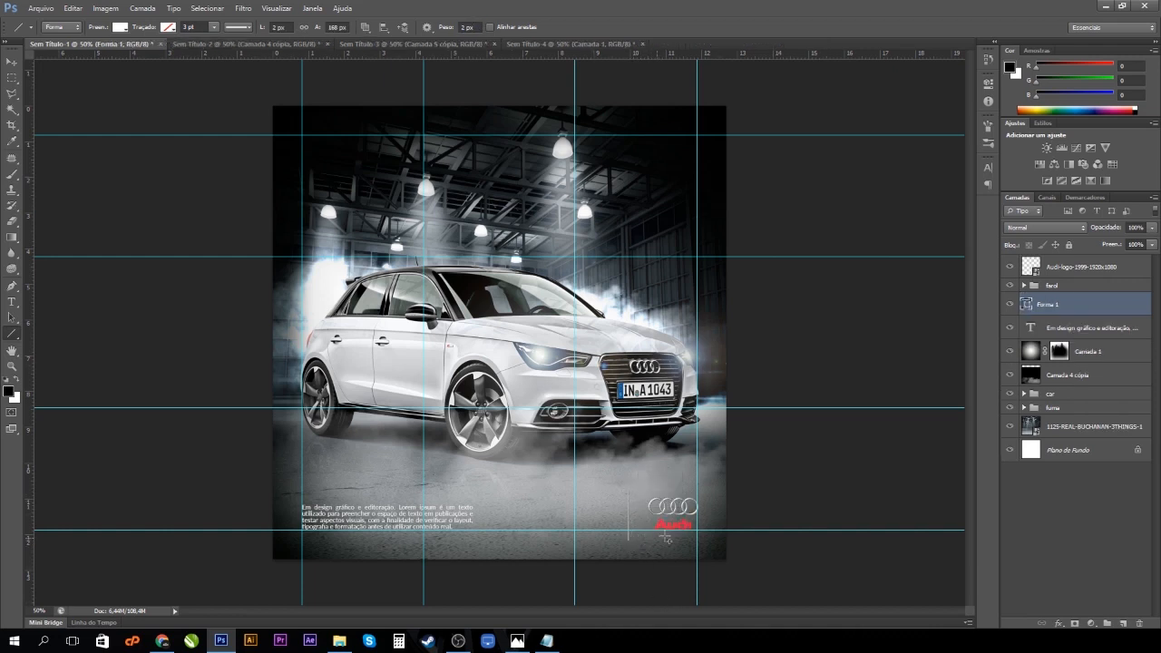
Change the divider line's fill from white to a light gray.
{"action": "left_click", "coordinate": [1068, 334]}
{"action": "left_click", "coordinate": [1066, 308]}
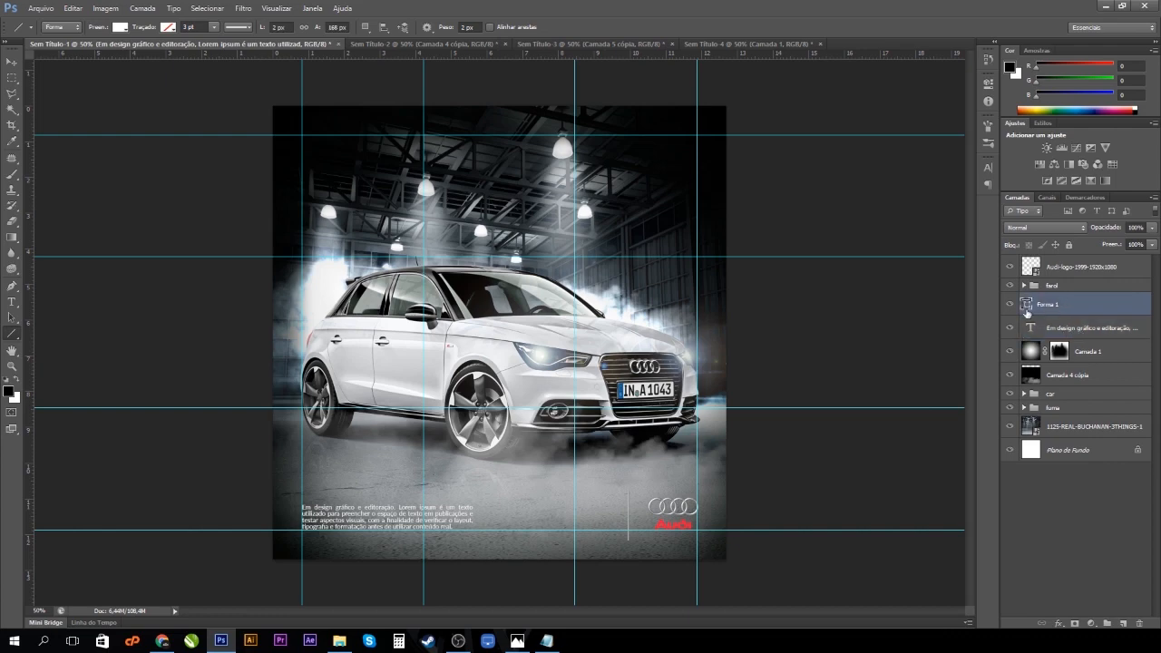
{"action": "double_click", "coordinate": [1026, 305]}
{"action": "left_click", "coordinate": [642, 500]}
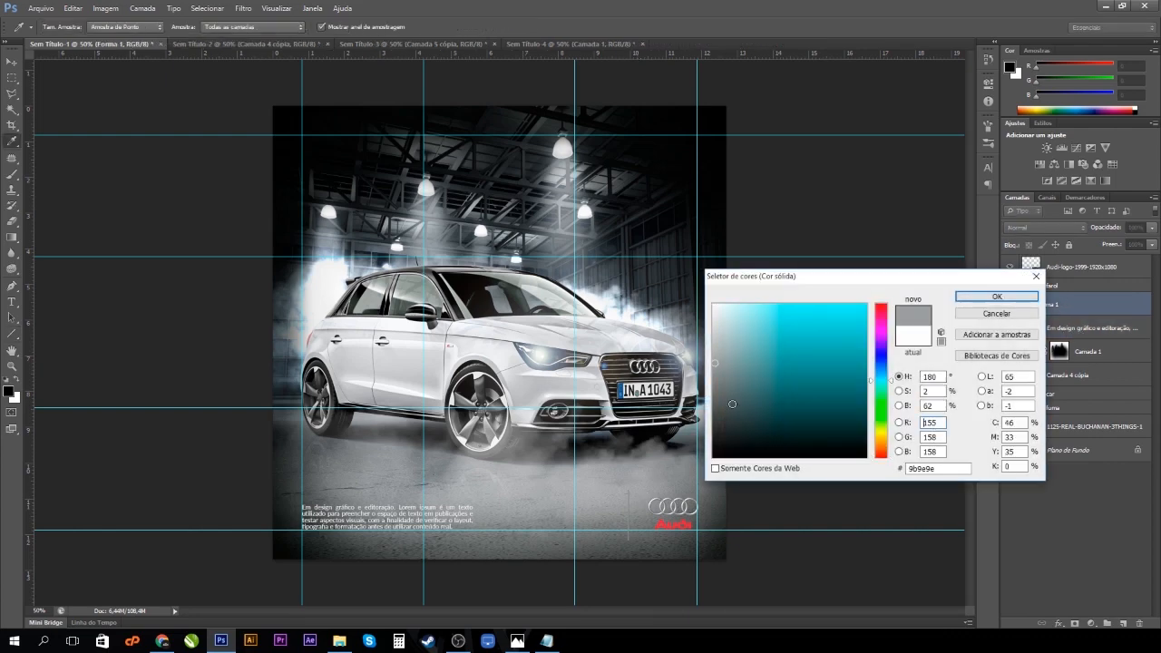
{"action": "left_click_drag", "start_coordinate": [732, 382], "coordinate": [713, 352]}
{"action": "left_click", "coordinate": [996, 297]}
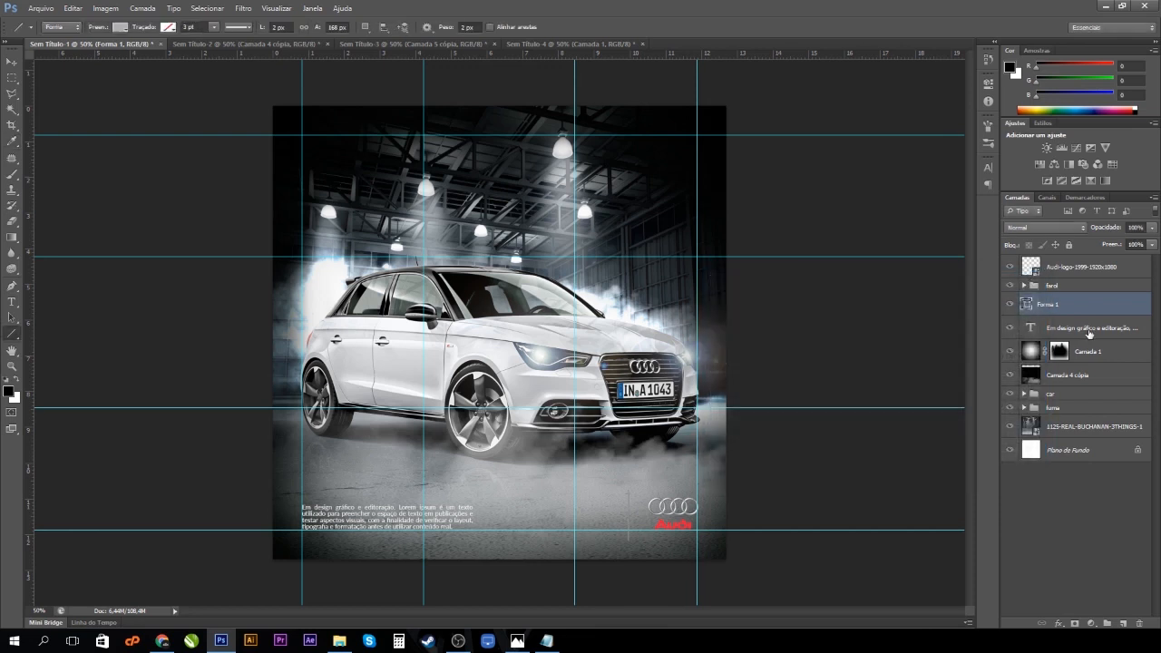
Set the divider line's fill to gray 999999.
{"action": "left_click", "coordinate": [1090, 328]}
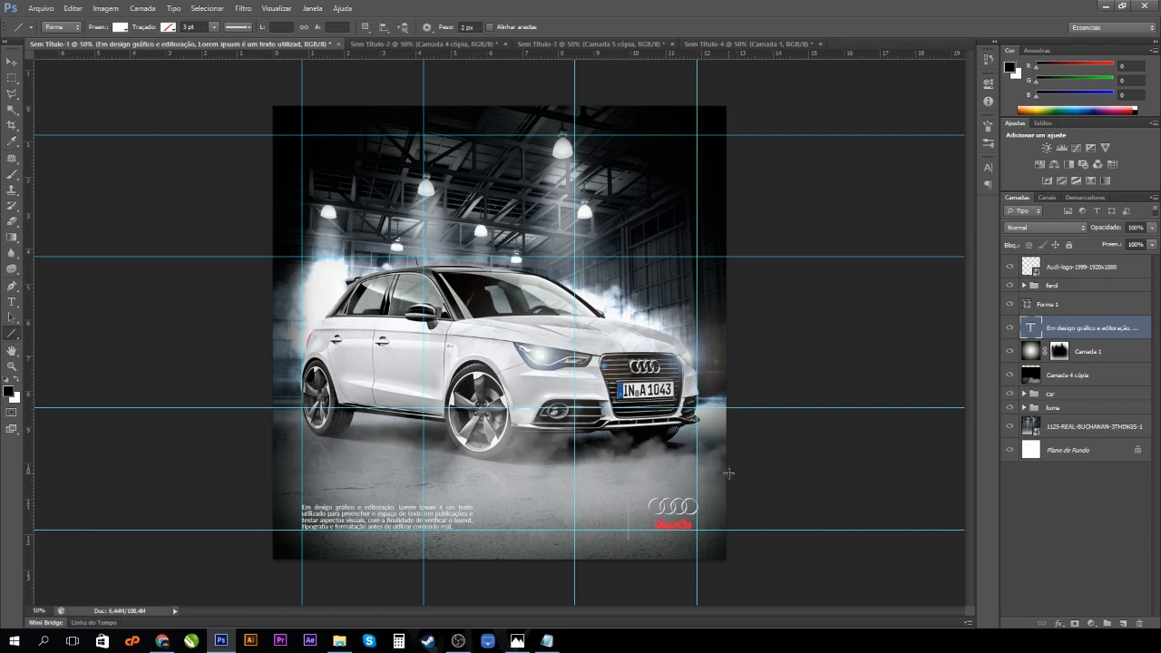
{"action": "double_click", "coordinate": [1028, 306]}
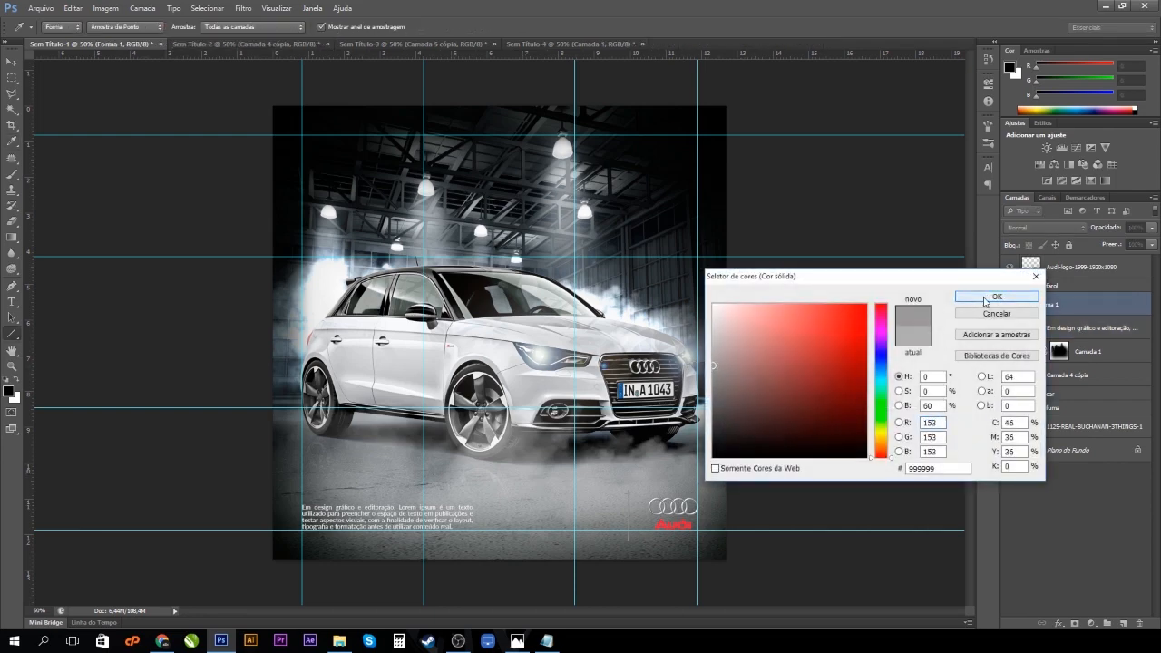
{"action": "left_click", "coordinate": [996, 296]}
{"action": "left_click", "coordinate": [1080, 286]}
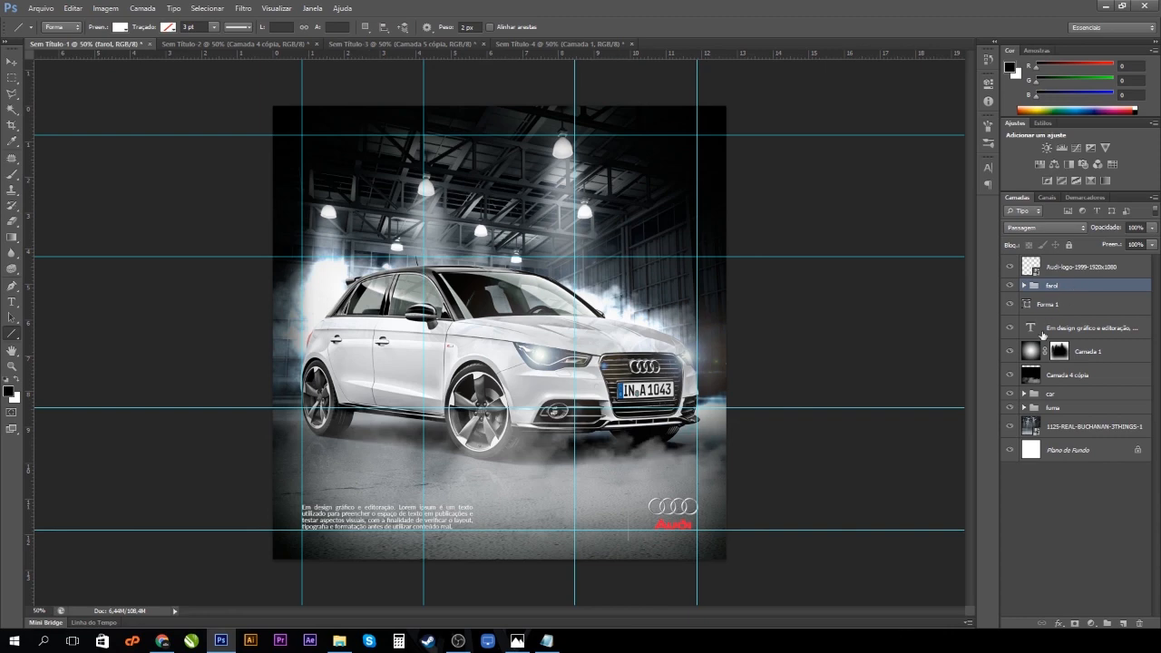
{"action": "left_click", "coordinate": [1080, 306]}
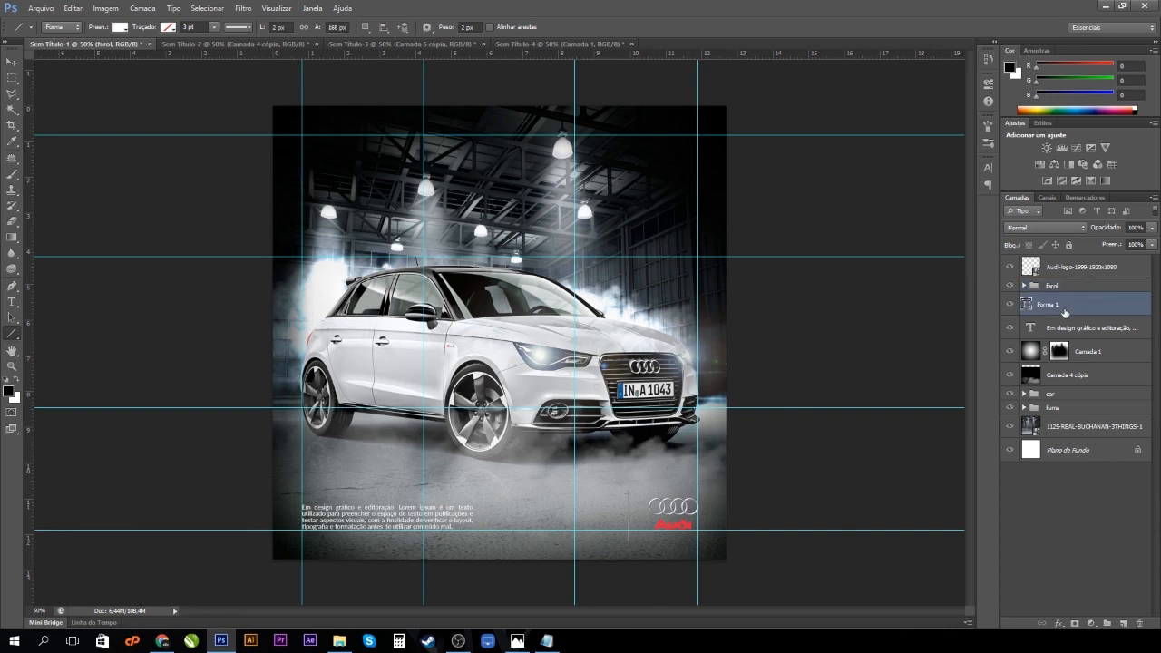
Duplicate the divider line and move the copy slightly so it sits directly against the original's right side.
{"action": "left_click", "coordinate": [12, 62]}
{"action": "scroll", "coordinate": [649, 540], "scroll_direction": "up", "scroll_amount": 5}
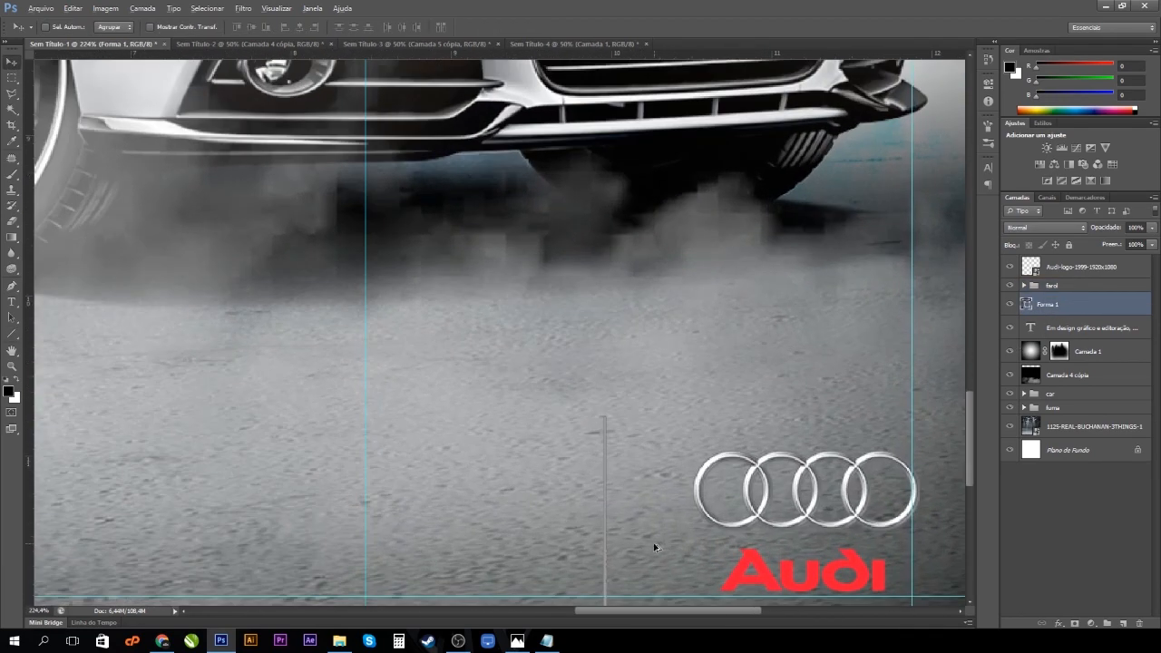
{"action": "scroll", "coordinate": [654, 547], "scroll_direction": "up", "scroll_amount": 2}
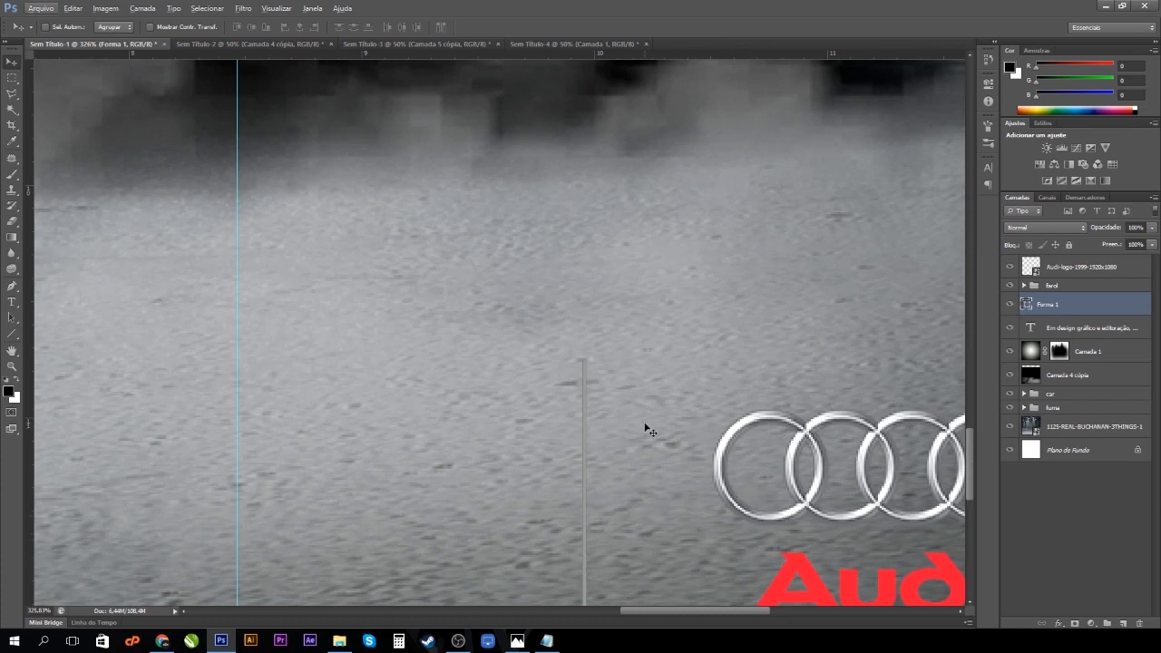
{"action": "left_click", "coordinate": [1090, 308]}
{"action": "key", "text": "ctrl+j"}
{"action": "left_click_drag", "start_coordinate": [630, 441], "coordinate": [640, 441]}
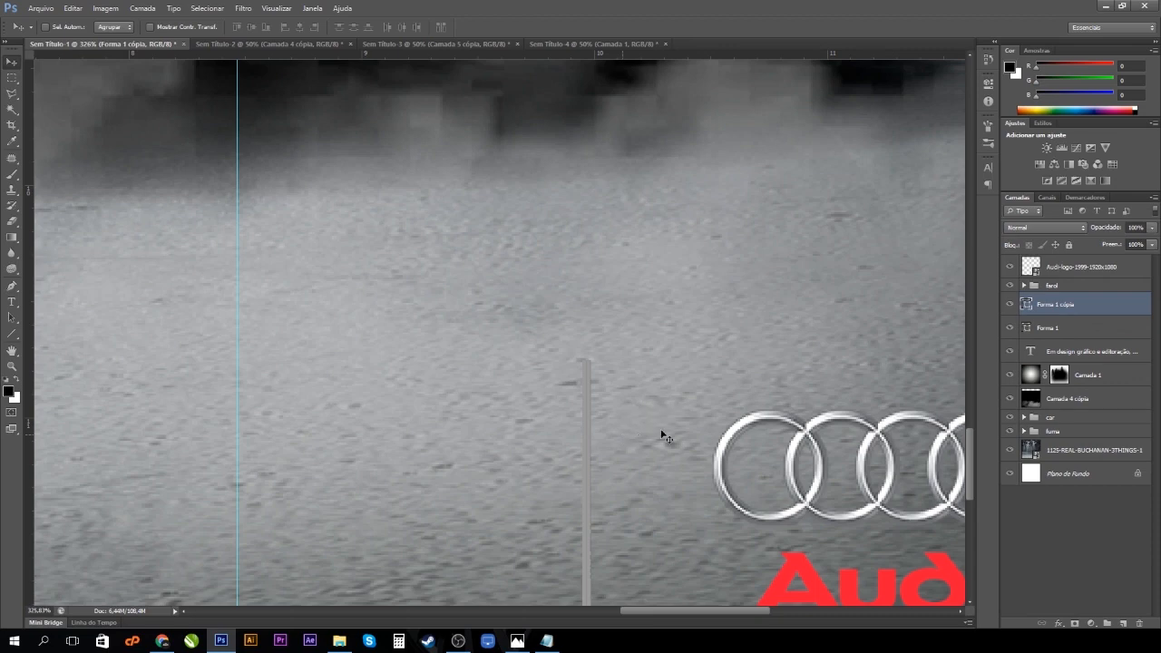
Change the copied divider line's fill to a lighter, slightly pinkish gray.
{"action": "double_click", "coordinate": [1032, 305]}
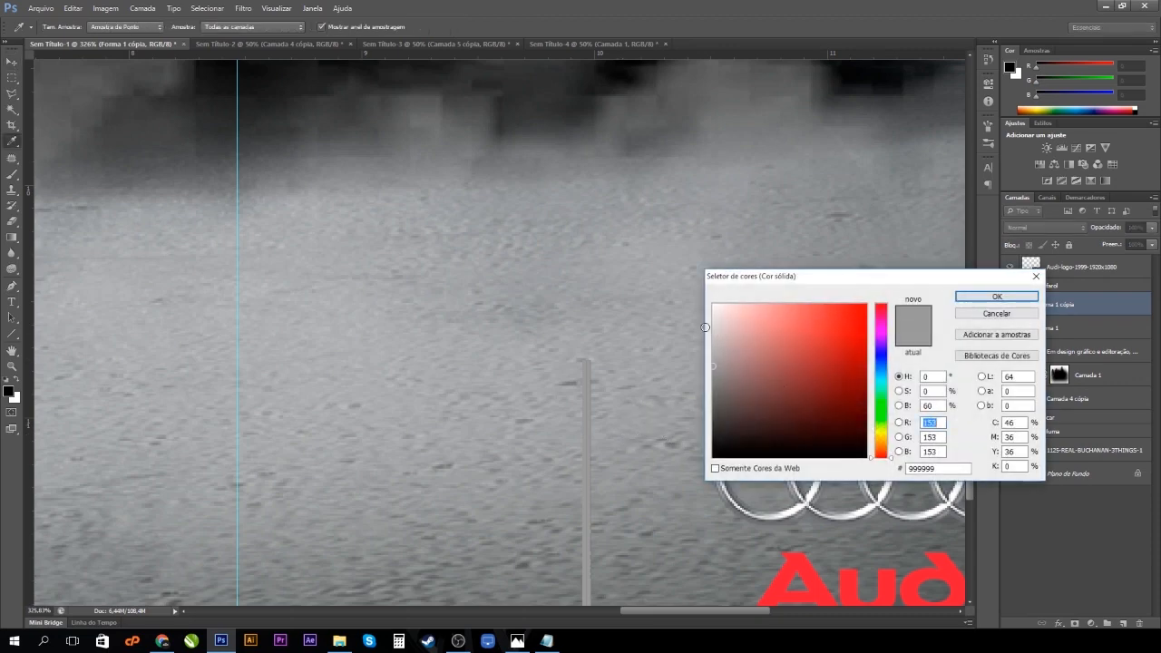
{"action": "left_click", "coordinate": [996, 297]}
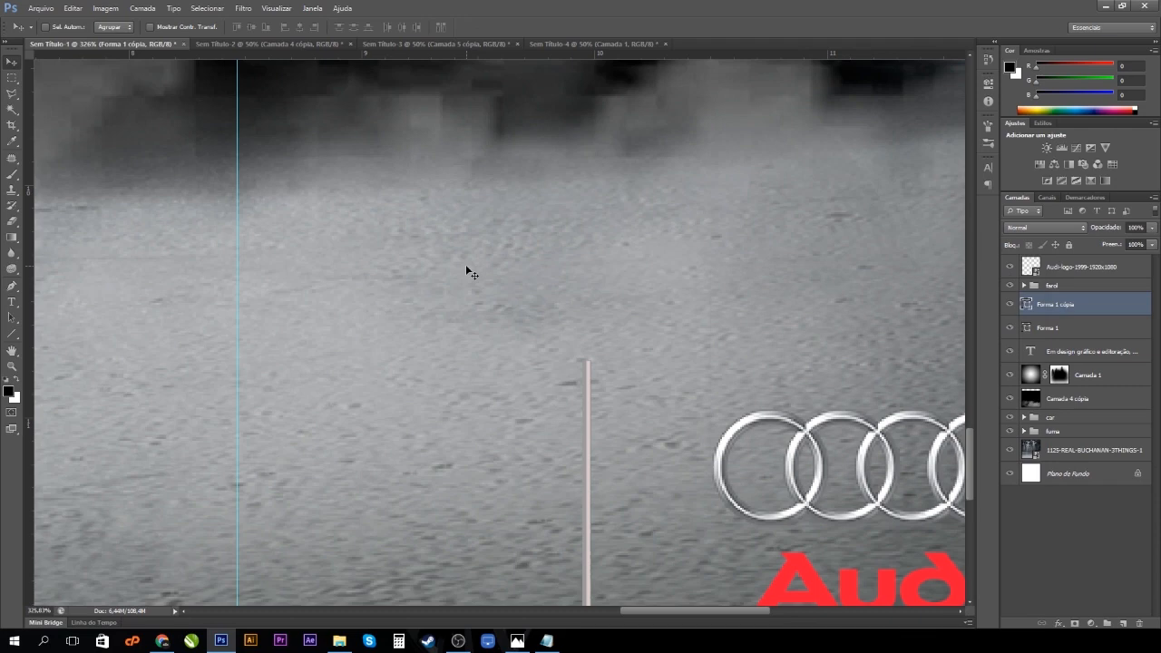
{"action": "key", "text": "ctrl+1"}
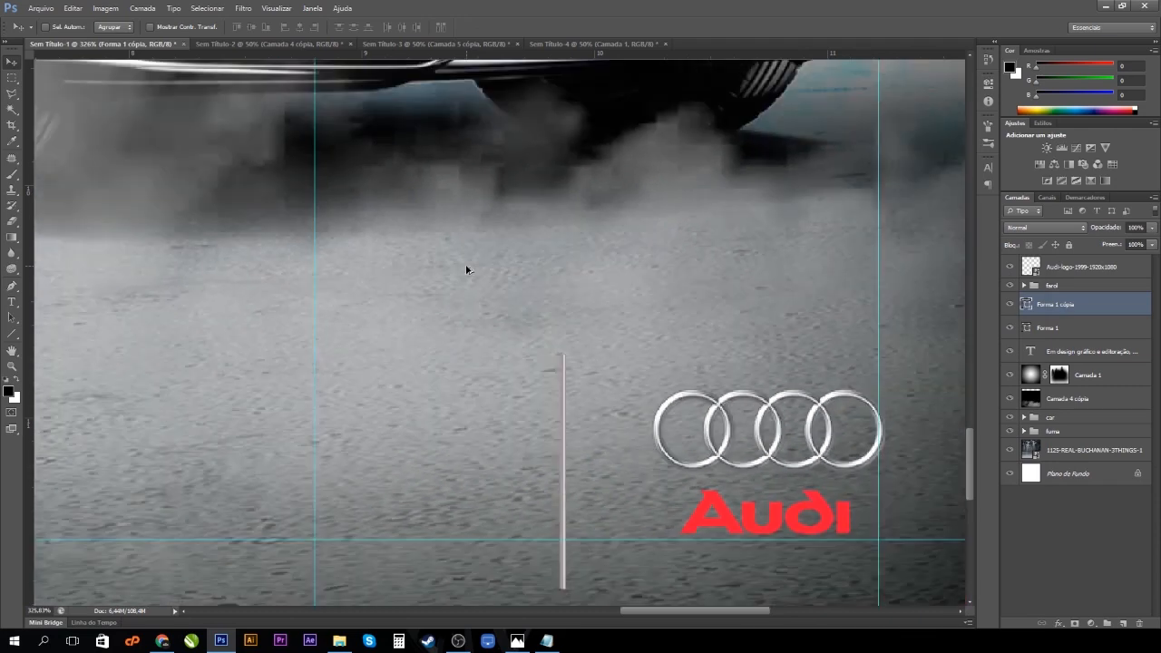
{"action": "key", "text": "ctrl+0"}
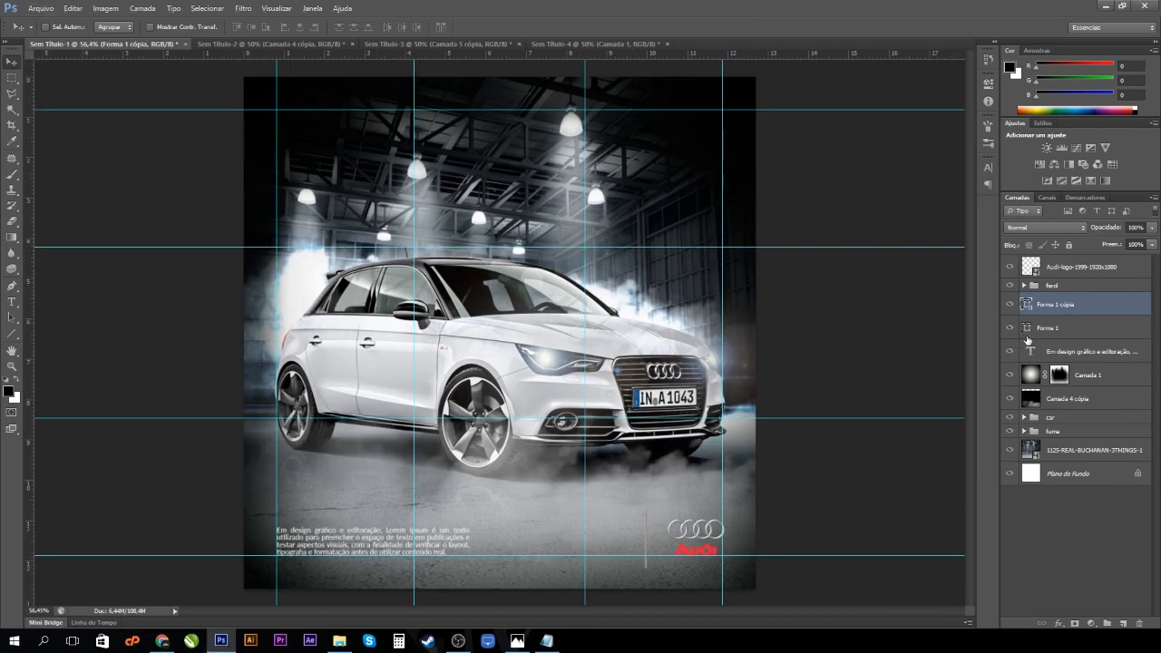
{"action": "left_click", "coordinate": [1072, 286]}
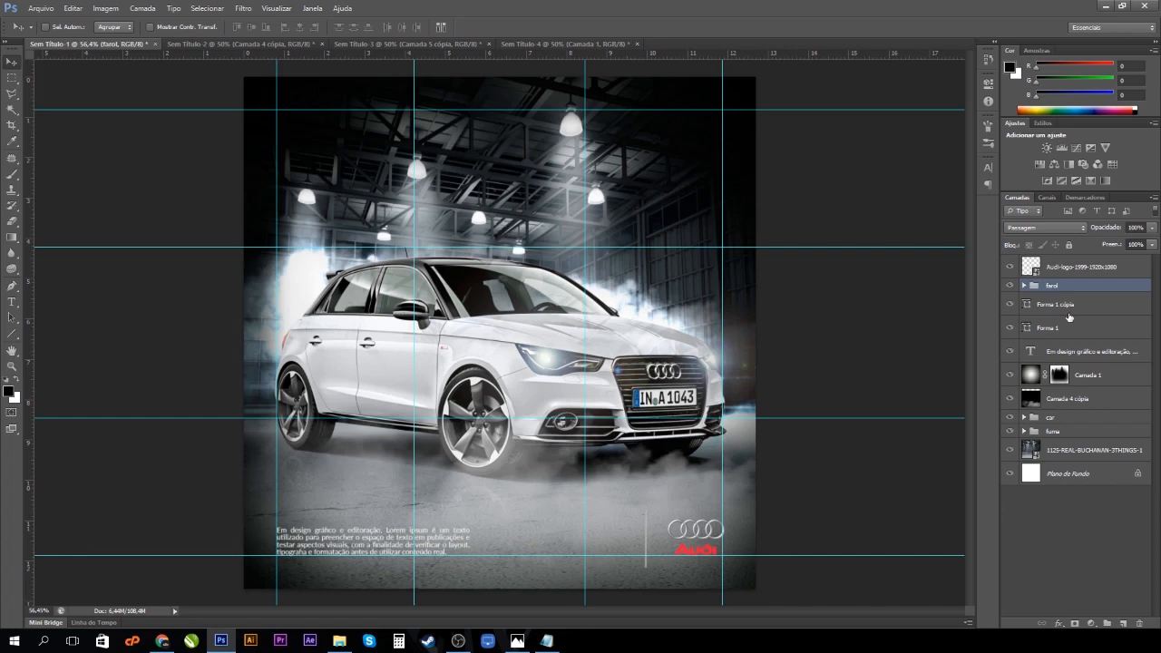
{"action": "left_click", "coordinate": [1057, 309]}
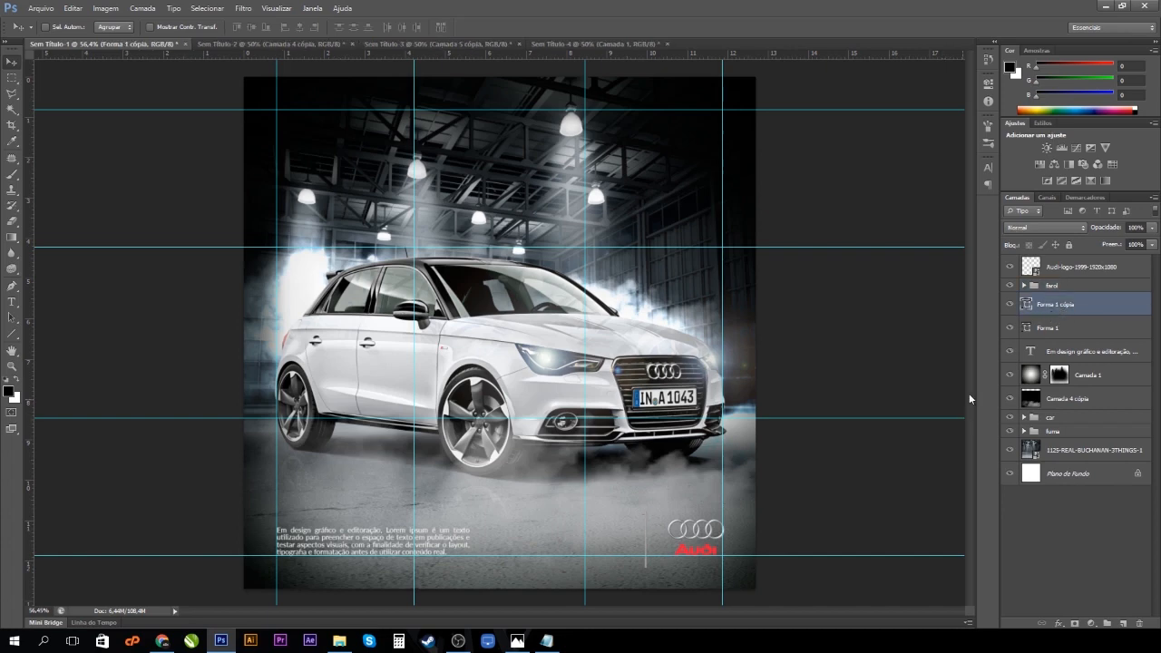
Darken the original divider line's fill to gray 626262.
{"action": "double_click", "coordinate": [1027, 328]}
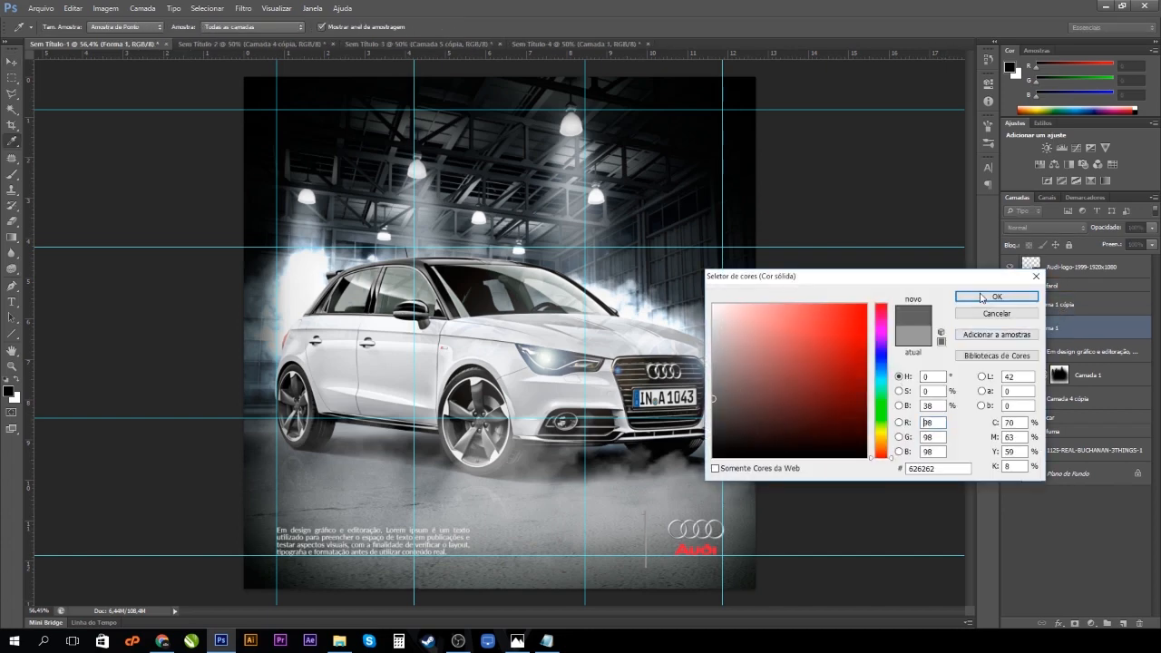
{"action": "left_click", "coordinate": [996, 297]}
{"action": "left_click", "coordinate": [1068, 307]}
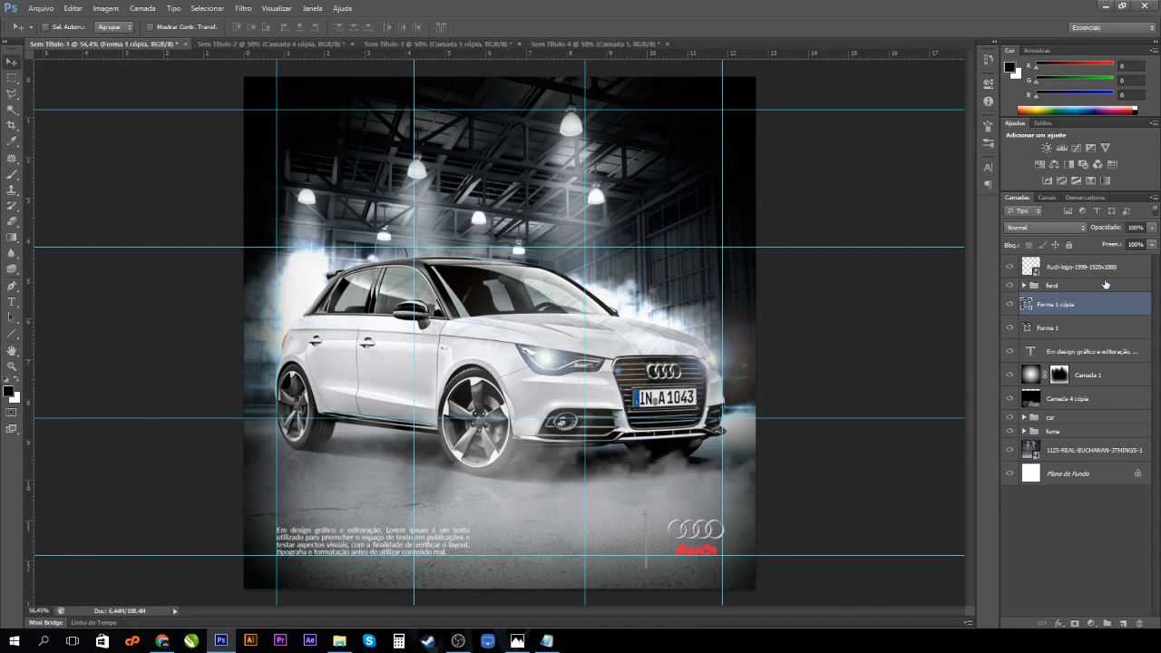
{"action": "left_click", "coordinate": [1105, 284]}
Link the original divider line's layer with its copy's layer.
{"action": "left_click", "coordinate": [1089, 307]}
{"action": "left_click", "coordinate": [1075, 330], "text": "shift"}
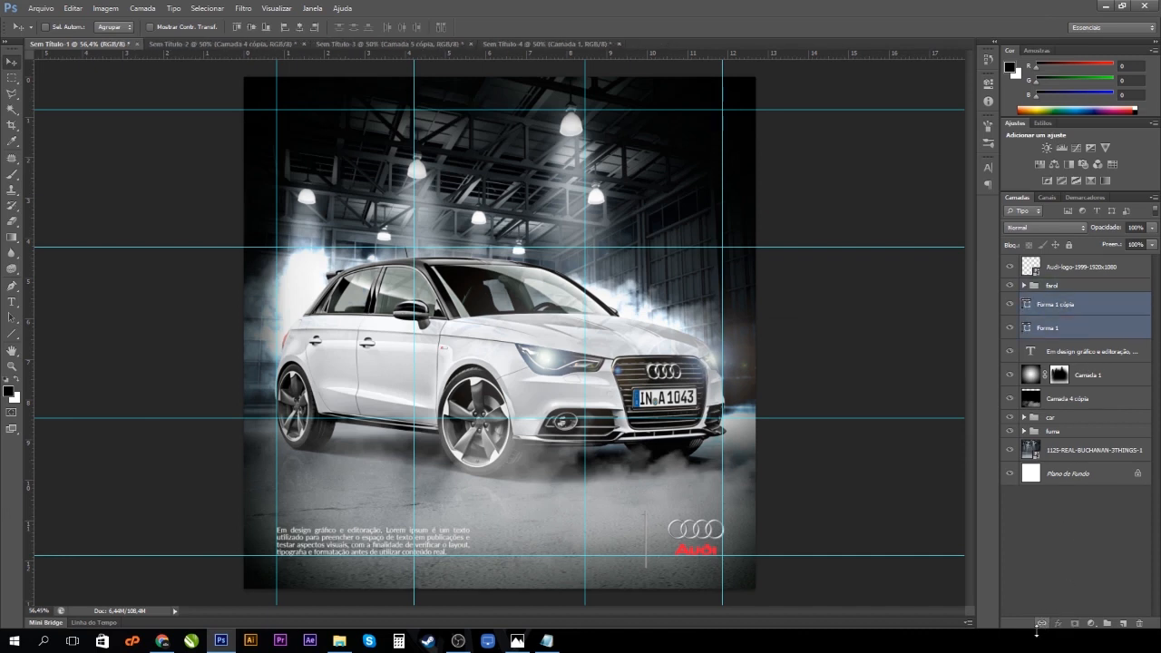
{"action": "left_click", "coordinate": [1041, 624]}
Apply a very slight horizontal Free Transform adjustment to the two linked divider lines.
{"action": "scroll", "coordinate": [646, 556], "scroll_direction": "up", "scroll_amount": 6}
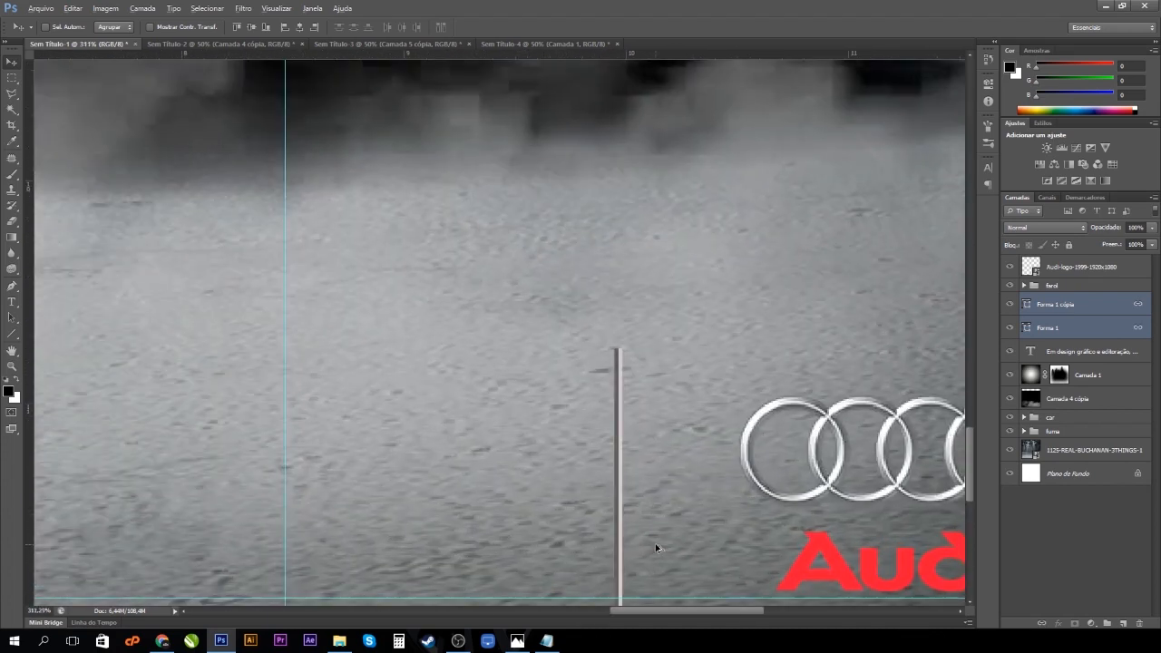
{"action": "key", "text": "ctrl+t"}
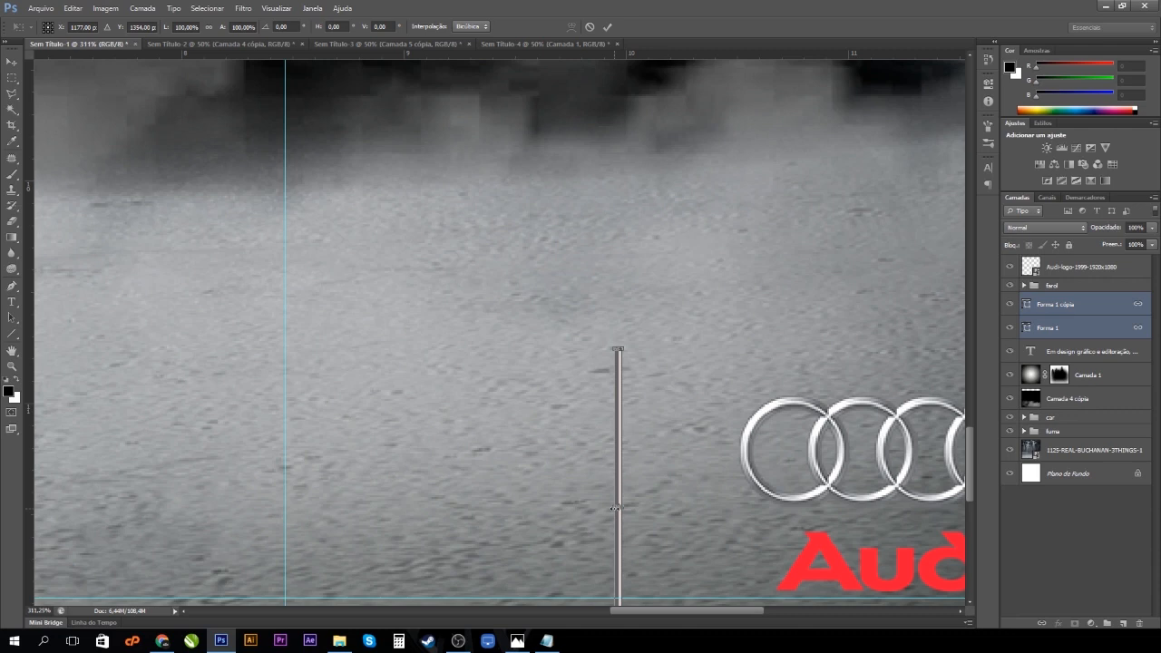
{"action": "left_click_drag", "start_coordinate": [616, 510], "coordinate": [615, 510]}
{"action": "key", "text": "Return"}
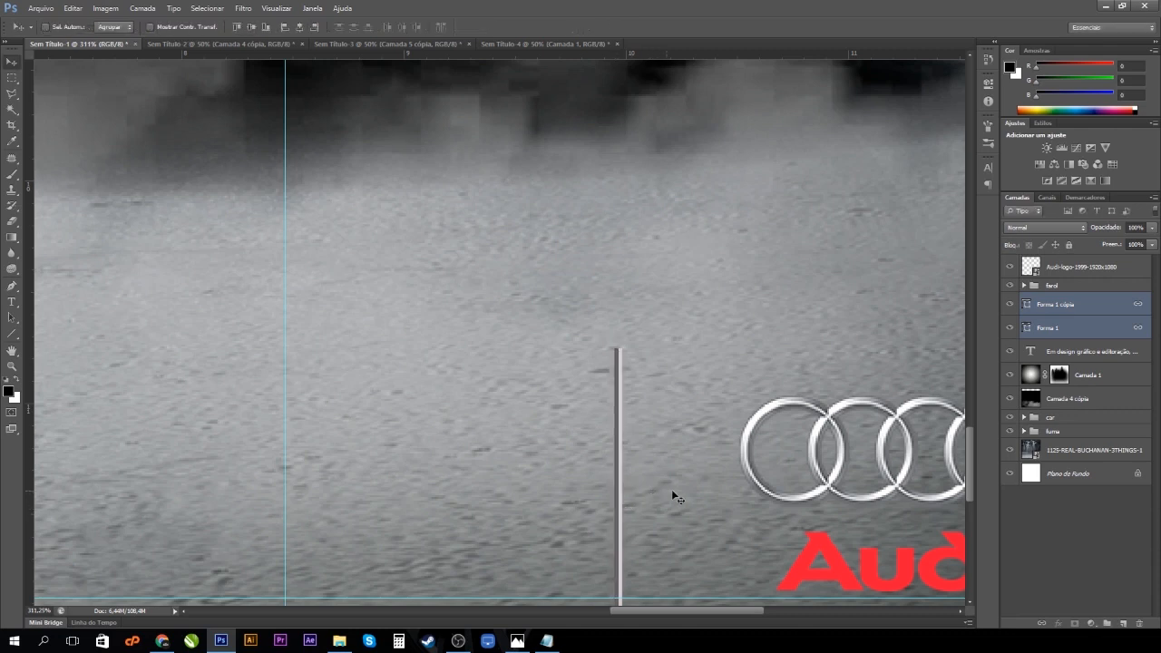
Set the copied divider line's fill to pure white, ffffff.
{"action": "double_click", "coordinate": [1026, 304]}
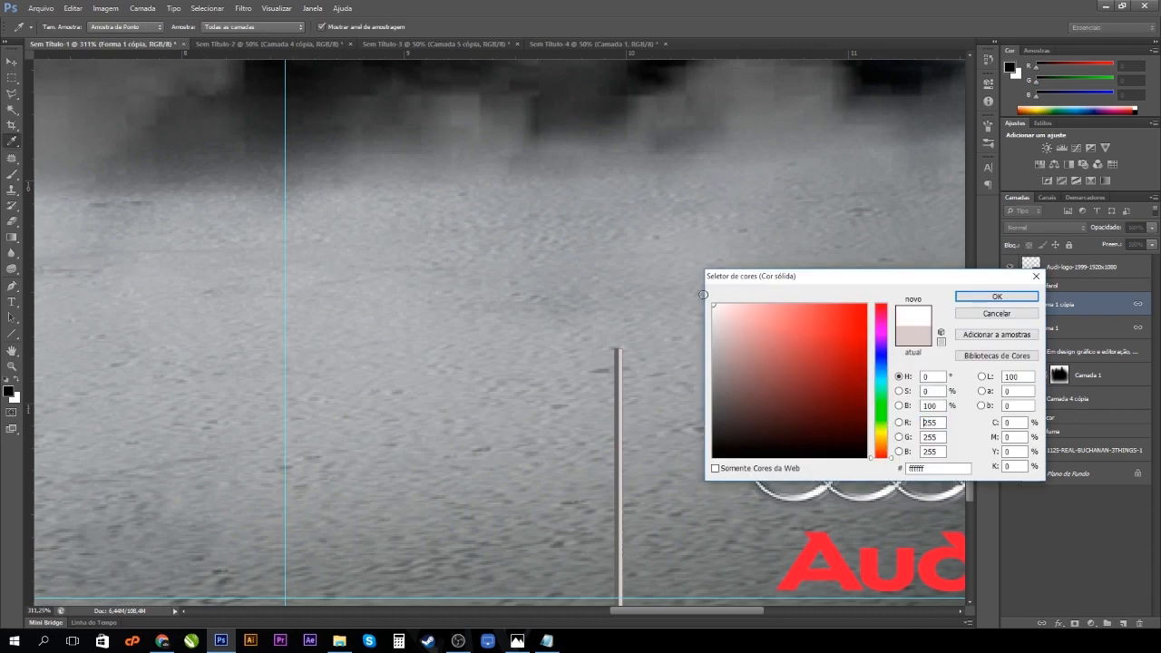
{"action": "left_click", "coordinate": [997, 297]}
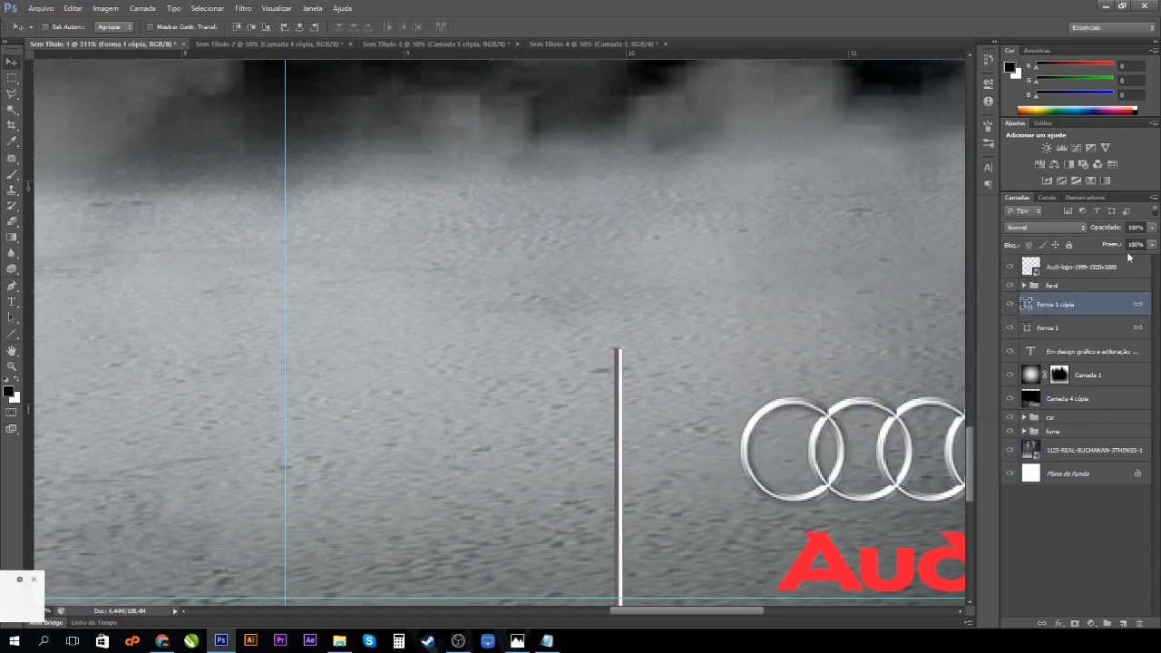
{"action": "left_click", "coordinate": [1075, 328]}
{"action": "key", "text": "ctrl+0"}
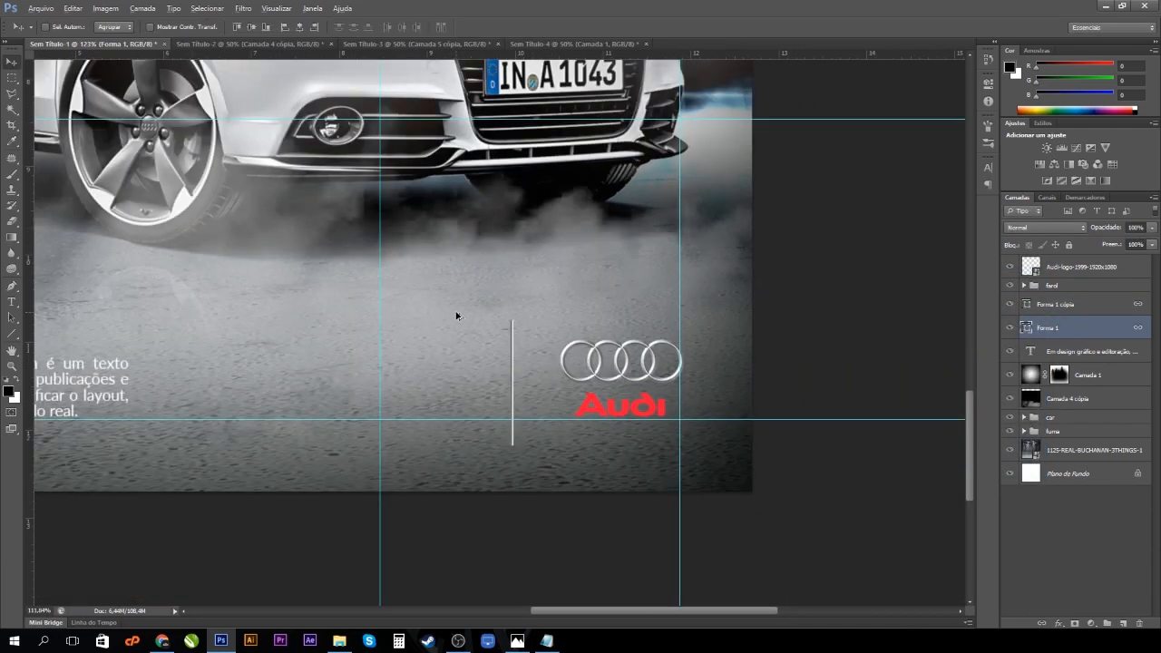
{"action": "scroll", "coordinate": [459, 316], "scroll_direction": "down", "scroll_amount": 1}
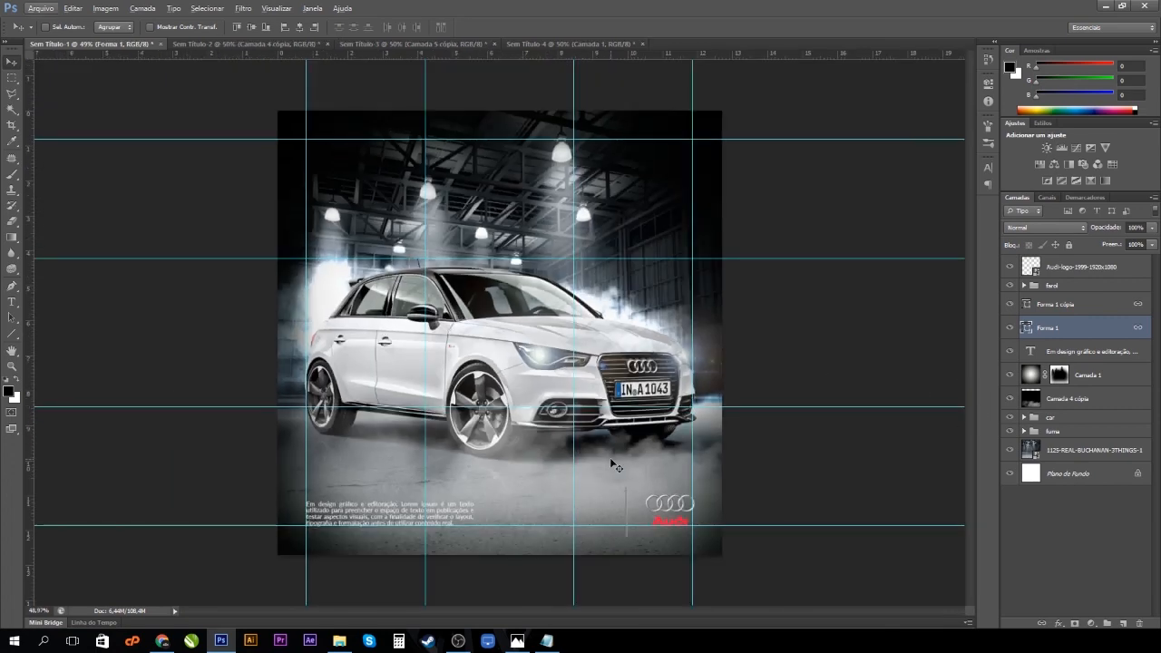
{"action": "scroll", "coordinate": [611, 463], "scroll_direction": "up", "scroll_amount": 5}
{"action": "scroll", "coordinate": [612, 462], "scroll_direction": "down", "scroll_amount": 4}
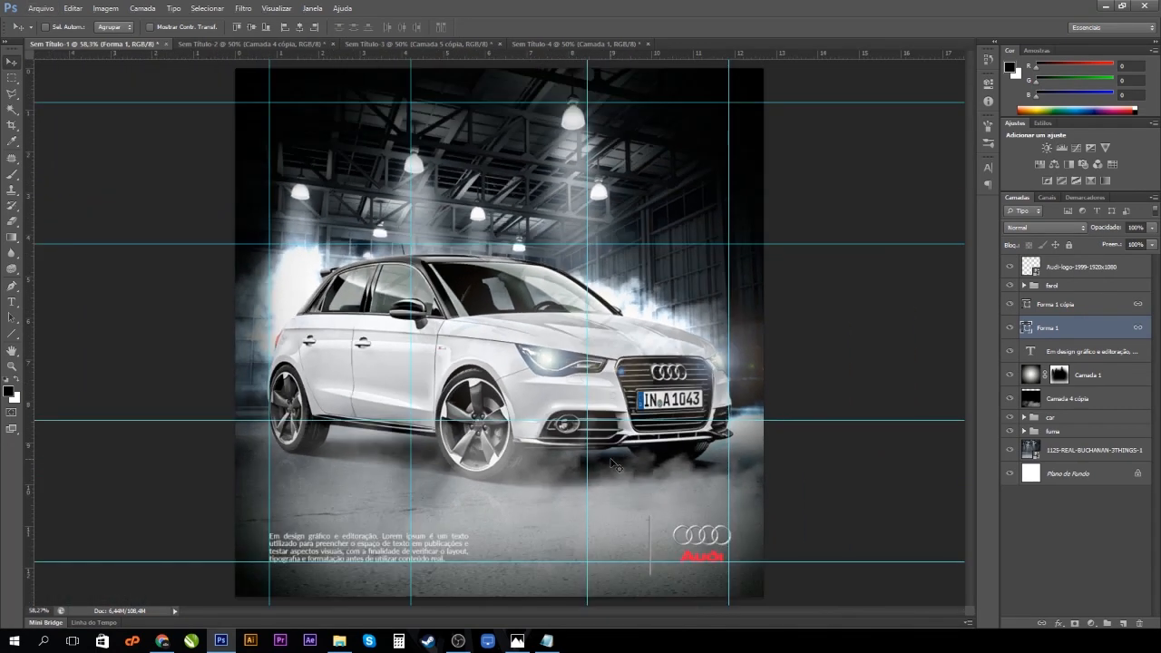
Reduce the opacity of both linked divider line layers to 67%.
{"action": "left_click", "coordinate": [1062, 286]}
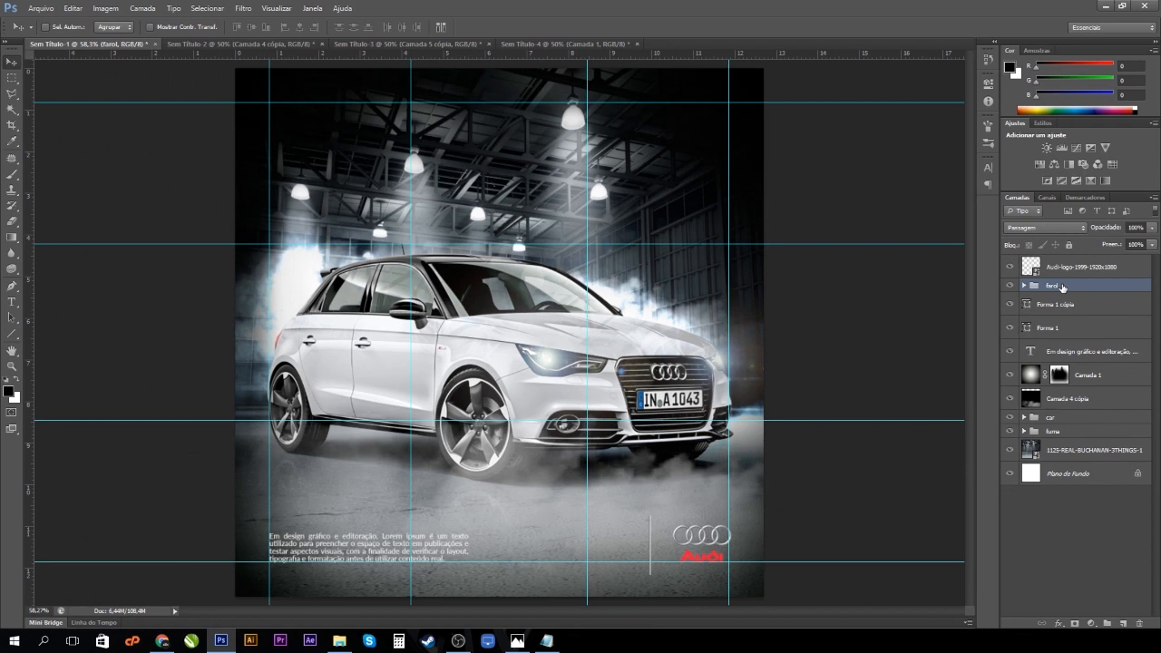
{"action": "left_click", "coordinate": [1090, 311]}
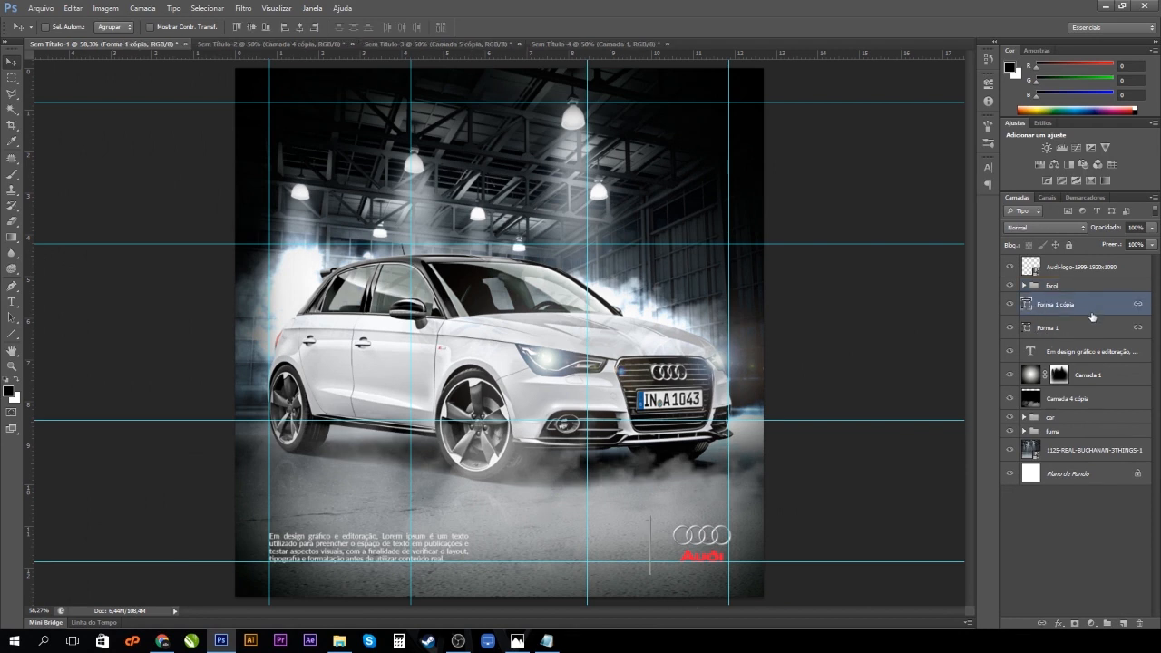
{"action": "left_click", "coordinate": [1090, 327], "text": "shift"}
{"action": "left_click", "coordinate": [1150, 229]}
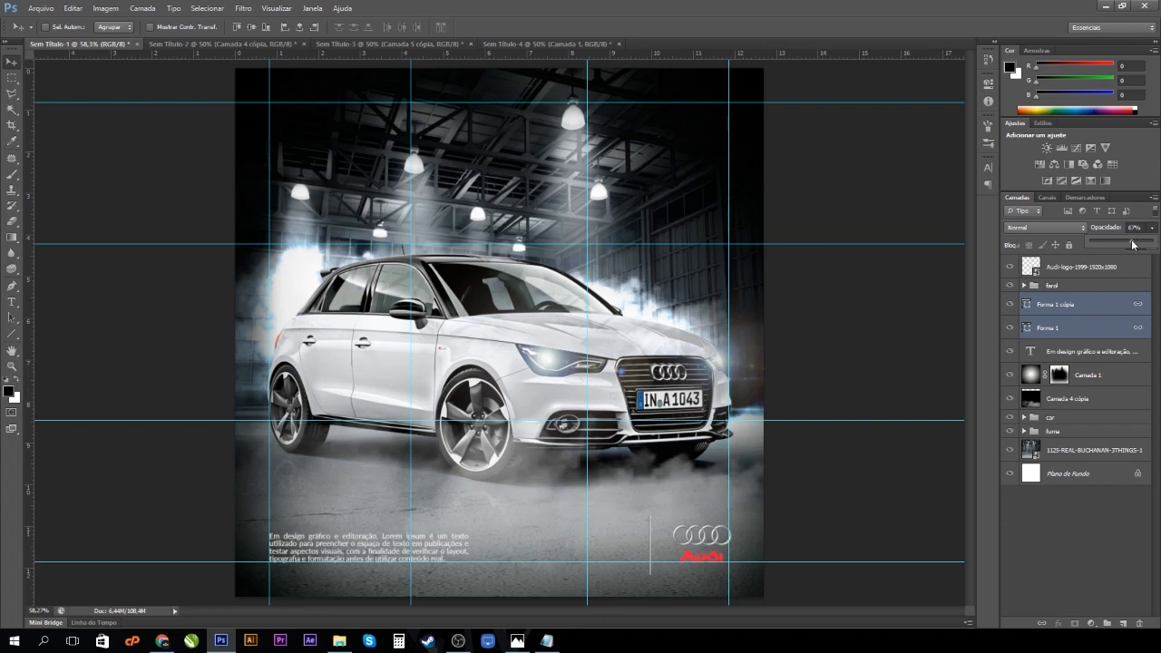
{"action": "left_click", "coordinate": [1103, 302]}
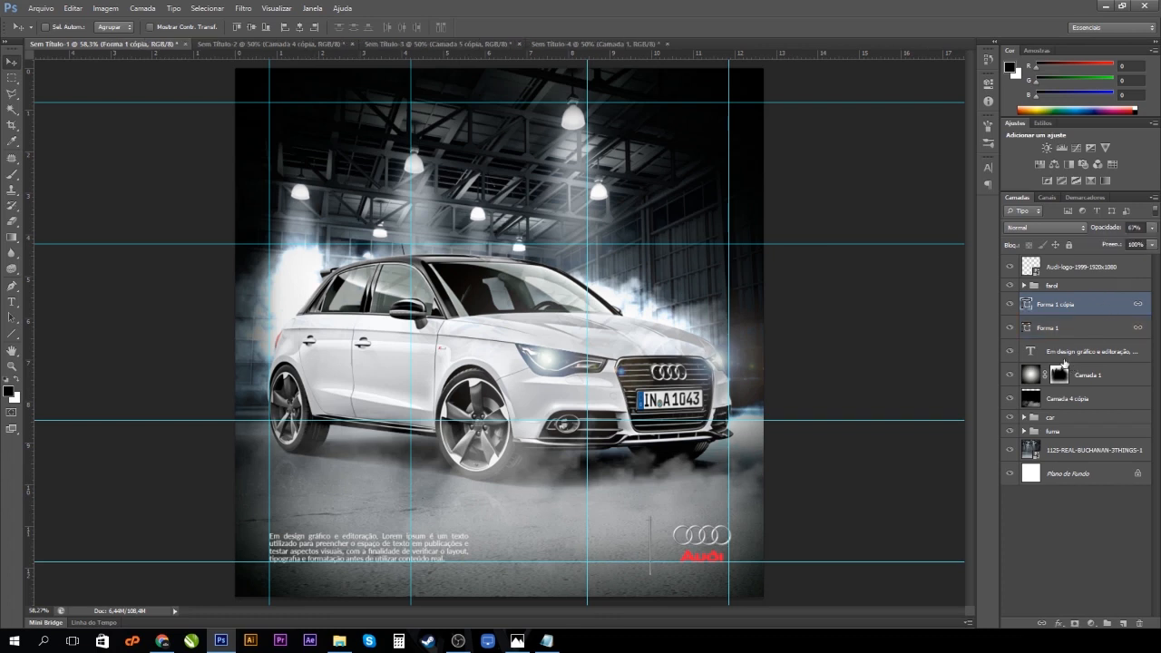
Set the foreground color to red e21d38, sampled from the Audi logo's lettering.
{"action": "left_click", "coordinate": [12, 302]}
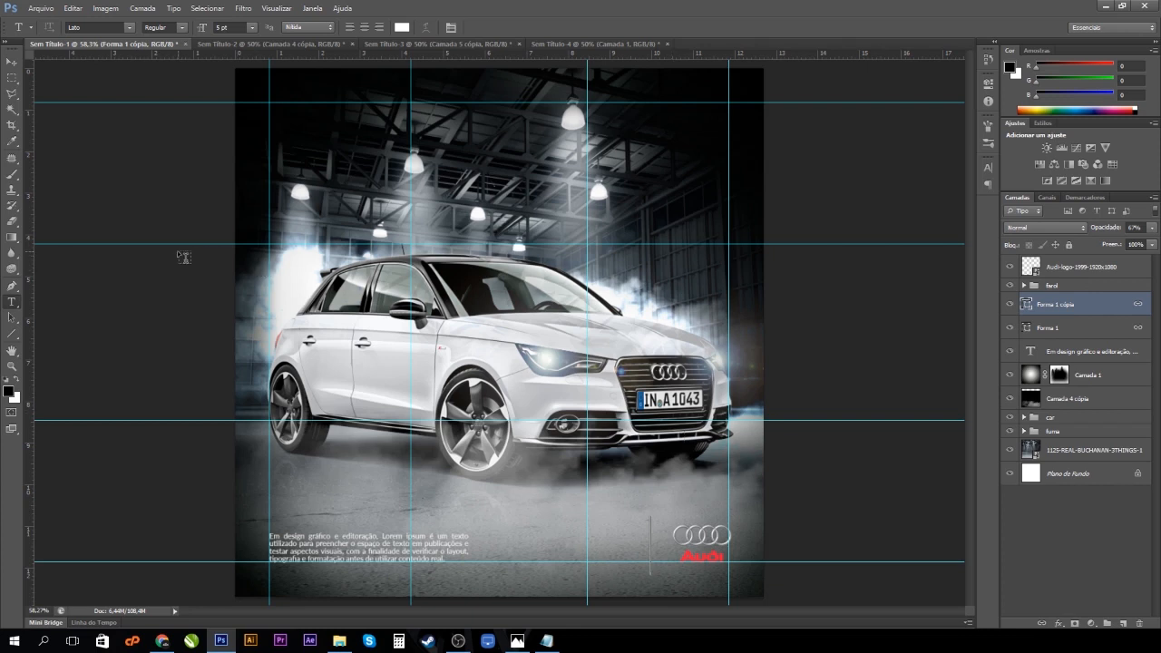
{"action": "left_click", "coordinate": [11, 334]}
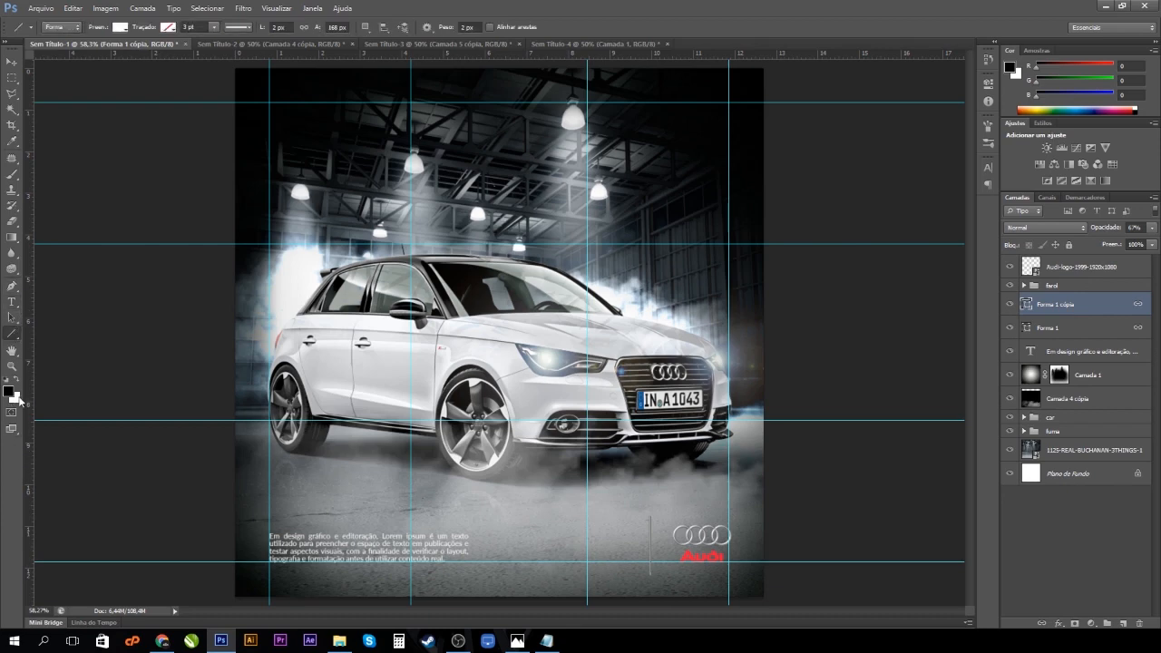
{"action": "left_click", "coordinate": [8, 391]}
{"action": "left_click", "coordinate": [701, 552]}
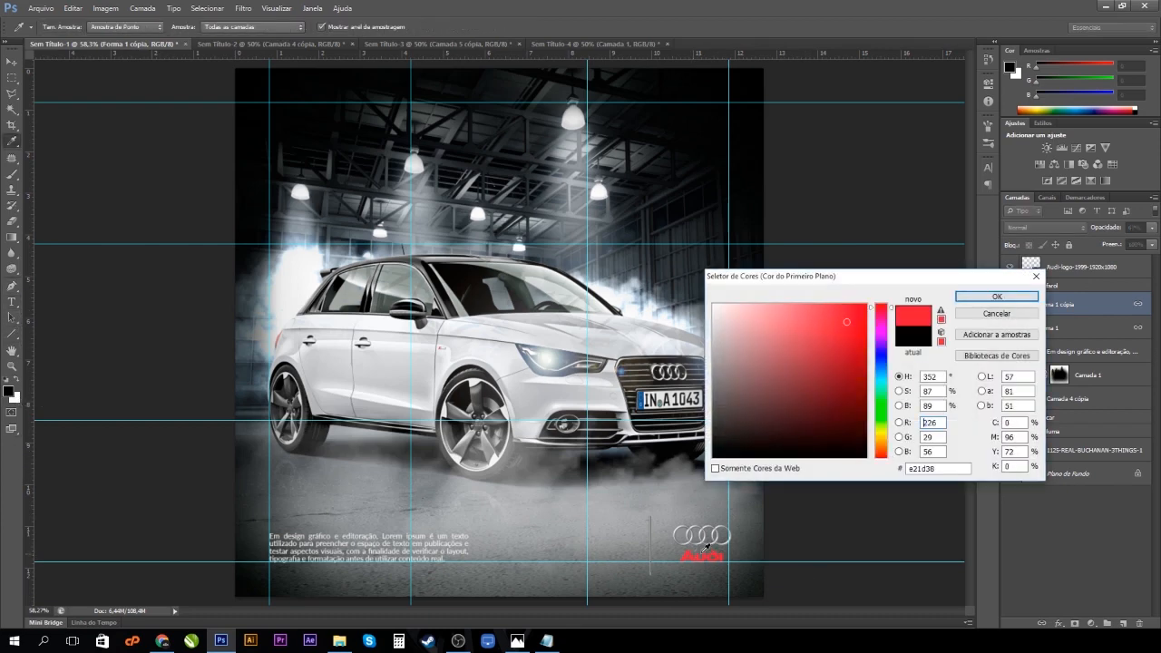
{"action": "left_click", "coordinate": [992, 297]}
Draw a short red vertical line 5 px thick down from the upper-left guide intersection of the ad, and hide the guides.
{"action": "left_click", "coordinate": [469, 26]}
{"action": "type", "text": "5"}
{"action": "key", "text": "Return"}
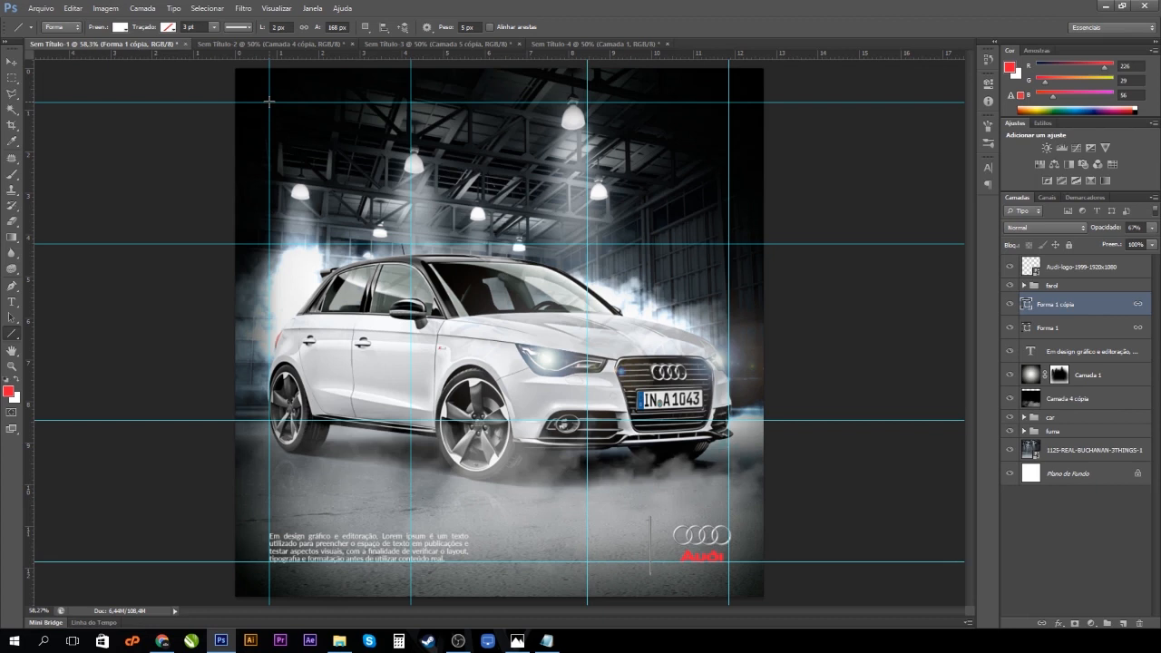
{"action": "left_click_drag", "start_coordinate": [270, 102], "coordinate": [270, 166]}
{"action": "key", "text": "v"}
{"action": "key", "text": "ctrl+semicolon"}
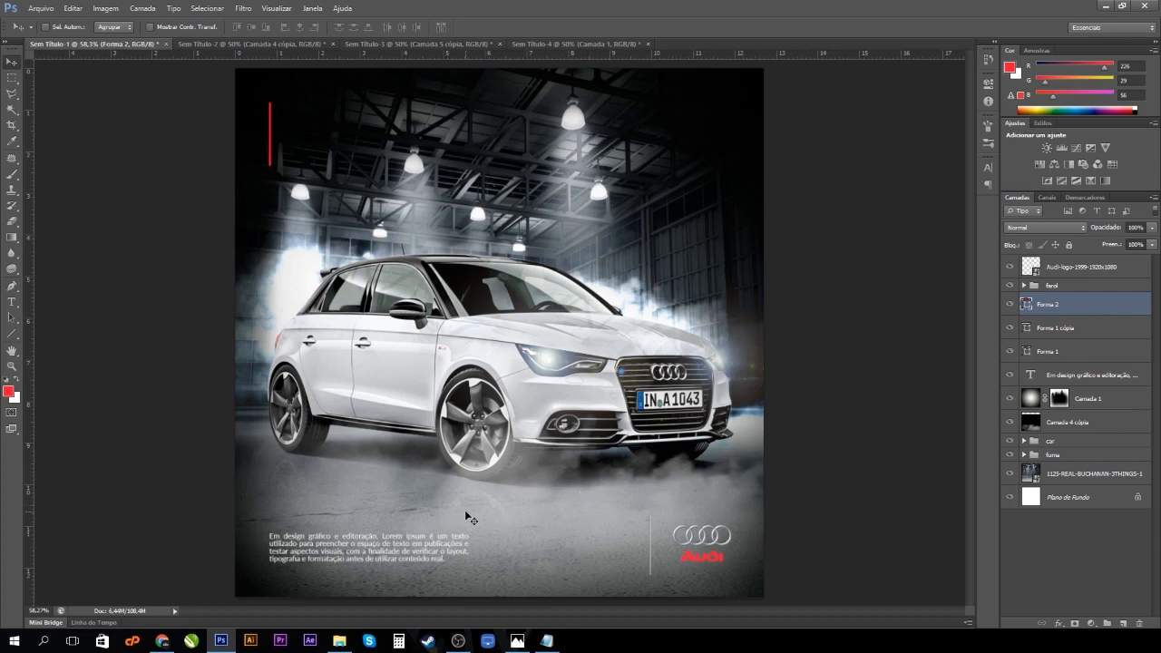
Add the white headline "2019 pode ser ainda melhor." on three lines beside the red vertical line.
{"action": "left_click", "coordinate": [15, 301]}
{"action": "left_click", "coordinate": [17, 380]}
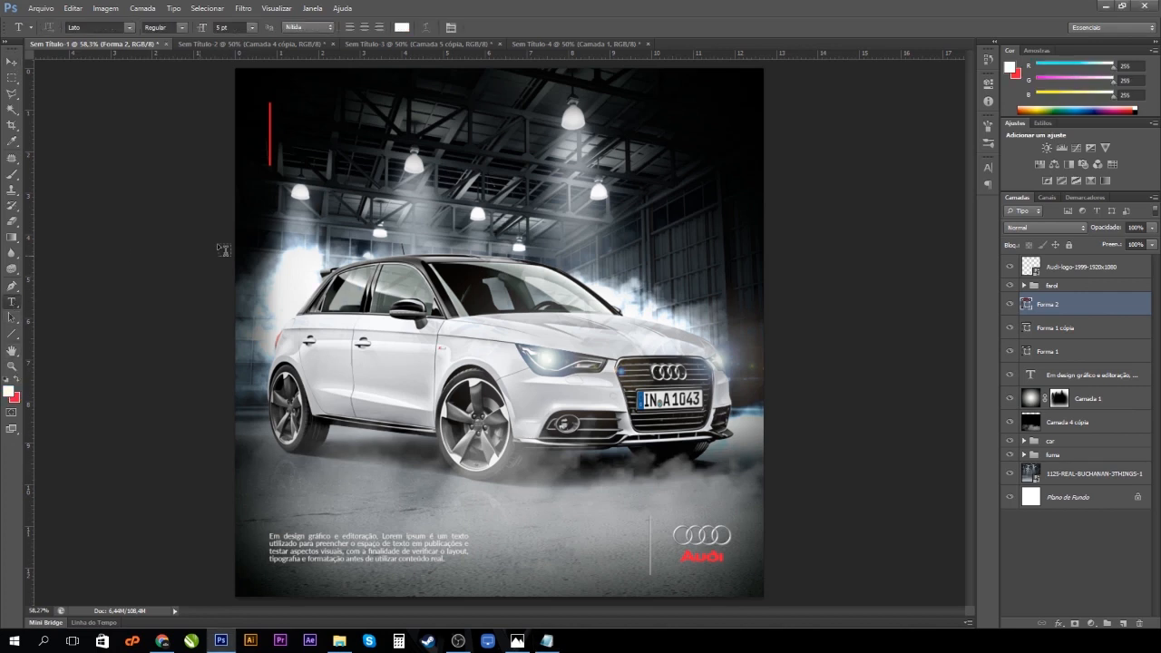
{"action": "left_click", "coordinate": [293, 132]}
{"action": "type", "text": "2019 pode ser ainda melhor."}
Set the "2019" in the headline to 15 pt Lato Black.
{"action": "type", "text": "1"}
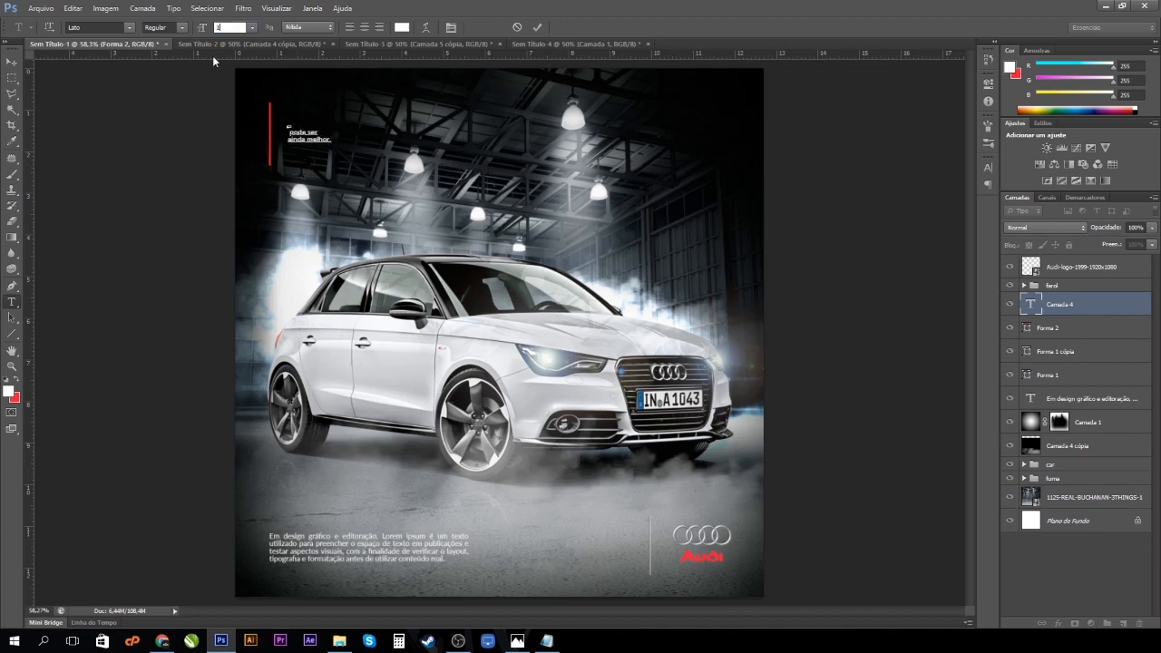
{"action": "type", "text": "5"}
{"action": "key", "text": "Return"}
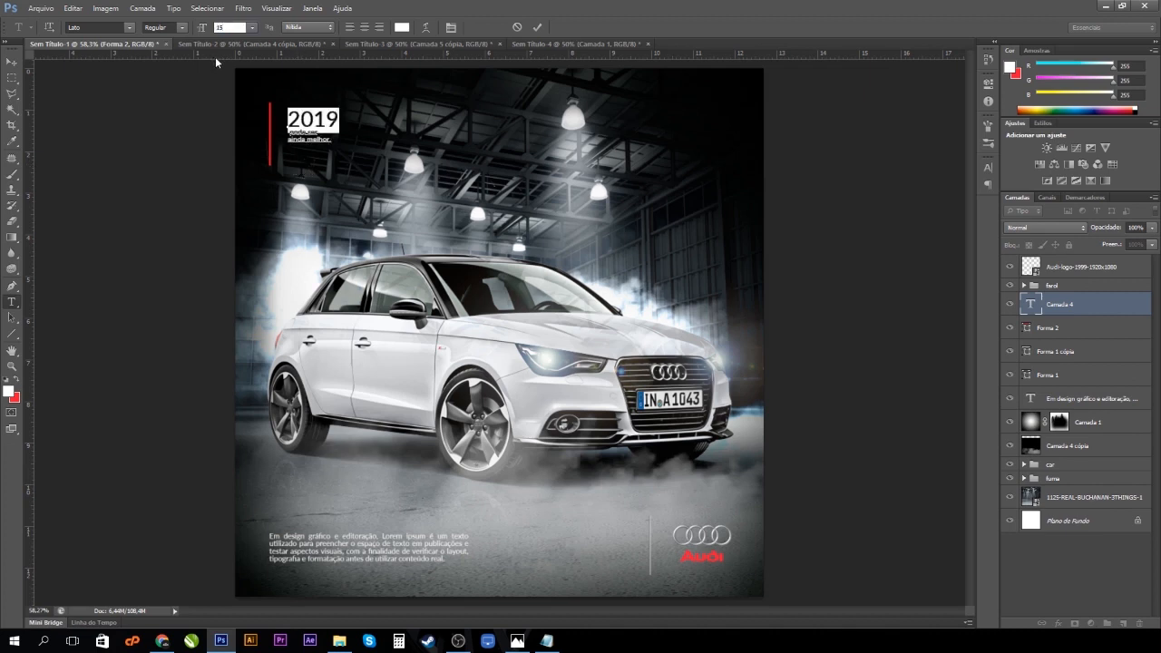
{"action": "left_click", "coordinate": [182, 27]}
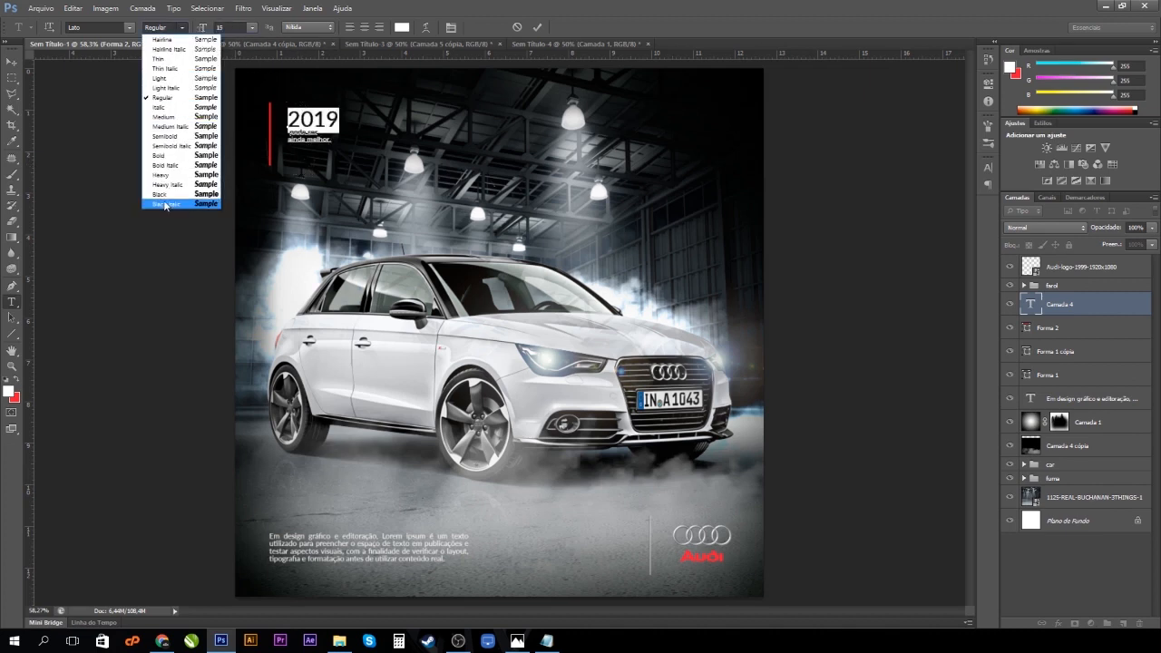
{"action": "left_click", "coordinate": [177, 192]}
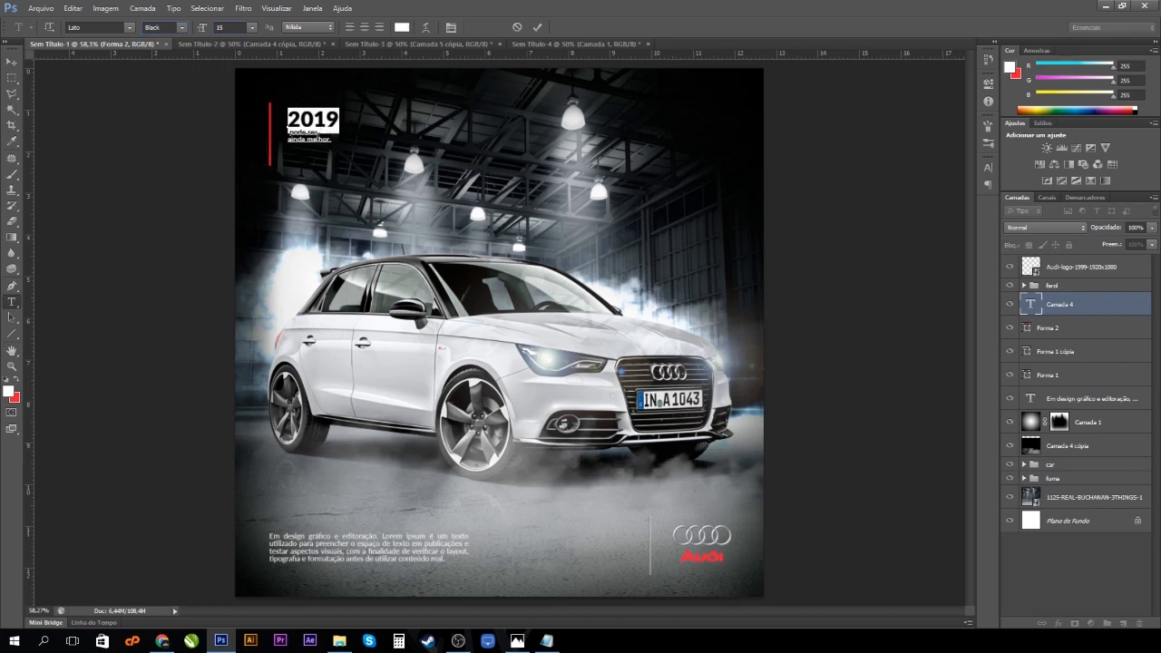
Set the headline lines "pode ser ainda melhor." to 8 pt.
{"action": "left_click", "coordinate": [289, 130]}
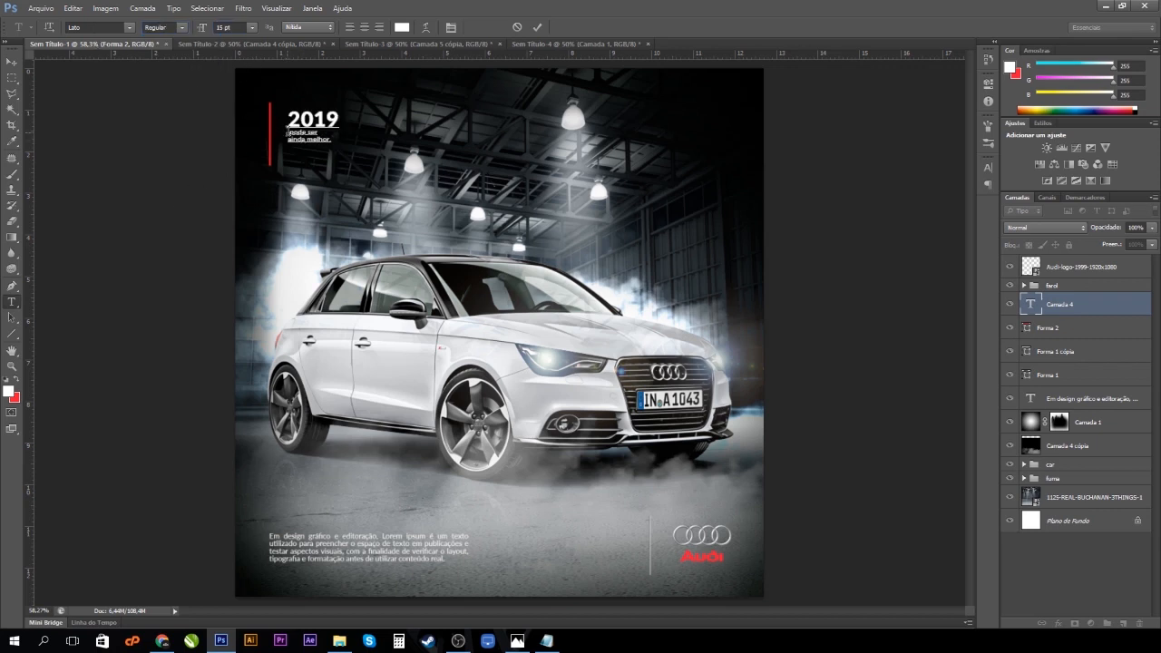
{"action": "key", "text": "shift+Right"}
{"action": "key", "text": "shift+Right"}
{"action": "key", "text": "shift+Right"}
{"action": "key", "text": "shift+Right"}
{"action": "left_click_drag", "start_coordinate": [334, 142], "coordinate": [273, 115]}
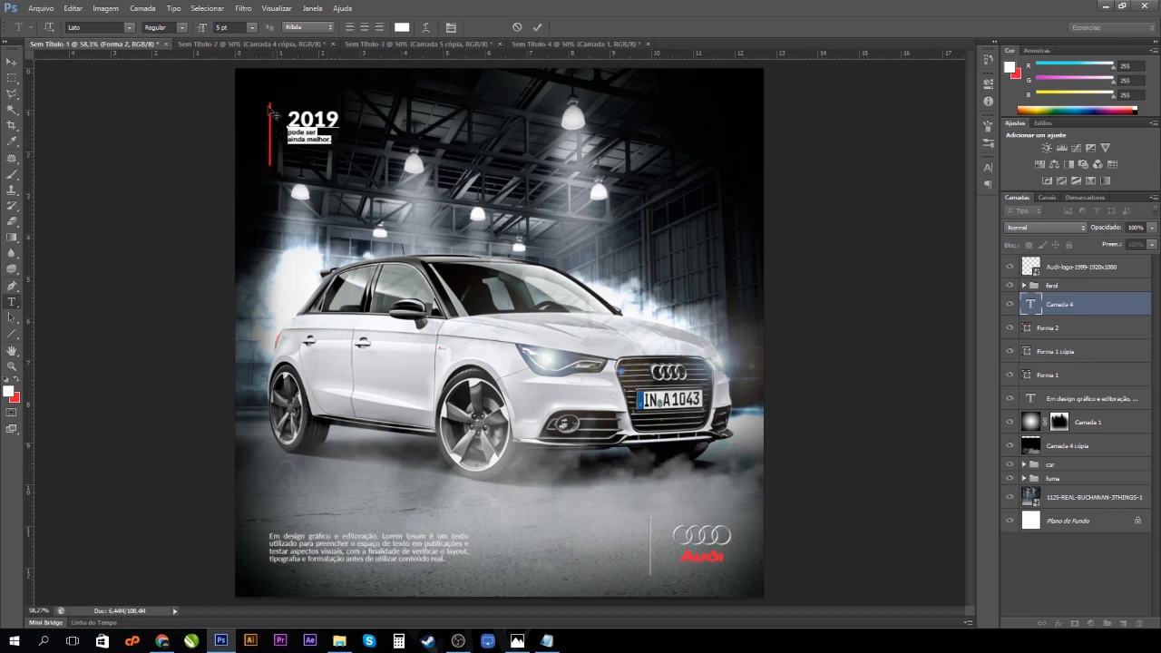
{"action": "left_click", "coordinate": [253, 28]}
{"action": "left_click", "coordinate": [241, 95]}
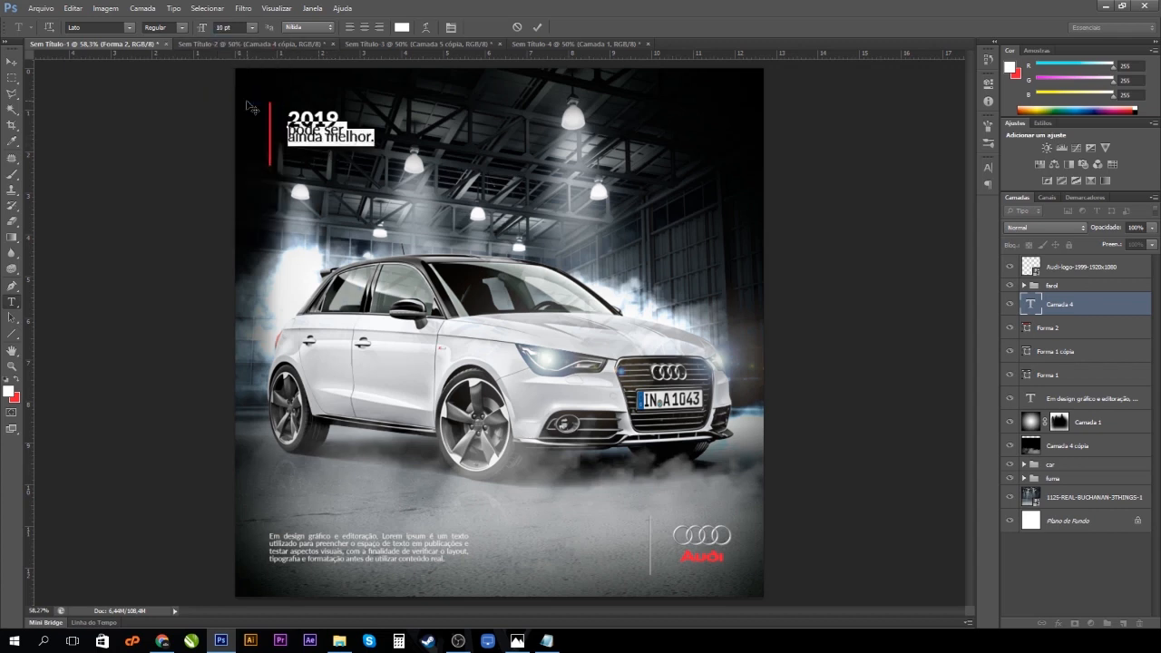
{"action": "left_click", "coordinate": [253, 27]}
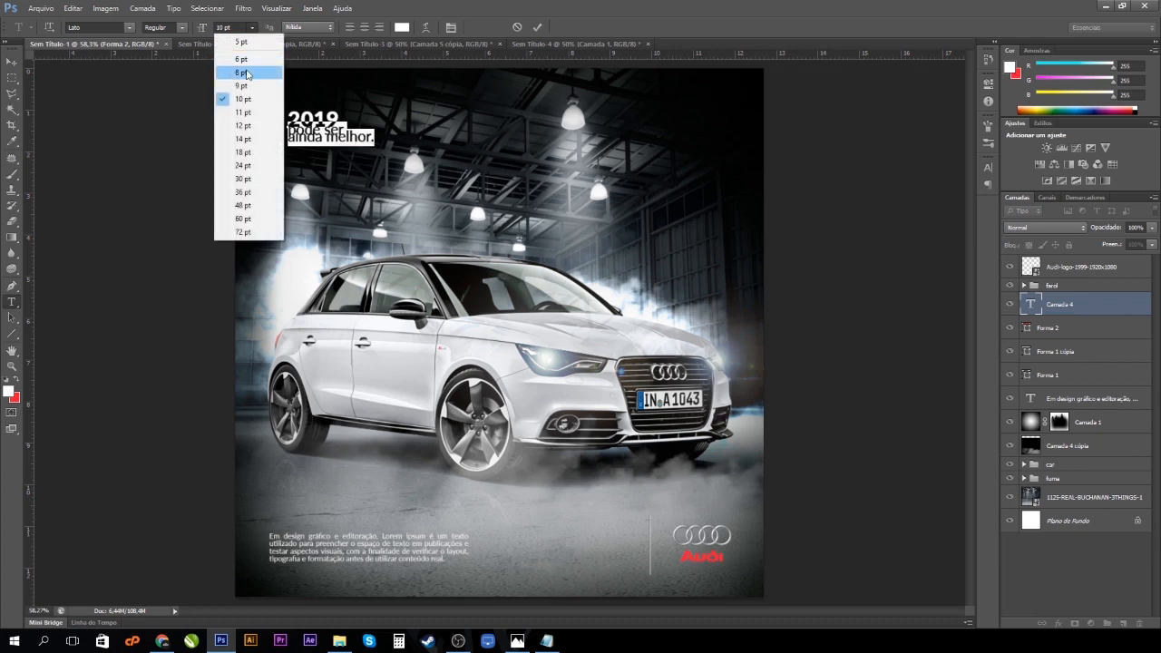
{"action": "left_click", "coordinate": [241, 68]}
Set the leading of the "pode ser ainda melhor." lines to 8.06 pt.
{"action": "left_click", "coordinate": [988, 168]}
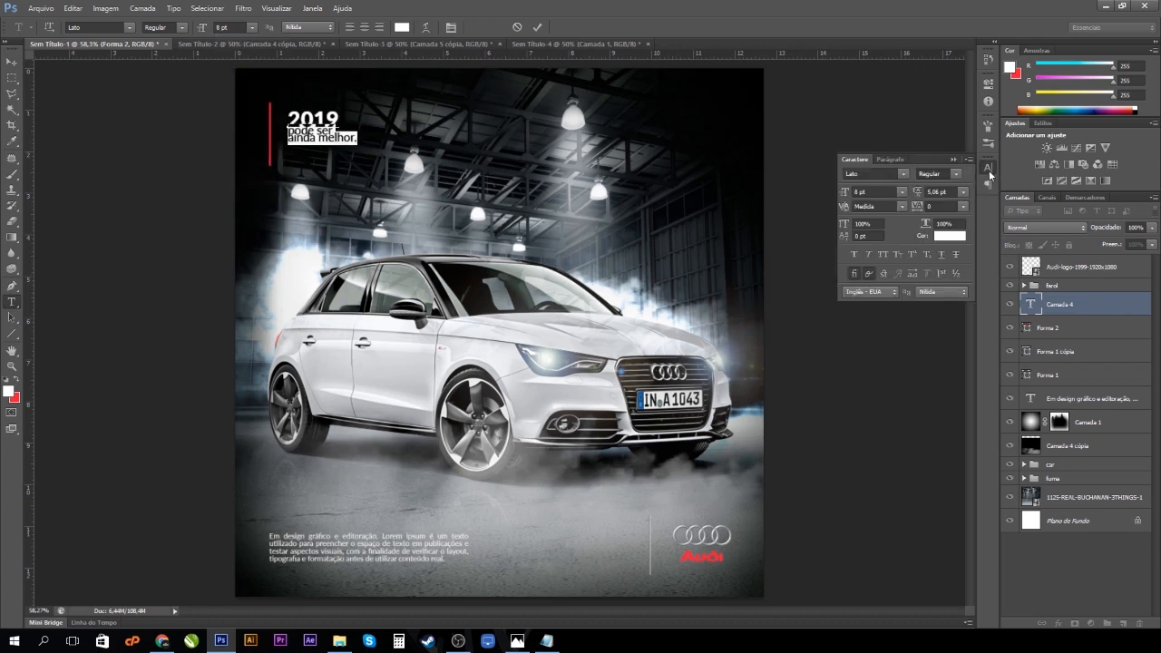
{"action": "left_click", "coordinate": [941, 192]}
{"action": "type", "text": "8"}
{"action": "key", "text": "Return"}
{"action": "key", "text": "Up"}
{"action": "key", "text": "Up"}
{"action": "key", "text": "Up"}
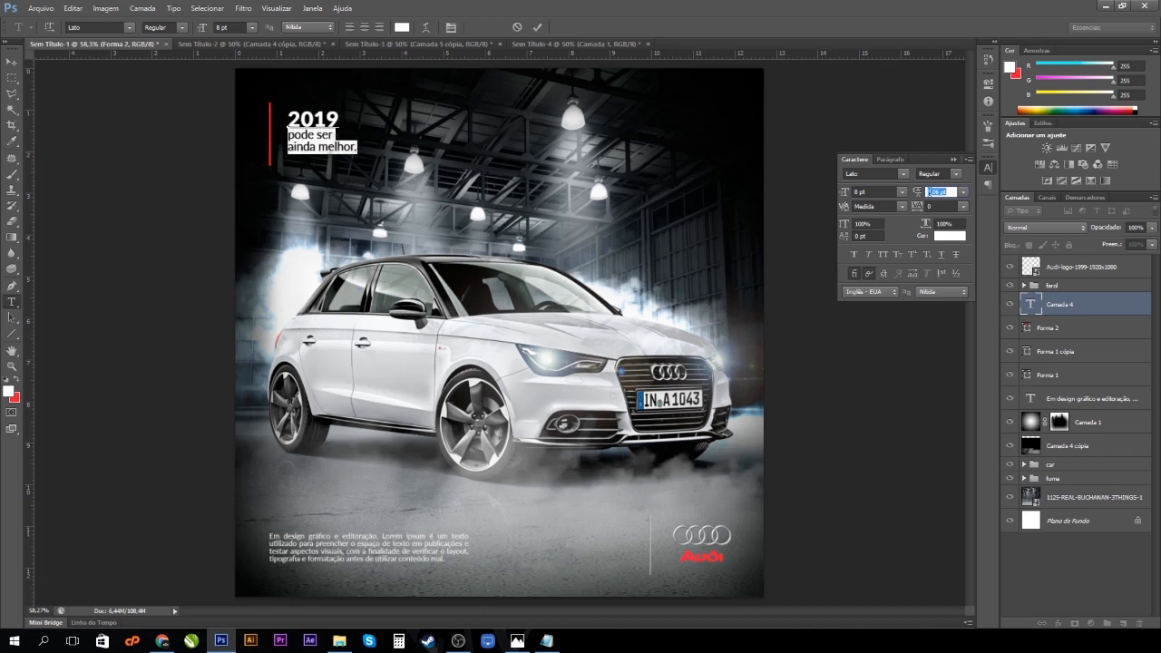
Change the font style of "ainda melhor." to Black.
{"action": "left_click", "coordinate": [315, 145]}
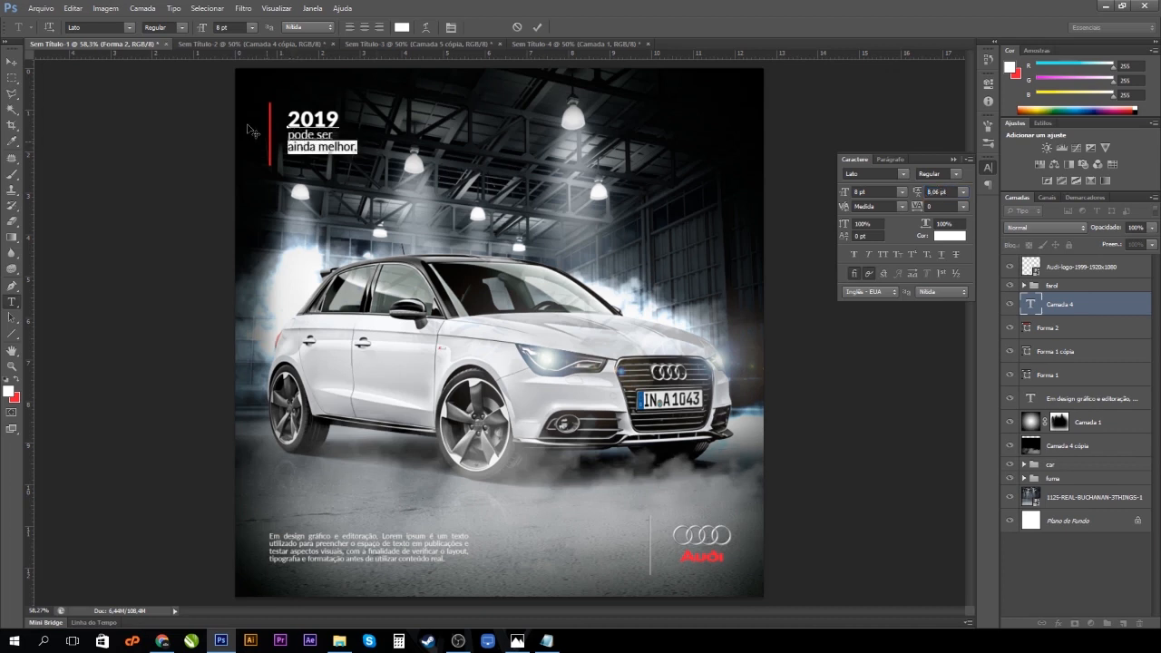
{"action": "left_click", "coordinate": [184, 29]}
{"action": "left_click", "coordinate": [171, 202]}
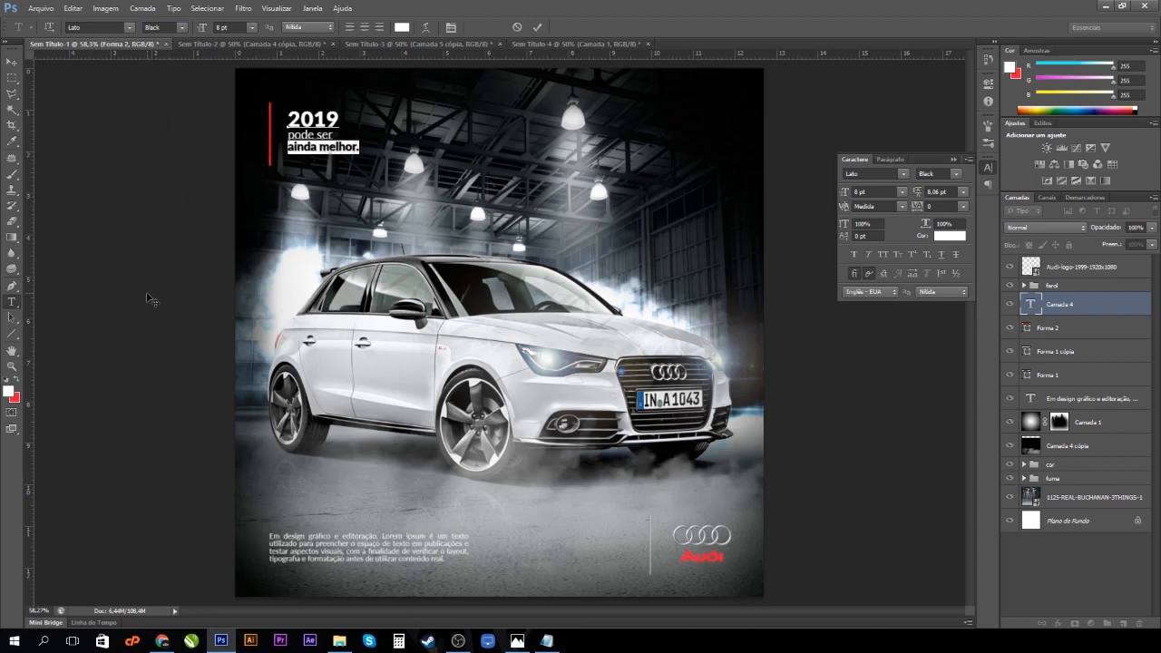
Color the headline's final period and "2019" in the Audi red, and commit the text.
{"action": "left_click", "coordinate": [360, 147]}
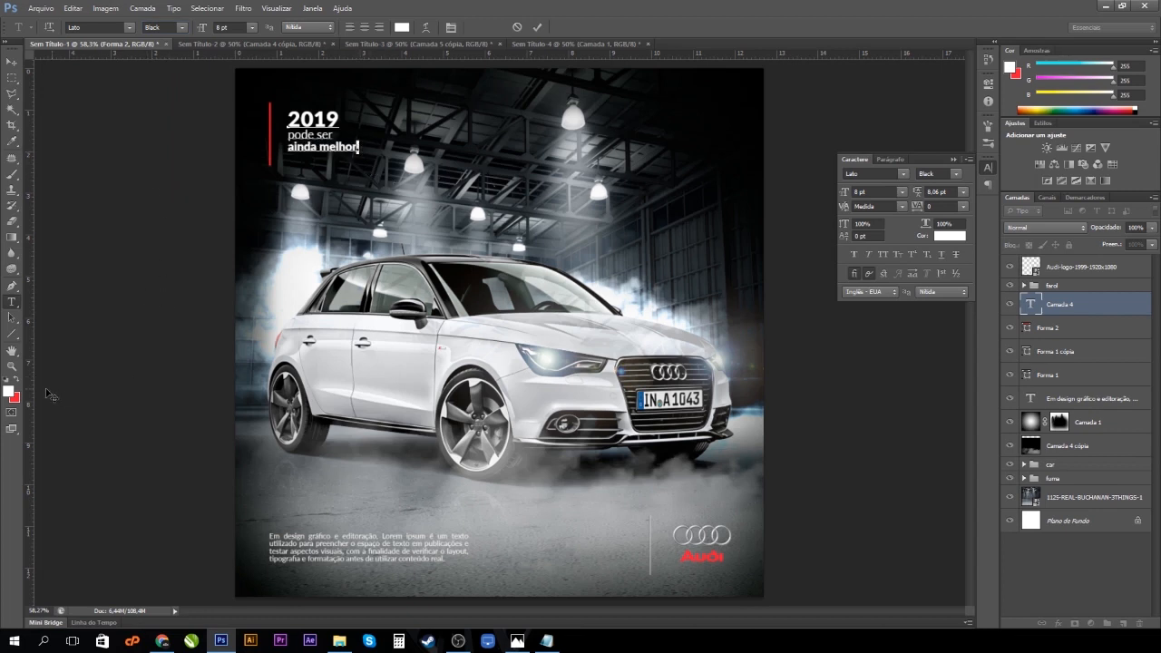
{"action": "left_click", "coordinate": [17, 381]}
{"action": "left_click_drag", "start_coordinate": [287, 119], "coordinate": [340, 119]}
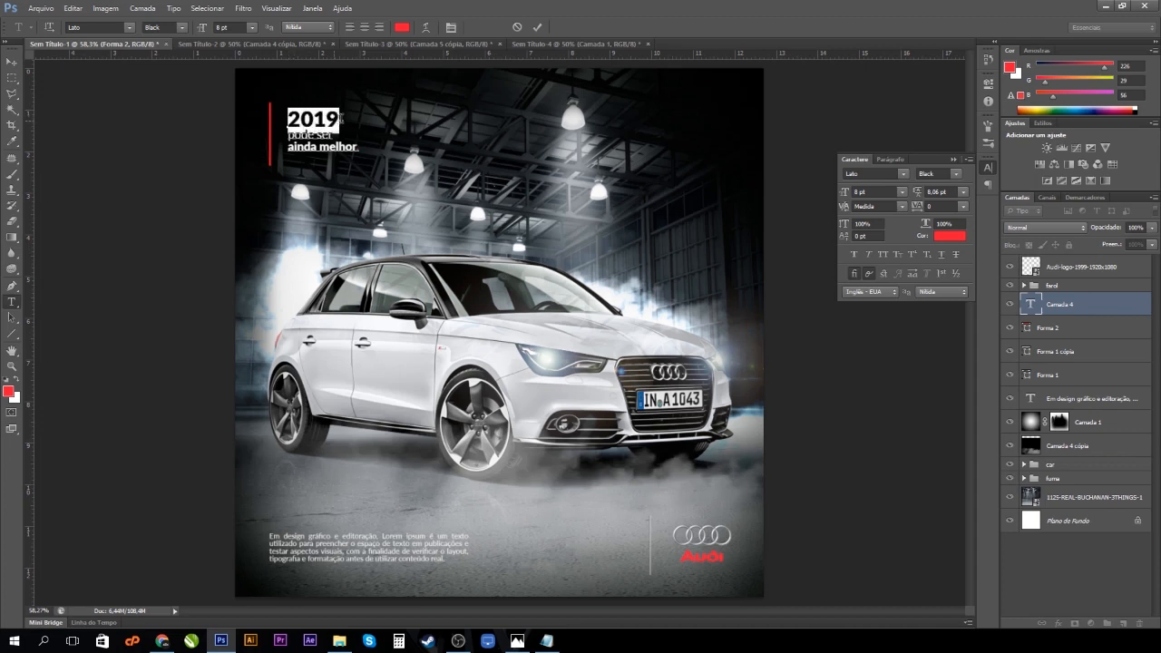
{"action": "left_click", "coordinate": [12, 61]}
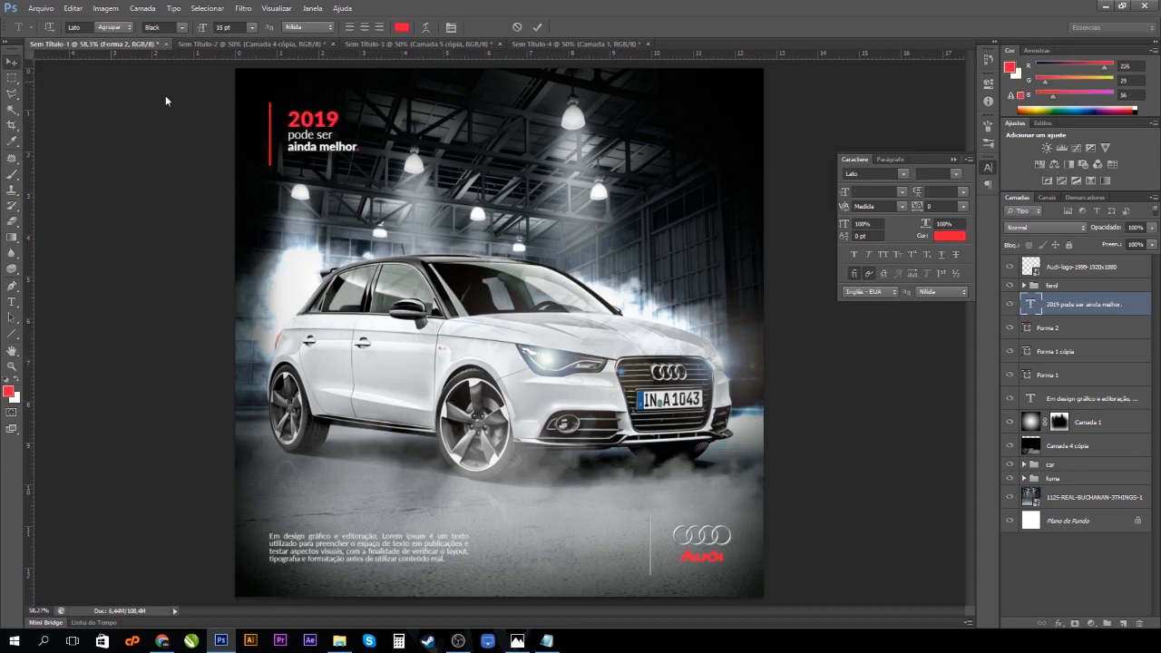
{"action": "left_click", "coordinate": [954, 159]}
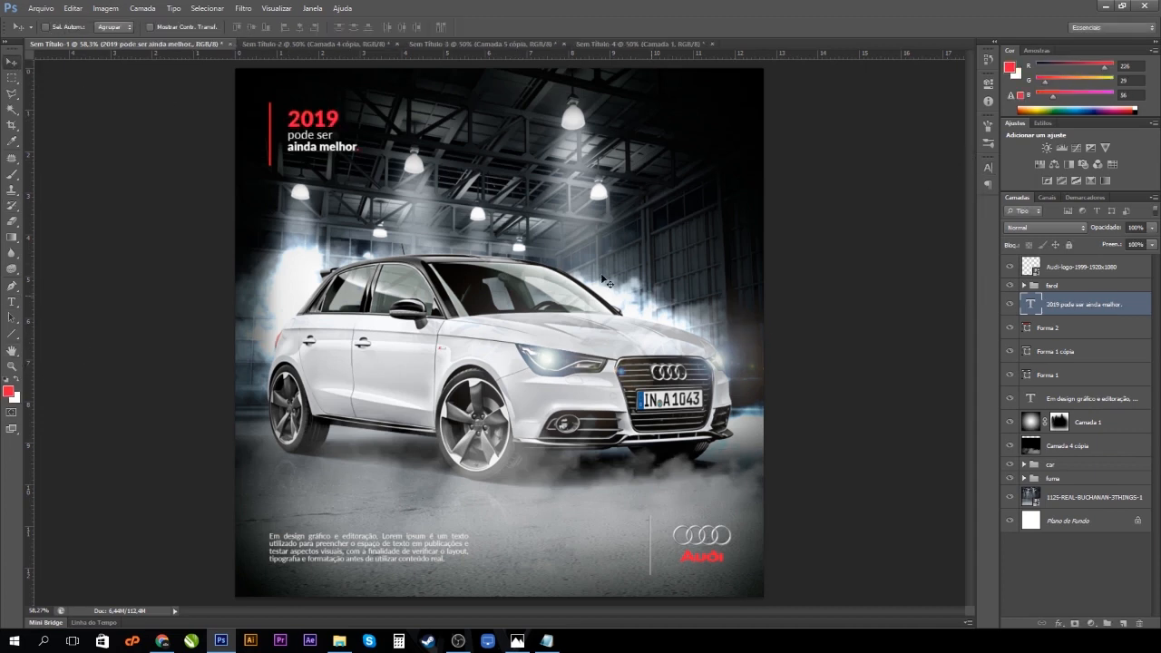
Enlarge the headline text layer to about 121%.
{"action": "key", "text": "ctrl+t"}
{"action": "left_click_drag", "start_coordinate": [359, 153], "coordinate": [372, 168]}
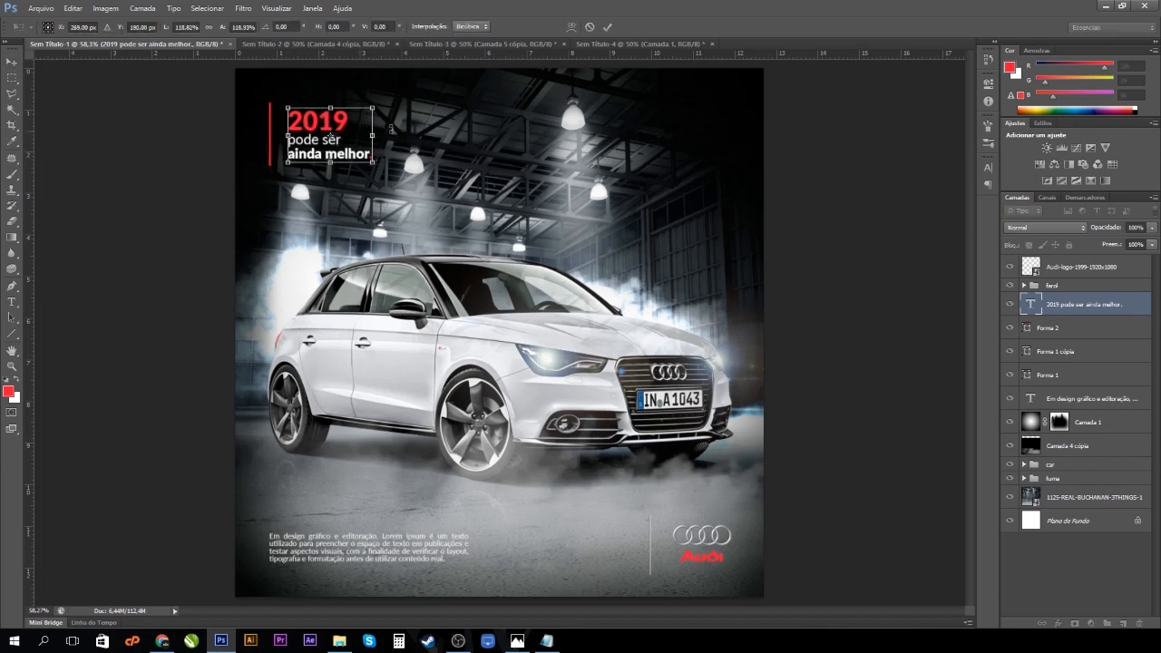
{"action": "left_click_drag", "start_coordinate": [373, 108], "coordinate": [374, 107]}
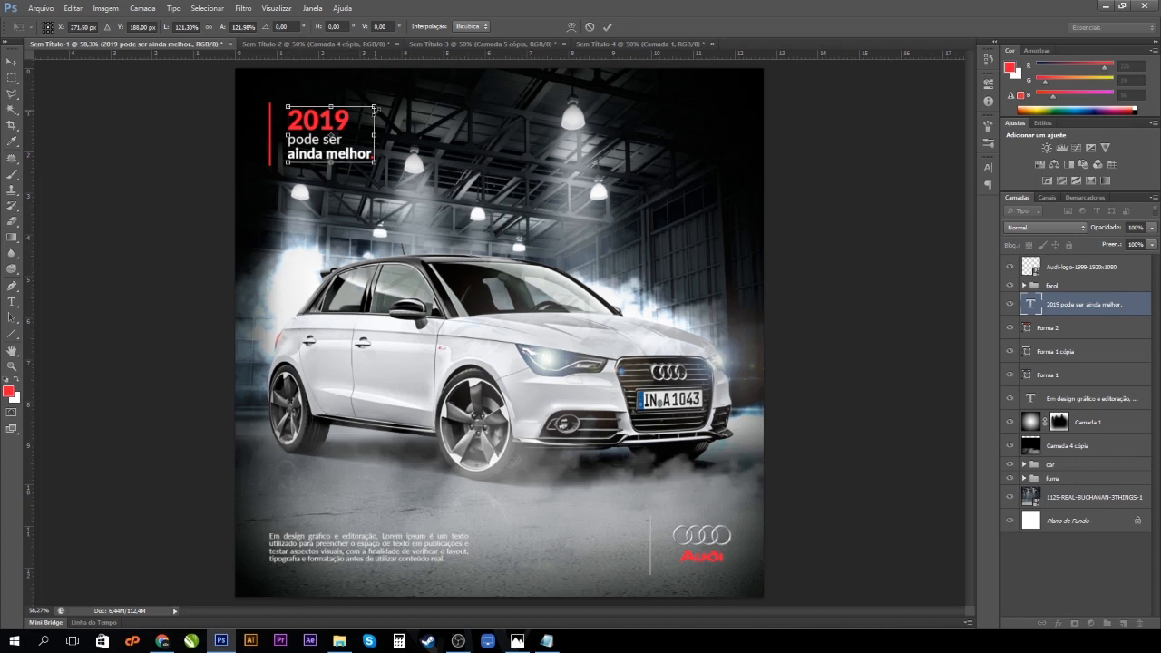
{"action": "key", "text": "Return"}
Lengthen the red vertical line downward to about 125% of its height.
{"action": "left_click", "coordinate": [1049, 332]}
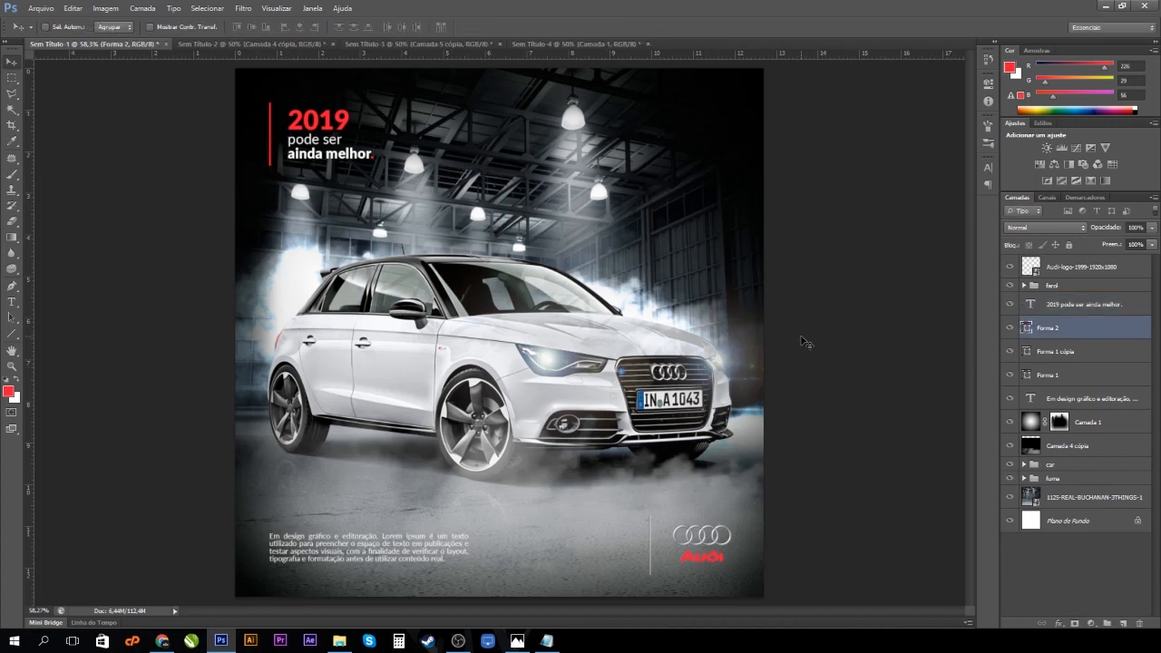
{"action": "key", "text": "ctrl+t"}
{"action": "left_click_drag", "start_coordinate": [271, 172], "coordinate": [272, 184]}
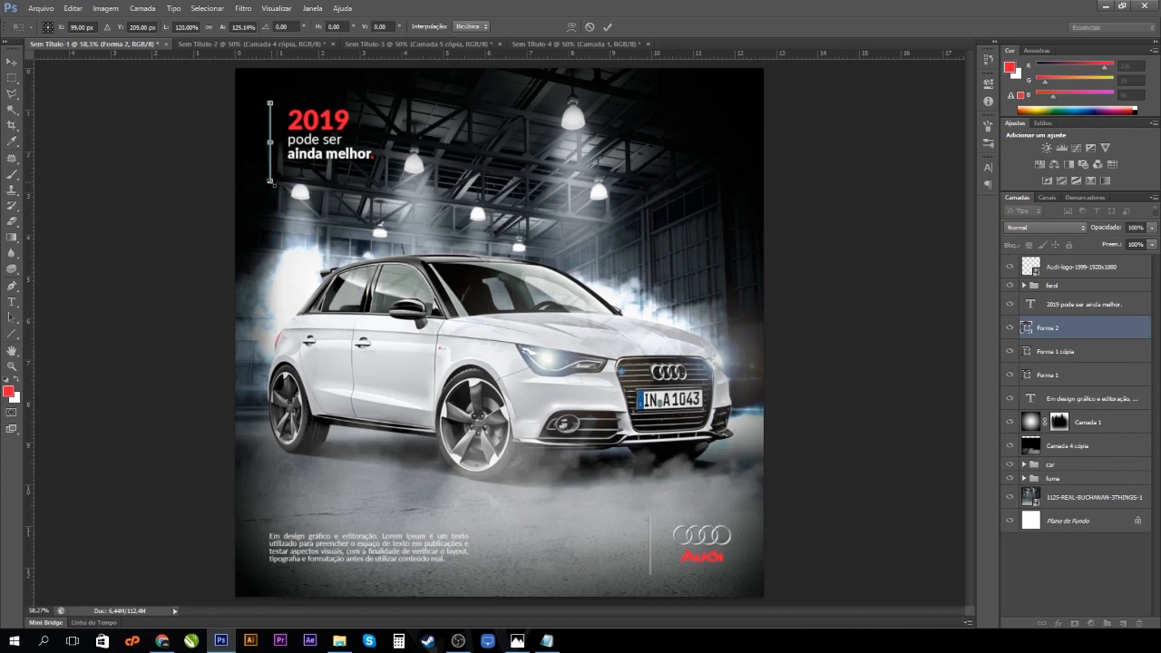
{"action": "key", "text": "Return"}
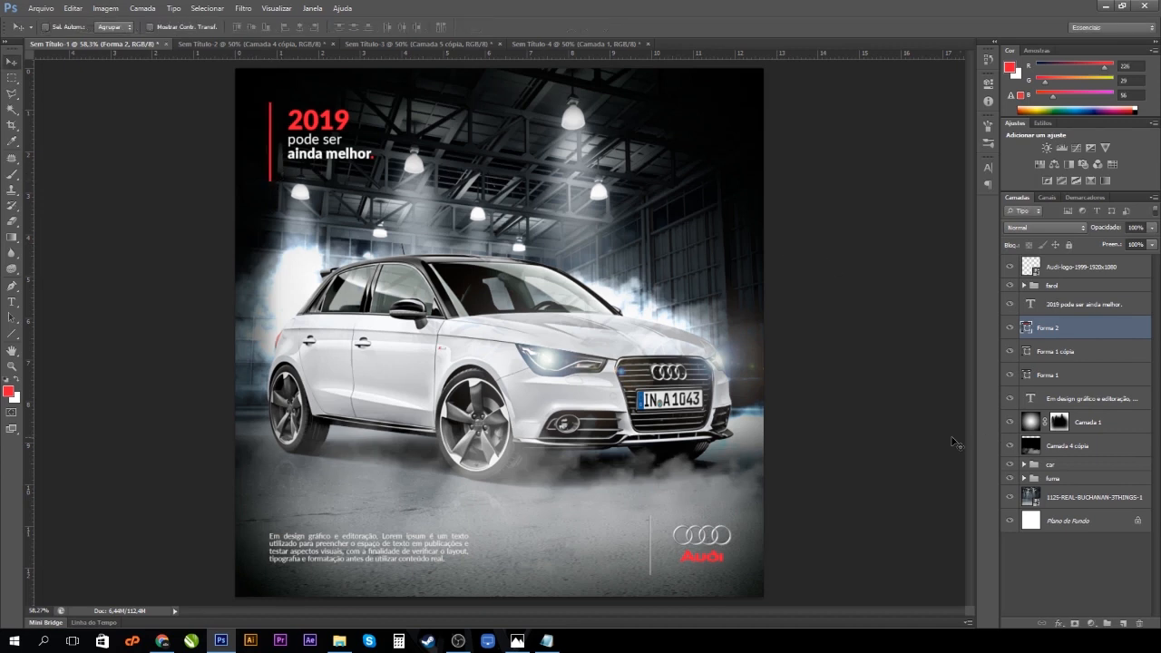
Show the guides and move the headline slightly down so it sits vertically centered beside the red line.
{"action": "key", "text": "ctrl+semicolon"}
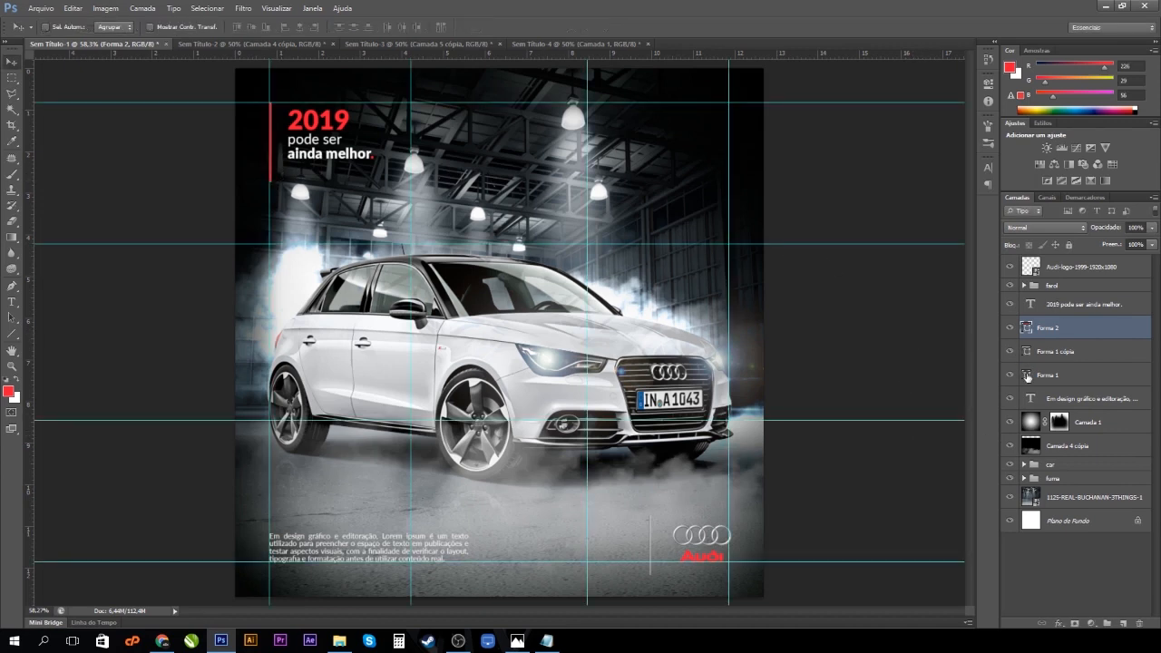
{"action": "left_click", "coordinate": [1083, 309]}
{"action": "mouse_move", "coordinate": [336, 153]}
{"action": "left_mouse_down"}
{"action": "mouse_move", "coordinate": [345, 158]}
{"action": "mouse_move", "coordinate": [334, 157]}
{"action": "left_mouse_up"}
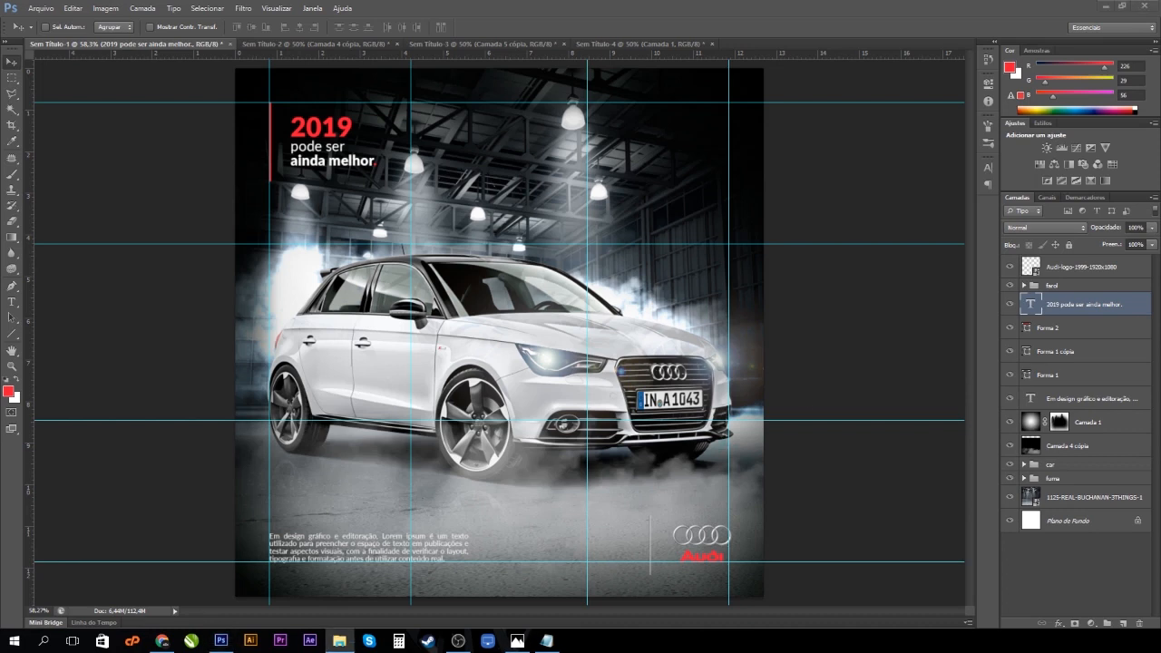
Open limpieza-industrial.jpg and select its glossy floor with the Polygonal Lasso.
{"action": "left_click_drag", "start_coordinate": [383, 16], "coordinate": [630, 111]}
{"action": "left_click", "coordinate": [634, 304]}
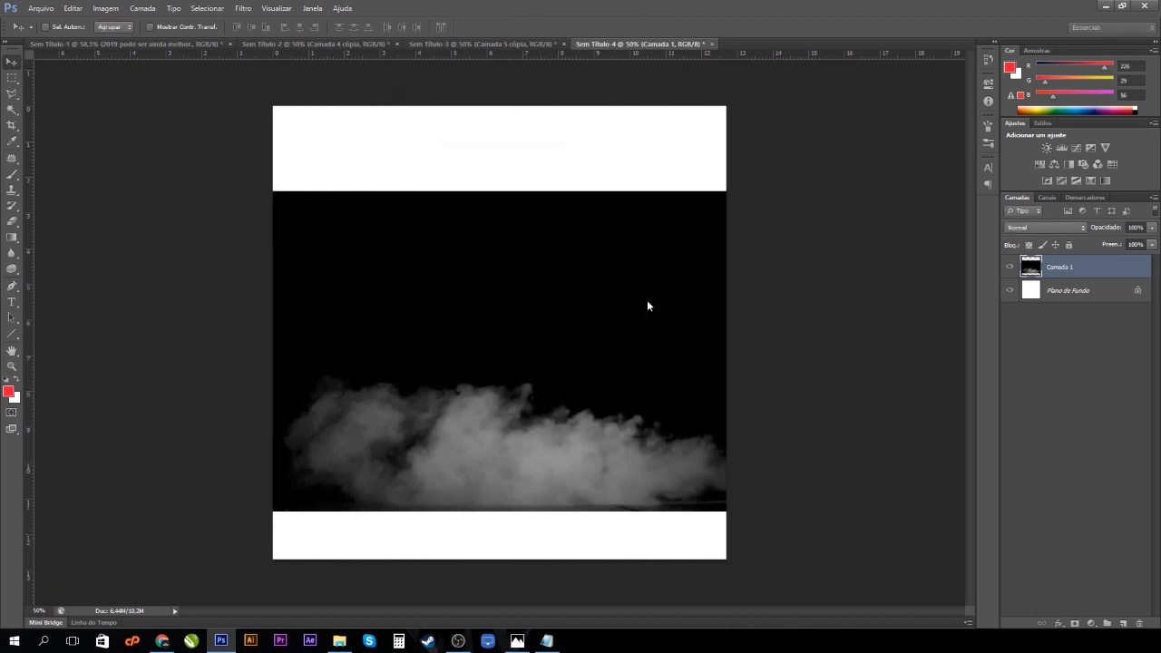
{"action": "left_click", "coordinate": [12, 94]}
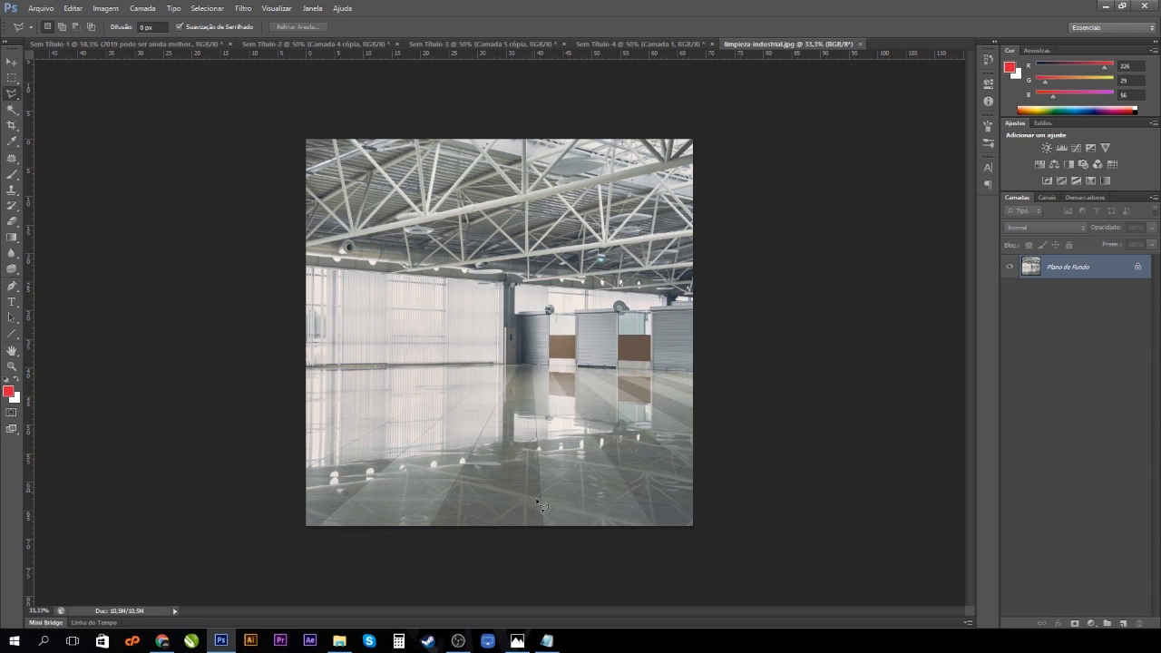
{"action": "left_click", "coordinate": [308, 368]}
{"action": "left_click", "coordinate": [720, 373]}
{"action": "left_click", "coordinate": [721, 553]}
{"action": "double_click", "coordinate": [228, 568]}
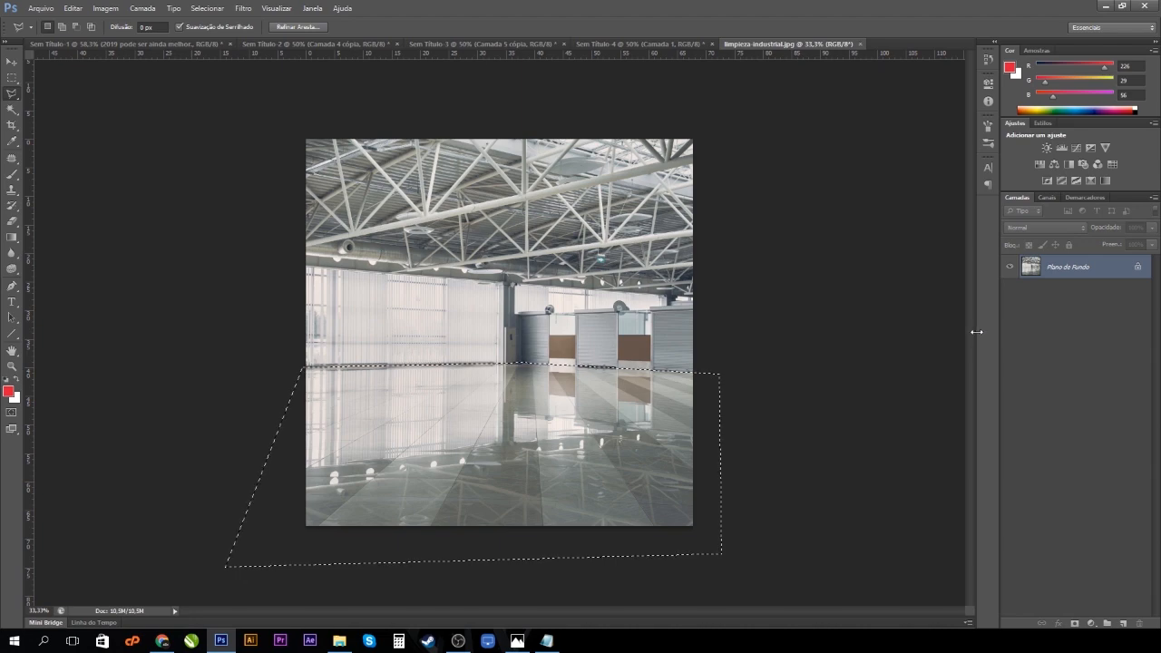
Paste the copied floor into the ad directly above the warehouse background layer, converting its color profile.
{"action": "left_click", "coordinate": [207, 46]}
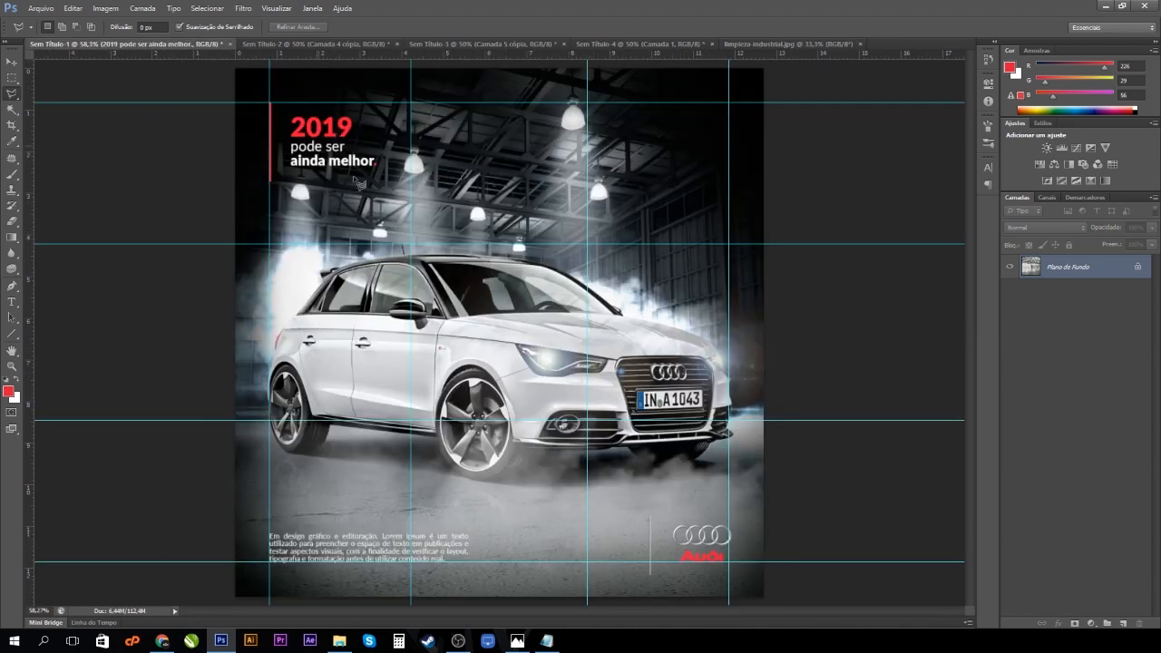
{"action": "left_click", "coordinate": [1086, 501]}
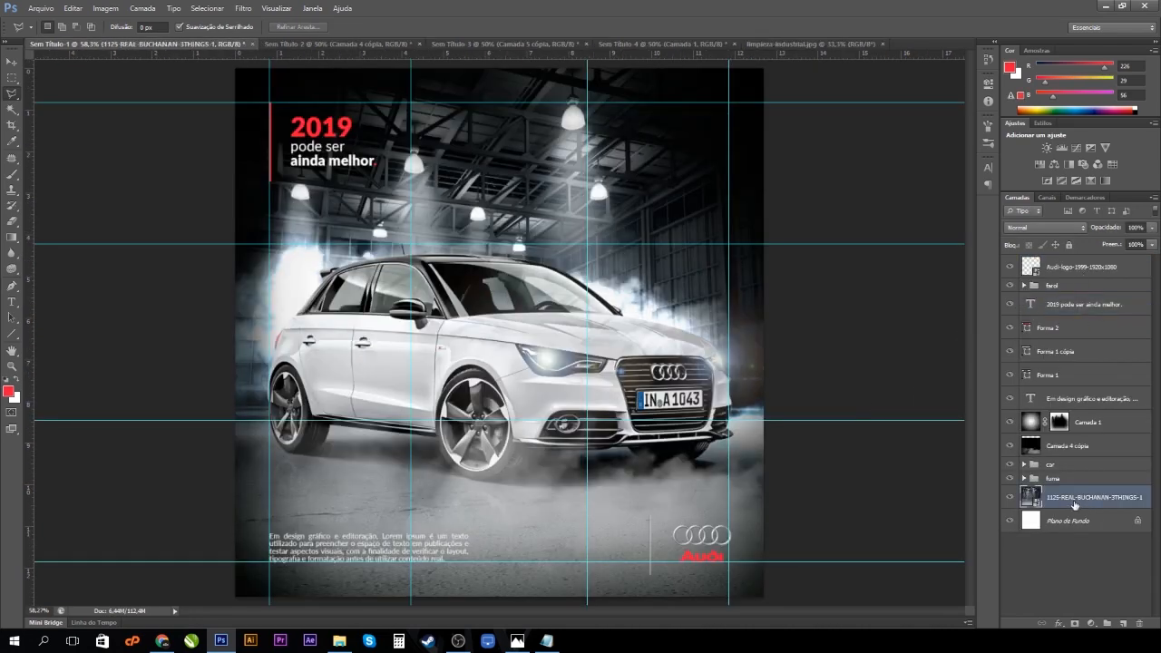
{"action": "key", "text": "ctrl+v"}
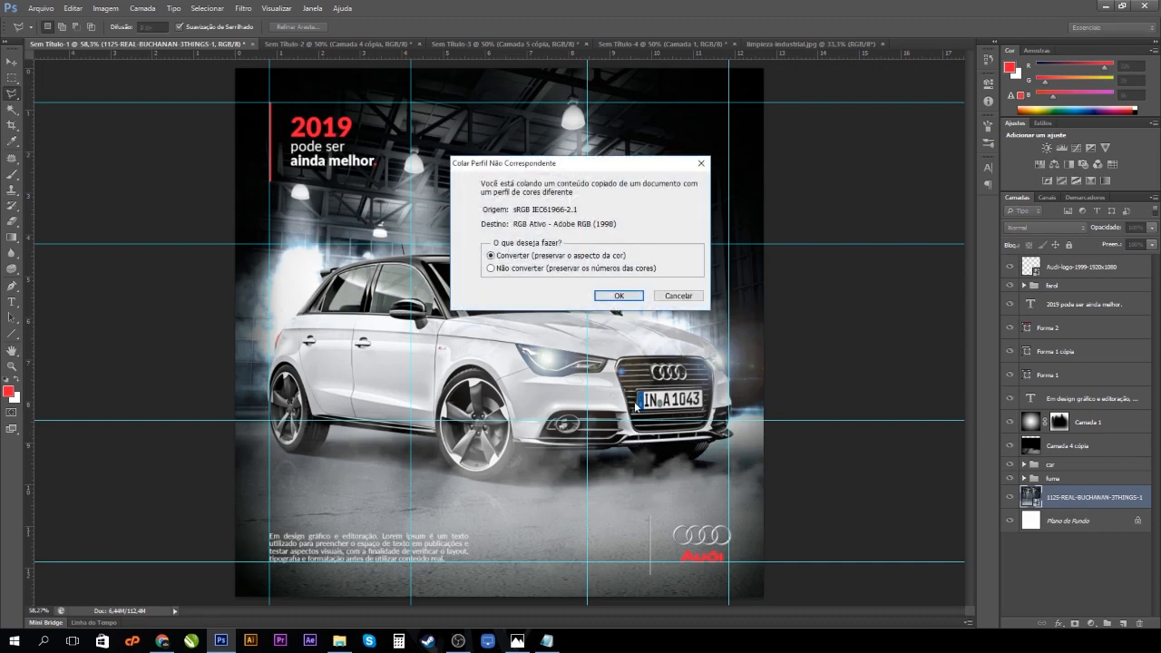
{"action": "left_click", "coordinate": [624, 299]}
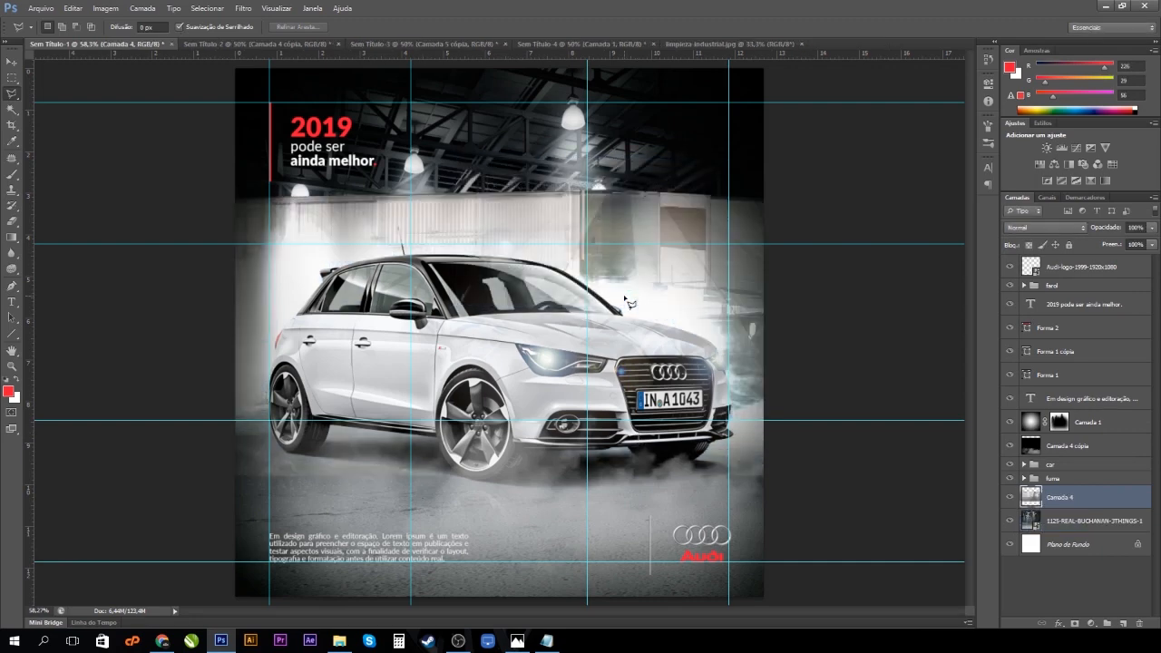
Flip the pasted floor horizontally and move it down to cover the ground beneath the car.
{"action": "key", "text": "ctrl+t"}
{"action": "right_click", "coordinate": [616, 293]}
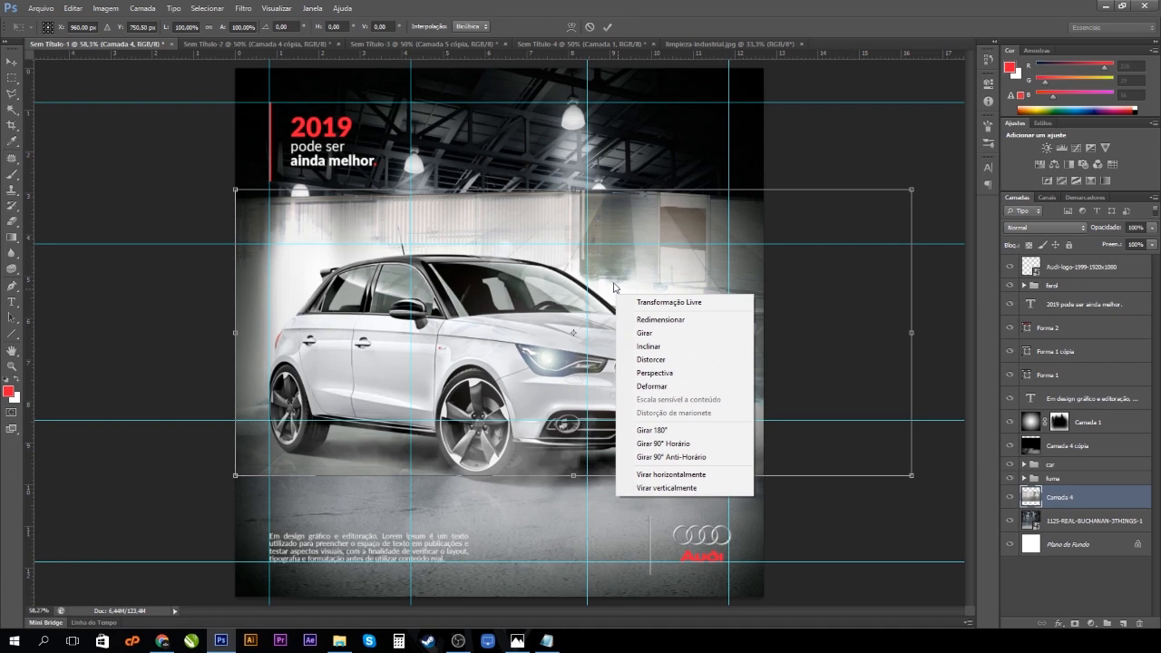
{"action": "left_click", "coordinate": [664, 474]}
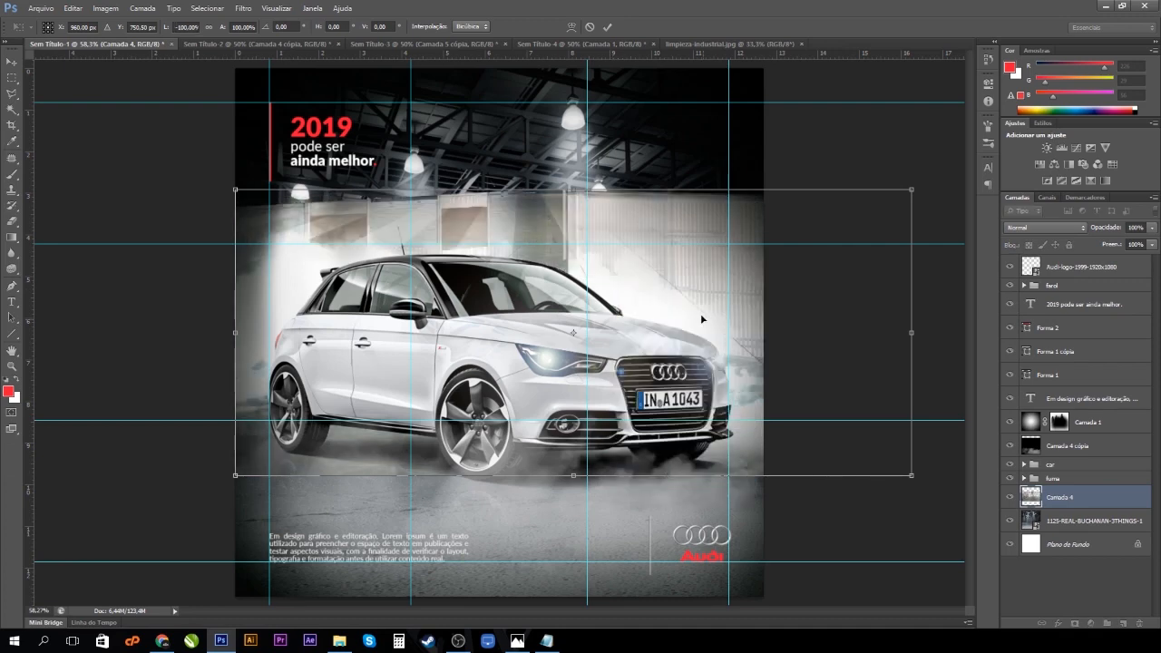
{"action": "left_click_drag", "start_coordinate": [678, 292], "coordinate": [652, 495]}
{"action": "left_click_drag", "start_coordinate": [915, 396], "coordinate": [885, 436]}
{"action": "key", "text": "Return"}
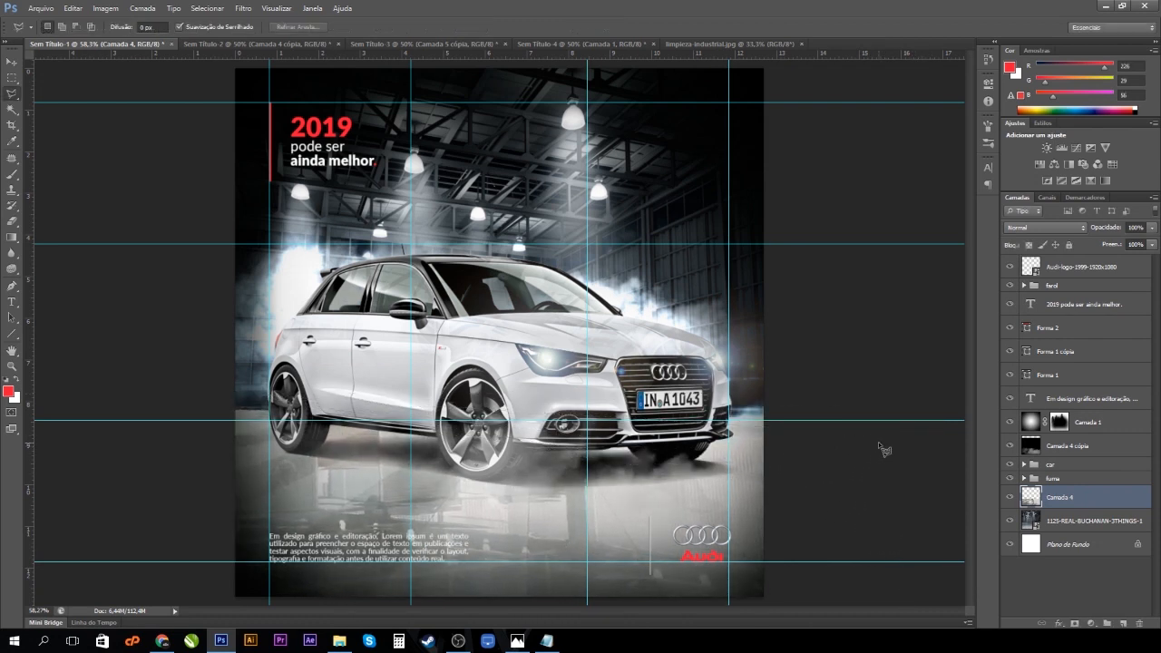
Add a layer mask to the pasted floor and paint it softly with black to blend it beneath the car.
{"action": "left_click", "coordinate": [1077, 623]}
{"action": "left_click", "coordinate": [19, 175]}
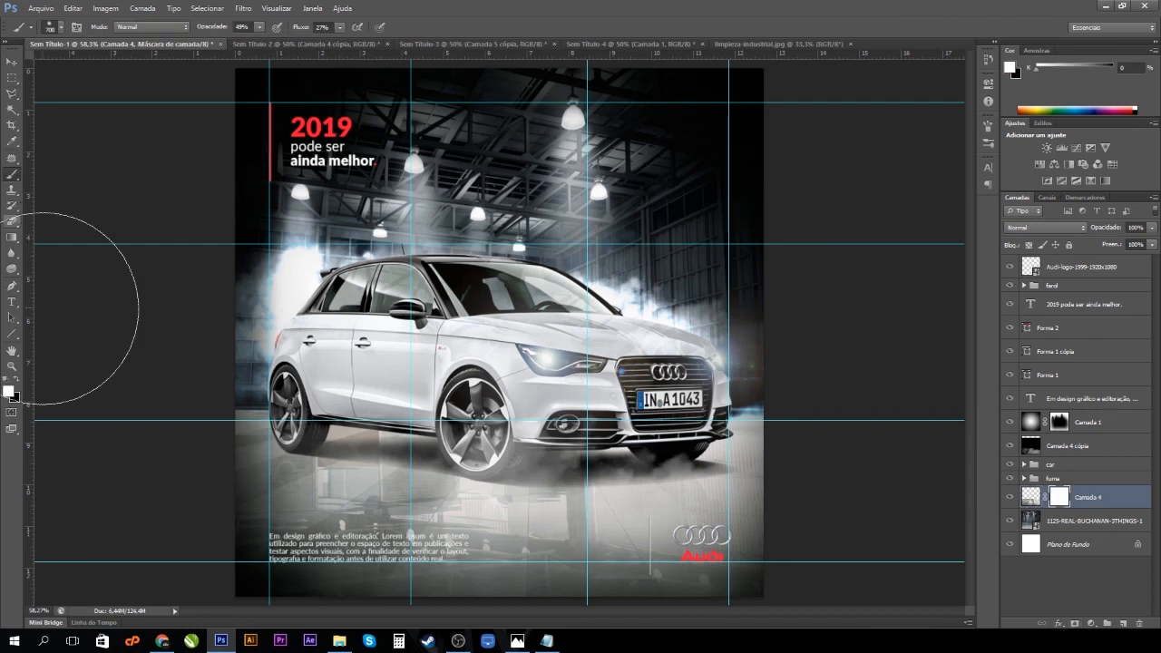
{"action": "left_click", "coordinate": [17, 386]}
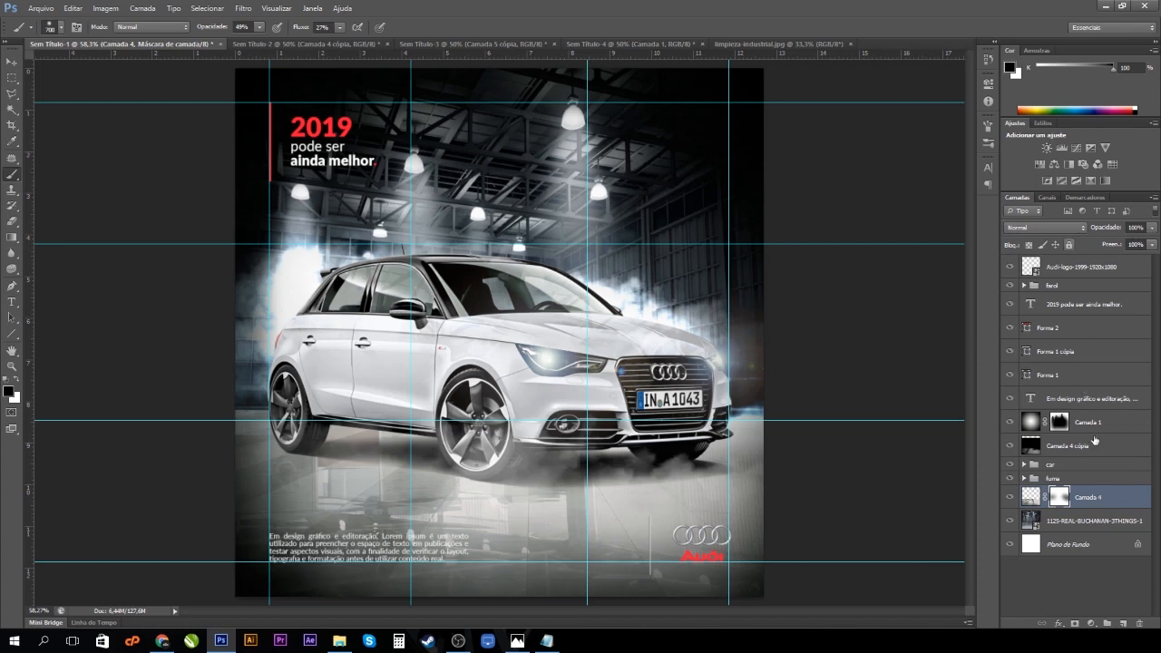
Set the floor layer's blend mode to Multiplicação and its opacity to 78%, then compare the ad with and without it.
{"action": "scroll", "coordinate": [1065, 226], "scroll_direction": "down", "scroll_amount": 2}
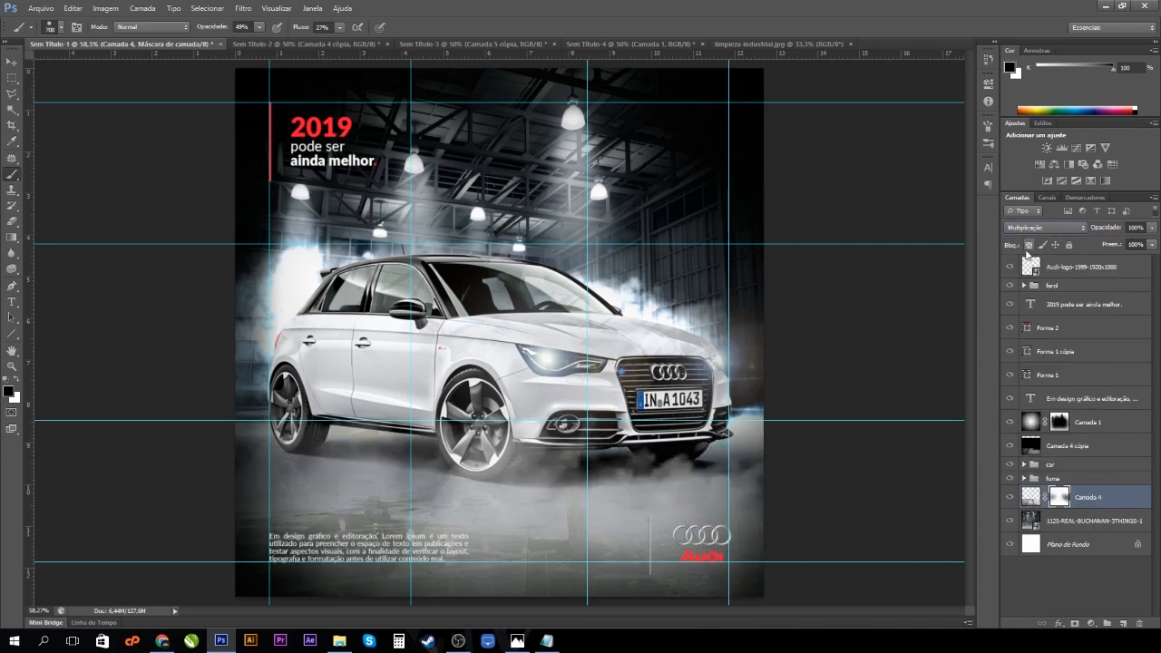
{"action": "key", "text": "Down"}
{"action": "key", "text": "Up"}
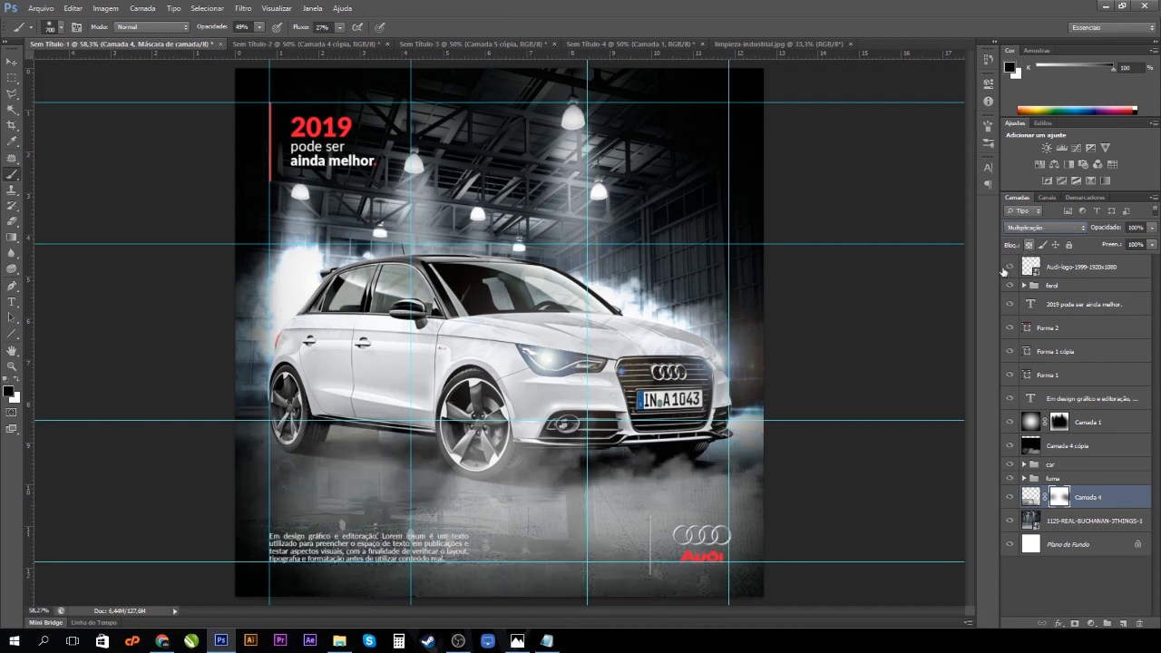
{"action": "left_click", "coordinate": [1152, 228]}
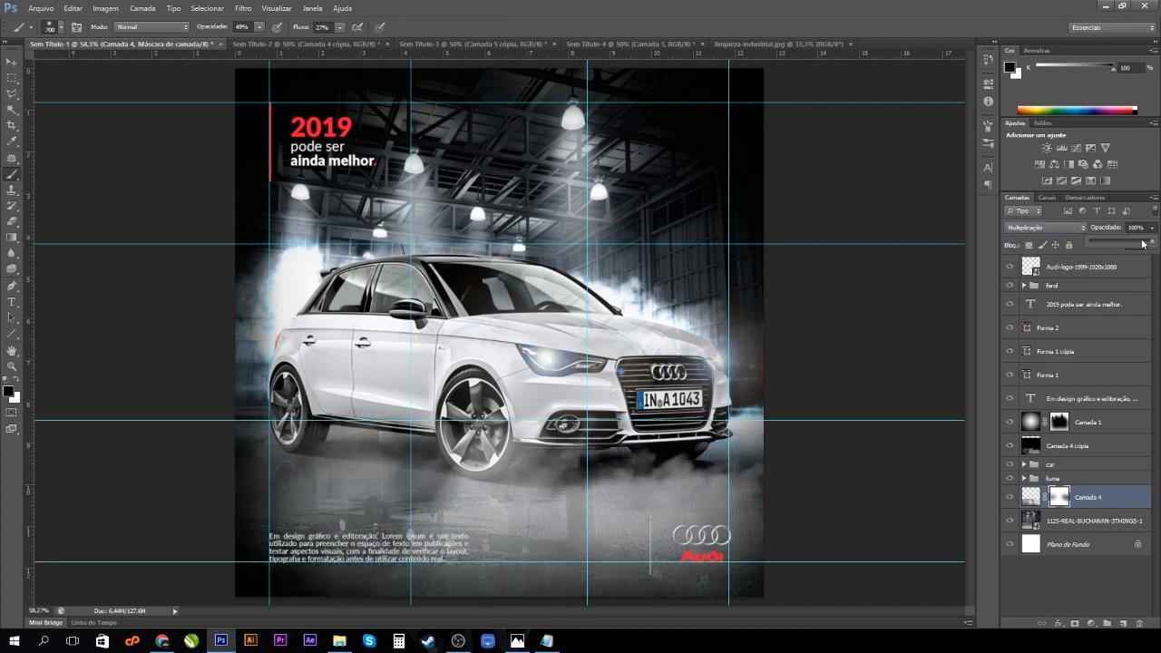
{"action": "left_click_drag", "start_coordinate": [1145, 244], "coordinate": [1141, 245]}
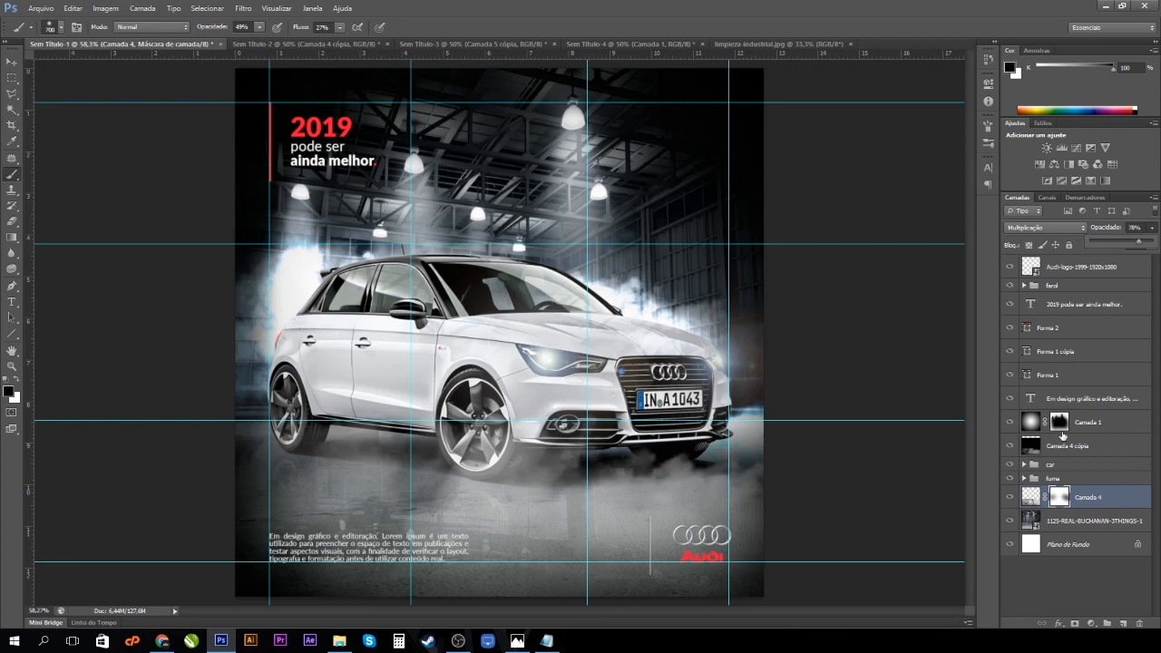
{"action": "left_click", "coordinate": [1010, 498]}
{"action": "left_click", "coordinate": [1009, 498]}
{"action": "left_click", "coordinate": [1010, 498]}
{"action": "left_click", "coordinate": [1010, 498]}
{"action": "left_click", "coordinate": [1007, 498]}
{"action": "left_click", "coordinate": [1007, 497]}
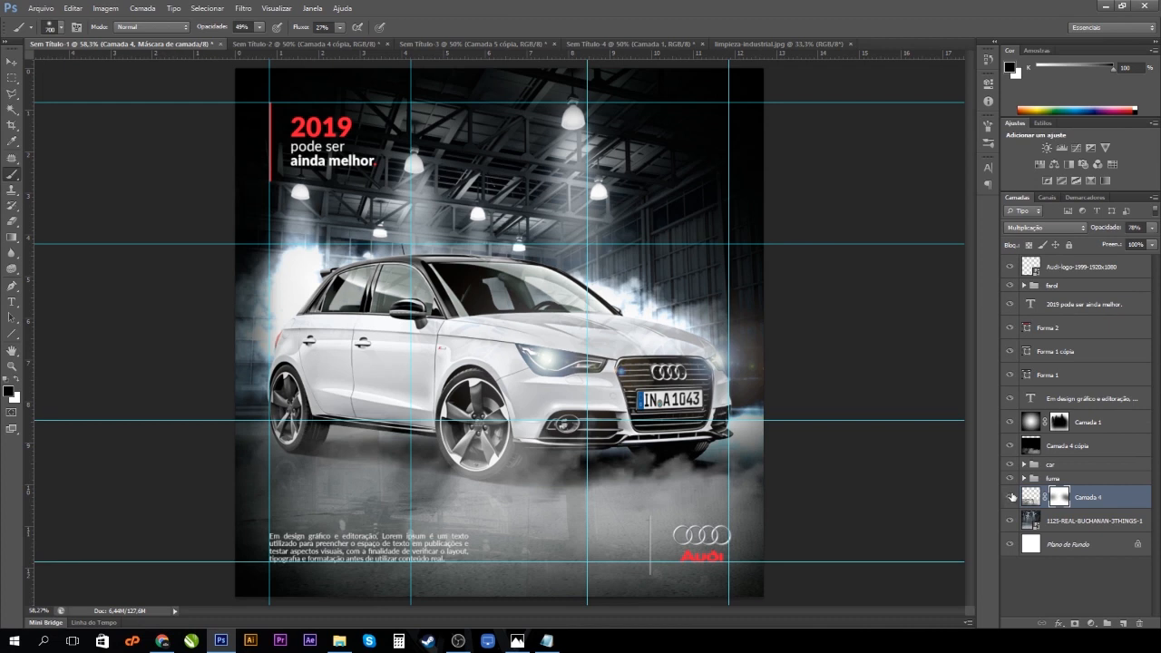
Group the headline text with the red line shape Forma 2 and name the group "texto camp".
{"action": "left_click", "coordinate": [1099, 477]}
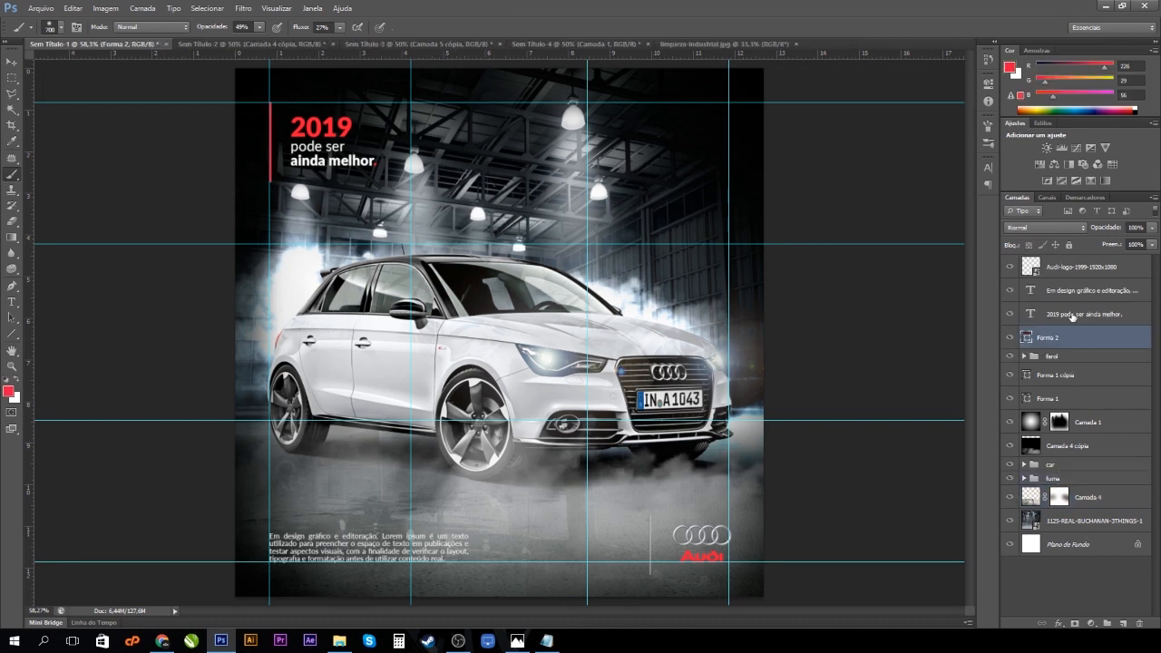
{"action": "left_click", "coordinate": [1072, 317], "text": "shift"}
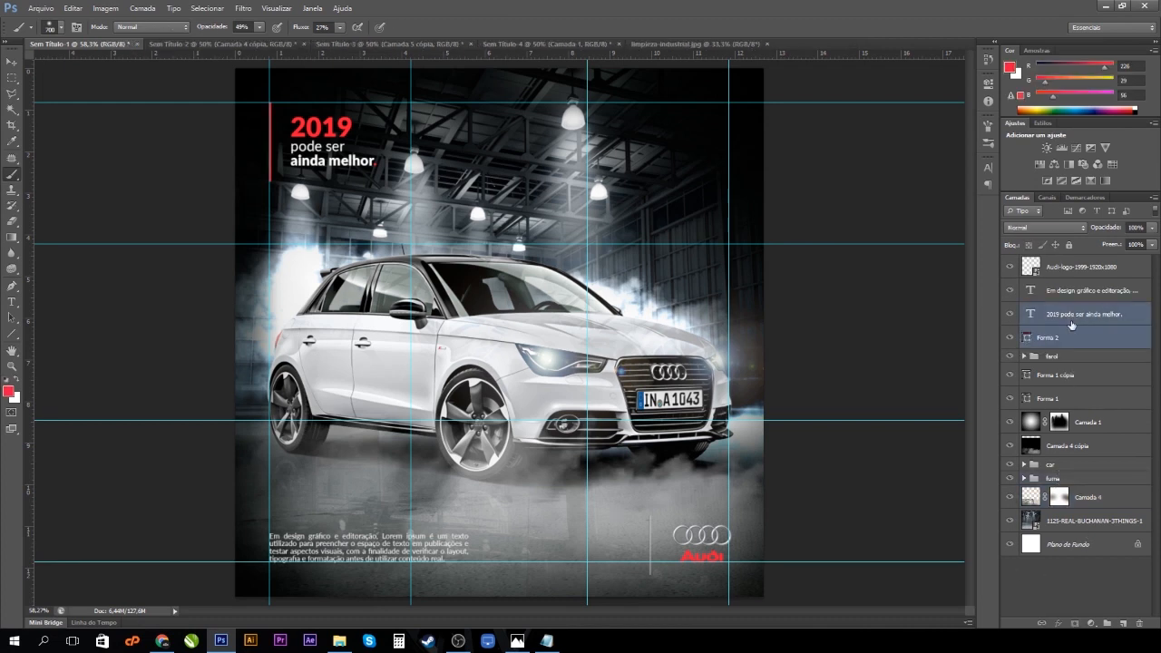
{"action": "key", "text": "ctrl+g"}
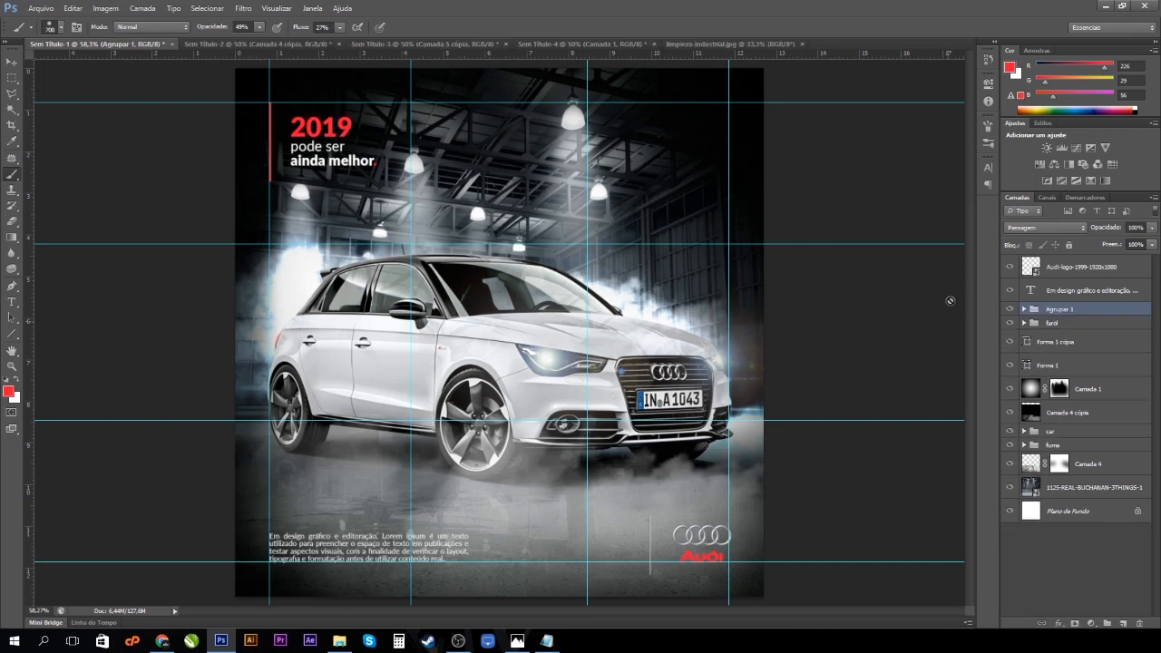
{"action": "double_click", "coordinate": [1059, 309]}
{"action": "type", "text": "texto camp"}
{"action": "key", "text": "Return"}
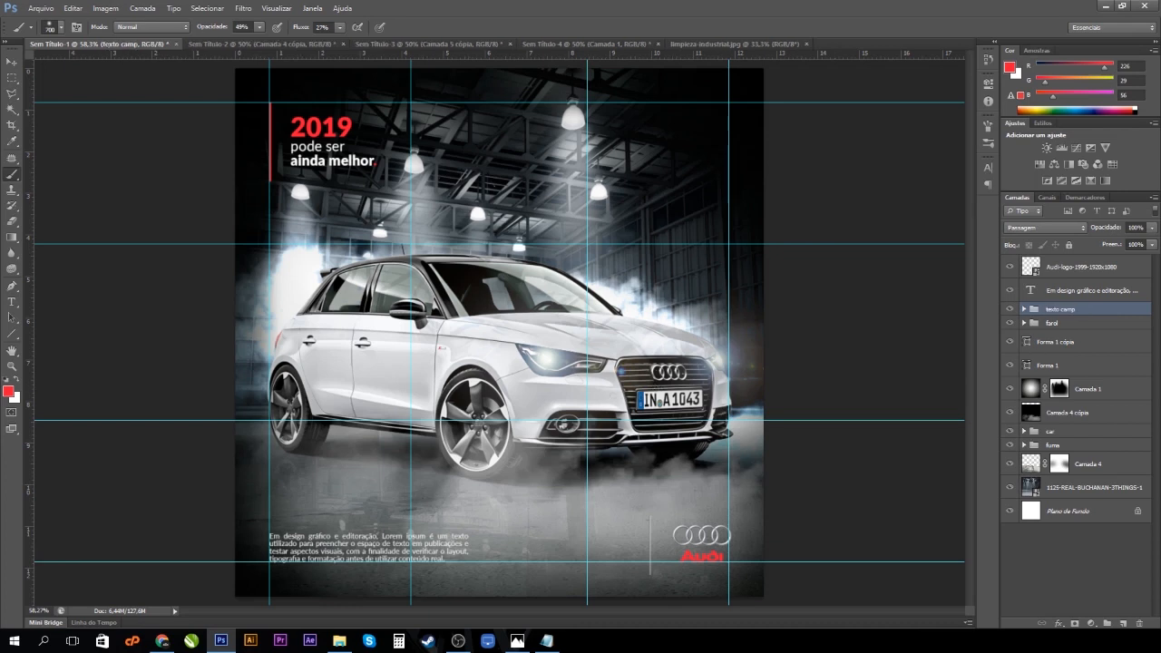
Paint the mask of the vignette layer Camada 1 with a 27% opacity brush to lighten the floor's lower-left area.
{"action": "key", "text": "alt+Tab"}
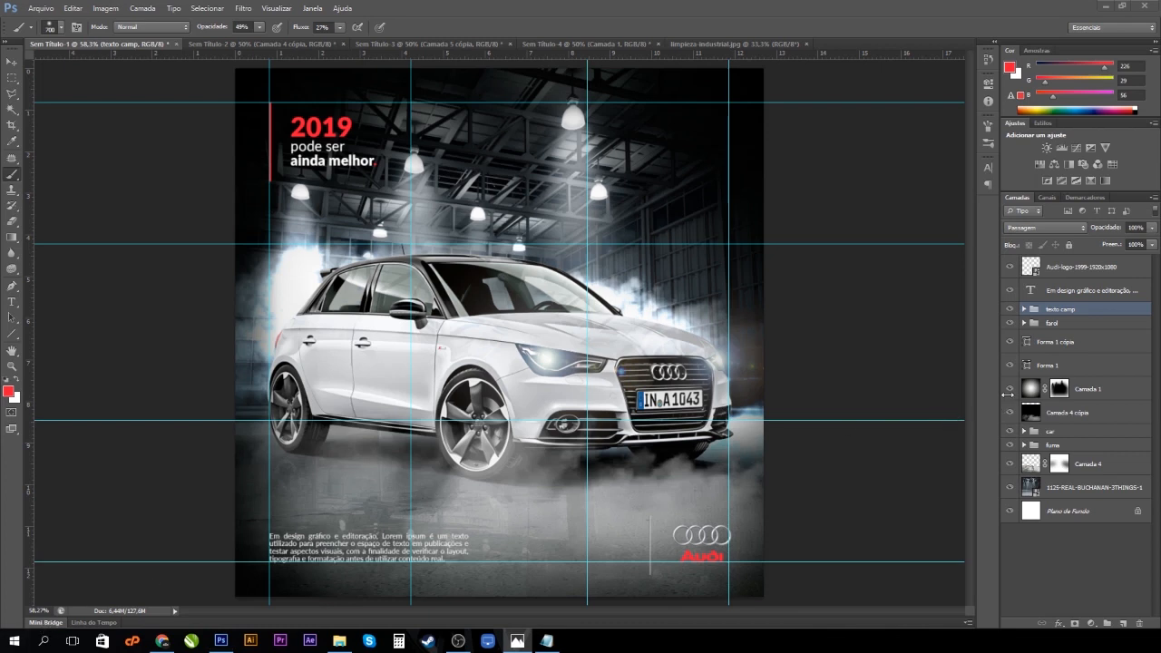
{"action": "left_click", "coordinate": [1058, 389]}
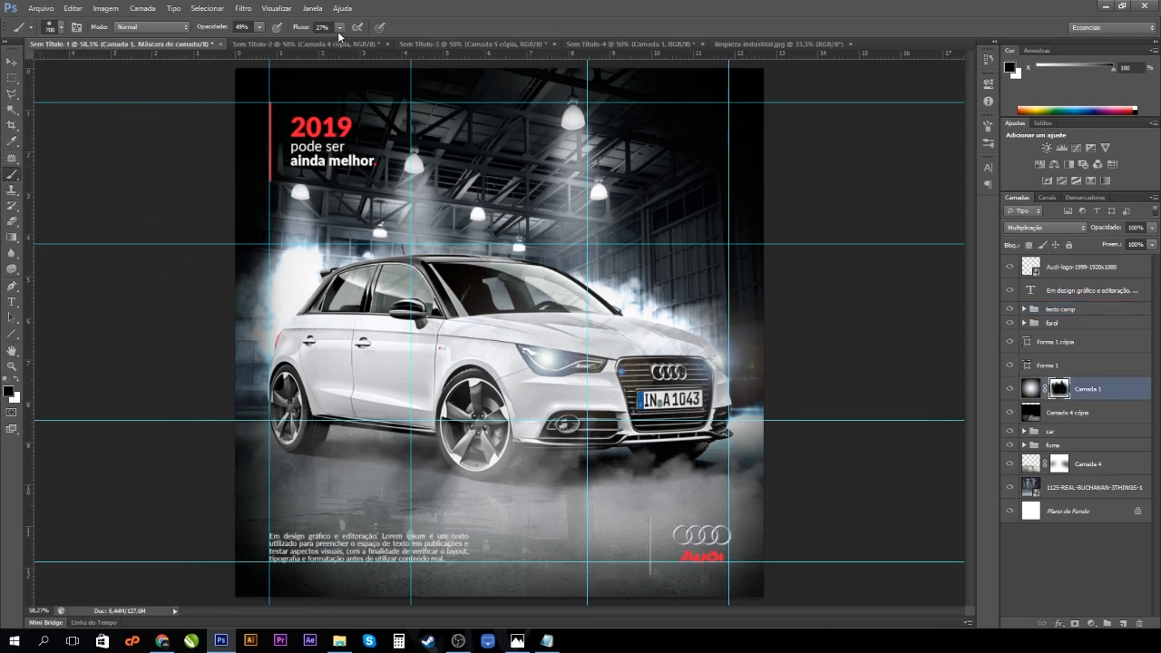
{"action": "left_click", "coordinate": [260, 27]}
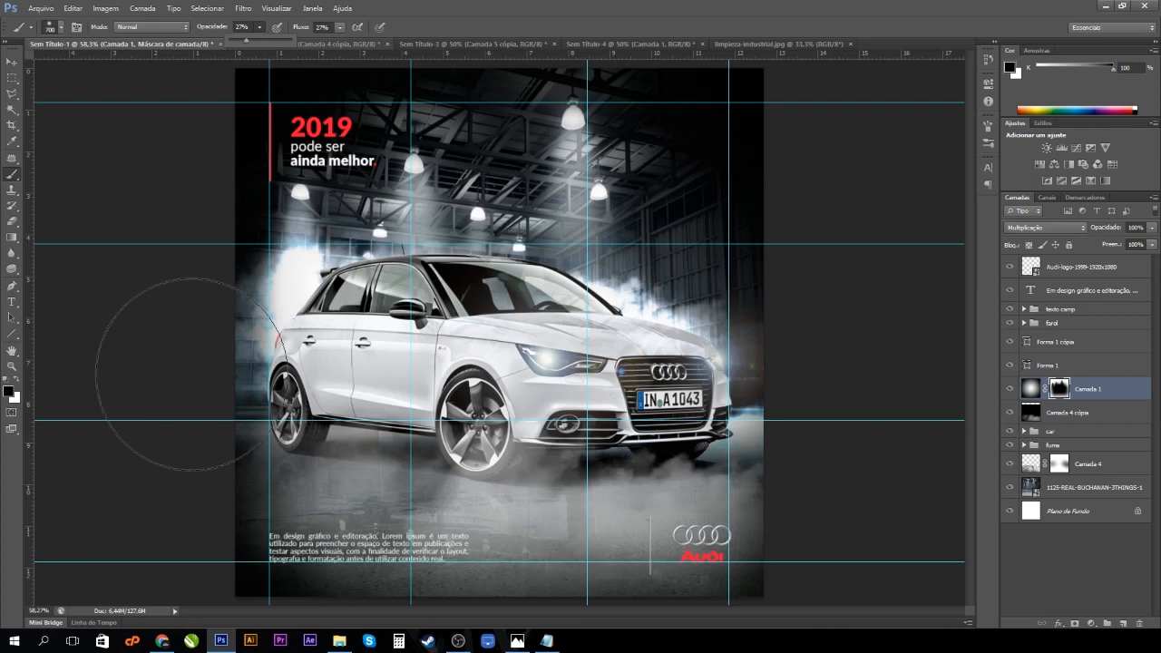
{"action": "left_click", "coordinate": [14, 383]}
{"action": "left_click", "coordinate": [15, 385]}
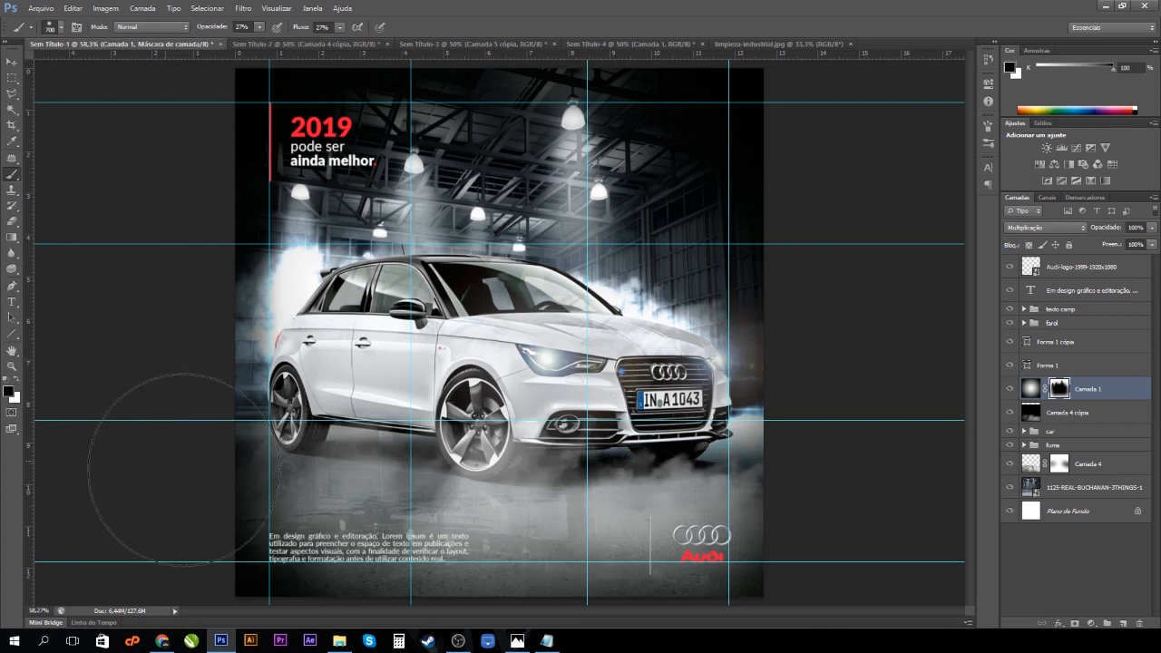
{"action": "mouse_move", "coordinate": [248, 508]}
{"action": "left_mouse_down"}
{"action": "mouse_move", "coordinate": [251, 537]}
{"action": "mouse_move", "coordinate": [298, 544]}
{"action": "mouse_move", "coordinate": [328, 449]}
{"action": "left_mouse_up"}
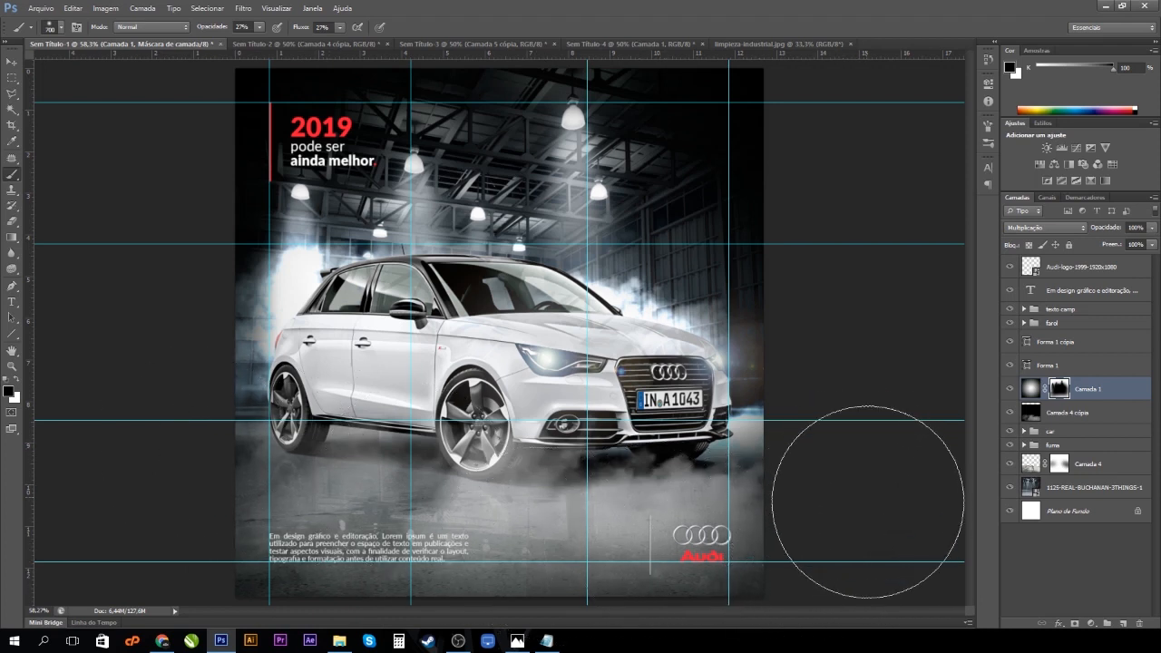
{"action": "left_click", "coordinate": [16, 385]}
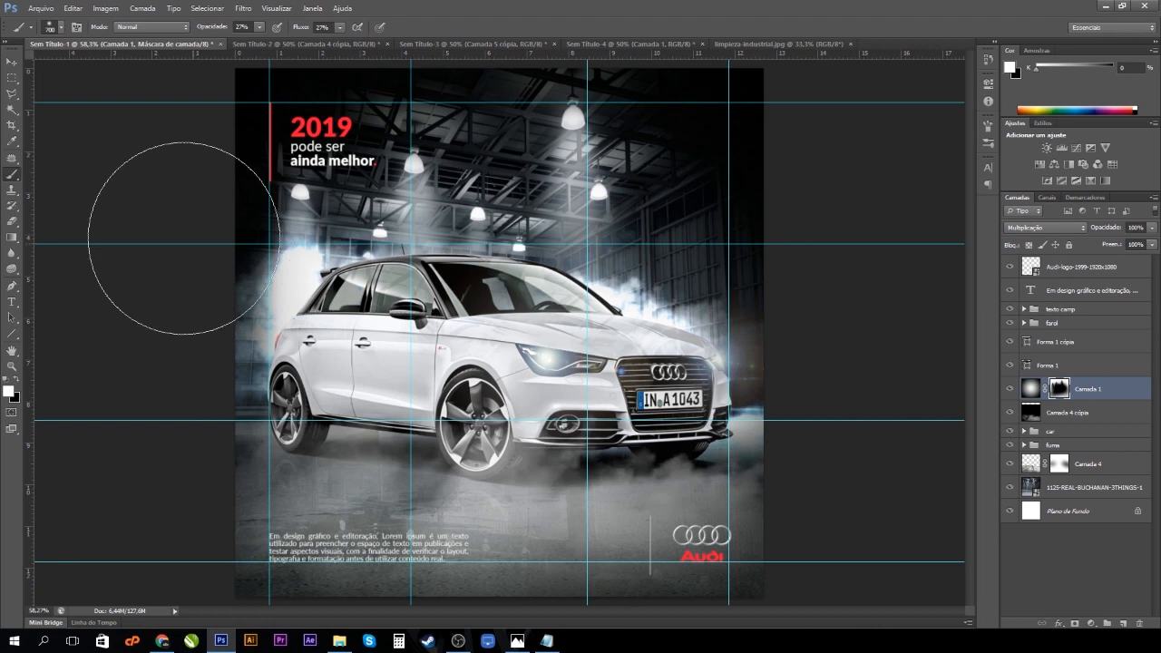
Duplicate the warehouse background layer and apply a Gaussian Blur to the copy.
{"action": "key", "text": "m"}
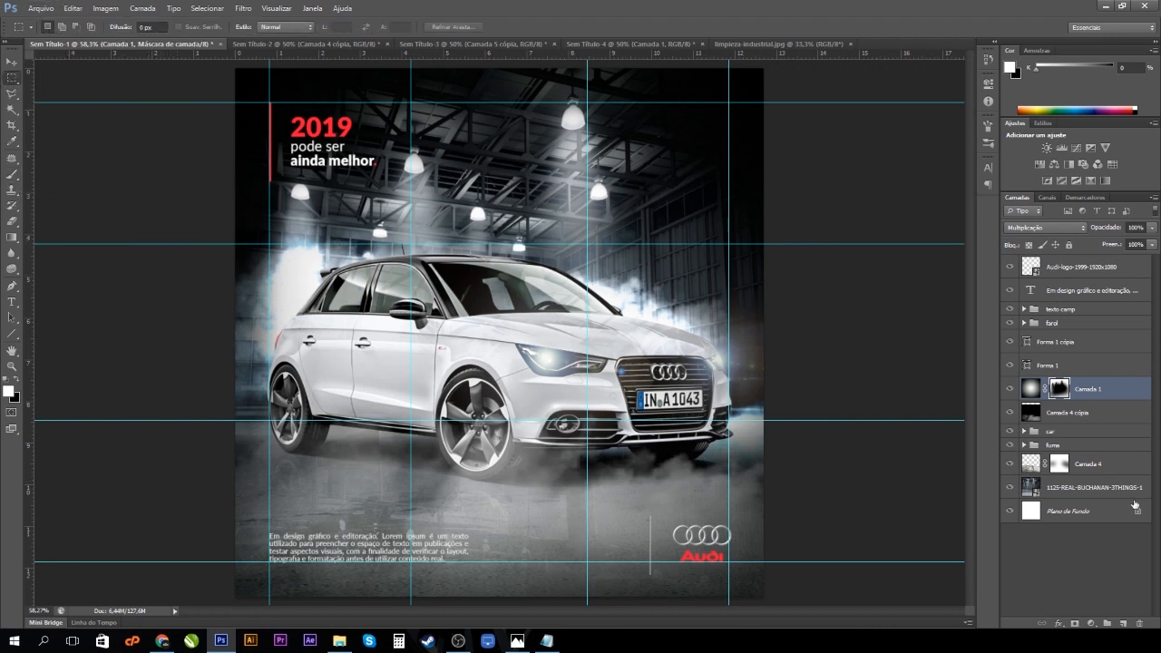
{"action": "left_click", "coordinate": [1101, 494]}
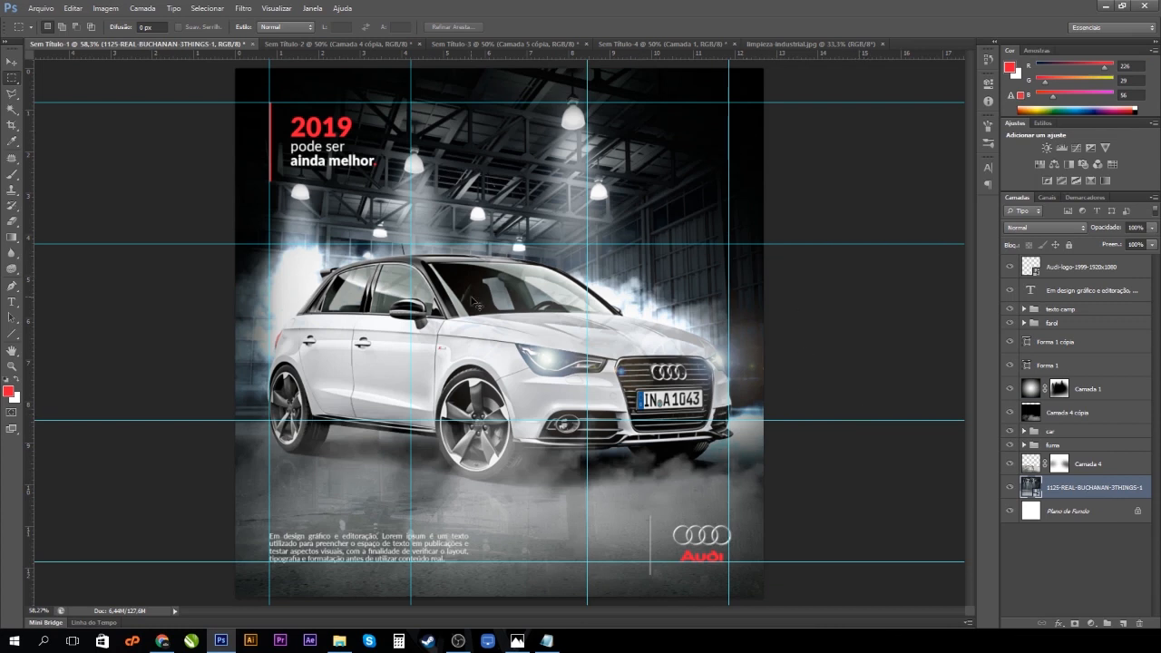
{"action": "key", "text": "ctrl+j"}
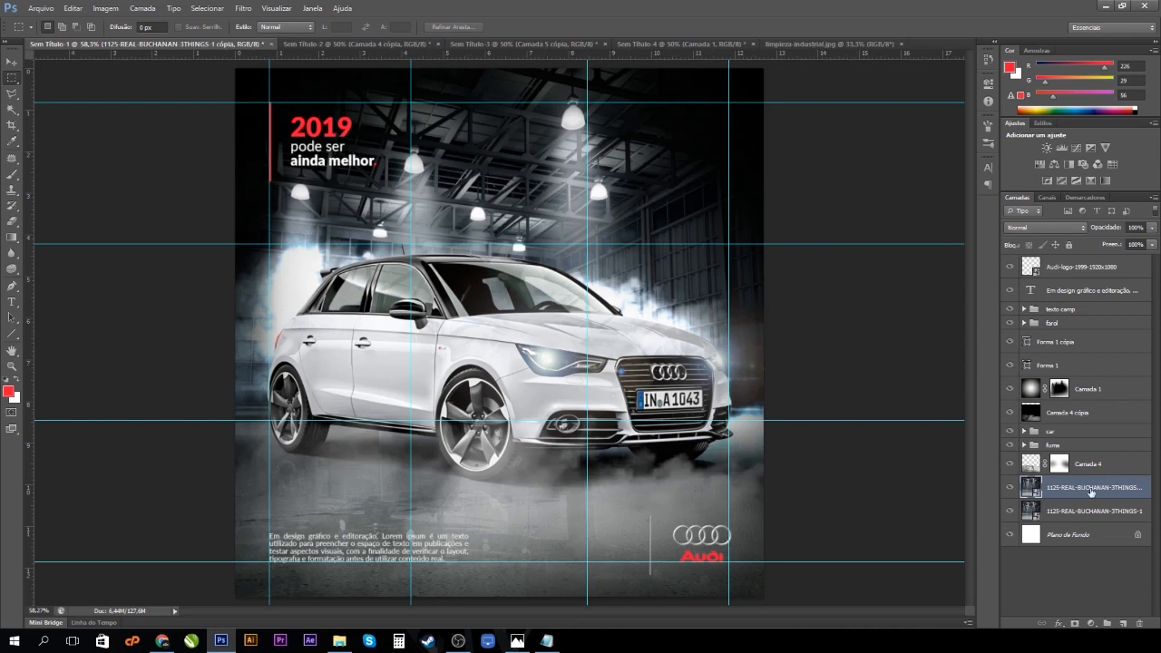
{"action": "left_click", "coordinate": [243, 8]}
{"action": "mouse_move", "coordinate": [309, 152]}
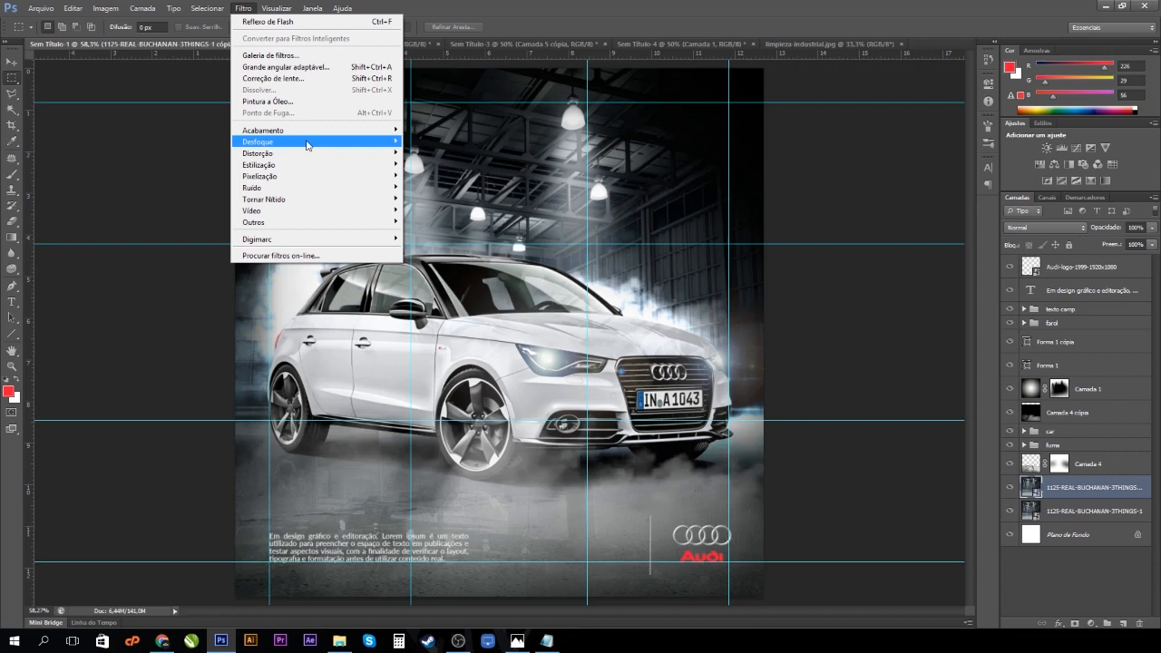
{"action": "left_click", "coordinate": [451, 250]}
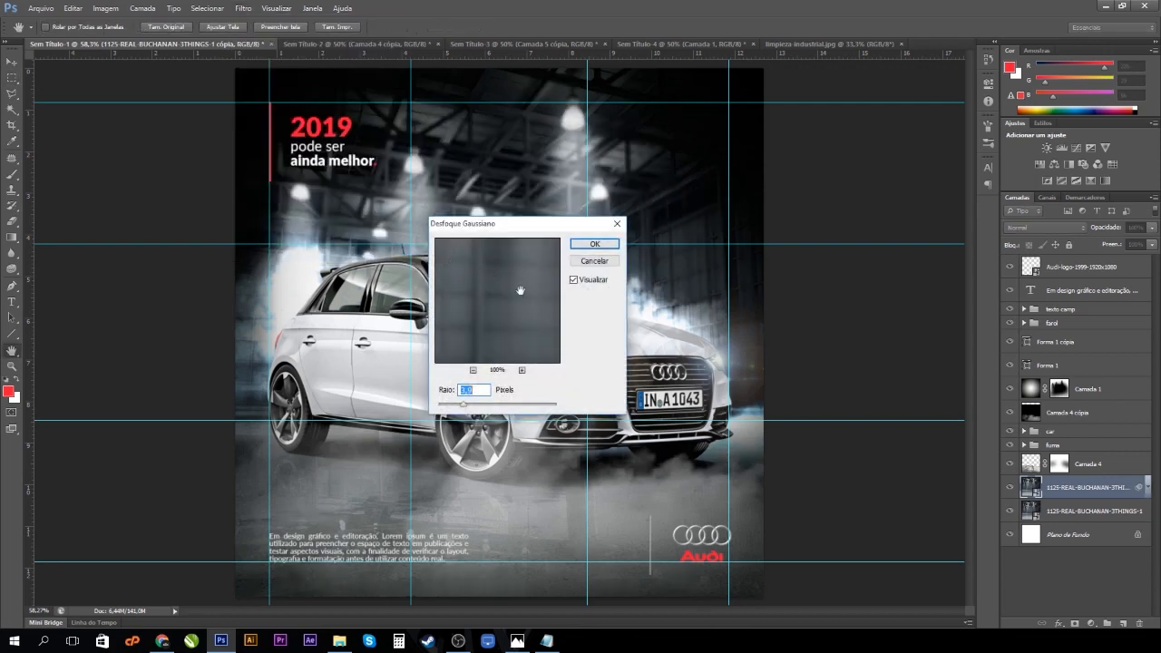
{"action": "left_click", "coordinate": [595, 245]}
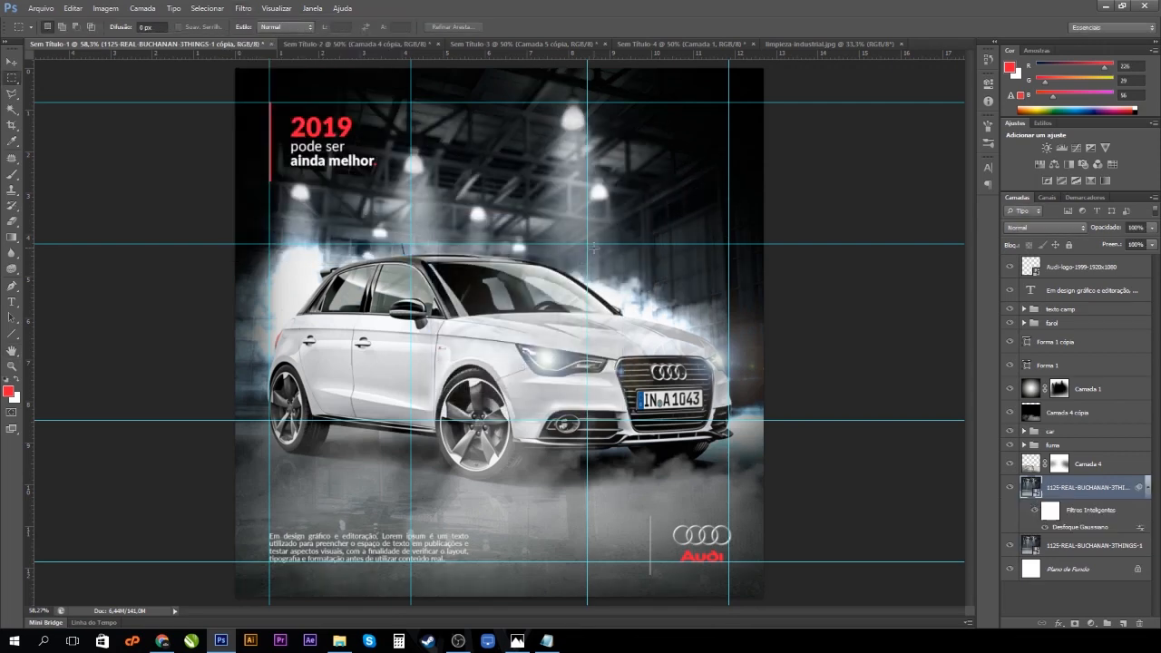
Mask the blurred warehouse copy and paint black at 100% opacity and flow to reveal the sharp background on the right side.
{"action": "left_click", "coordinate": [1147, 488]}
{"action": "left_click", "coordinate": [1075, 623]}
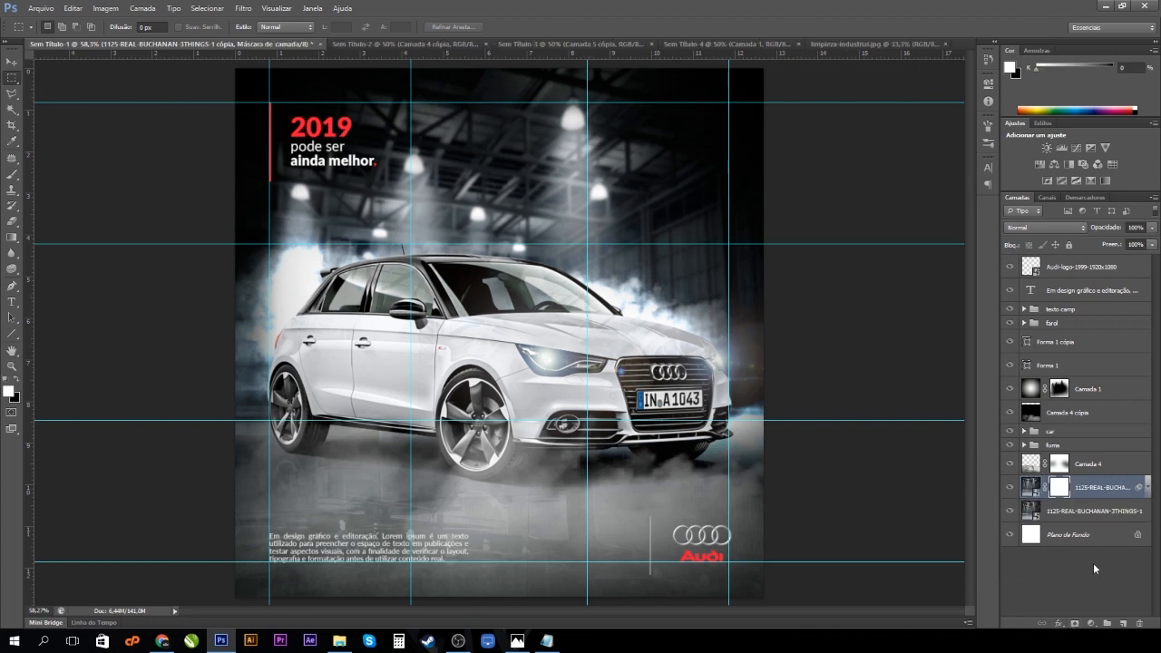
{"action": "left_click", "coordinate": [11, 174]}
{"action": "left_click", "coordinate": [18, 386]}
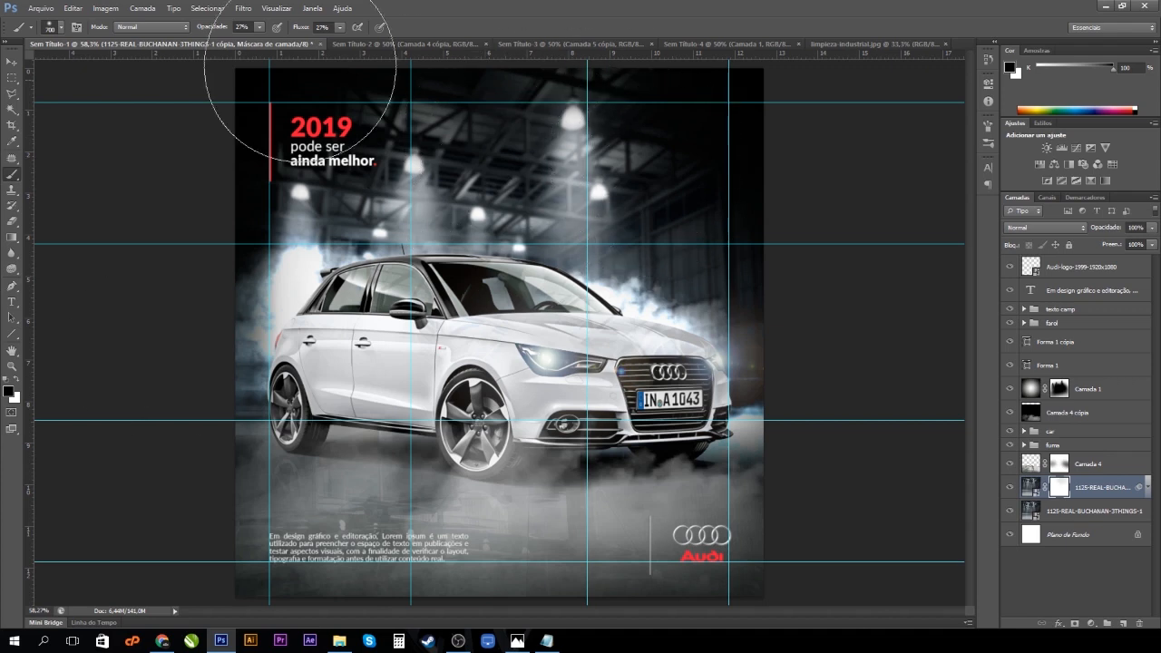
{"action": "mouse_move", "coordinate": [260, 26]}
{"action": "left_mouse_down"}
{"action": "mouse_move", "coordinate": [344, 56]}
{"action": "mouse_move", "coordinate": [392, 42]}
{"action": "left_mouse_up"}
{"action": "left_click", "coordinate": [340, 26]}
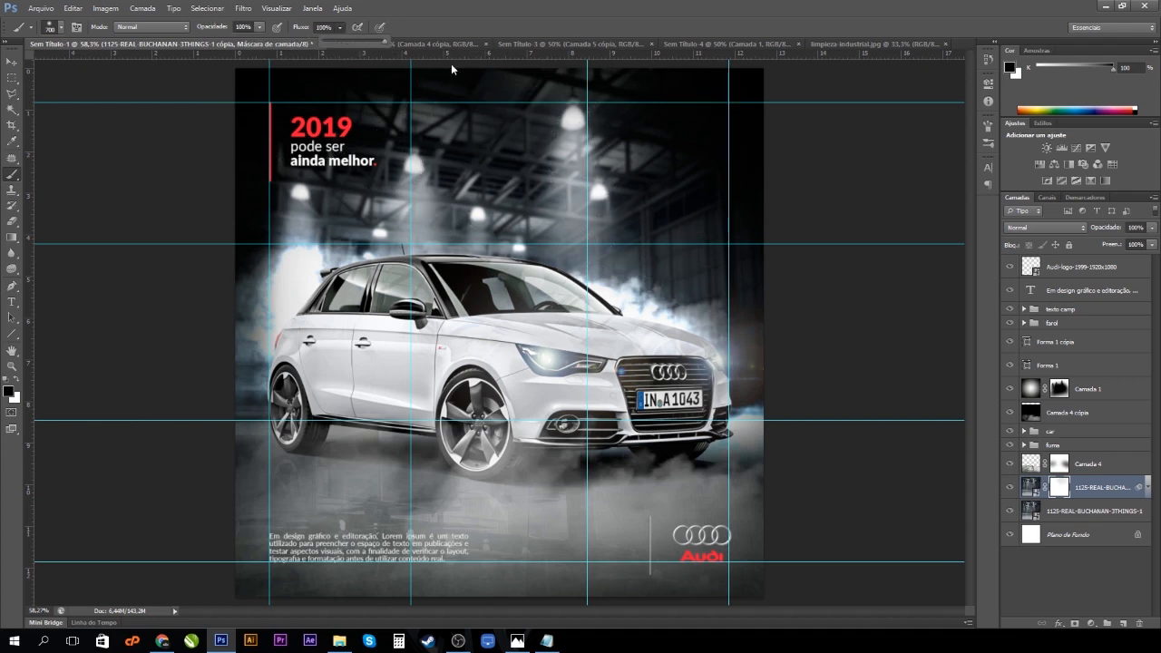
{"action": "mouse_move", "coordinate": [716, 272]}
{"action": "left_mouse_down"}
{"action": "mouse_move", "coordinate": [760, 375]}
{"action": "mouse_move", "coordinate": [733, 312]}
{"action": "mouse_move", "coordinate": [701, 308]}
{"action": "left_mouse_up"}
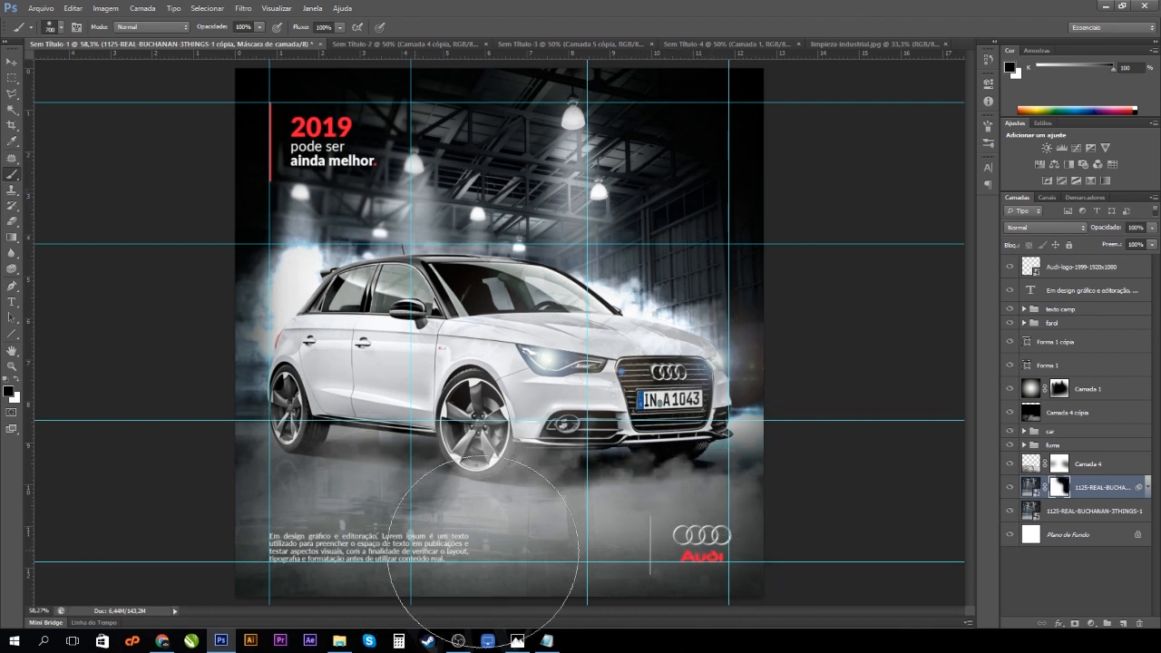
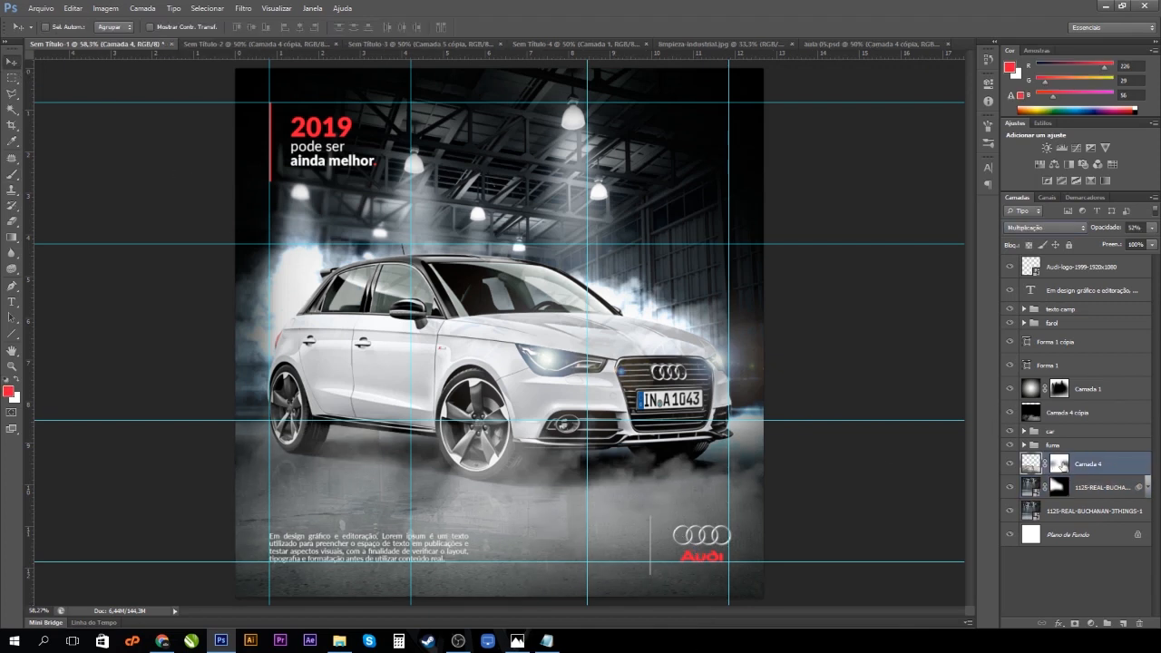
Set the floor layer's blend mode to Subexposição de Cores with 25% opacity and compare the ad with and without it.
{"action": "left_click", "coordinate": [1080, 228]}
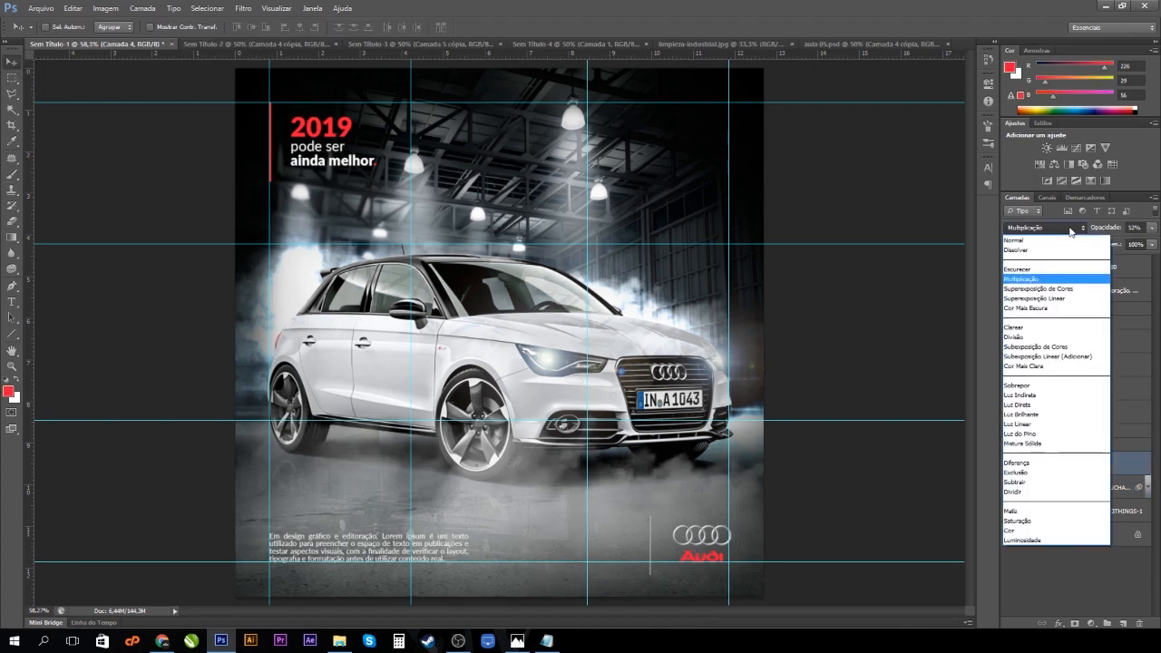
{"action": "left_click", "coordinate": [1025, 351]}
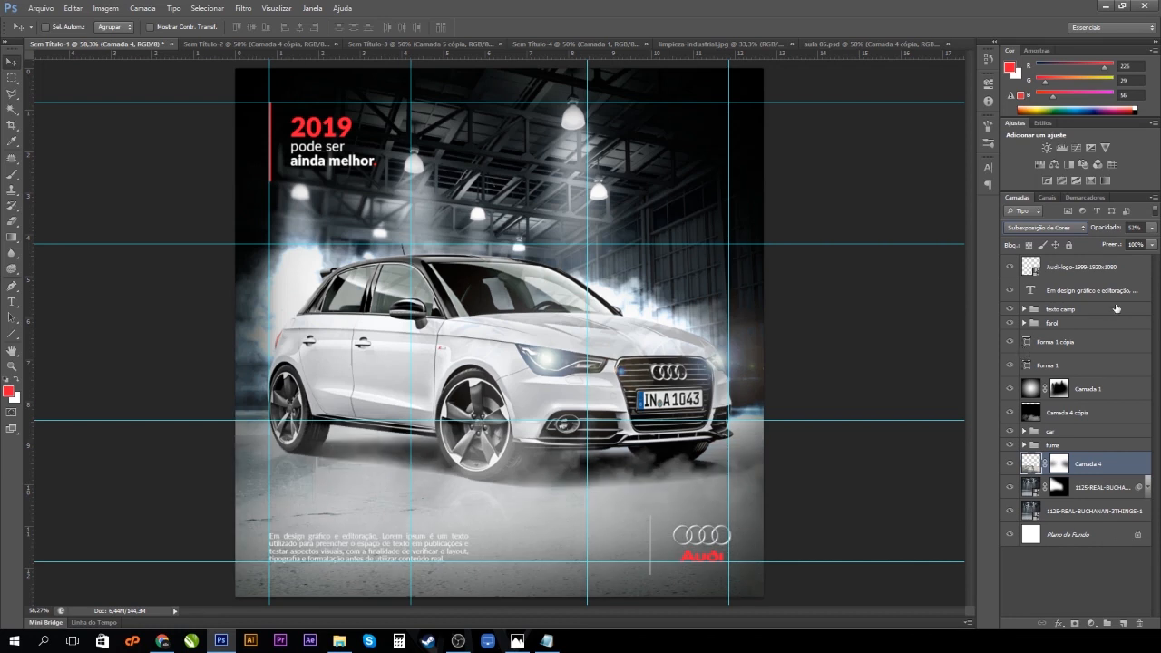
{"action": "mouse_move", "coordinate": [1153, 233]}
{"action": "left_mouse_down"}
{"action": "mouse_move", "coordinate": [1125, 245]}
{"action": "mouse_move", "coordinate": [1141, 246]}
{"action": "left_mouse_up"}
{"action": "left_click_drag", "start_coordinate": [1126, 243], "coordinate": [1103, 239]}
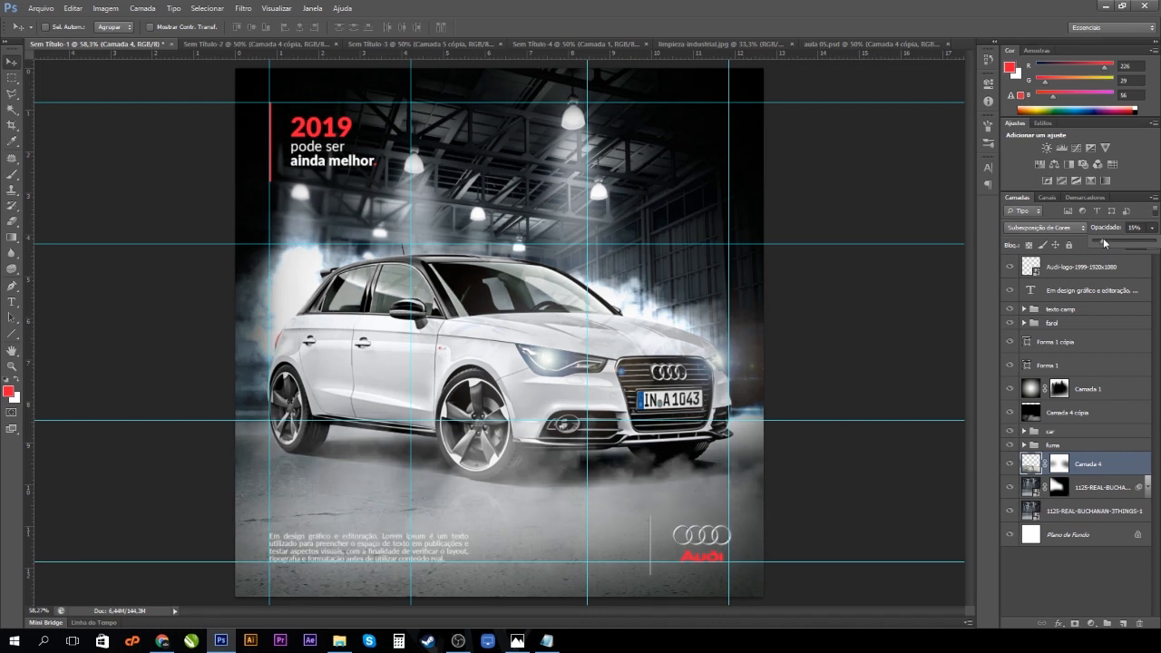
{"action": "left_click", "coordinate": [1012, 464]}
{"action": "left_click", "coordinate": [1012, 465]}
{"action": "left_click", "coordinate": [1012, 464]}
{"action": "left_click", "coordinate": [1012, 464]}
{"action": "left_click", "coordinate": [1012, 465]}
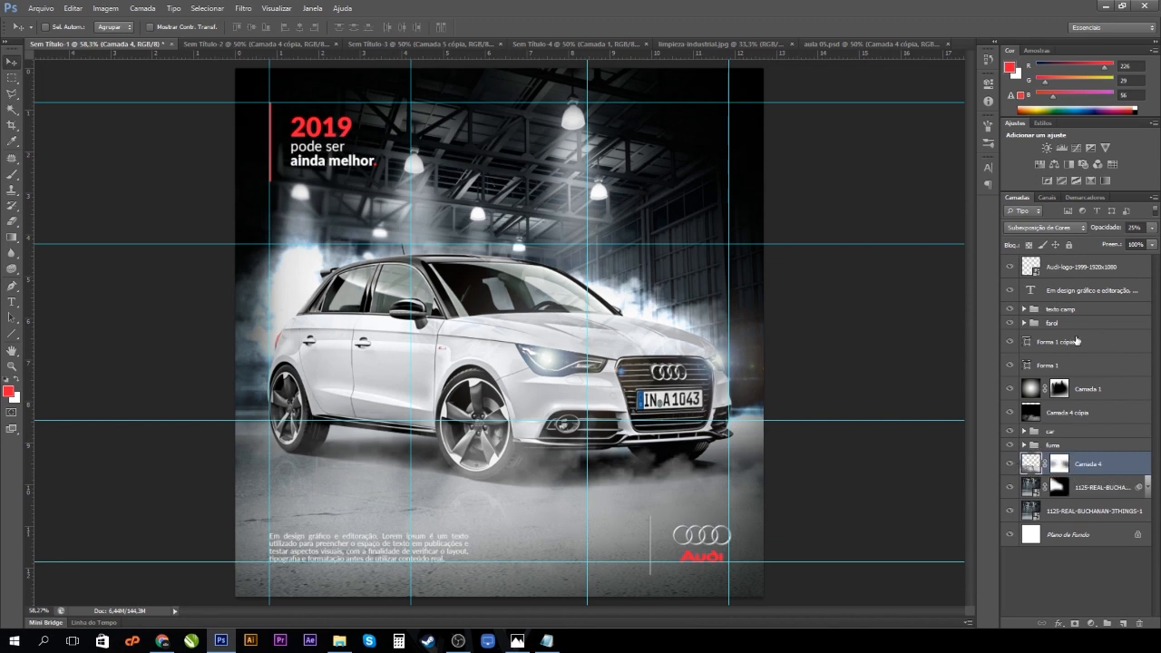
Hide the guides and sharpen the audi_PNG1737 car layer with Máscara de Nitidez at 136% intensity and 0,7 pixel radius.
{"action": "key", "text": "ctrl+h"}
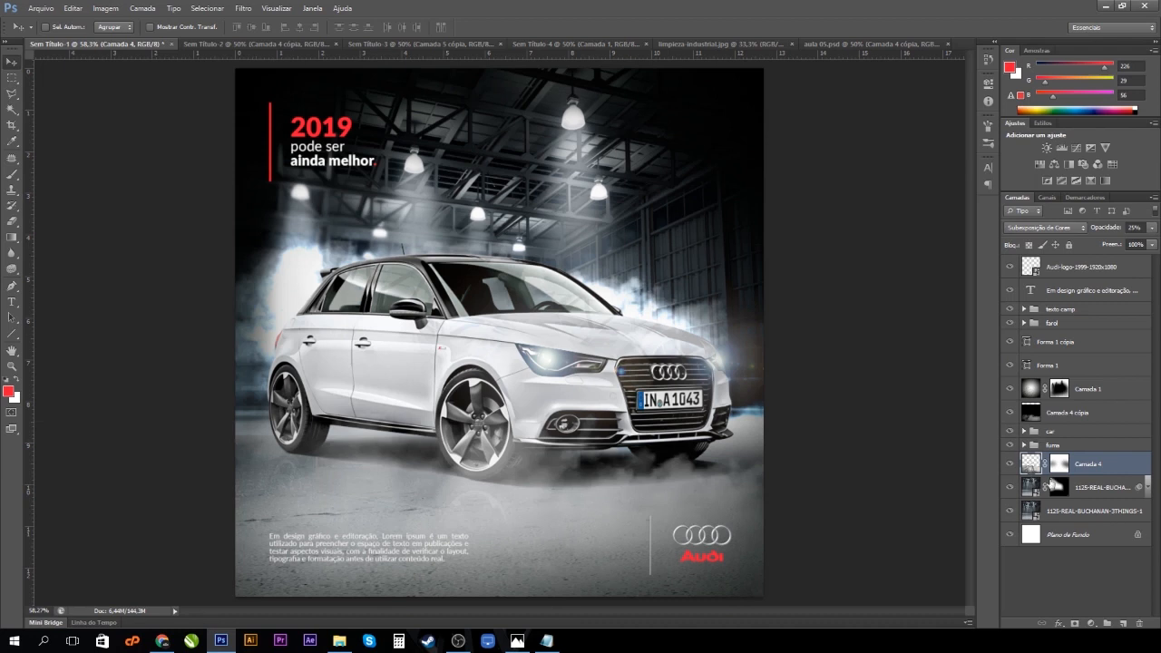
{"action": "left_click", "coordinate": [1025, 432]}
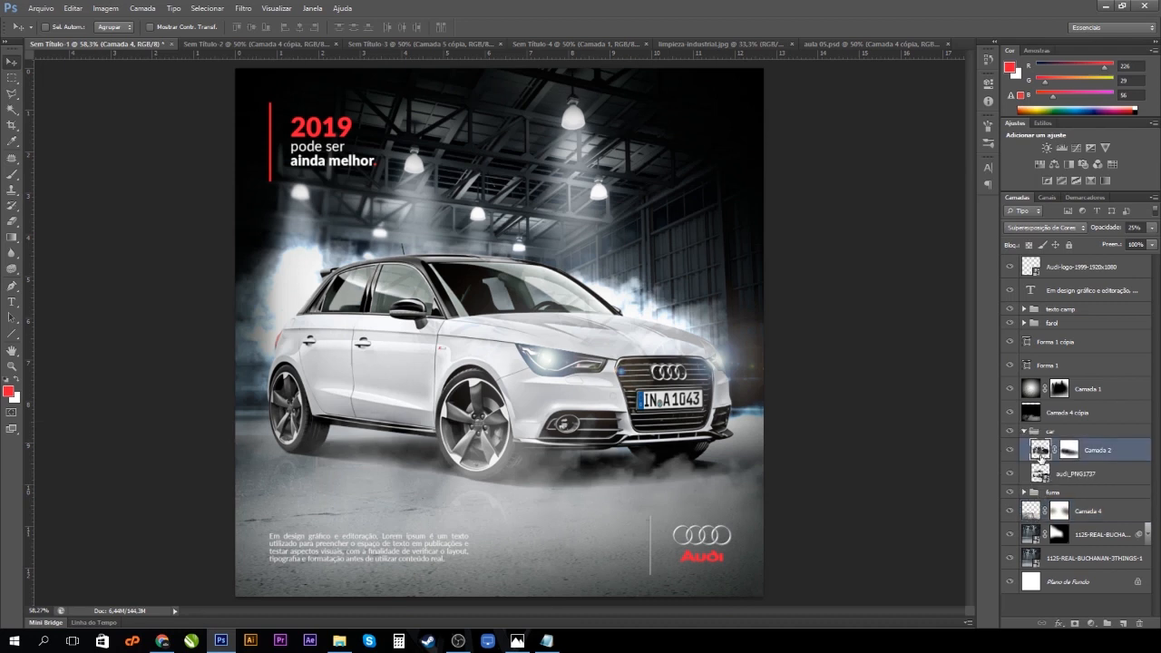
{"action": "left_click", "coordinate": [1040, 473]}
{"action": "left_click", "coordinate": [243, 8]}
{"action": "mouse_move", "coordinate": [261, 201]}
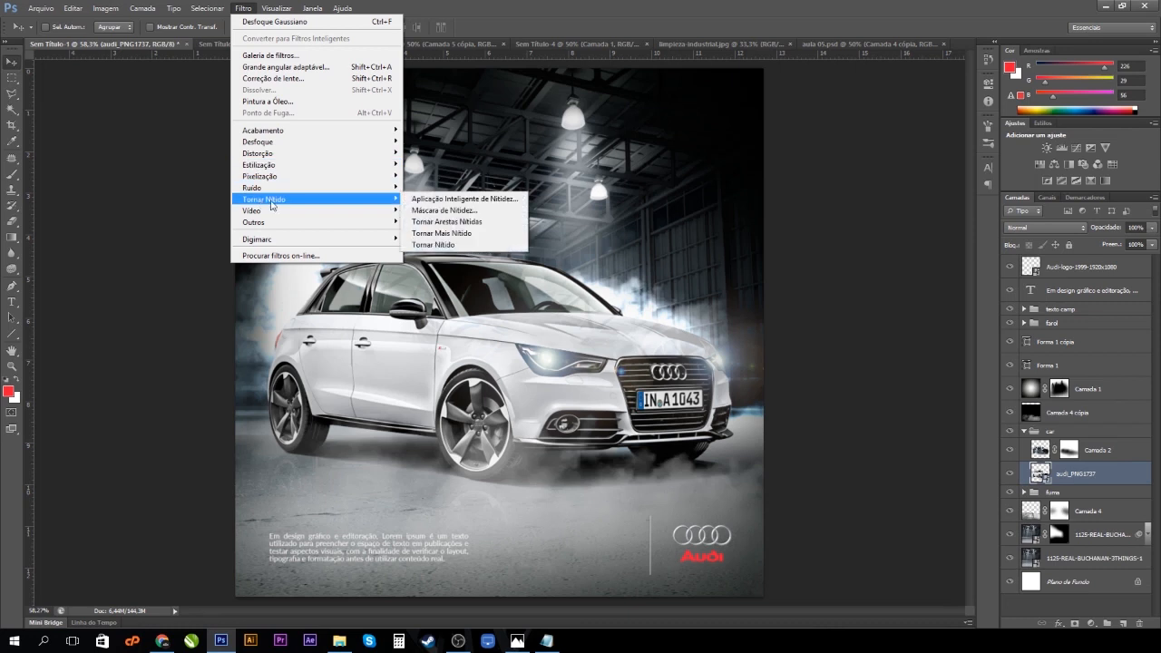
{"action": "left_click", "coordinate": [453, 212]}
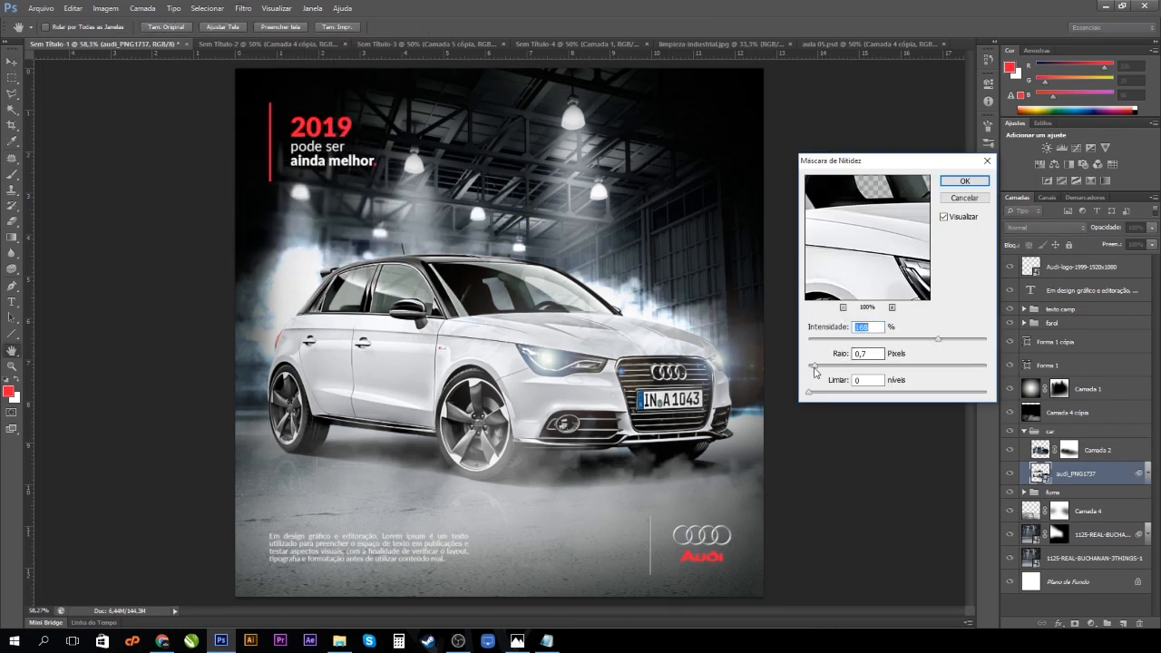
{"action": "left_click_drag", "start_coordinate": [927, 340], "coordinate": [921, 341]}
{"action": "left_click", "coordinate": [946, 219]}
{"action": "left_click", "coordinate": [949, 222]}
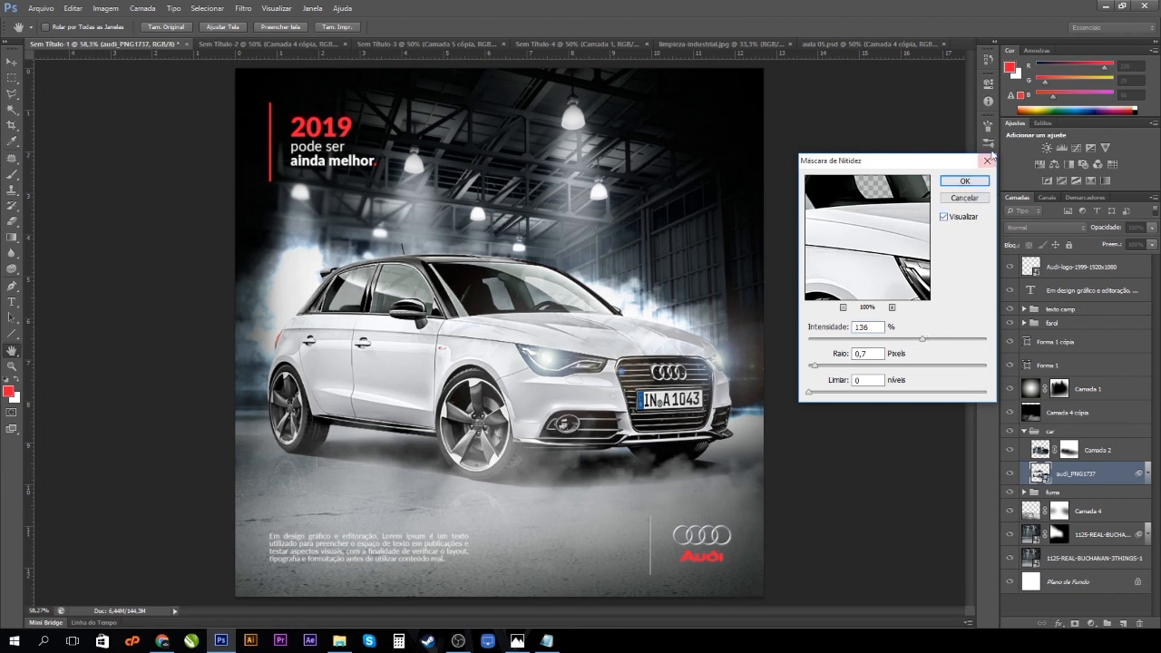
{"action": "left_click", "coordinate": [965, 181]}
Scale the car and farol groups together to about 107% from their centre and shift them slightly down.
{"action": "left_click", "coordinate": [1051, 445]}
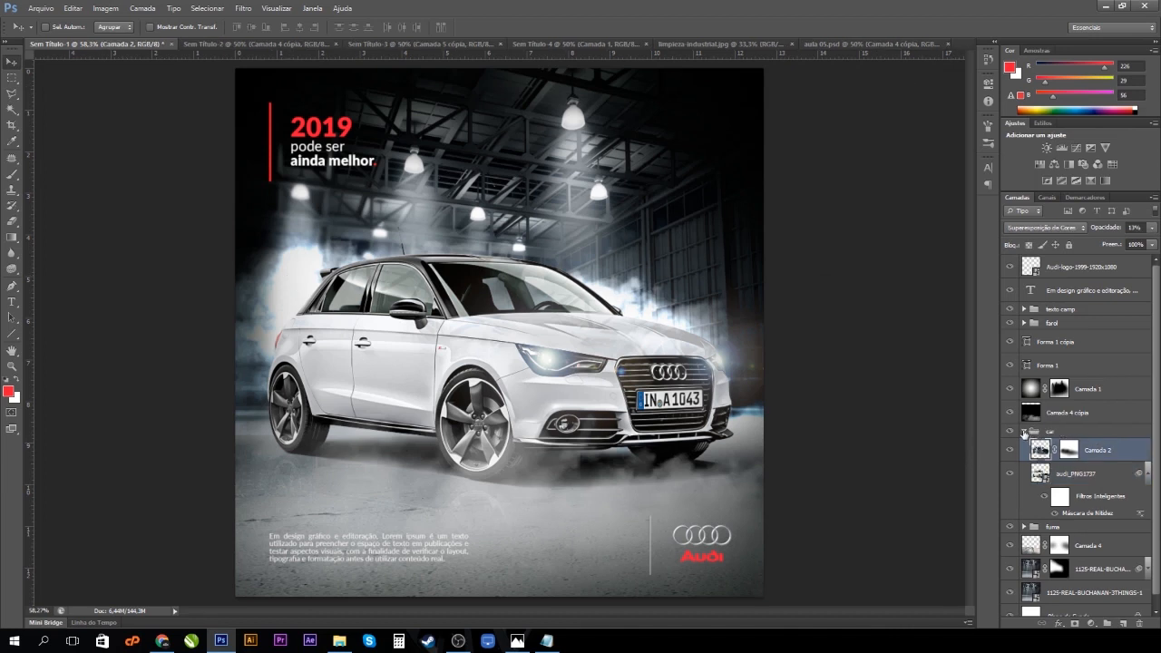
{"action": "left_click", "coordinate": [1026, 432]}
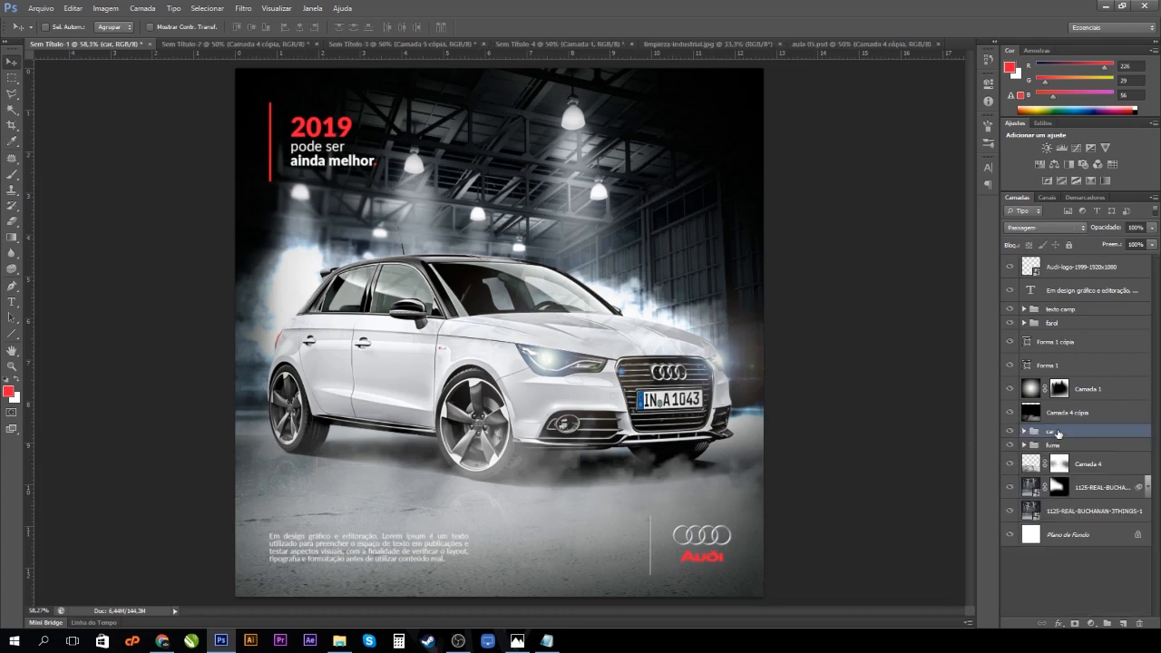
{"action": "left_click", "coordinate": [1063, 324], "text": "ctrl"}
{"action": "left_click_drag", "start_coordinate": [612, 379], "coordinate": [609, 349]}
{"action": "key", "text": "ctrl+z"}
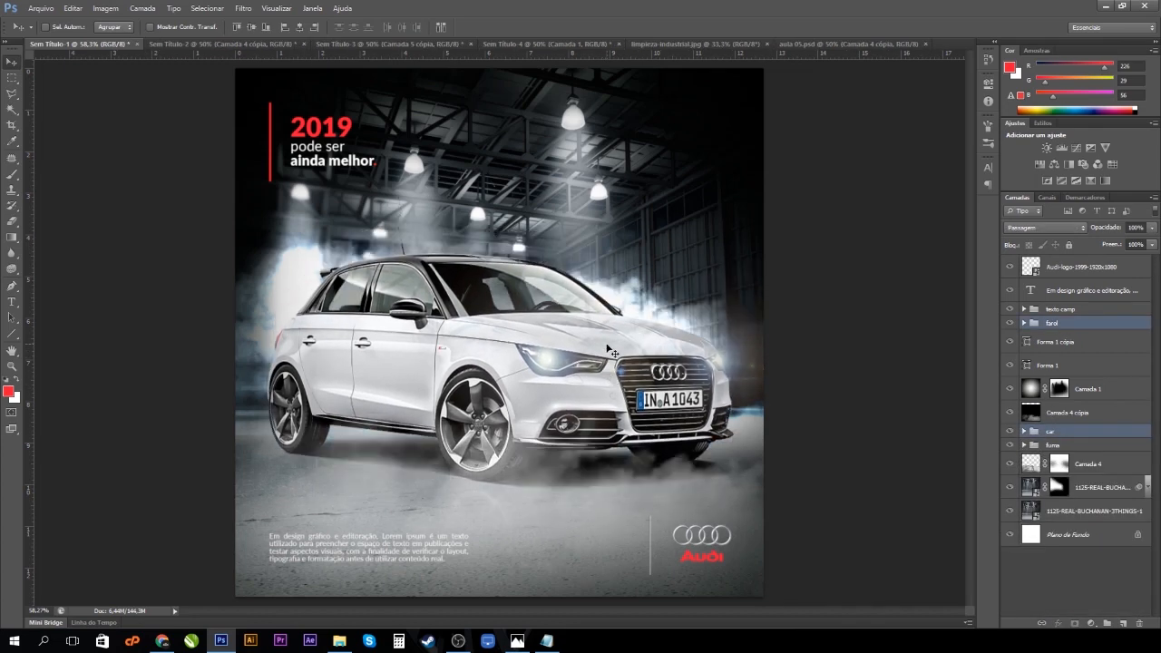
{"action": "key", "text": "t"}
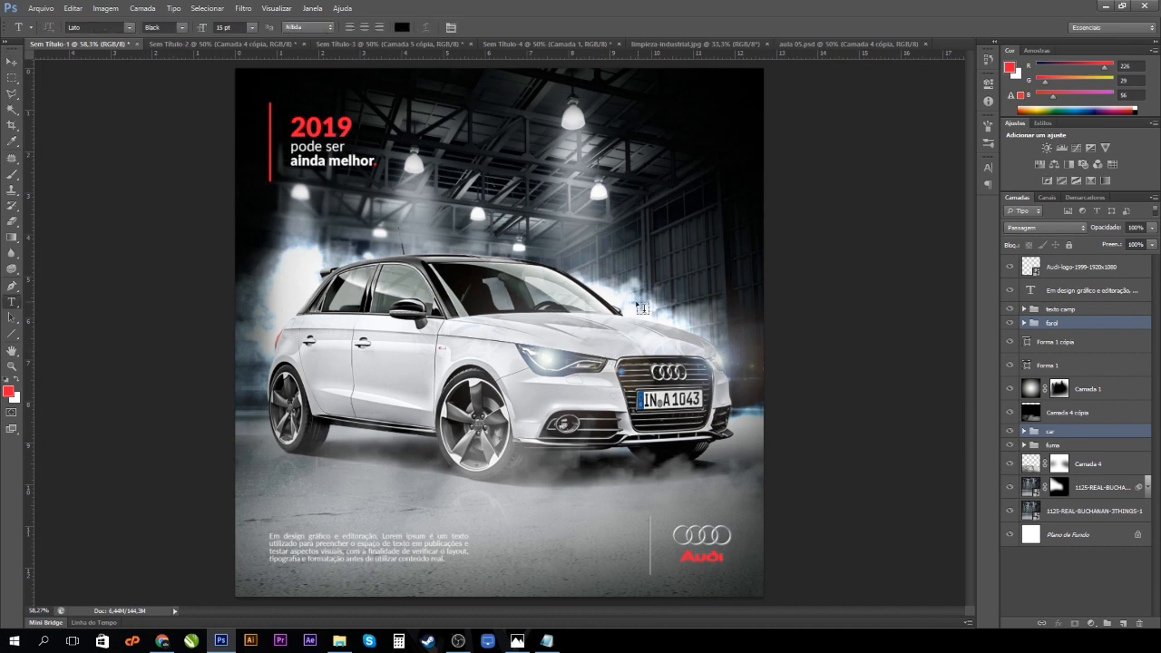
{"action": "left_click", "coordinate": [12, 61]}
{"action": "key", "text": "ctrl+t"}
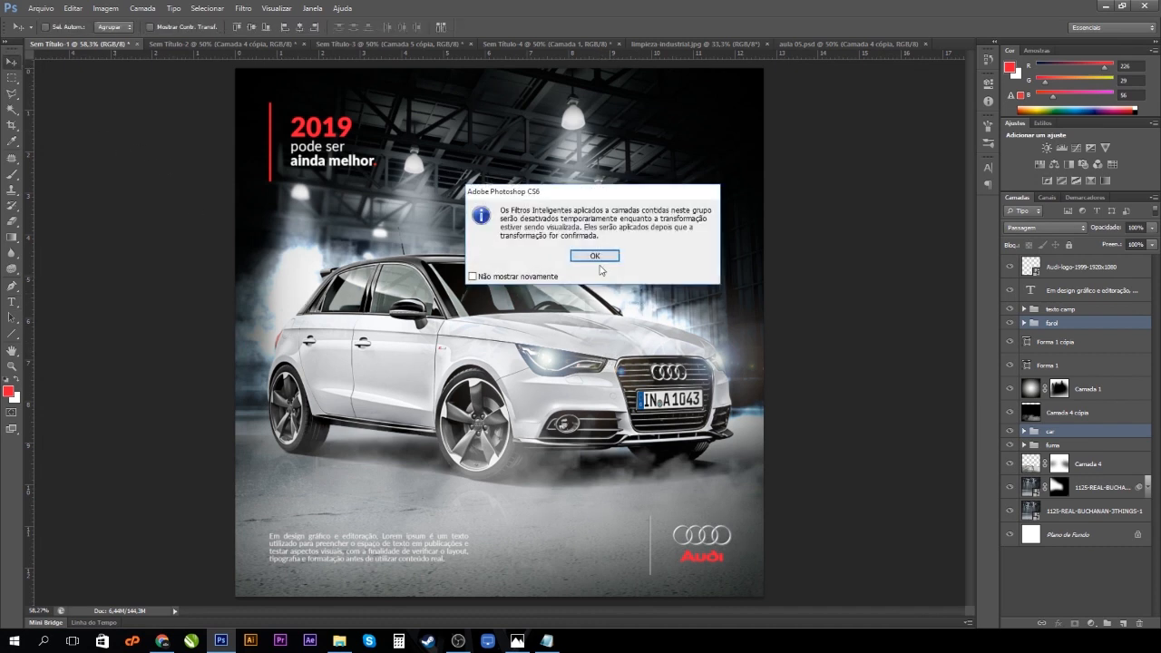
{"action": "left_click", "coordinate": [596, 257]}
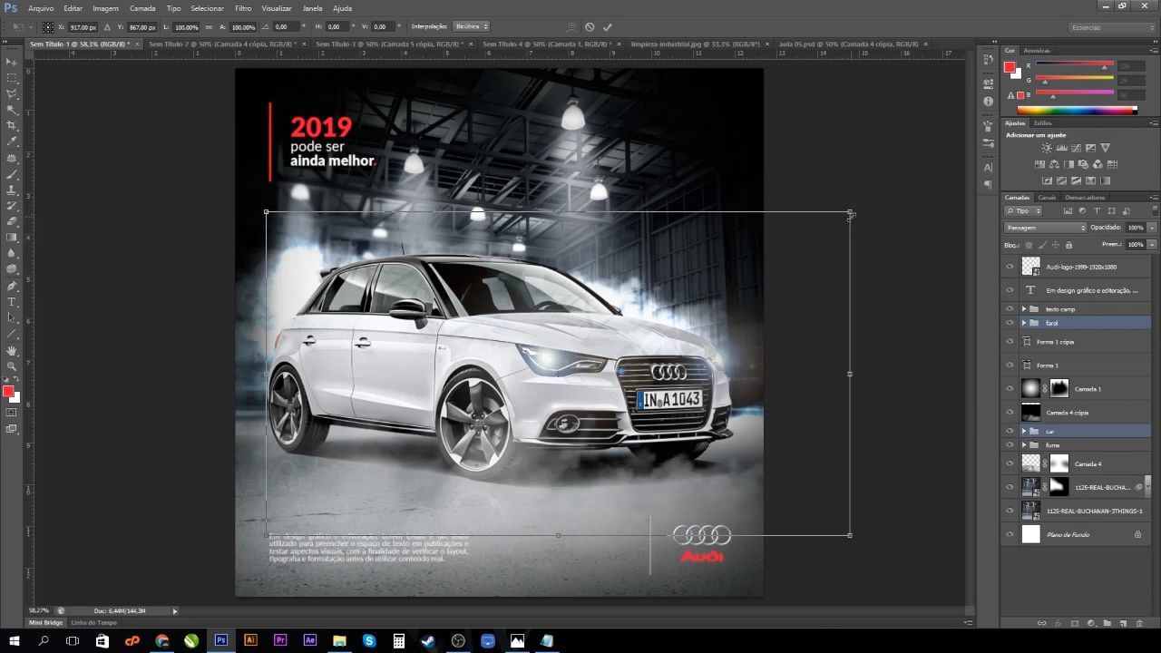
{"action": "left_click_drag", "start_coordinate": [851, 214], "coordinate": [869, 201]}
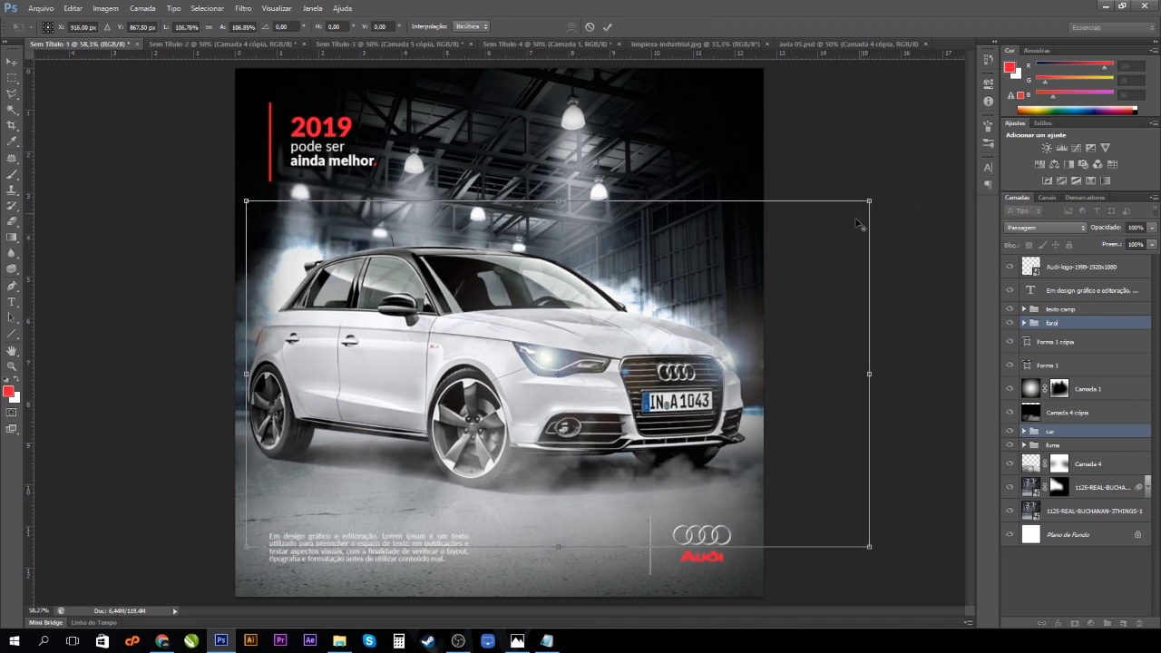
{"action": "left_click_drag", "start_coordinate": [697, 357], "coordinate": [701, 367]}
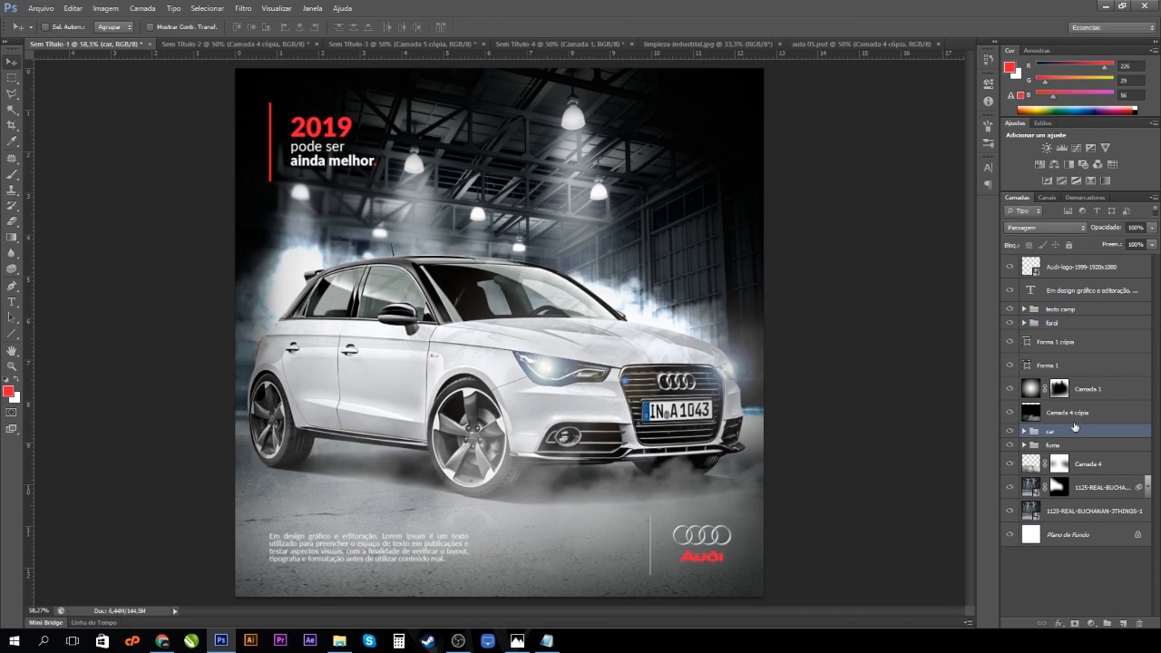
Move the car and farol groups together up on the warehouse floor in coarse nudges.
{"action": "left_click", "coordinate": [1081, 323], "text": "ctrl"}
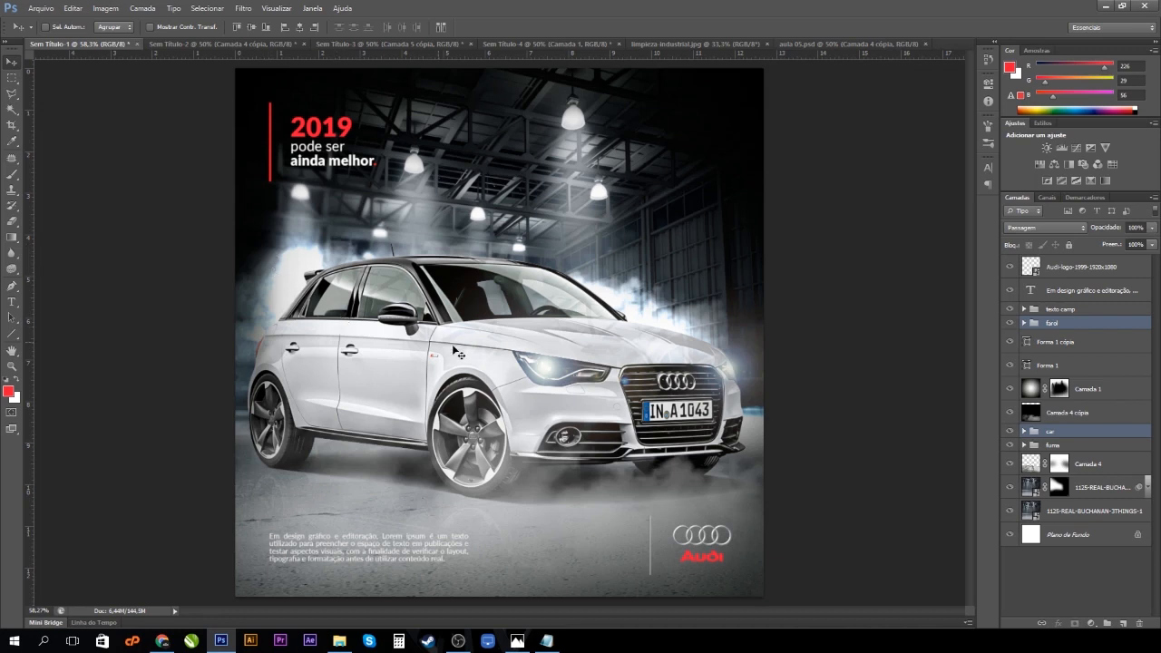
{"action": "key", "text": "shift+Up"}
{"action": "key", "text": "shift+Up"}
{"action": "key", "text": "shift+Up"}
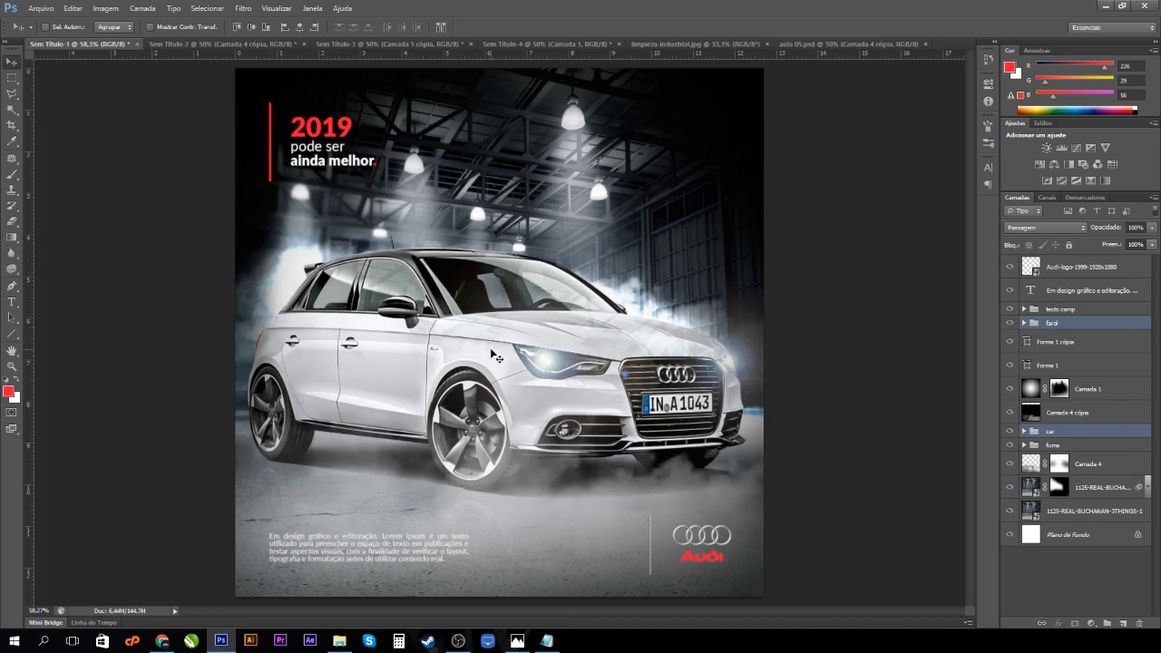
{"action": "key", "text": "shift+Up"}
{"action": "key", "text": "shift+Up"}
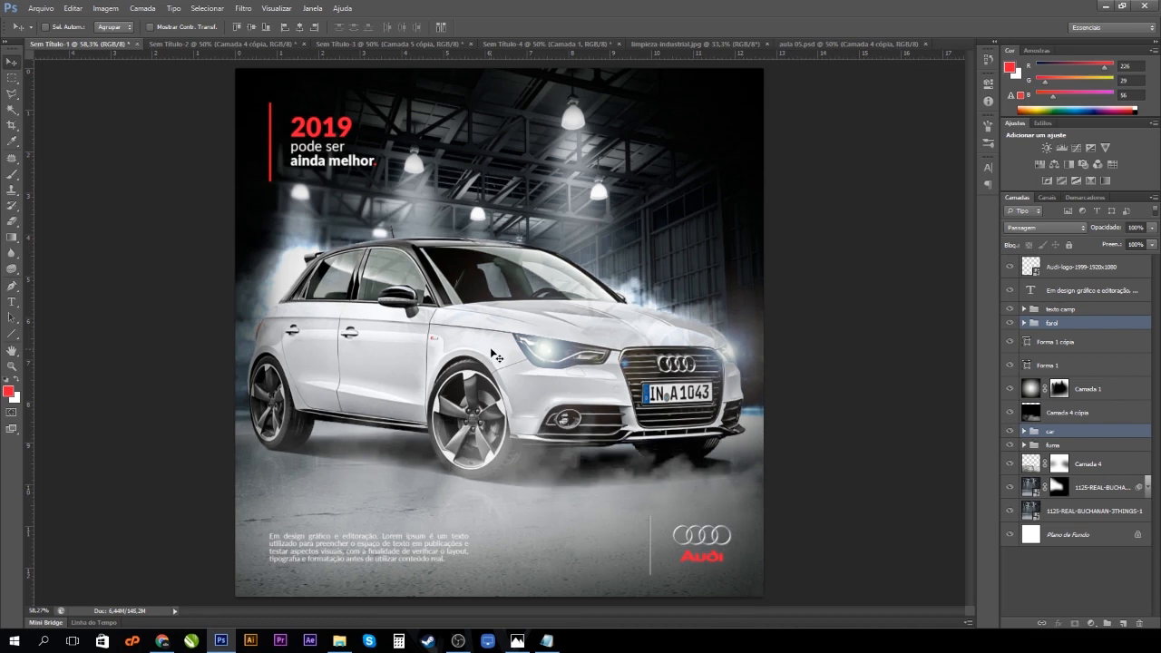
{"action": "key", "text": "shift+Down"}
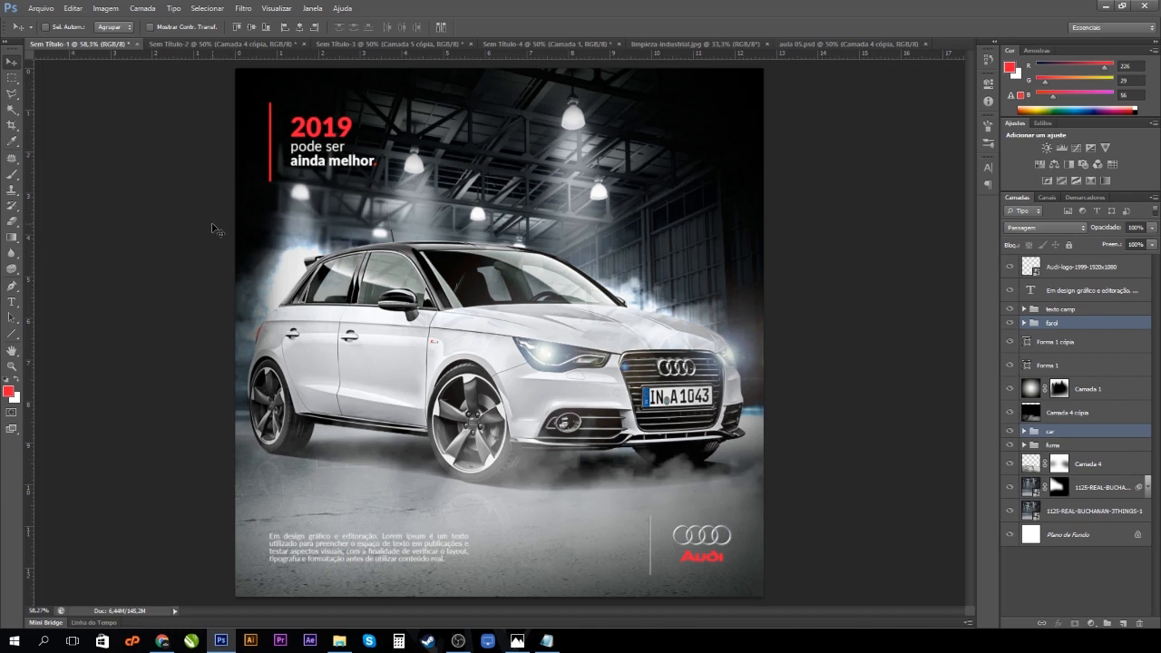
Check the car's placement against the guides and compare the ad with the reference document aula 05.psd.
{"action": "key", "text": "ctrl+semicolon"}
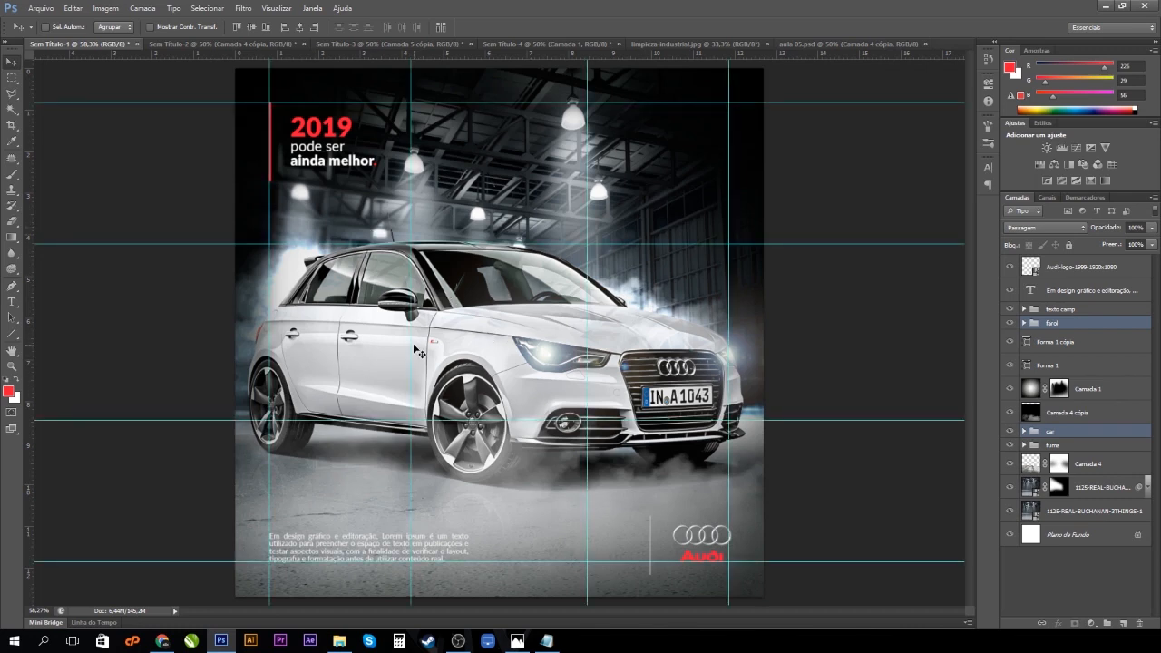
{"action": "key", "text": "ctrl+semicolon"}
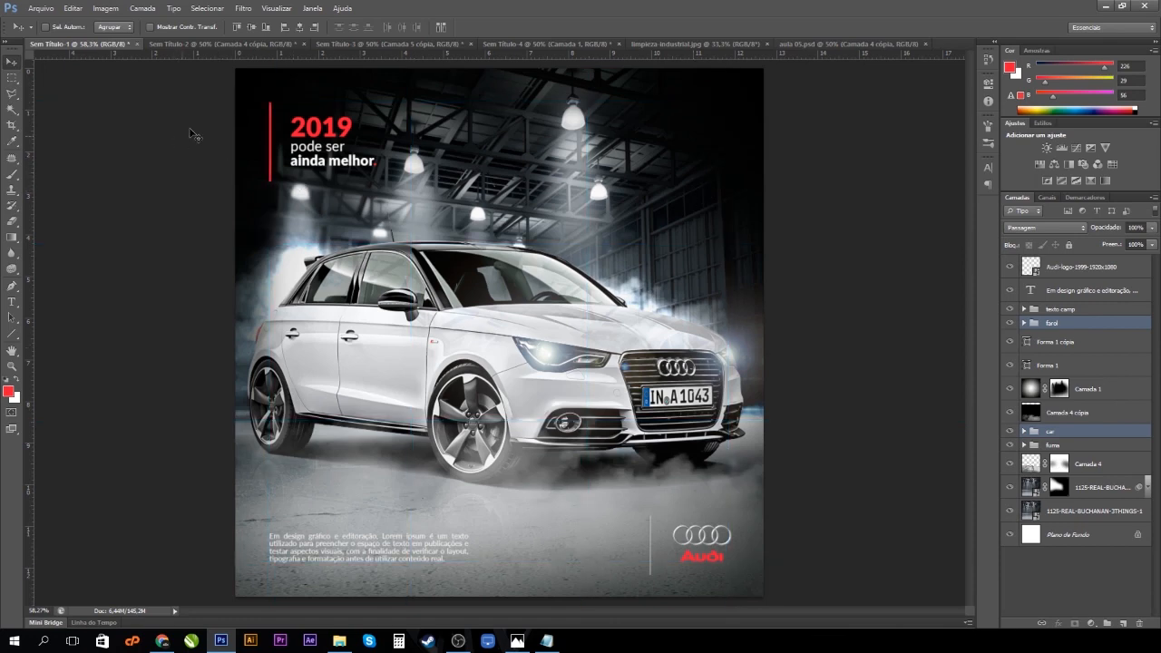
{"action": "left_click", "coordinate": [826, 46]}
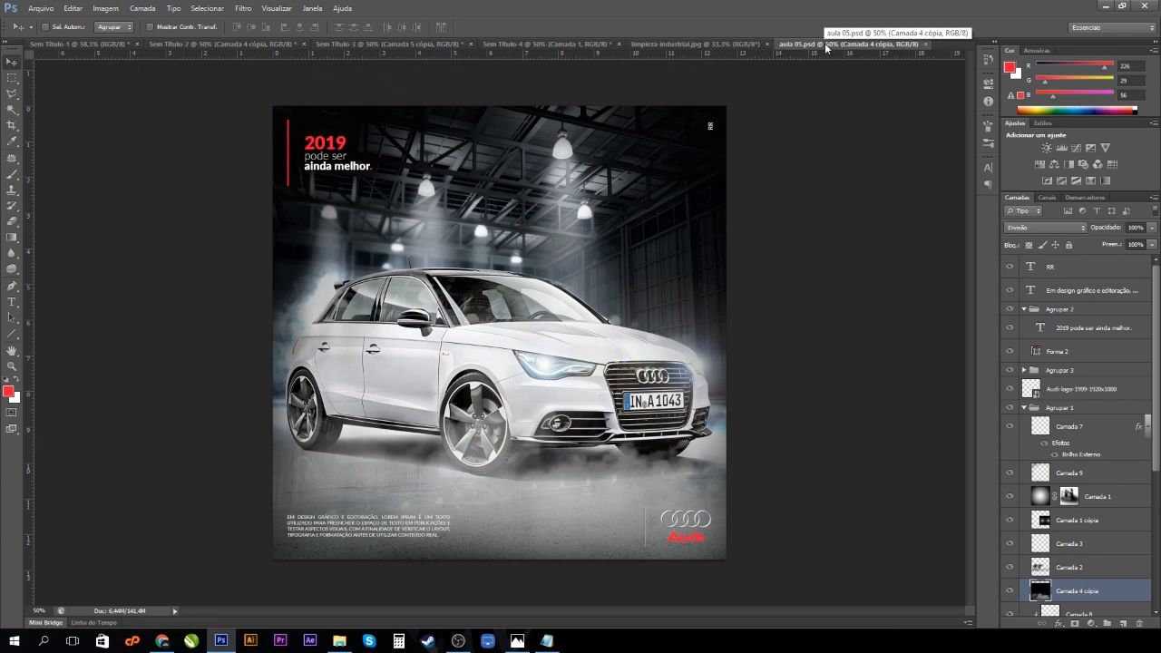
{"action": "key", "text": "ctrl+Tab"}
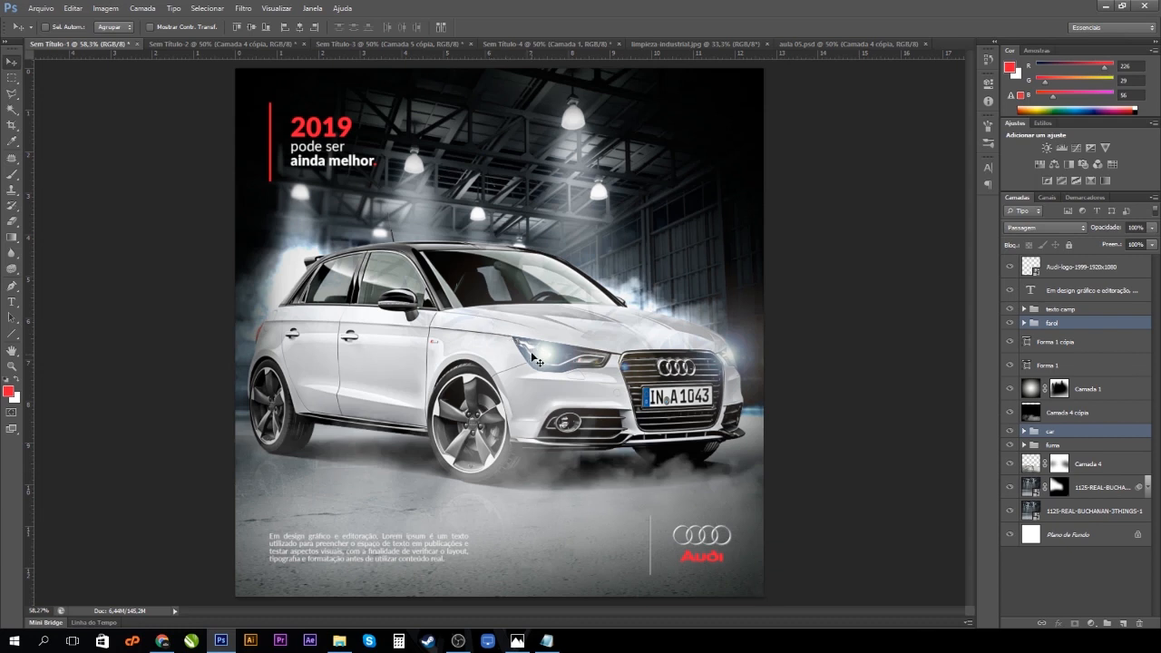
Select the audi_PNG1737 layer and trace the upper edge of the headlight's LED strip with the Pen tool.
{"action": "left_click", "coordinate": [1025, 432]}
{"action": "left_click", "coordinate": [1046, 471]}
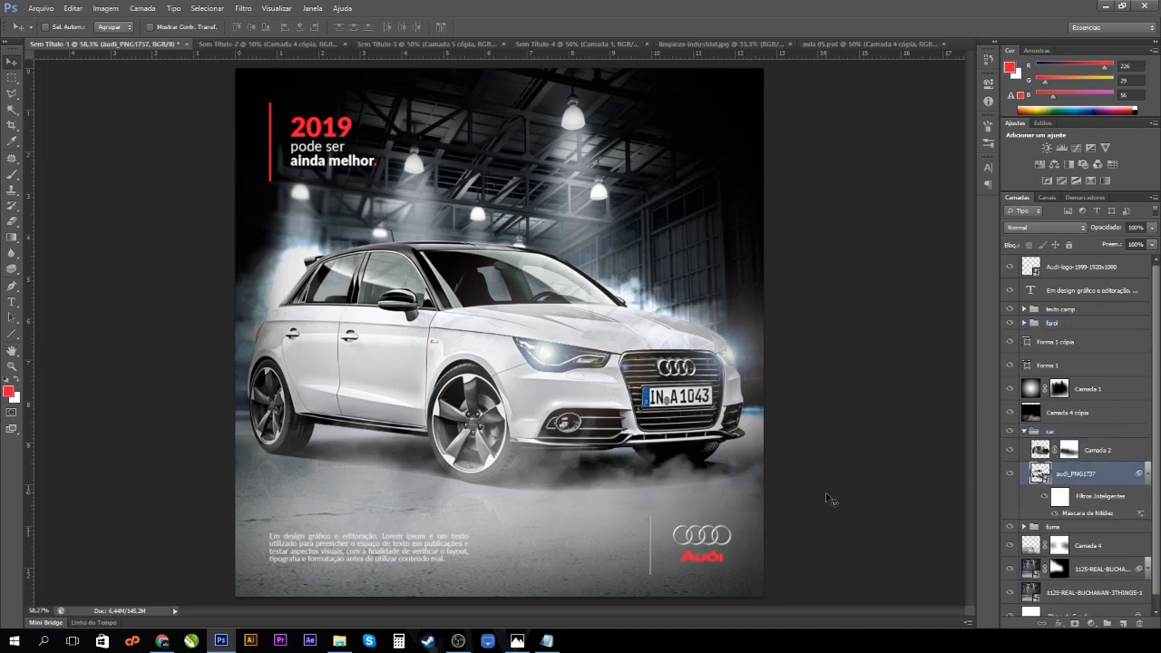
{"action": "left_click", "coordinate": [12, 287]}
{"action": "scroll", "coordinate": [571, 379], "scroll_direction": "up", "scroll_amount": 6}
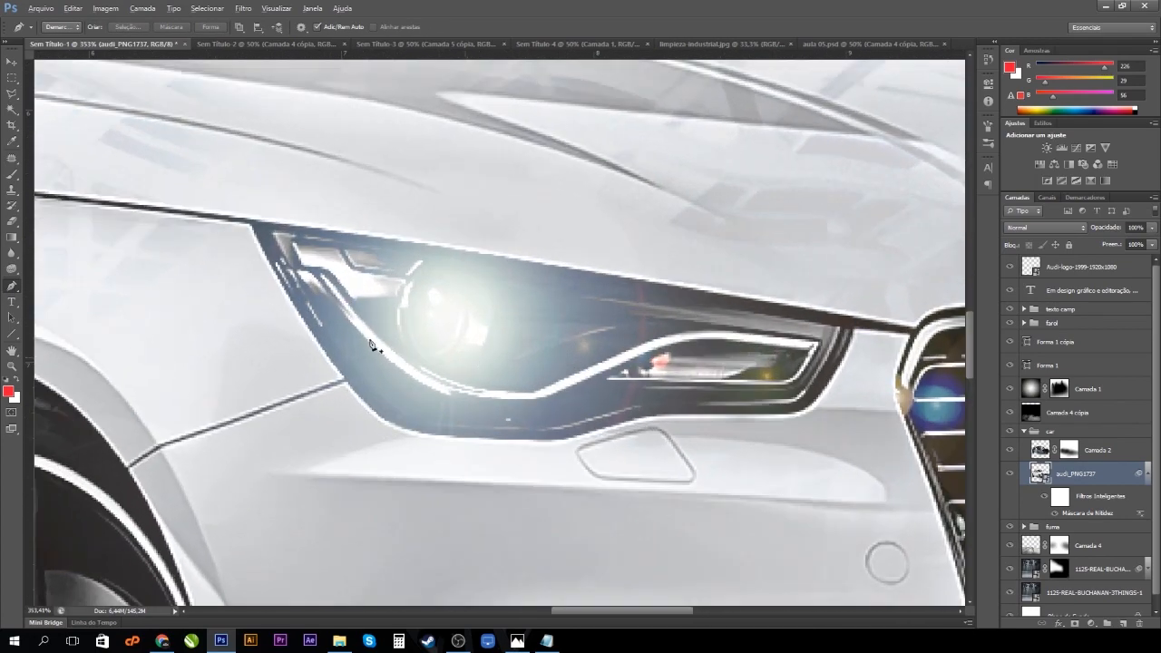
{"action": "left_click", "coordinate": [322, 274]}
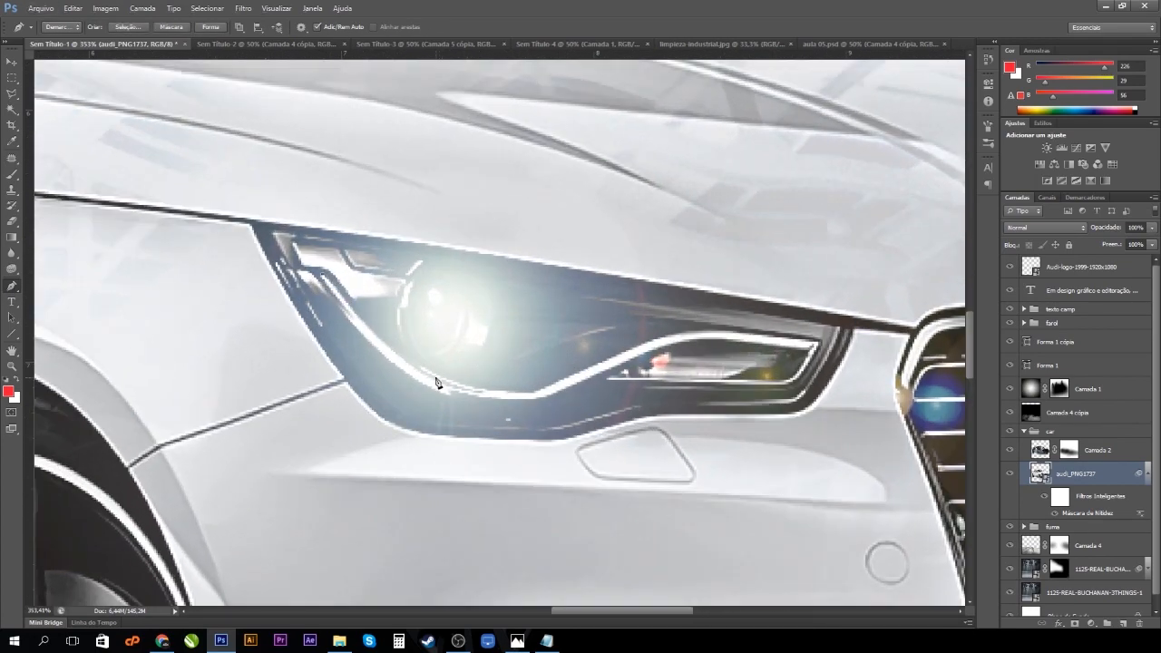
{"action": "left_click_drag", "start_coordinate": [426, 375], "coordinate": [472, 399]}
{"action": "left_click_drag", "start_coordinate": [532, 393], "coordinate": [575, 386]}
{"action": "left_click", "coordinate": [533, 394], "text": "alt"}
{"action": "left_click_drag", "start_coordinate": [650, 342], "coordinate": [660, 338]}
{"action": "left_click_drag", "start_coordinate": [716, 334], "coordinate": [735, 337]}
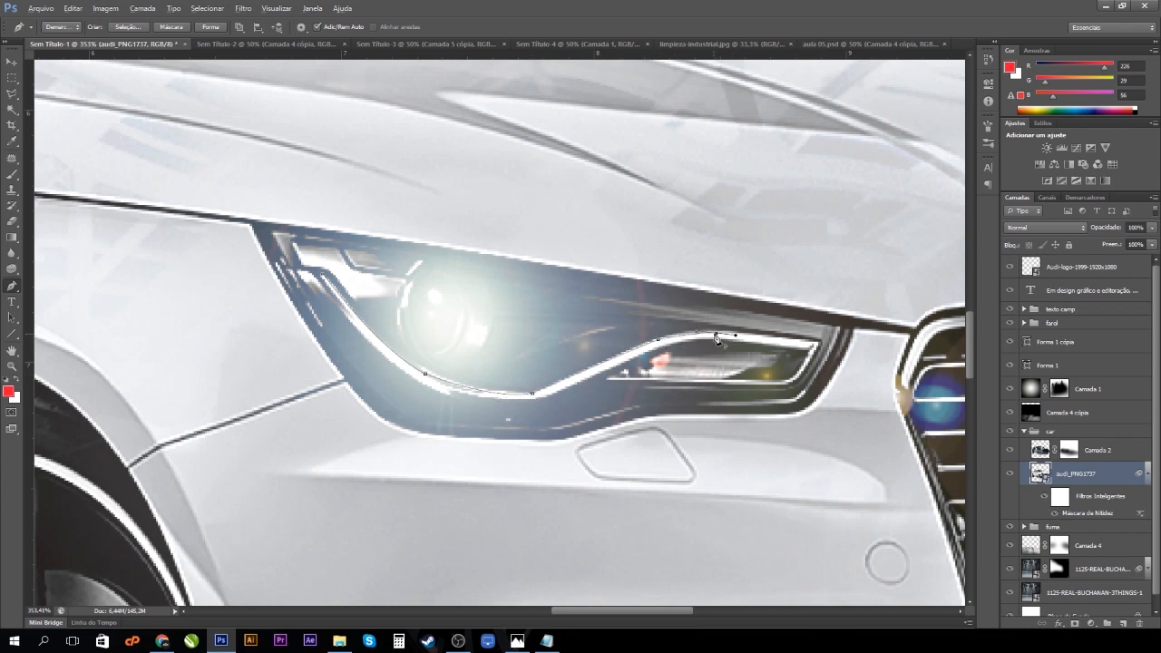
{"action": "left_click", "coordinate": [817, 345]}
Trace back along the LED strip's lower edge to close the path and convert it to a selection.
{"action": "left_click_drag", "start_coordinate": [659, 346], "coordinate": [631, 377]}
{"action": "left_click_drag", "start_coordinate": [538, 405], "coordinate": [522, 401]}
{"action": "left_click_drag", "start_coordinate": [424, 386], "coordinate": [391, 360]}
{"action": "left_click", "coordinate": [417, 382], "text": "alt"}
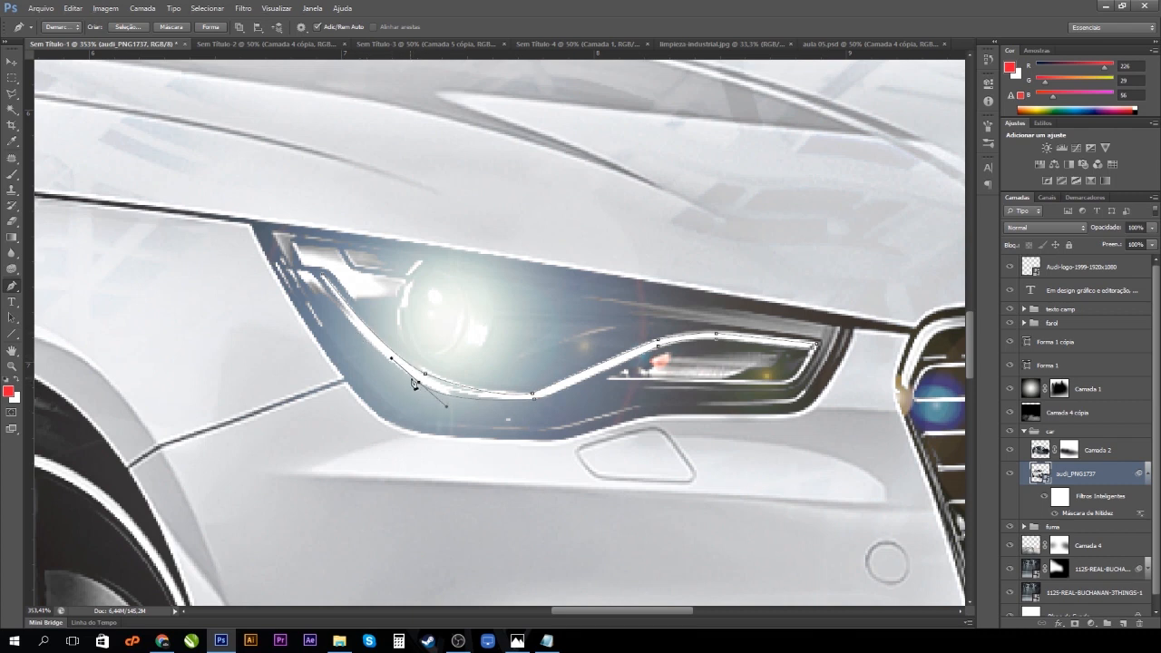
{"action": "left_click", "coordinate": [419, 382], "text": "alt"}
{"action": "left_click", "coordinate": [326, 293]}
{"action": "left_click", "coordinate": [324, 283]}
{"action": "key", "text": "Escape"}
{"action": "key", "text": "ctrl+Return"}
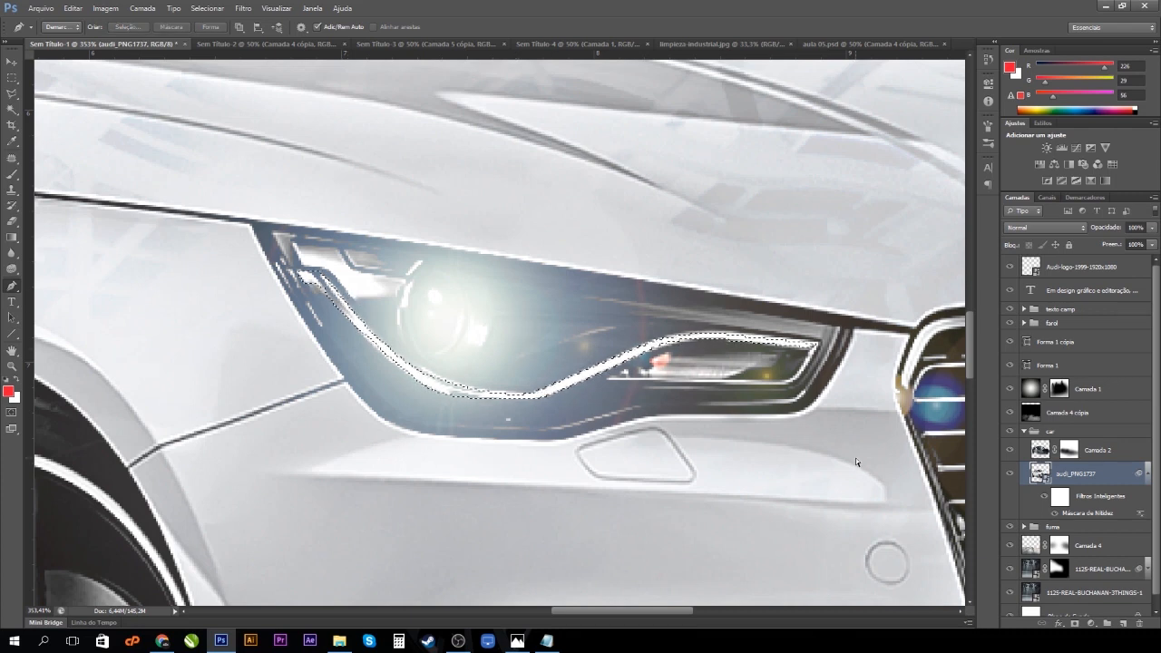
Fill the LED strip with white on a new layer above audi_PNG1737 and add a light cyan Brilho Externo effect.
{"action": "key", "text": "ctrl+shift+alt+n"}
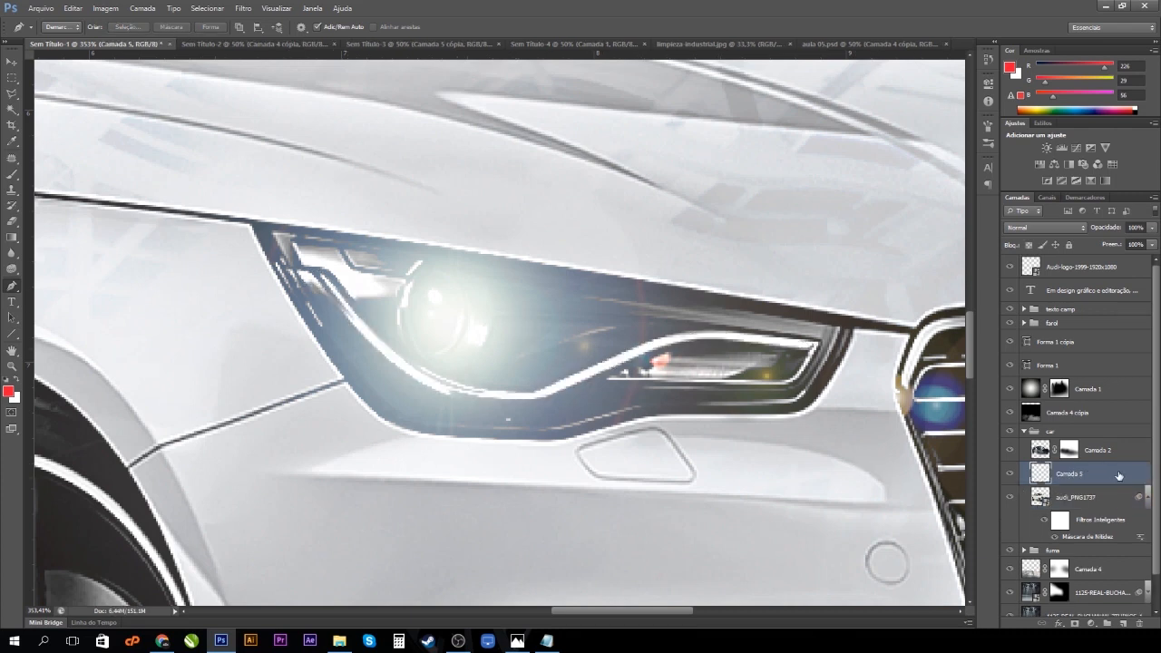
{"action": "double_click", "coordinate": [1119, 475]}
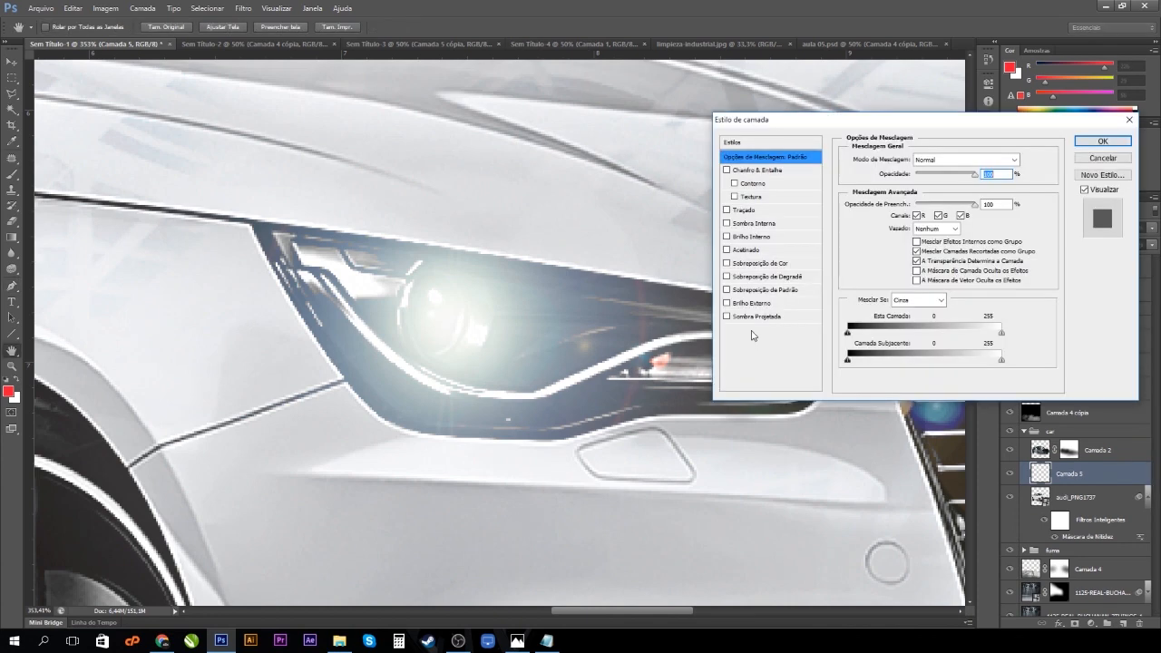
{"action": "left_click", "coordinate": [726, 303]}
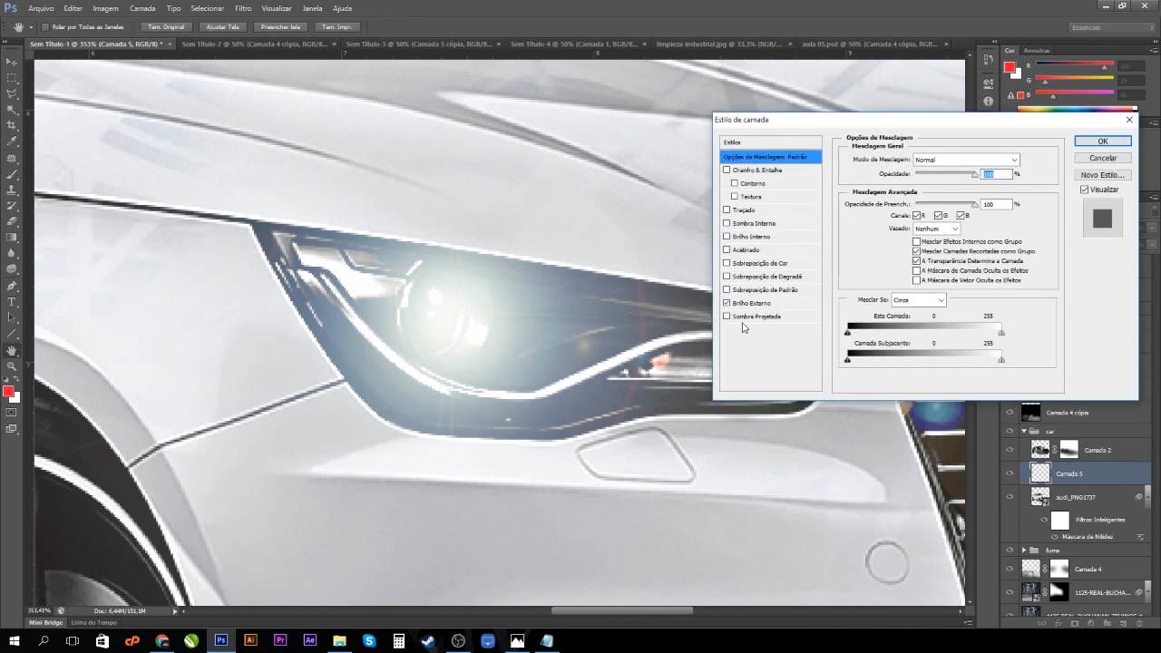
{"action": "left_click", "coordinate": [757, 303]}
{"action": "left_click", "coordinate": [890, 201]}
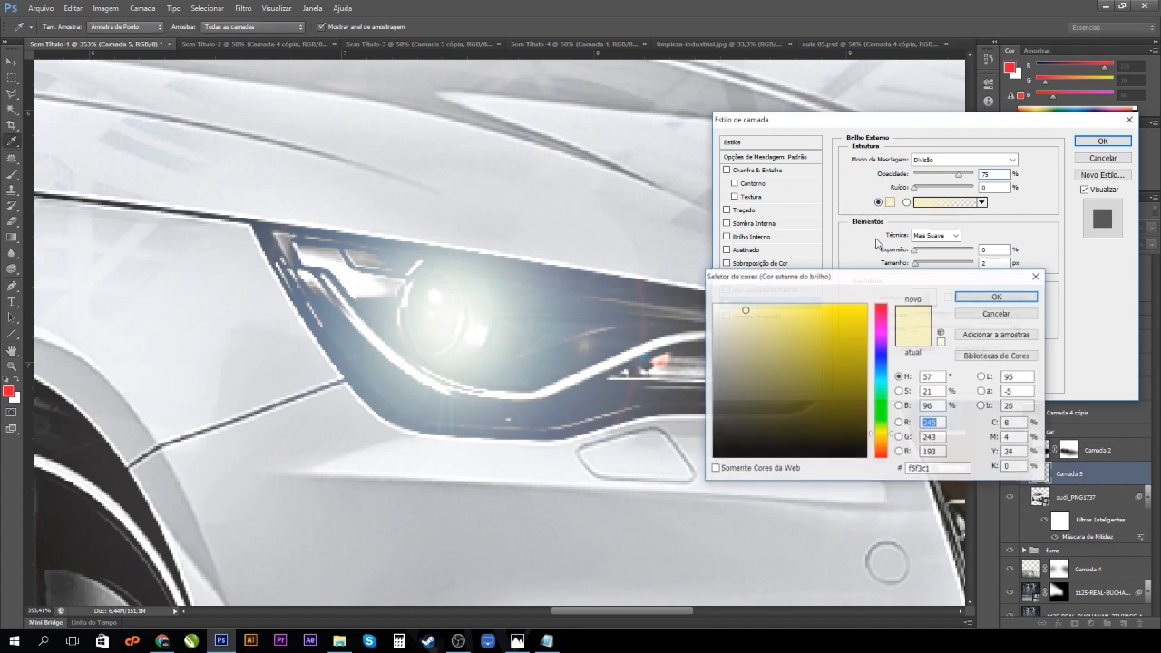
{"action": "left_click", "coordinate": [880, 380]}
{"action": "left_click", "coordinate": [752, 304]}
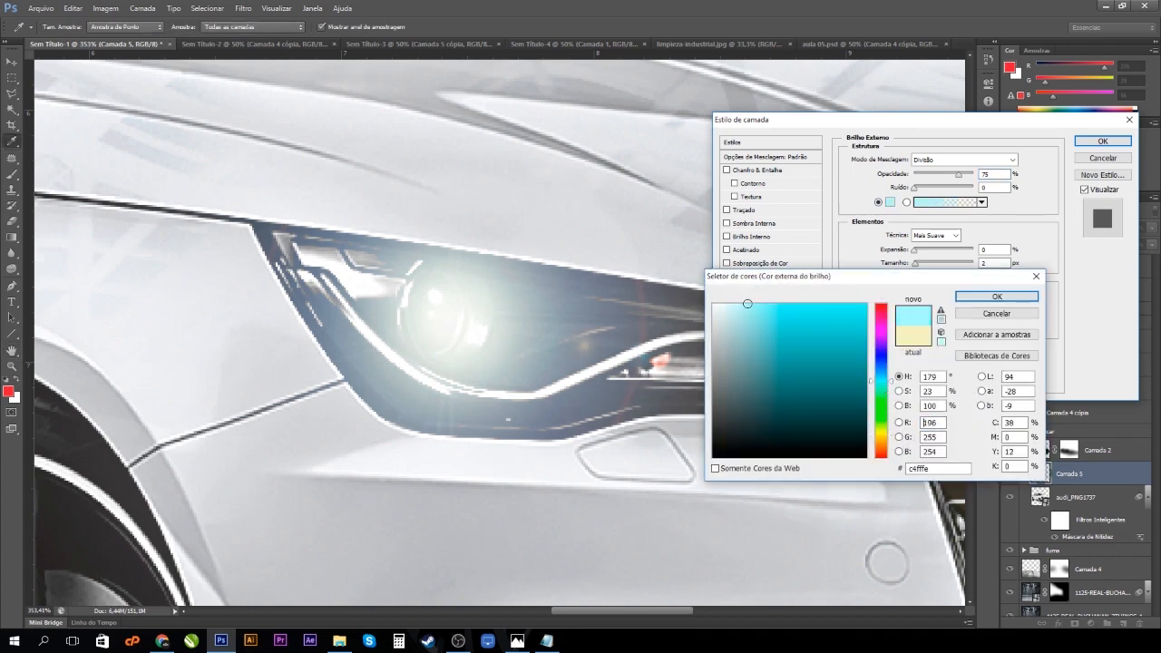
{"action": "left_click", "coordinate": [980, 297]}
Set the LED strip glow's Expansão to 12% and Tamanho to 16 px.
{"action": "left_click_drag", "start_coordinate": [919, 266], "coordinate": [917, 266]}
{"action": "type", "text": "4"}
{"action": "left_click", "coordinate": [925, 252]}
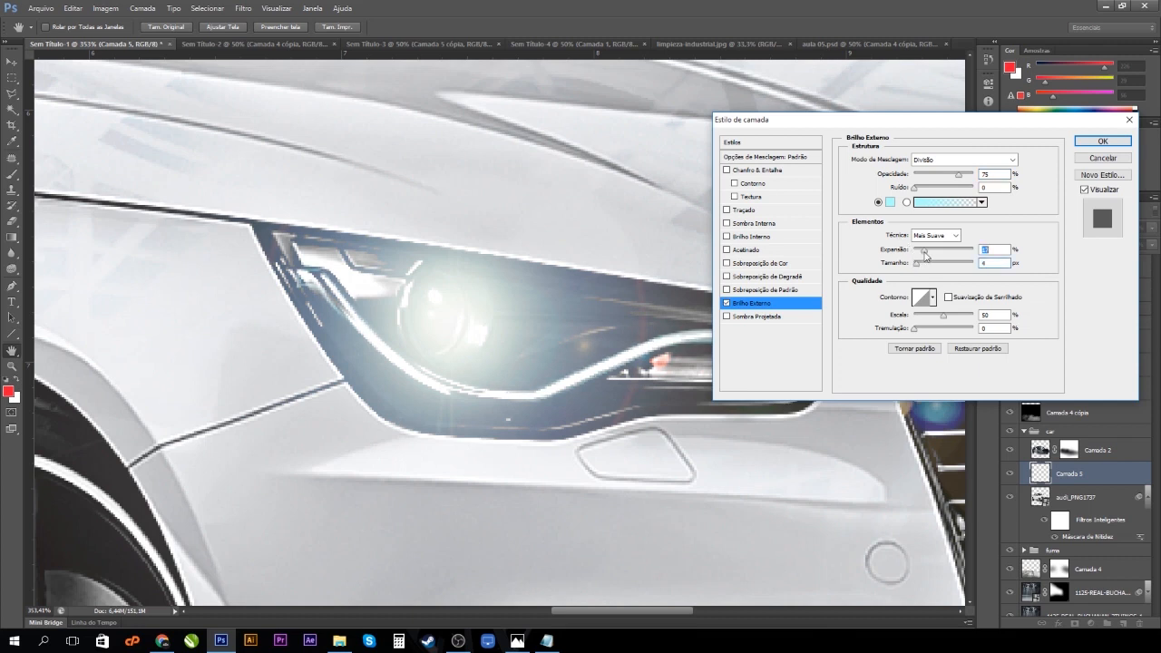
{"action": "mouse_move", "coordinate": [919, 265]}
{"action": "left_mouse_down"}
{"action": "mouse_move", "coordinate": [922, 254]}
{"action": "mouse_move", "coordinate": [925, 267]}
{"action": "left_mouse_up"}
{"action": "left_click", "coordinate": [922, 254]}
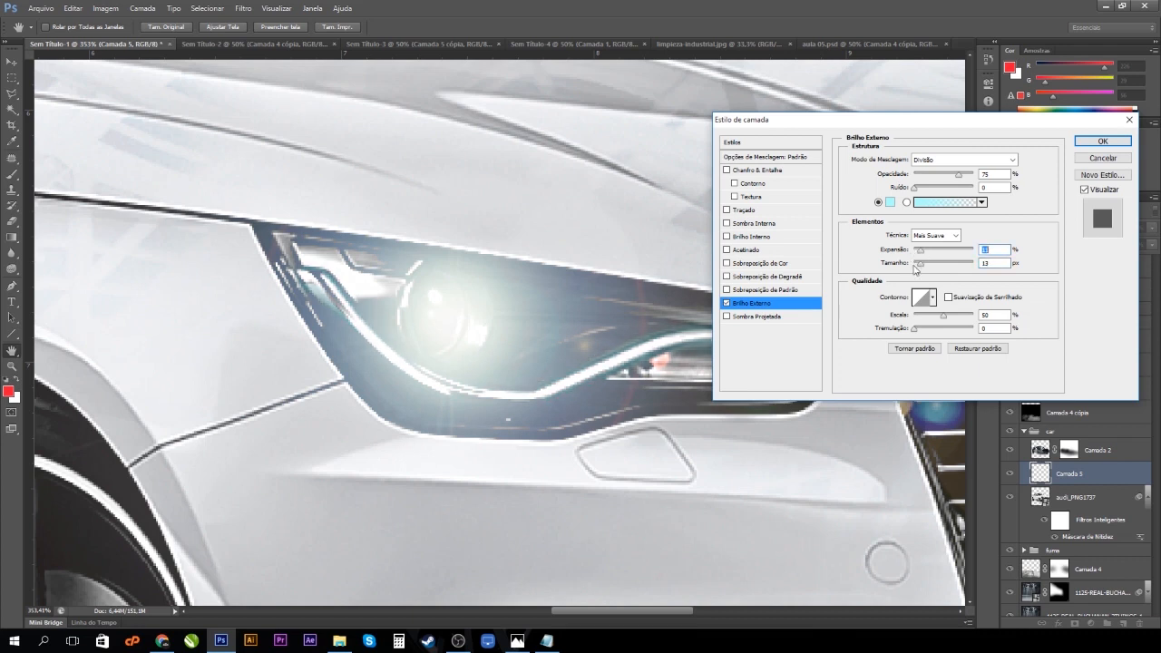
{"action": "left_click_drag", "start_coordinate": [921, 265], "coordinate": [923, 263]}
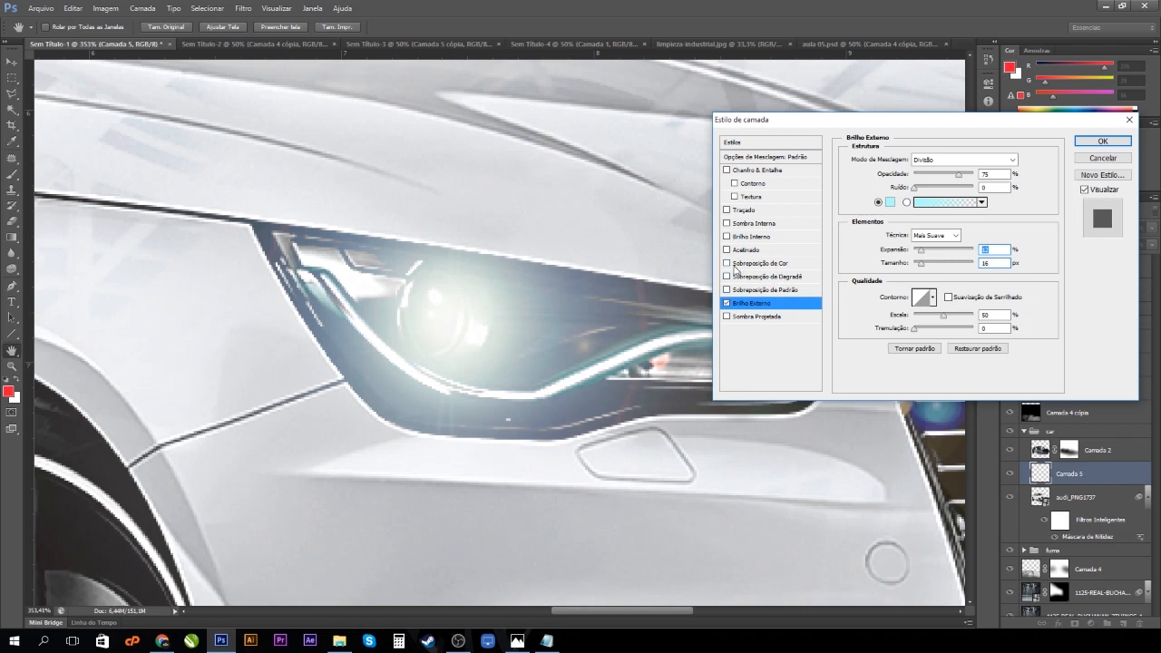
Add a white Sobreposição de Cor effect to the headlight's LED strip layer Camada 5 and put the layer in its own group.
{"action": "left_click", "coordinate": [744, 263]}
{"action": "left_click", "coordinate": [1030, 161]}
{"action": "left_click", "coordinate": [714, 305]}
{"action": "left_click", "coordinate": [983, 301]}
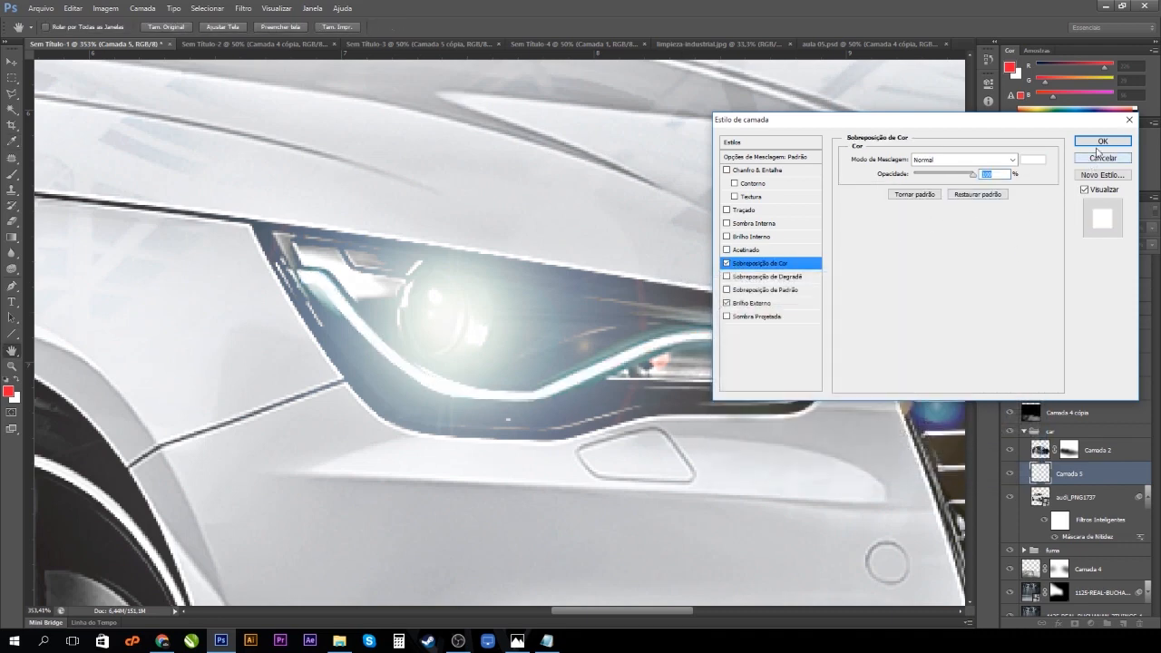
{"action": "left_click", "coordinate": [1103, 140]}
{"action": "left_click", "coordinate": [1009, 475]}
{"action": "left_click", "coordinate": [1010, 475]}
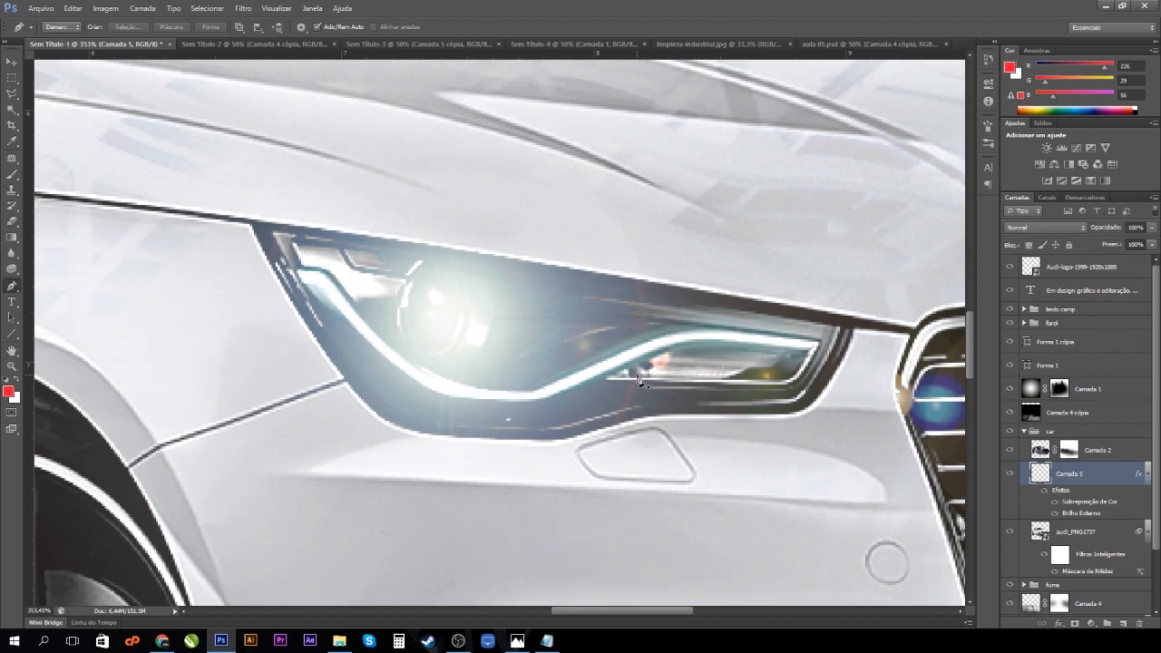
{"action": "key", "text": "ctrl+1"}
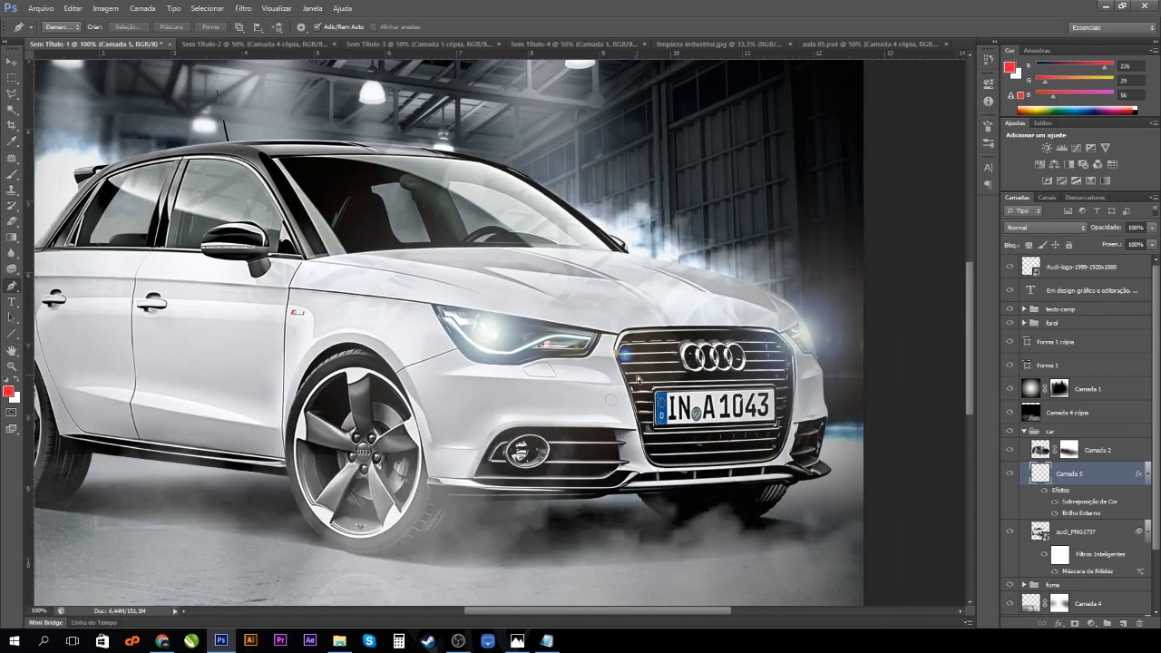
{"action": "key", "text": "ctrl+0"}
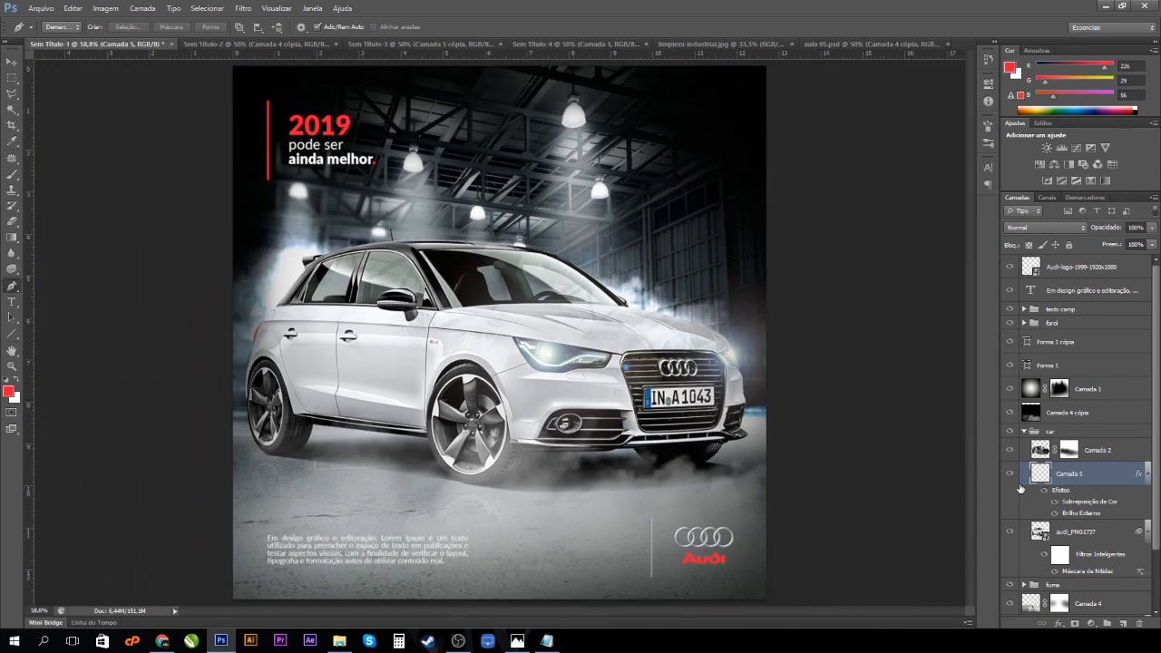
{"action": "key", "text": "ctrl+g"}
Add white 15 pt Lato Black text "RR" in the warehouse's upper right area and move its layer directly below the Audi logo layer.
{"action": "key", "text": "ctrl+semicolon"}
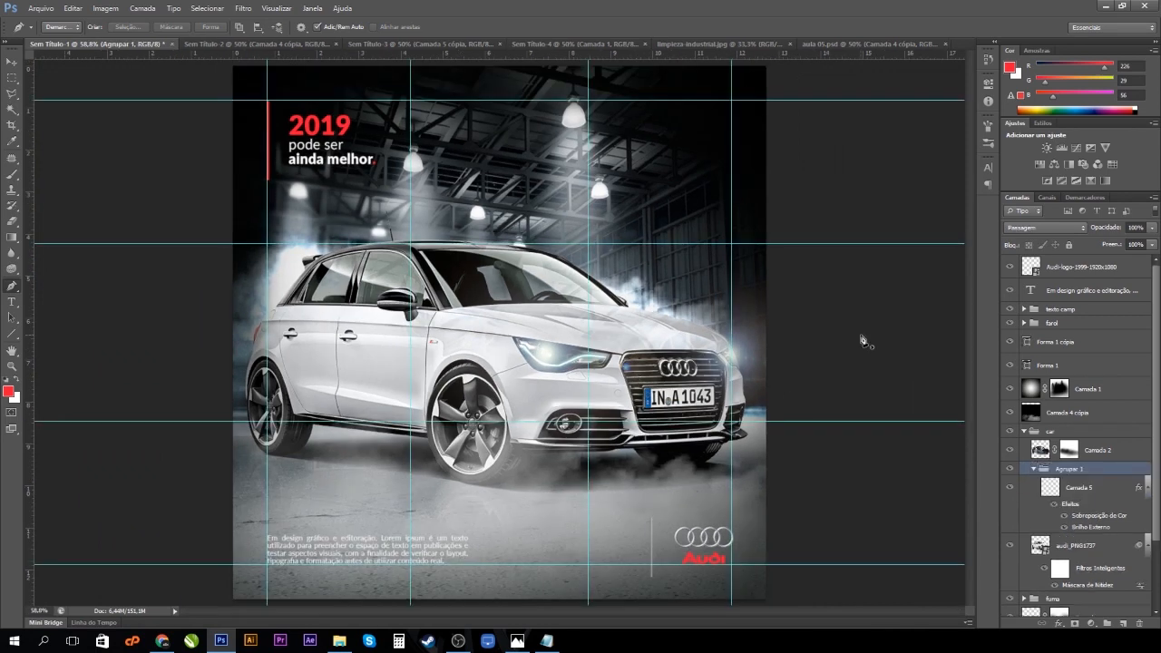
{"action": "left_click", "coordinate": [12, 302]}
{"action": "left_click", "coordinate": [17, 381]}
{"action": "left_click", "coordinate": [621, 208]}
{"action": "type", "text": "RR"}
{"action": "key", "text": "ctrl+a"}
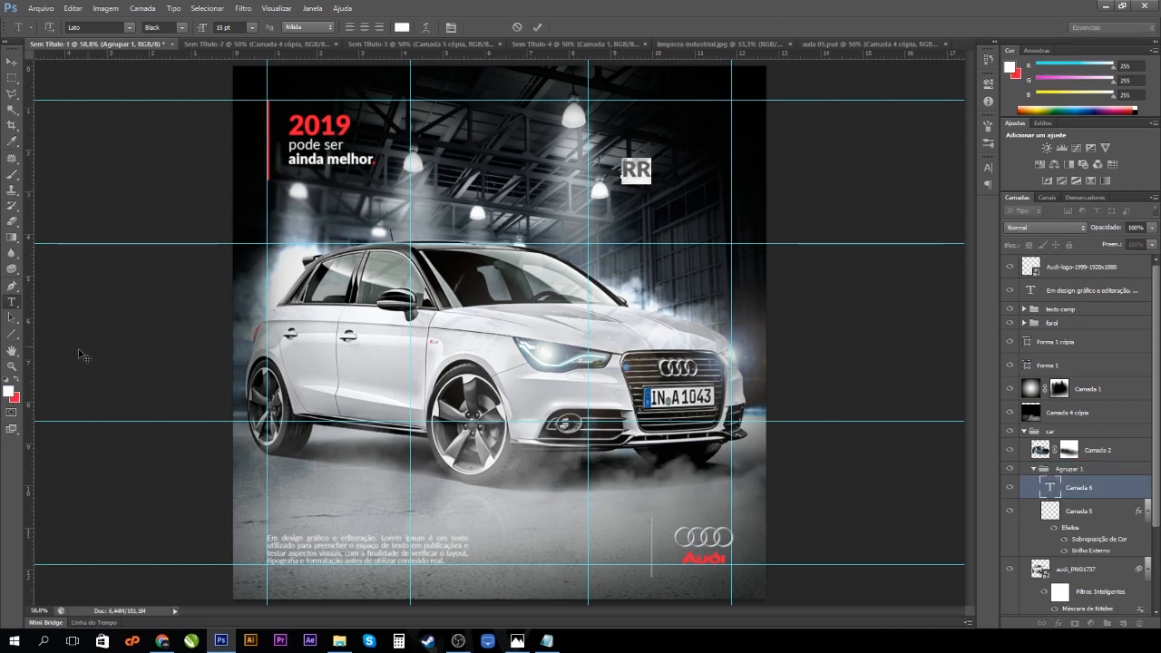
{"action": "left_click", "coordinate": [14, 367]}
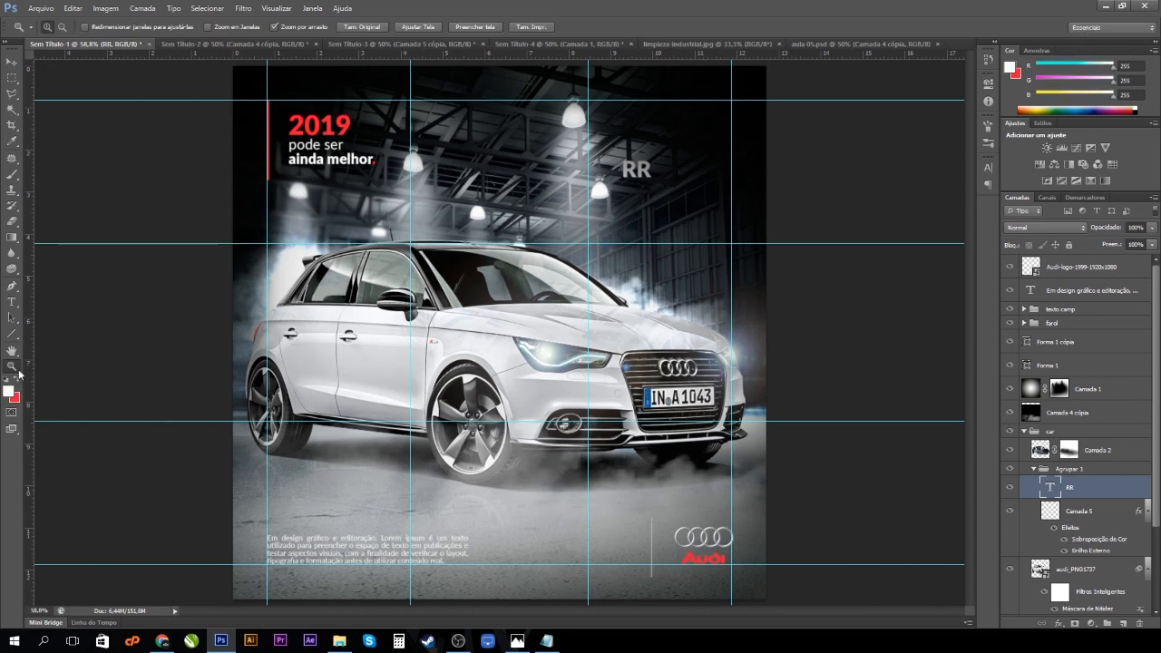
{"action": "left_click", "coordinate": [12, 62]}
{"action": "left_click_drag", "start_coordinate": [1125, 494], "coordinate": [1100, 290]}
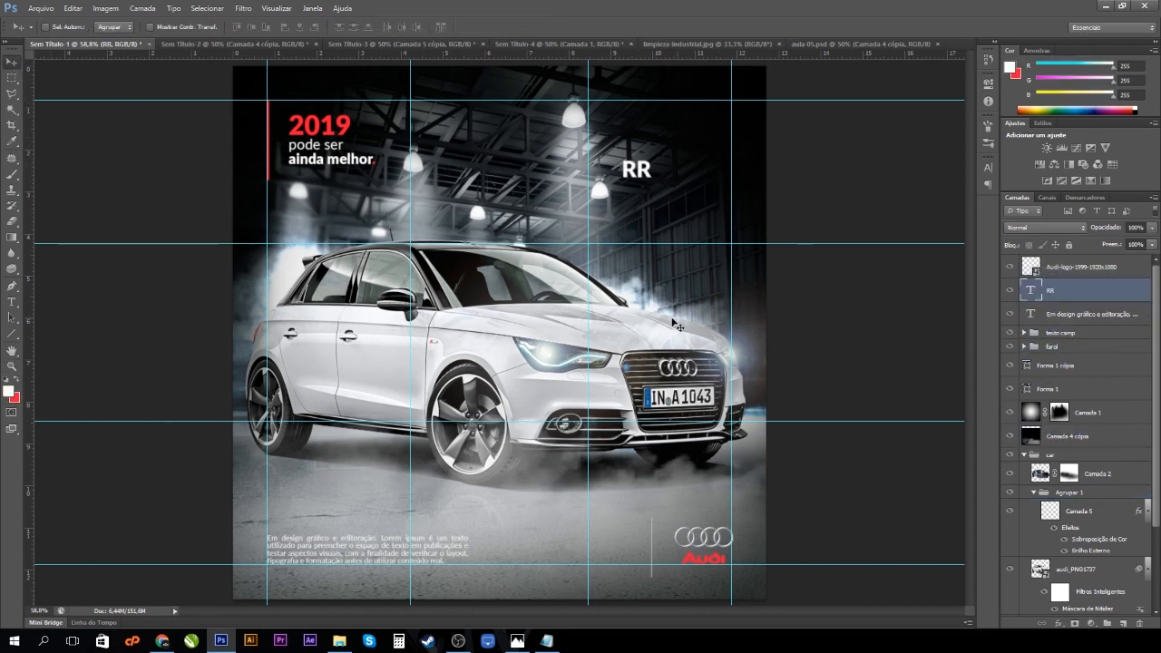
Rotate the RR text to vertical, shrink it, place it at the upper-right margin guides, and hide the guides.
{"action": "key", "text": "ctrl+t"}
{"action": "left_click_drag", "start_coordinate": [668, 203], "coordinate": [687, 131]}
{"action": "left_click_drag", "start_coordinate": [623, 186], "coordinate": [727, 106]}
{"action": "key", "text": "Return"}
{"action": "key", "text": "ctrl+h"}
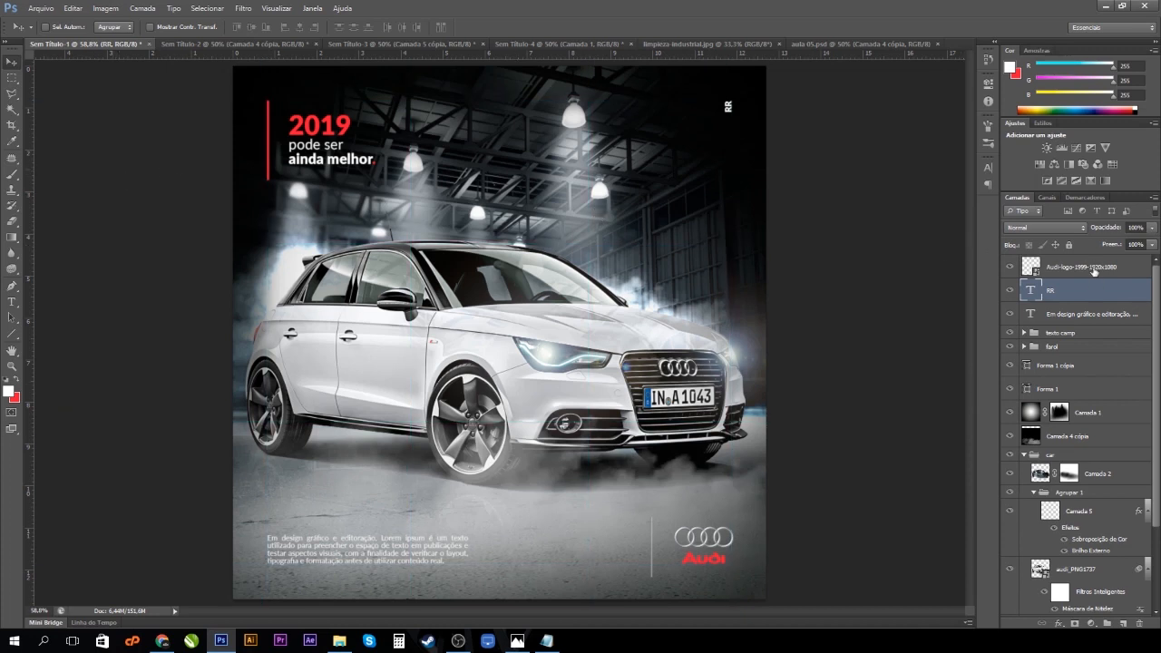
Create a new layer directly above the collapsed car group and set the foreground colour to black.
{"action": "left_click", "coordinate": [1024, 455]}
{"action": "left_click", "coordinate": [1062, 459]}
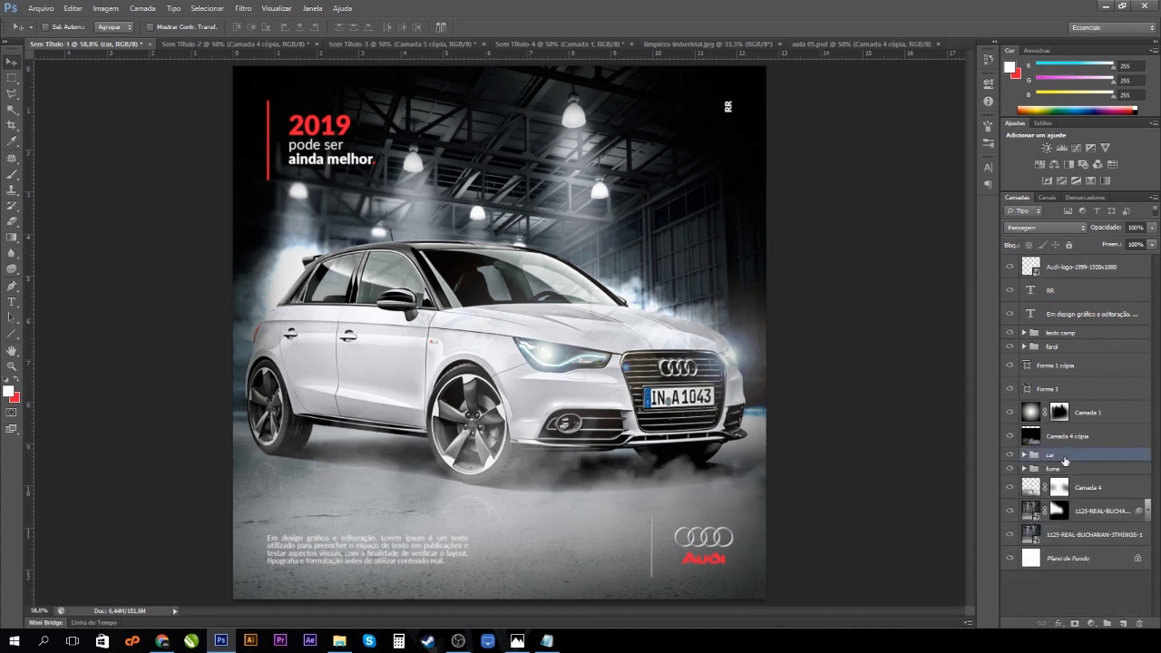
{"action": "left_click", "coordinate": [1123, 624]}
{"action": "left_click", "coordinate": [12, 141]}
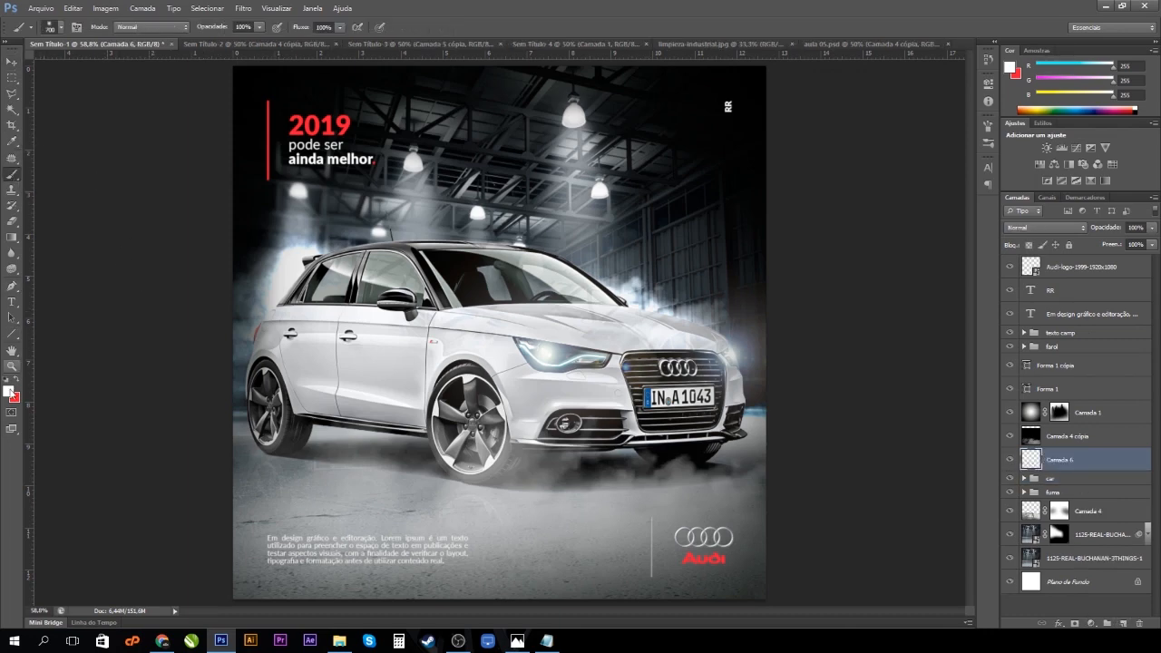
{"action": "left_click", "coordinate": [9, 392]}
{"action": "left_click", "coordinate": [269, 94]}
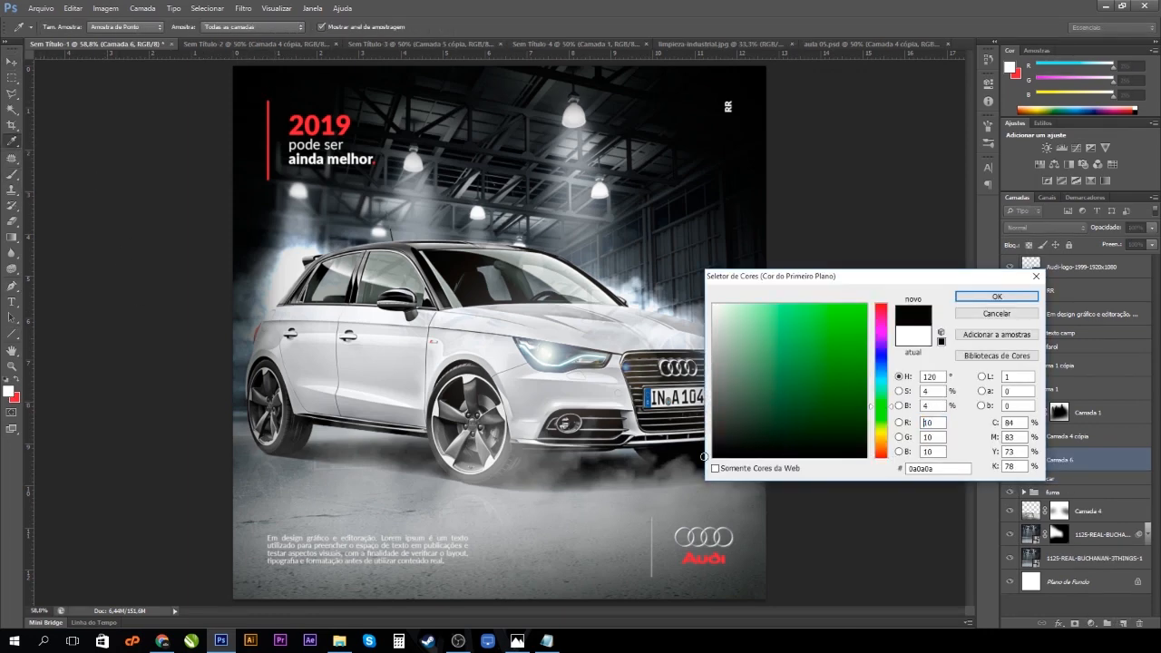
{"action": "left_click", "coordinate": [1004, 295]}
Darken the outer edges of the ad on the new layer with a soft black brush, using sizes up to 500 px.
{"action": "key", "text": "b"}
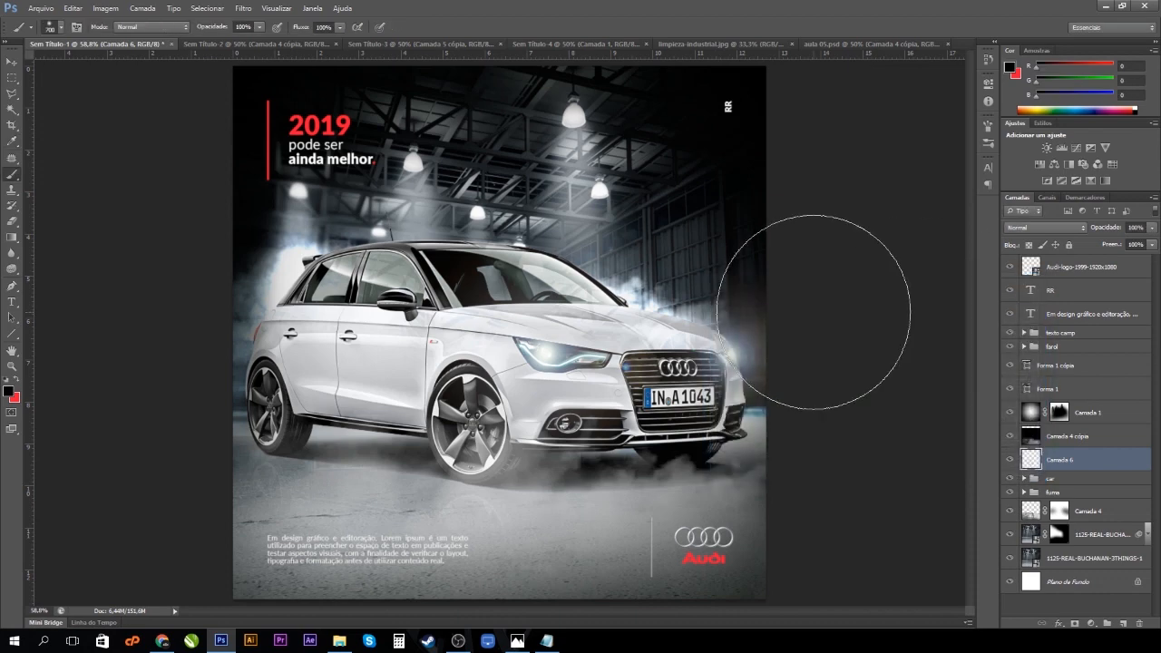
{"action": "key", "text": "bracketleft"}
{"action": "key", "text": "bracketleft"}
{"action": "key", "text": "bracketleft"}
{"action": "key", "text": "bracketleft"}
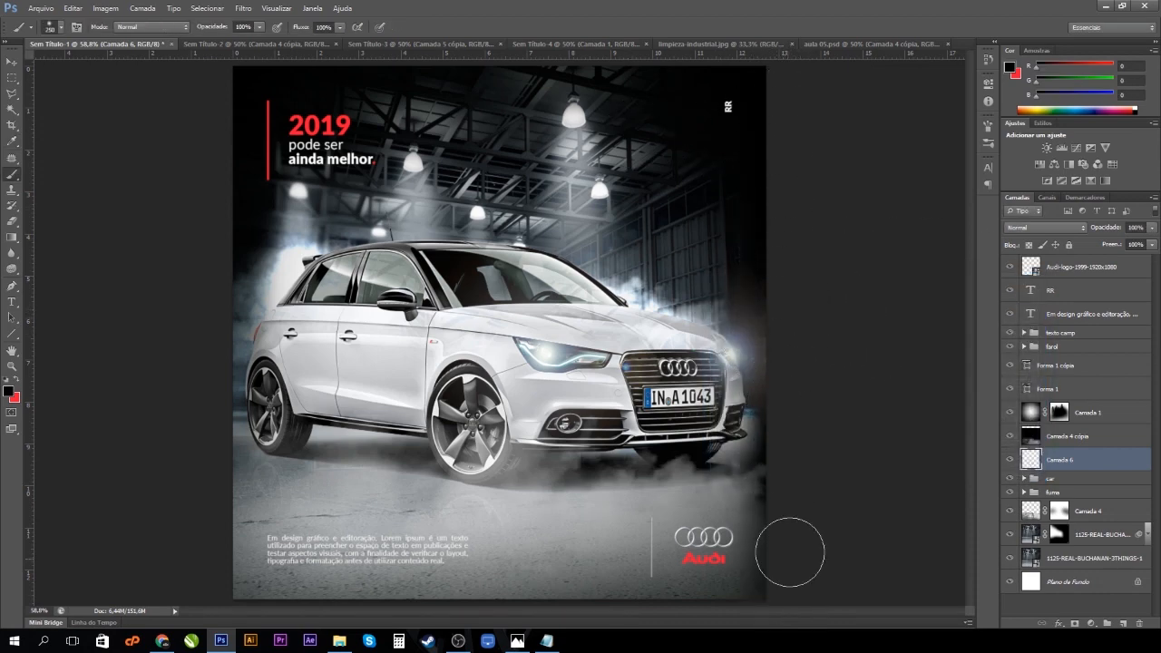
{"action": "key", "text": "bracketleft"}
{"action": "key", "text": "bracketleft"}
{"action": "key", "text": "bracketright"}
{"action": "key", "text": "bracketright"}
{"action": "key", "text": "bracketright"}
{"action": "key", "text": "bracketright"}
{"action": "key", "text": "bracketright"}
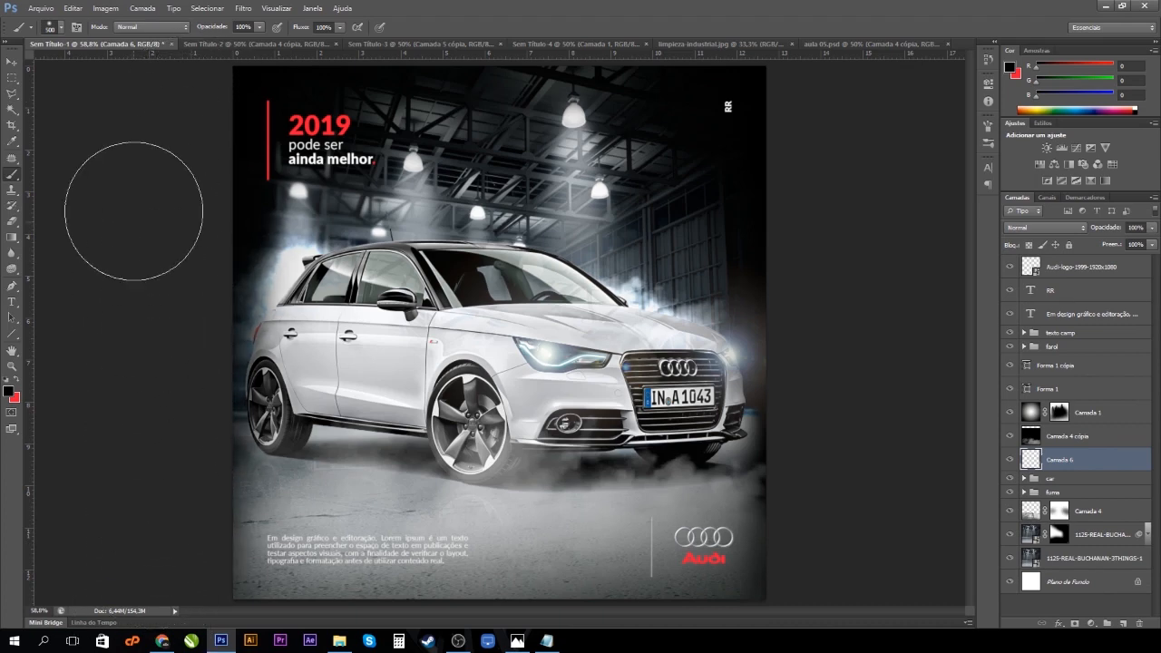
{"action": "scroll", "coordinate": [189, 261], "scroll_direction": "down", "scroll_amount": 2}
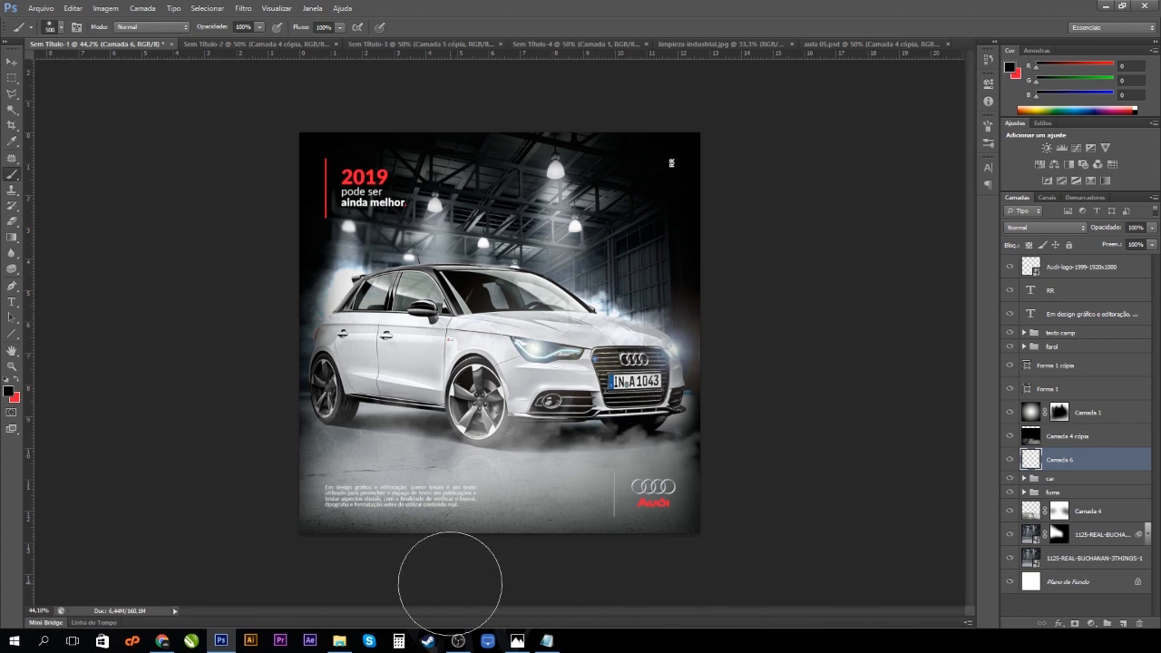
{"action": "key", "text": "v"}
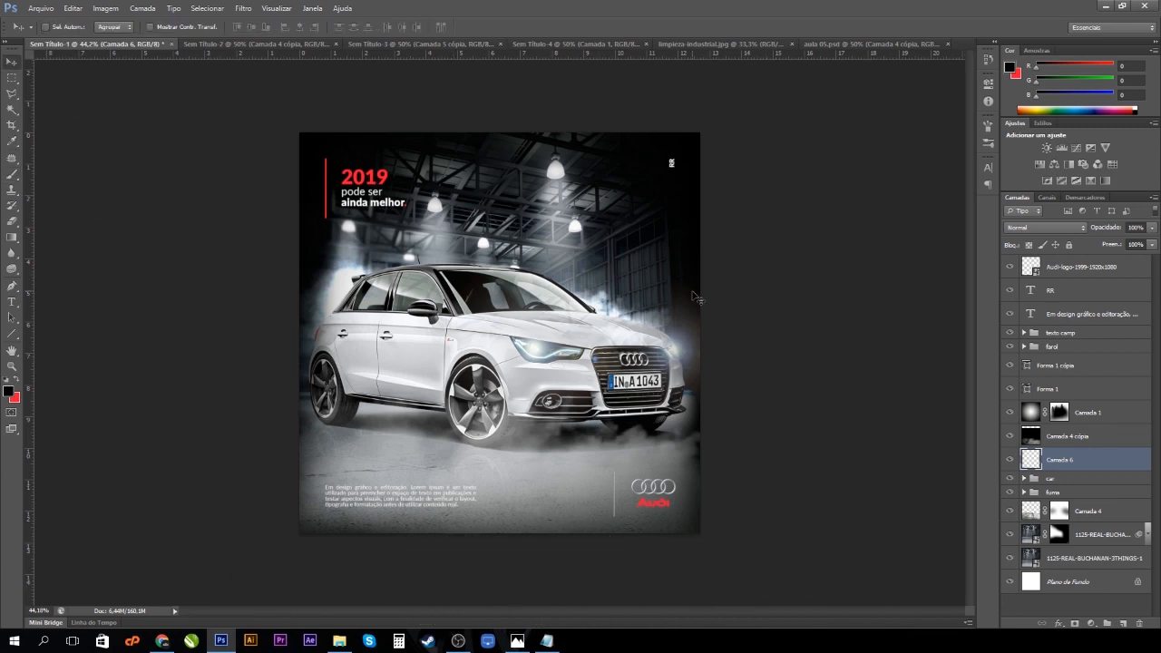
{"action": "key", "text": "ctrl+1"}
{"action": "key", "text": "ctrl+0"}
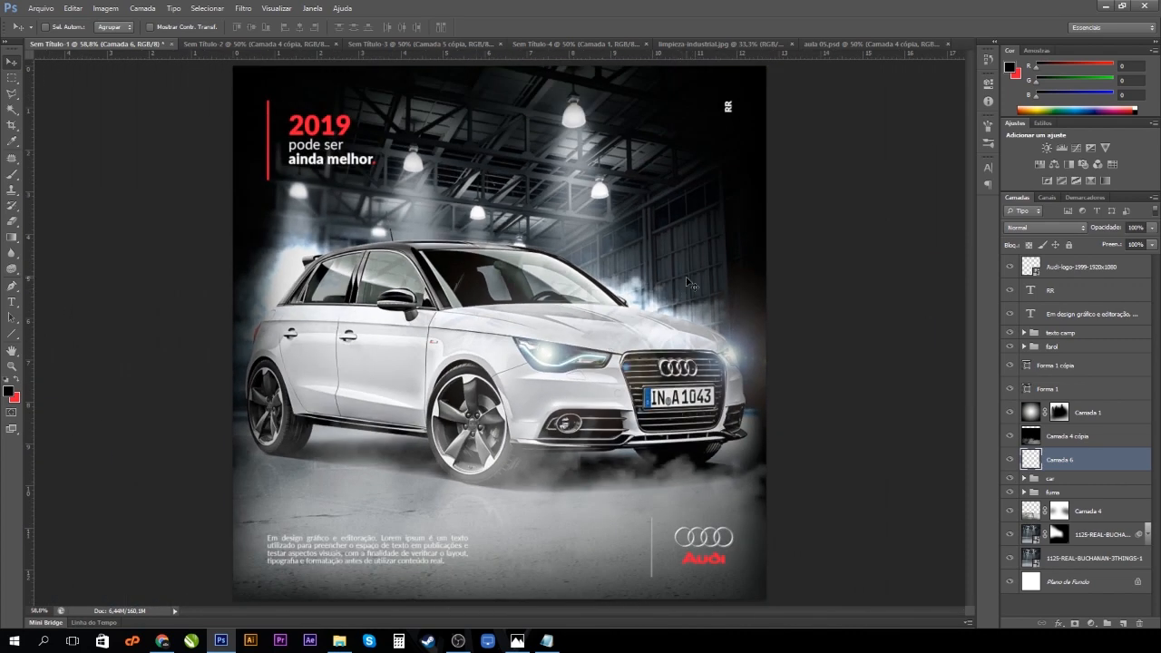